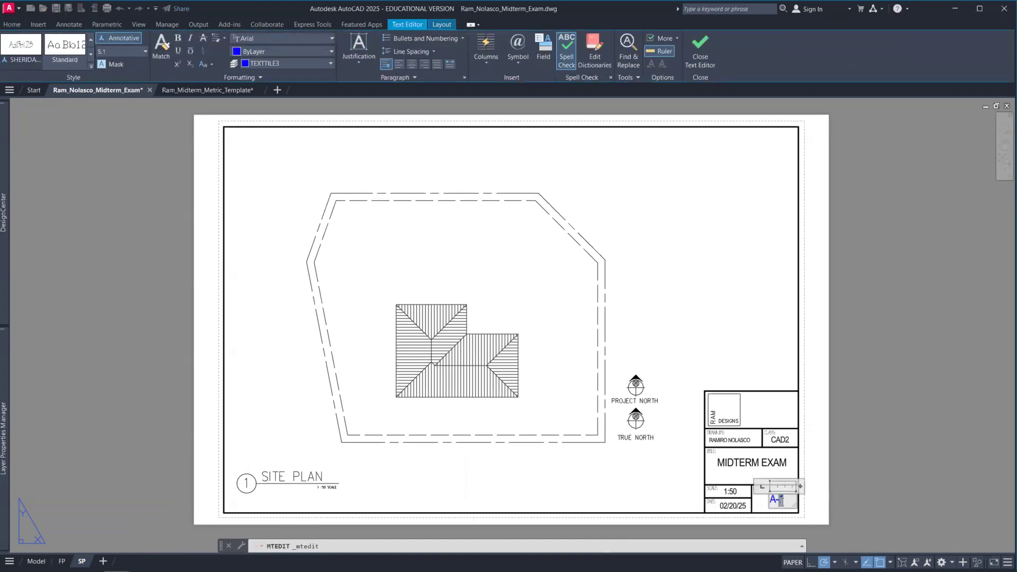
- Change the sheet number in the site plan's title block to A-2 and switch to model space
text(2)
click(891, 508)
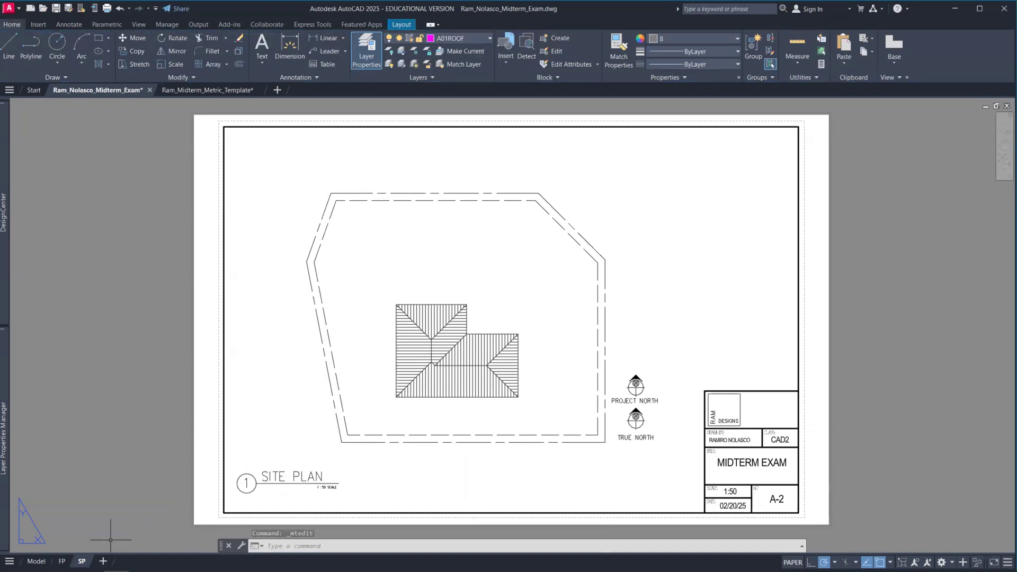
click(36, 560)
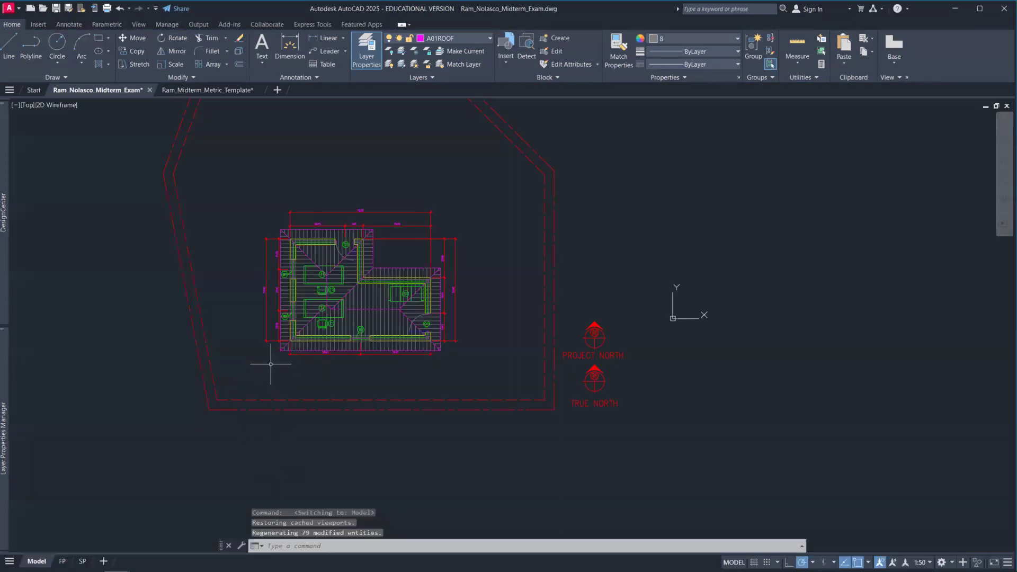
- Make AESWALL the current layer
scroll(268, 371, down, 2)
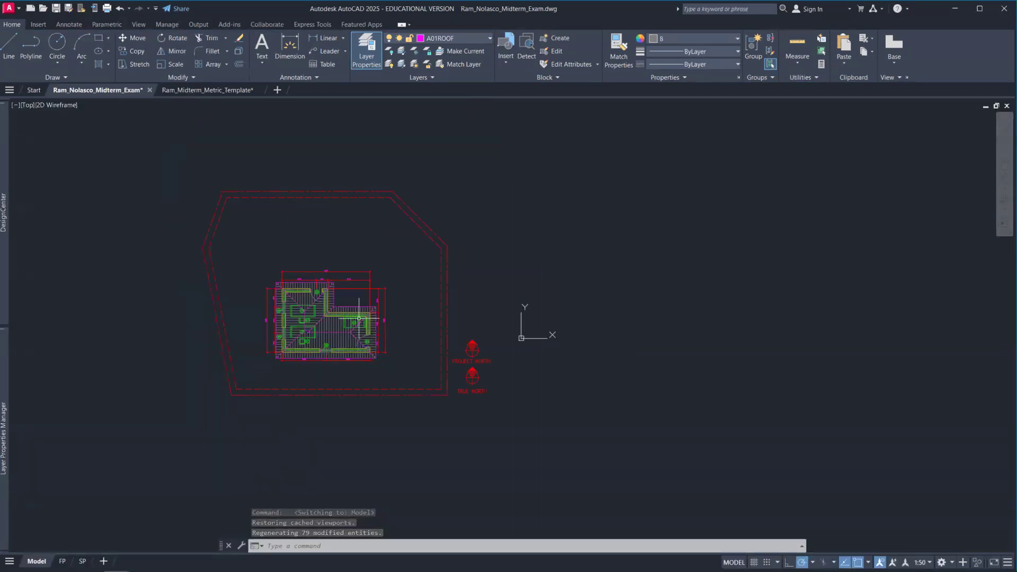
click(480, 40)
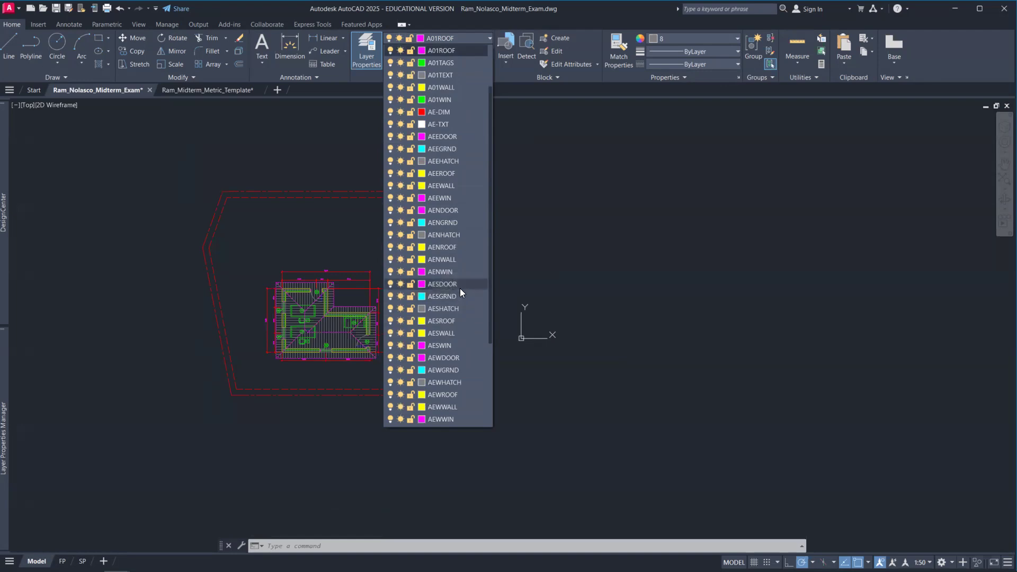
click(465, 334)
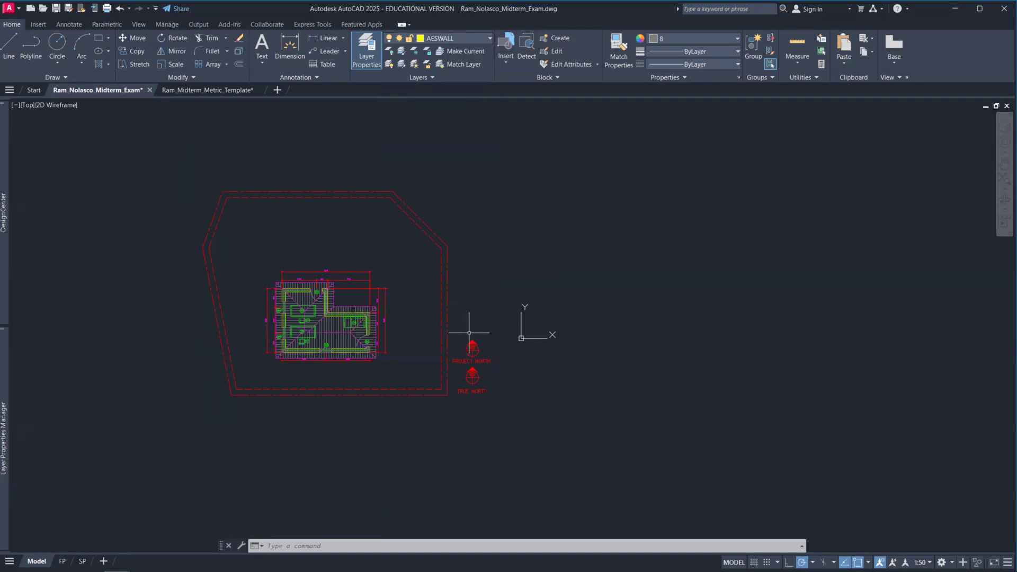
- Draw a vertical line from the roof's lower-left corner straight down to well below the site boundary
scroll(400, 362, down, 2)
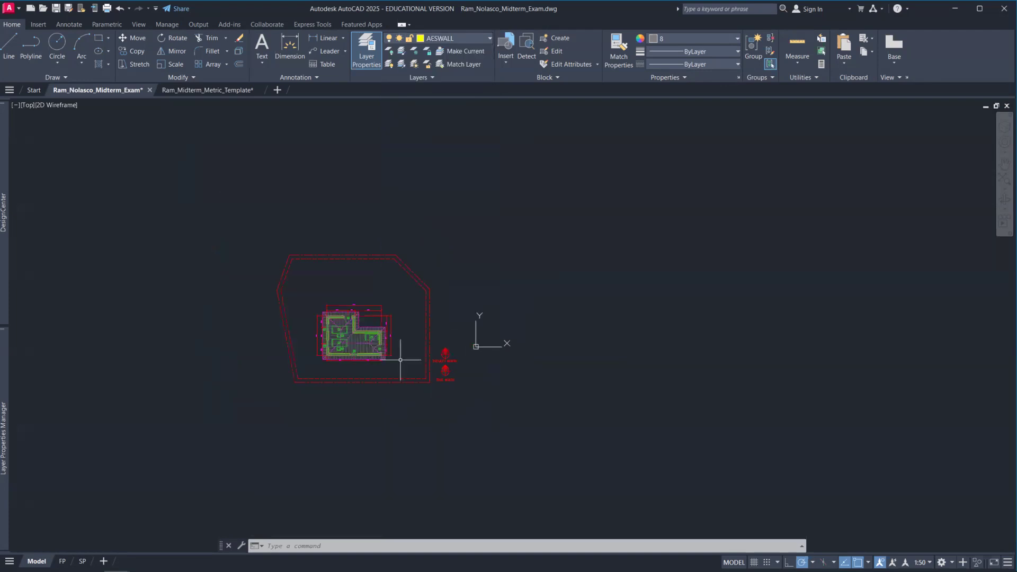
scroll(420, 306, up, 3)
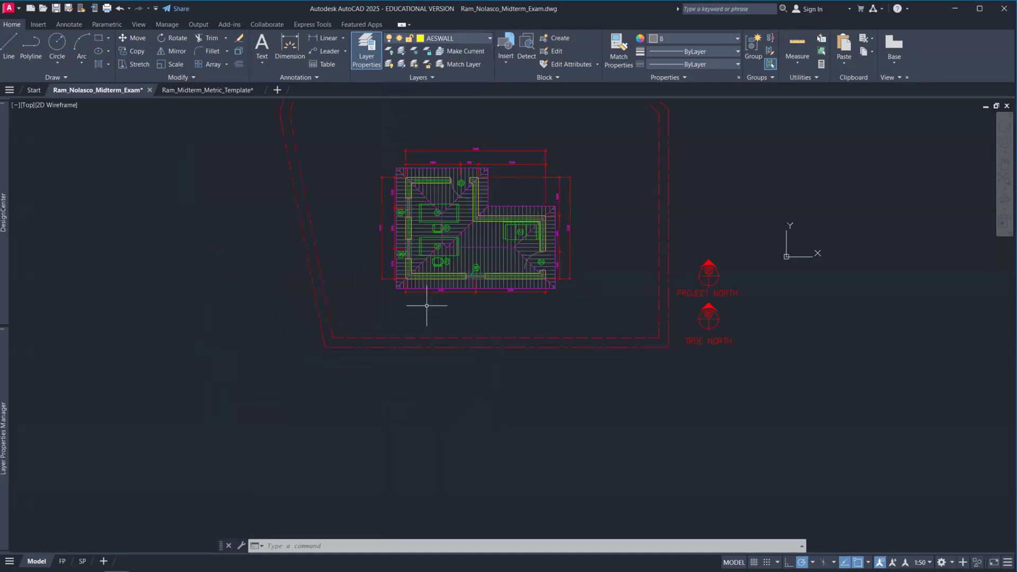
text(l)
key(Return)
scroll(419, 296, up, 5)
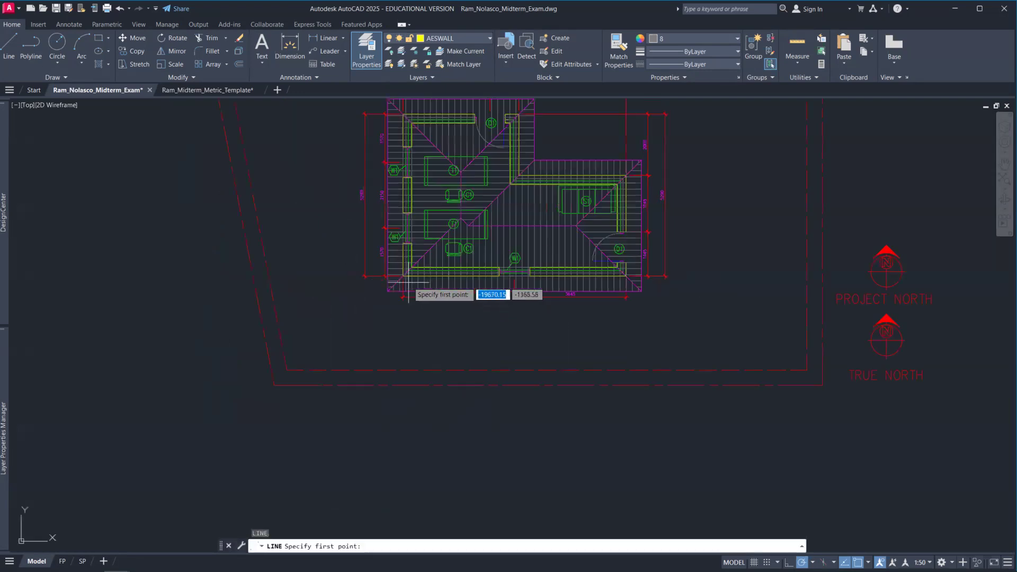
scroll(347, 292, up, 5)
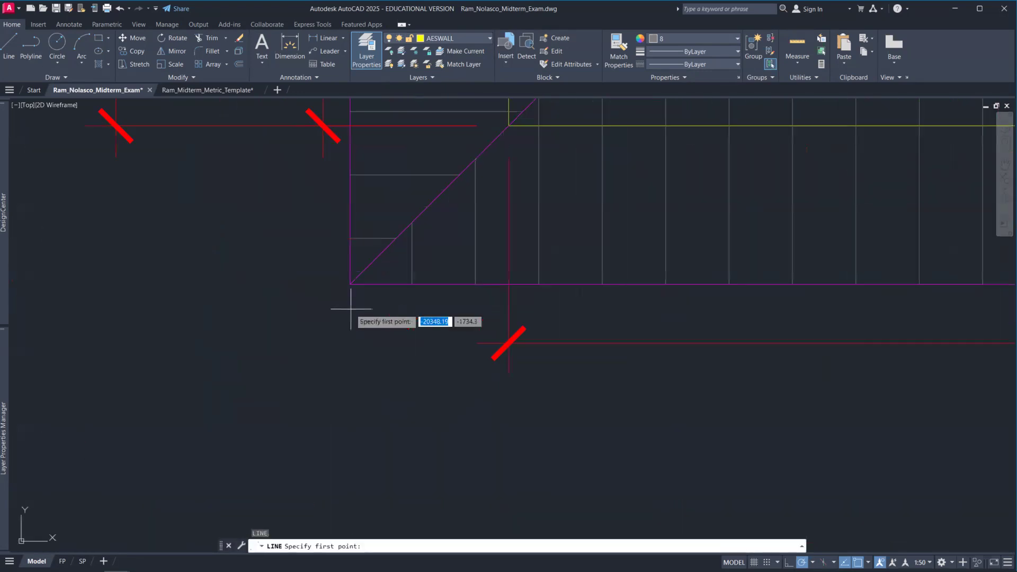
click(350, 284)
scroll(352, 345, down, 8)
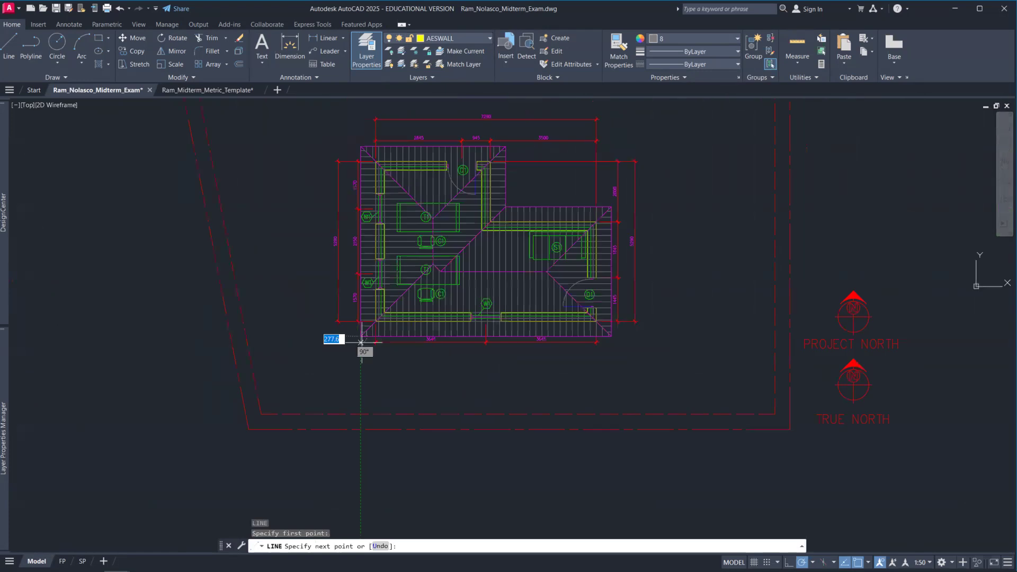
click(361, 512)
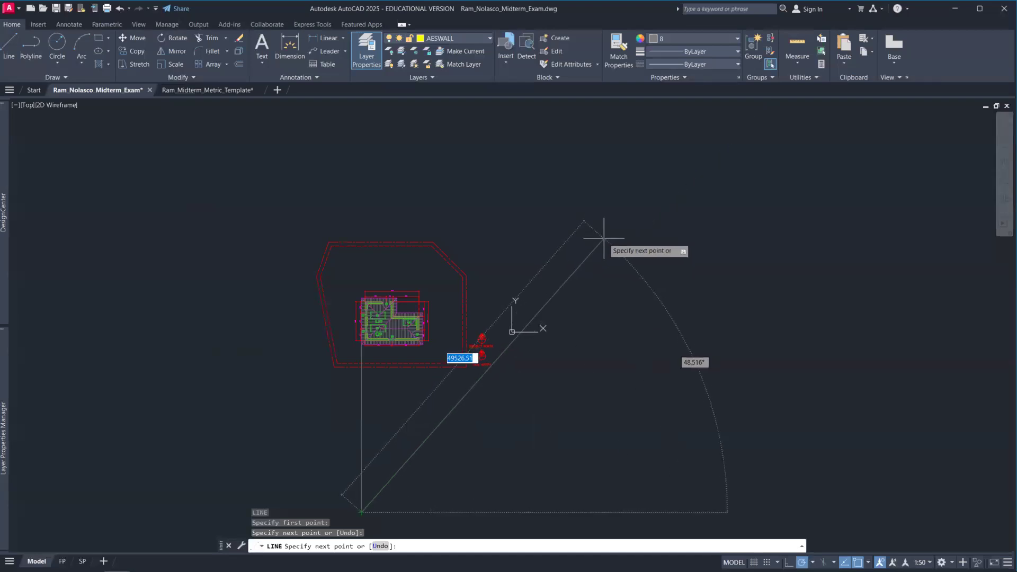
key(Return)
- Set the current object colour to ByLayer and apply ByLayer to the new vertical line as well
click(717, 41)
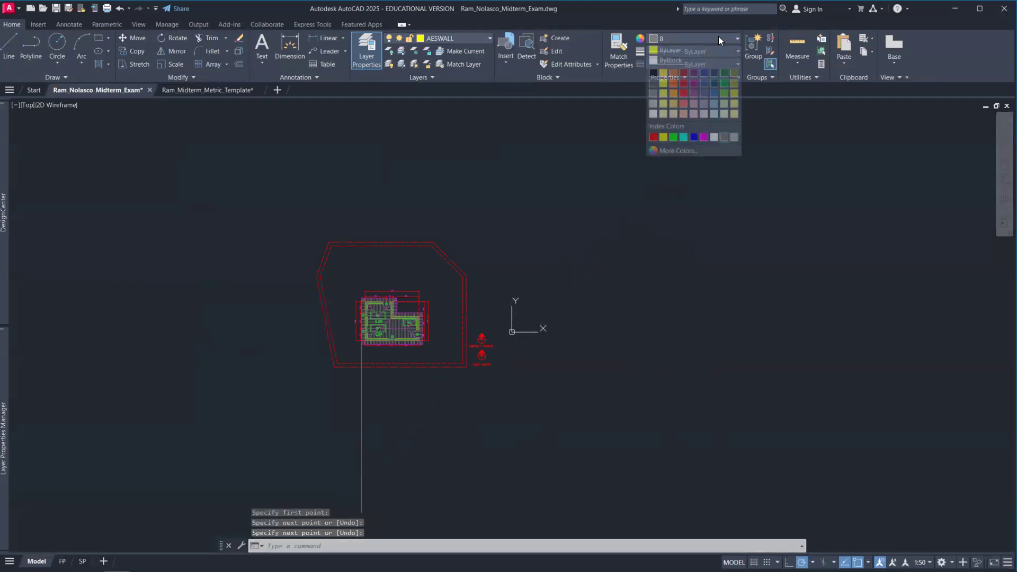
click(710, 47)
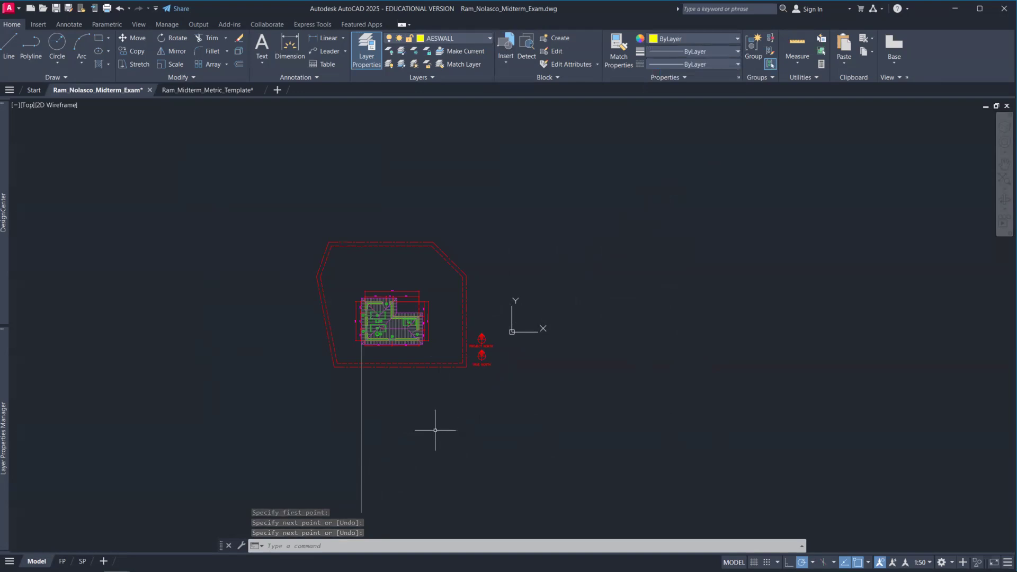
click(431, 424)
click(341, 404)
click(695, 38)
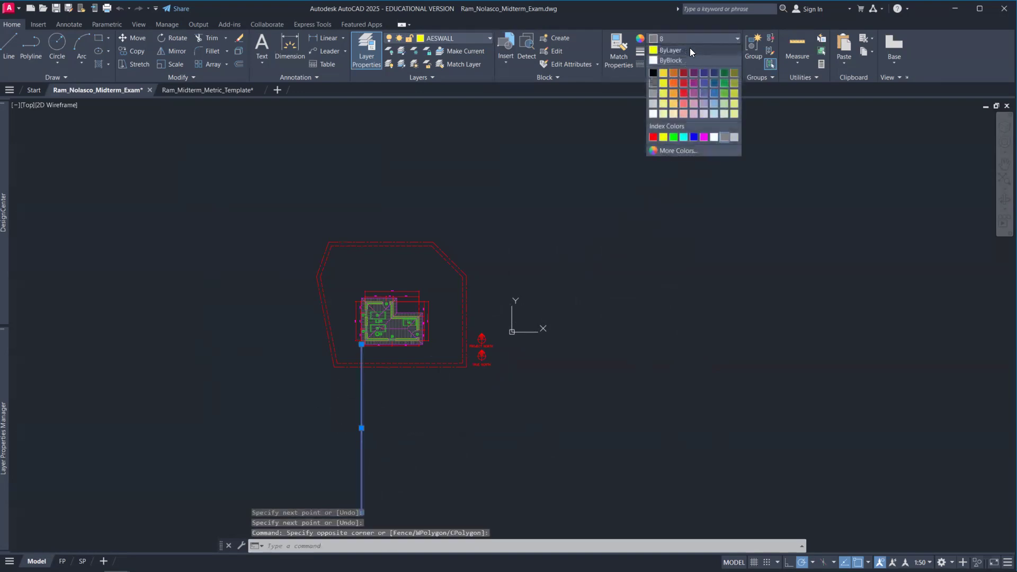
click(689, 47)
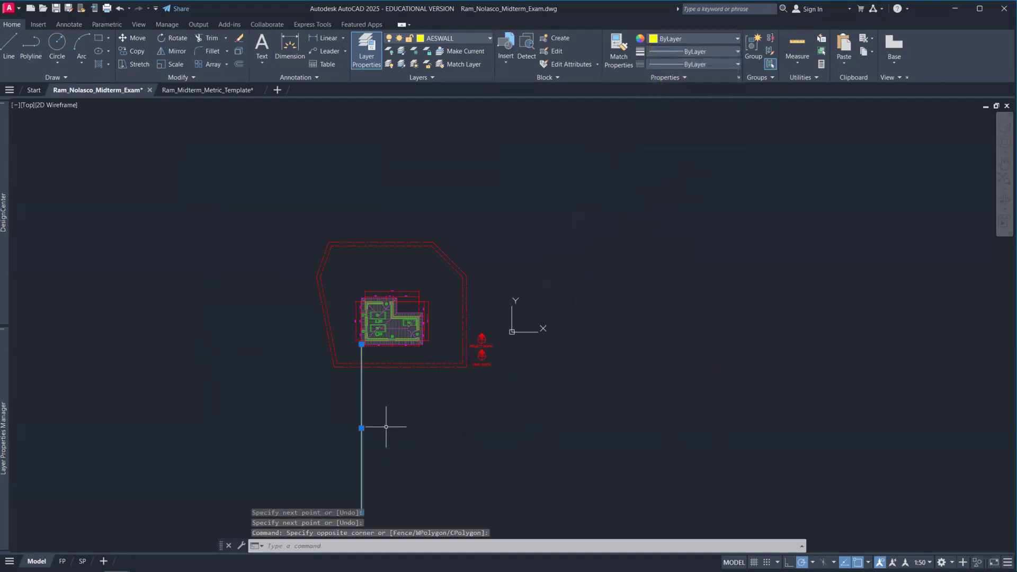
key(Escape)
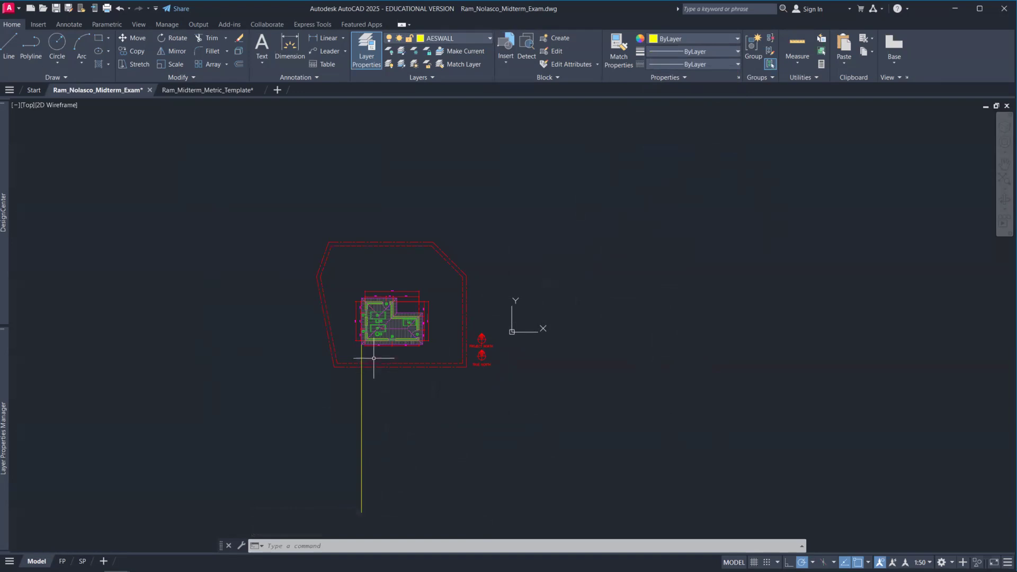
- Copy the vertical line from its upper endpoint at the roof corner to the lower-left outer wall corner
scroll(371, 384, up, 8)
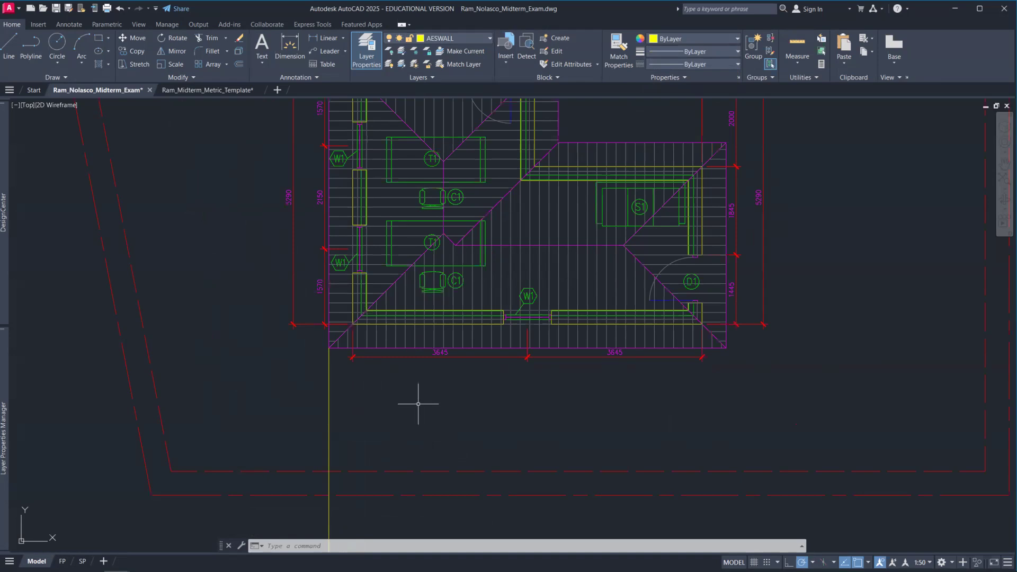
text(co)
key(Return)
click(317, 398)
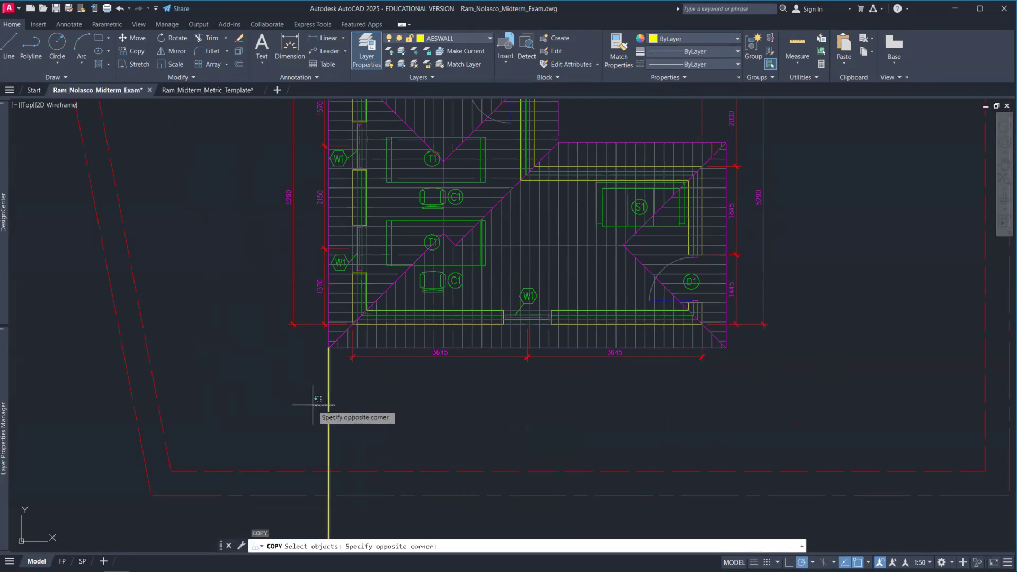
click(333, 402)
key(Return)
scroll(335, 358, up, 2)
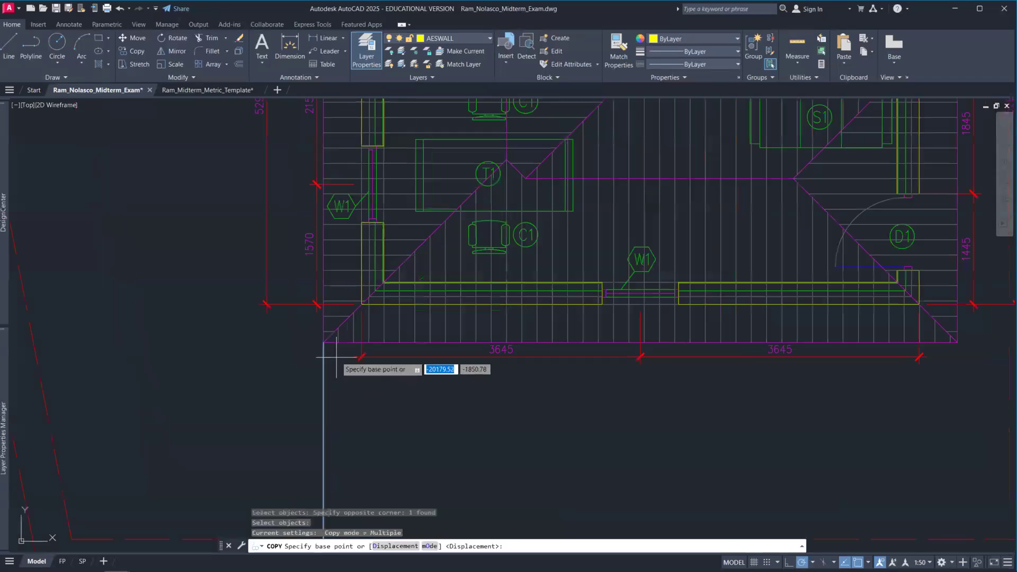
scroll(325, 347, up, 2)
click(324, 343)
scroll(350, 297, up, 2)
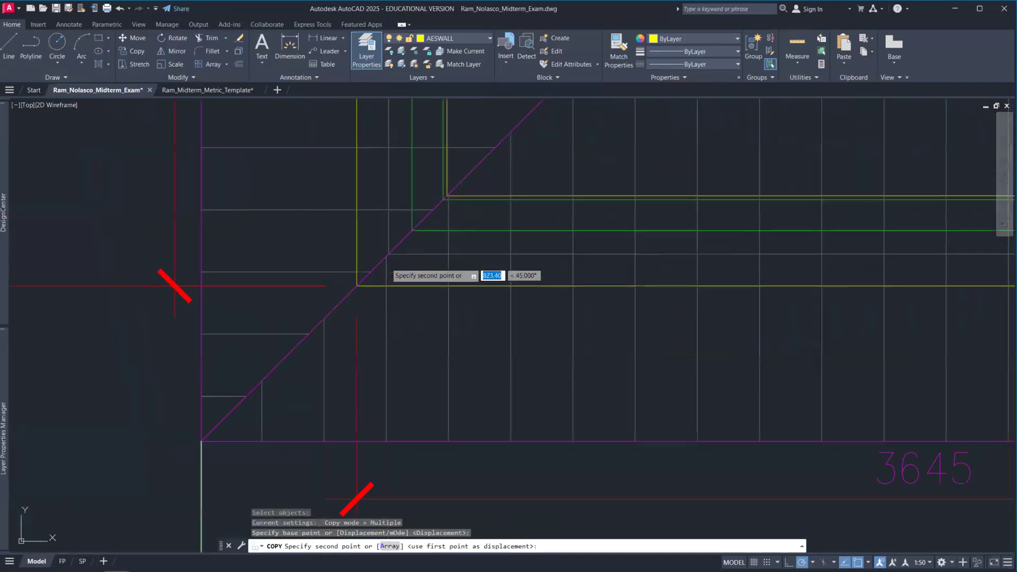
click(359, 293)
- Place further copies of the line at both wall edges and both inner frame edges of the south window W1
scroll(410, 332, down, 2)
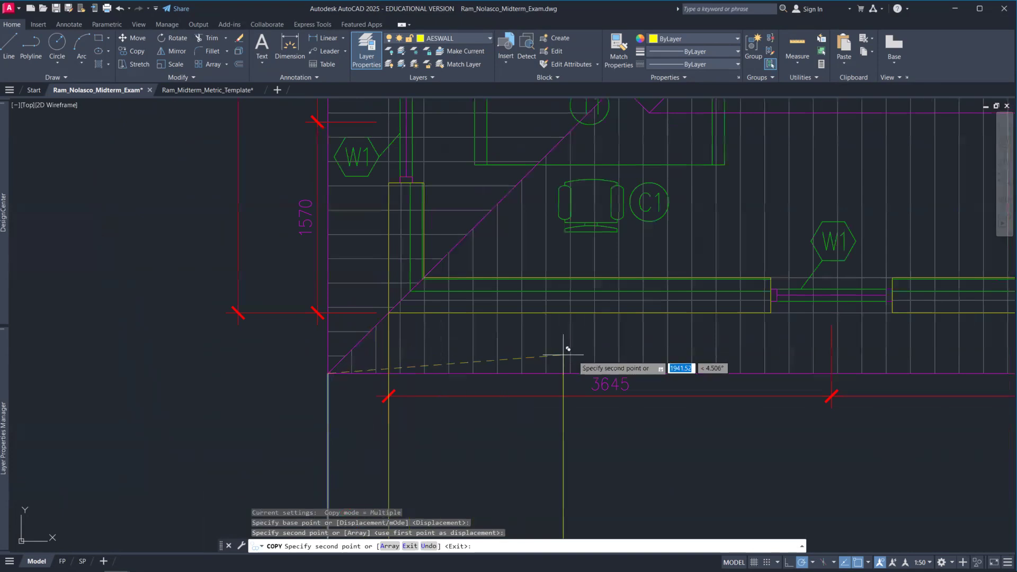
scroll(408, 269, up, 4)
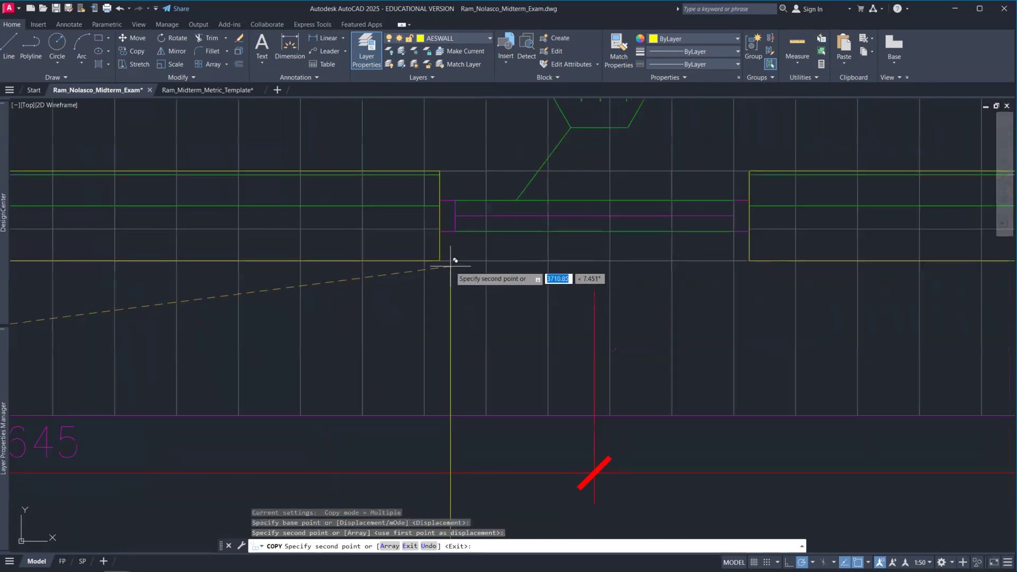
click(441, 259)
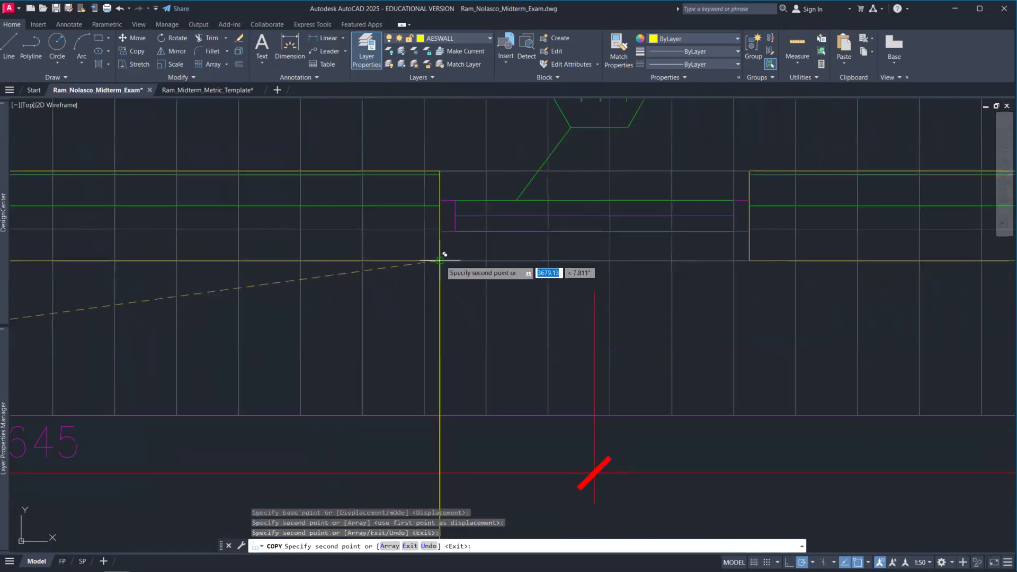
click(455, 232)
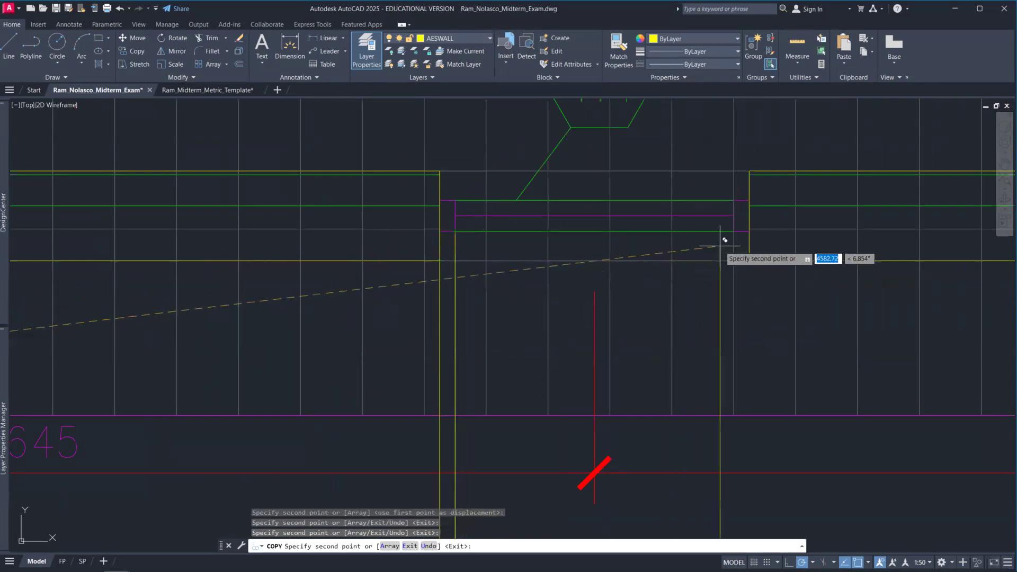
click(734, 232)
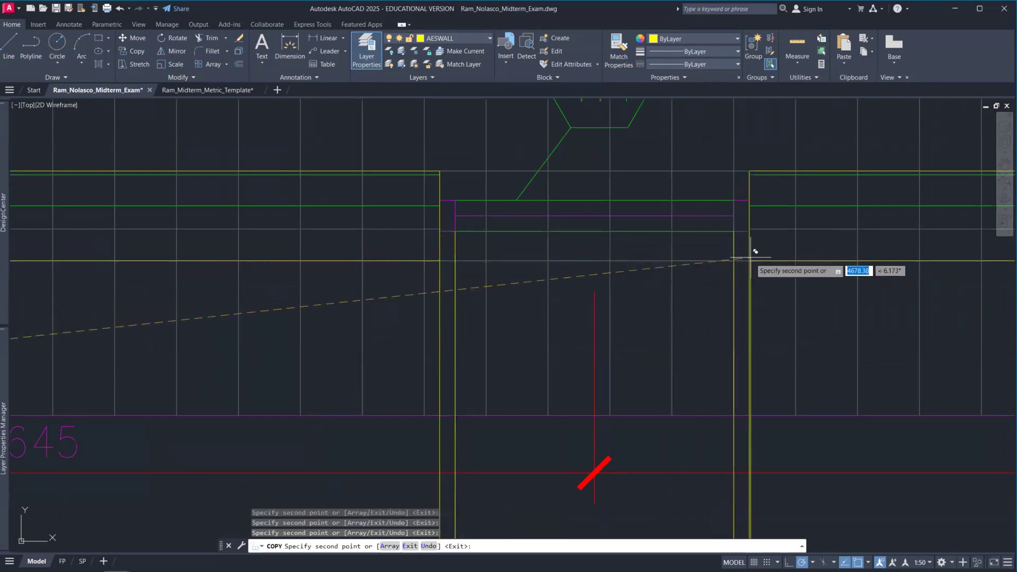
- Place the remaining line copies at the lower-right outer wall corner and the lower-right roof corner
scroll(750, 258, down, 6)
middle_drag(794, 329, 572, 288)
scroll(657, 271, up, 6)
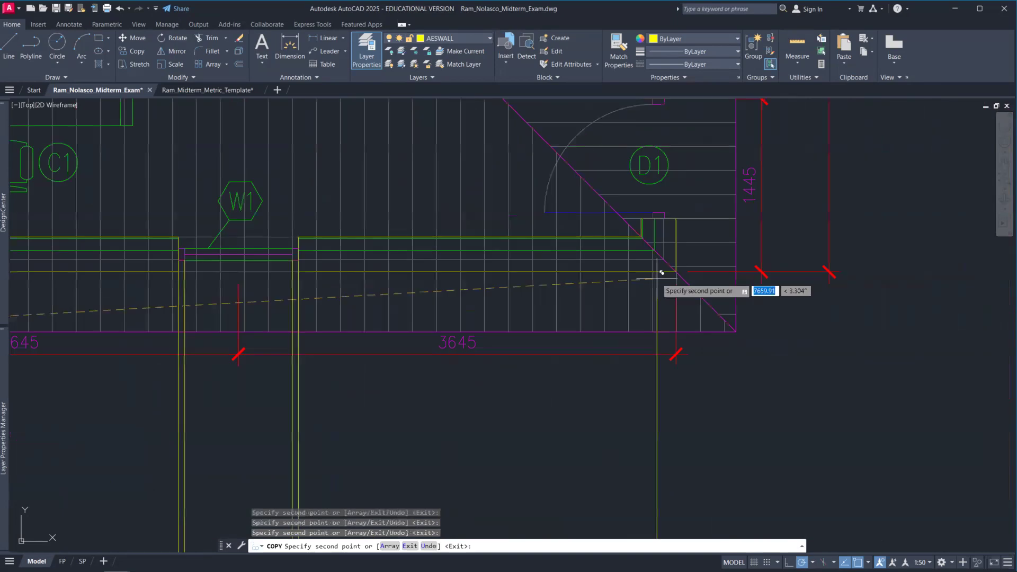
scroll(661, 272, up, 3)
scroll(699, 291, up, 3)
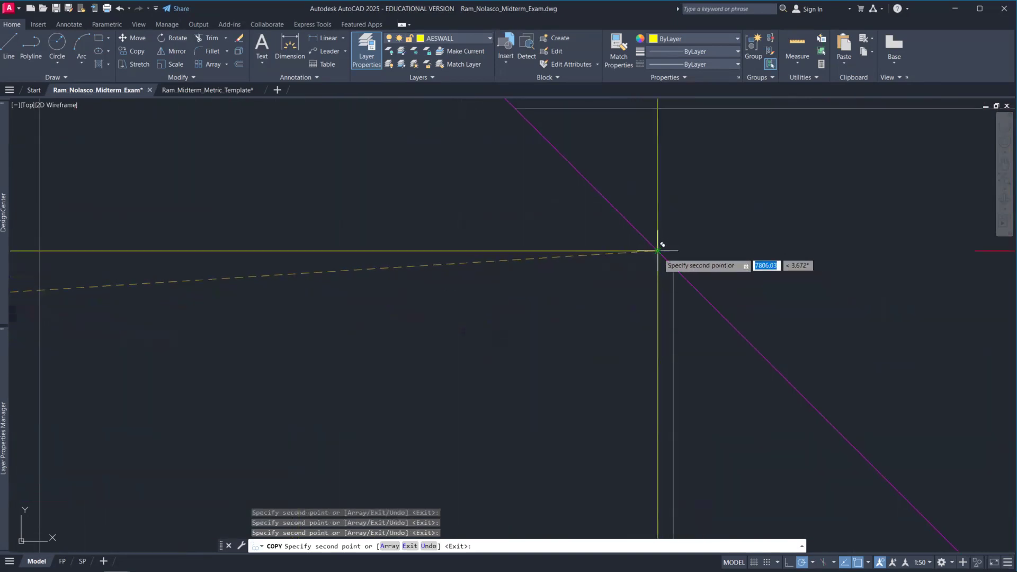
scroll(656, 334, down, 4)
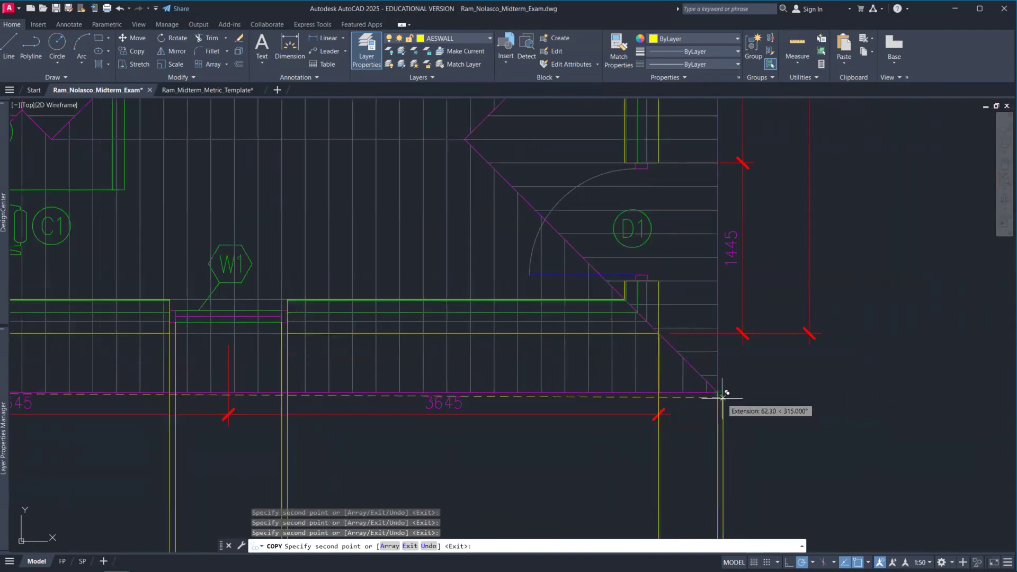
key(Escape)
scroll(738, 416, down, 6)
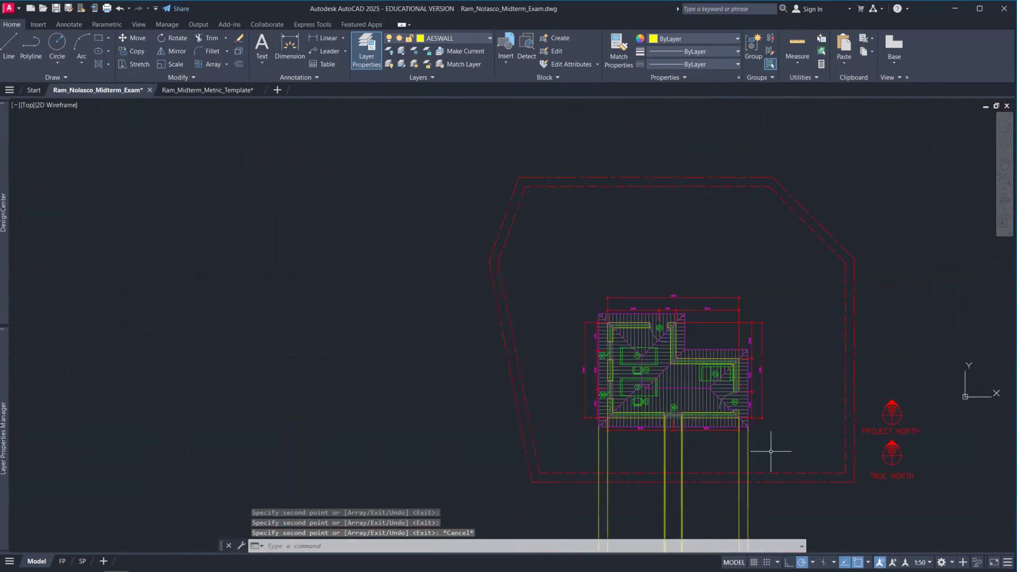
scroll(683, 429, up, 5)
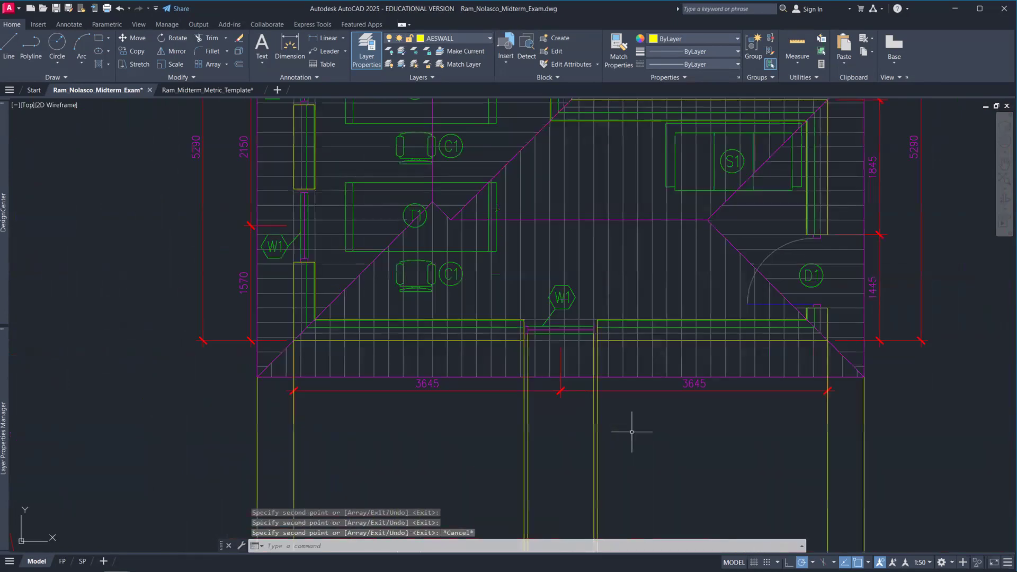
click(623, 450)
click(525, 433)
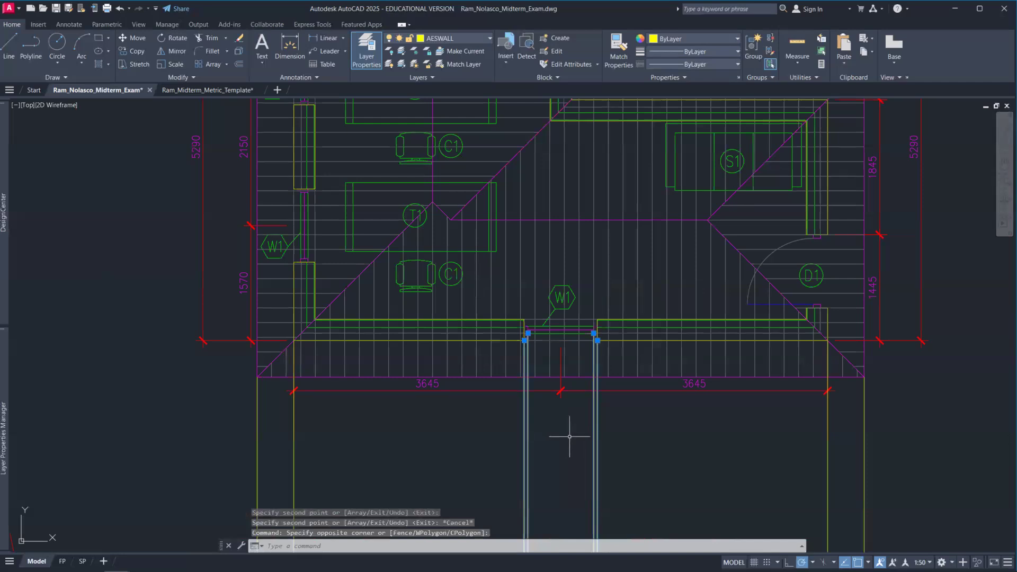
key(Escape)
- Move the two inner projection lines at the south window's frame edges to the AESWIN layer
scroll(583, 426, up, 4)
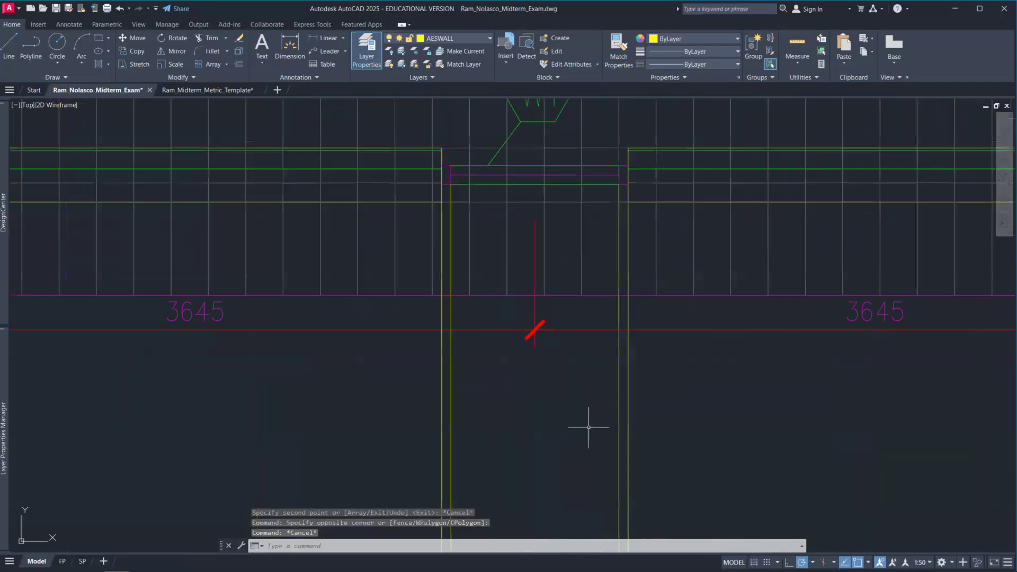
click(621, 401)
click(451, 380)
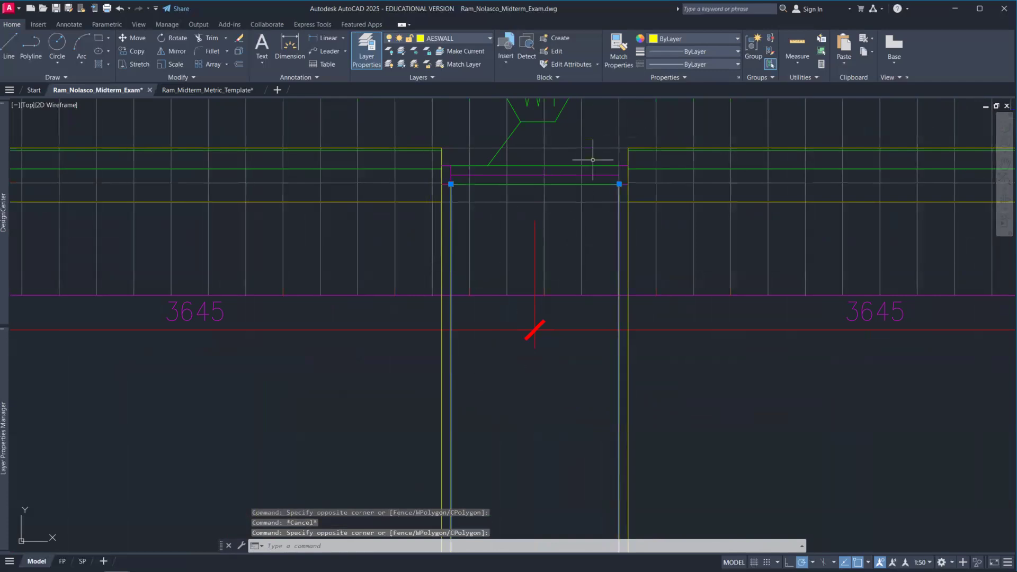
click(482, 38)
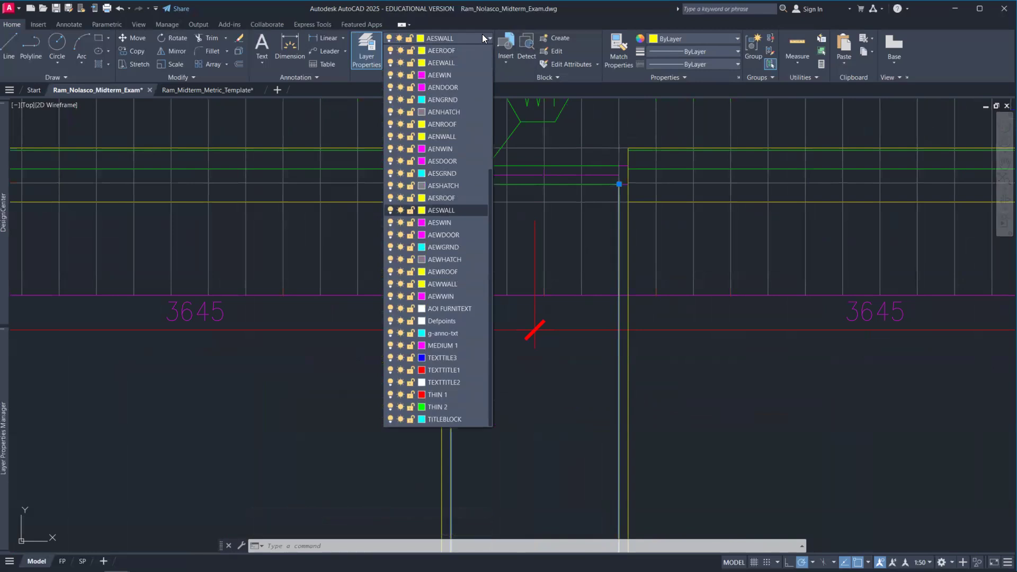
click(459, 222)
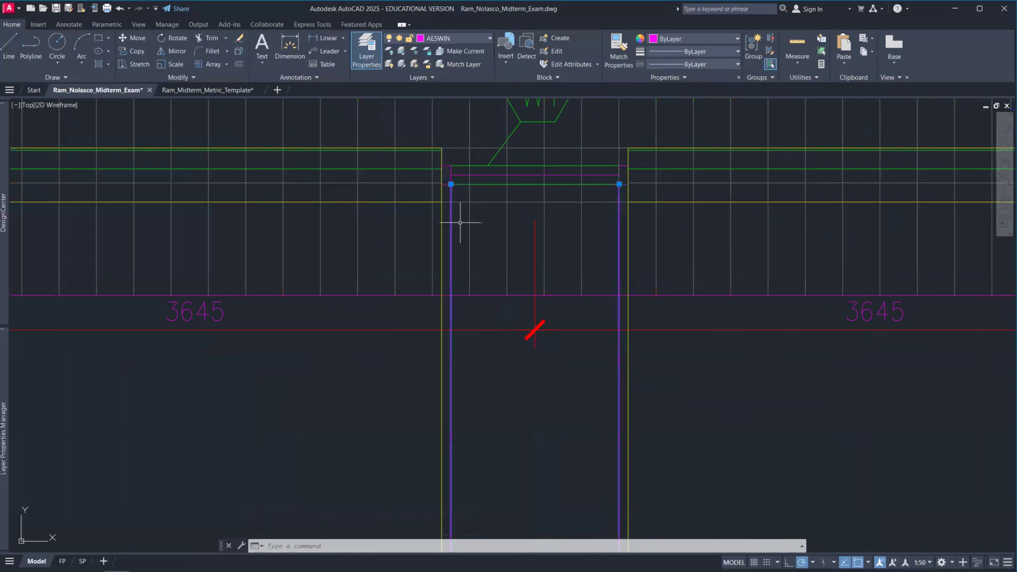
- Deselect the south window's projection lines and make AESGRND the current layer
click(696, 383)
key(Escape)
scroll(538, 427, down, 5)
middle_drag(526, 438, 427, 368)
scroll(503, 407, down, 4)
middle_drag(490, 404, 440, 276)
middle_drag(433, 436, 429, 397)
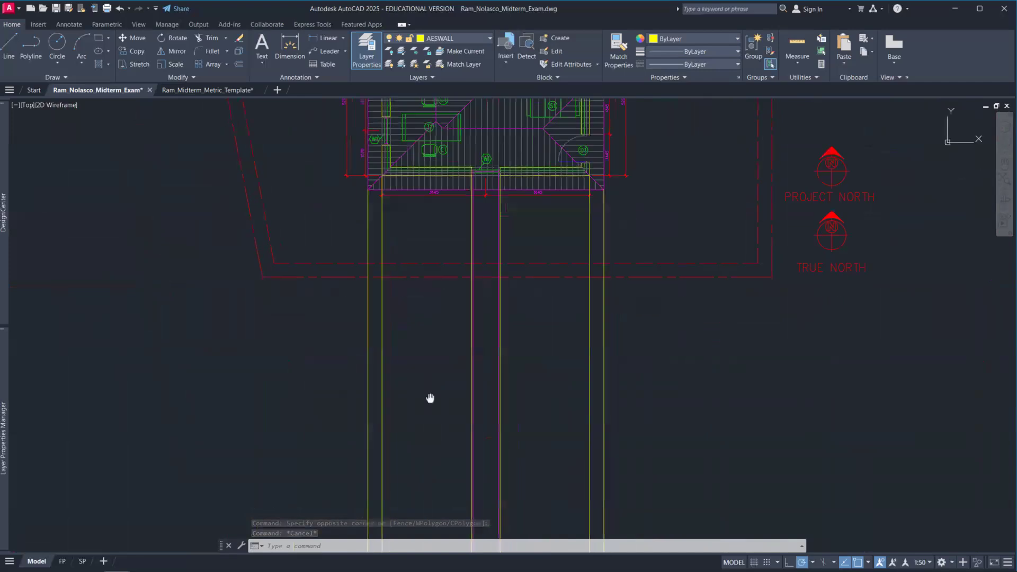
click(476, 43)
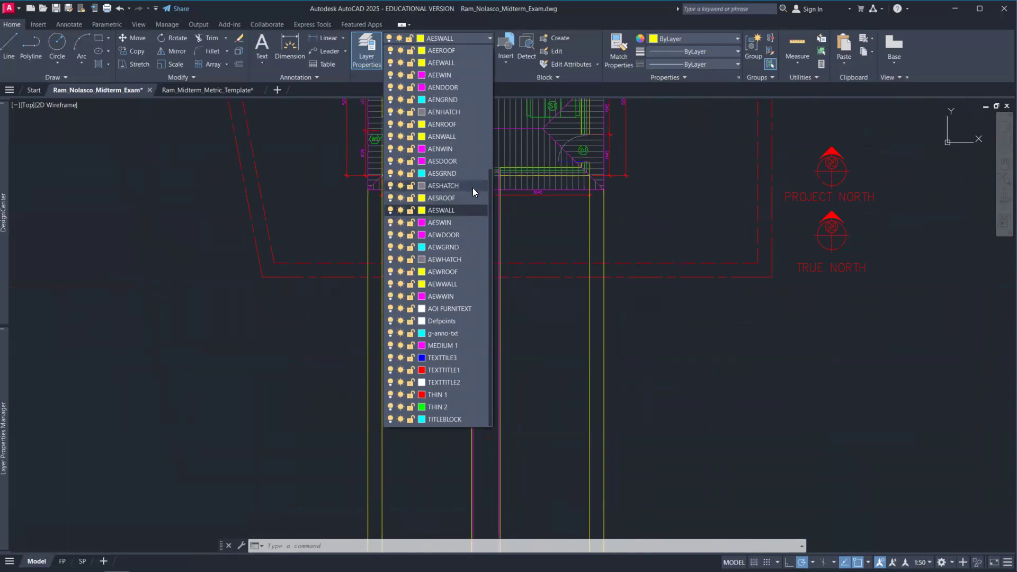
click(466, 172)
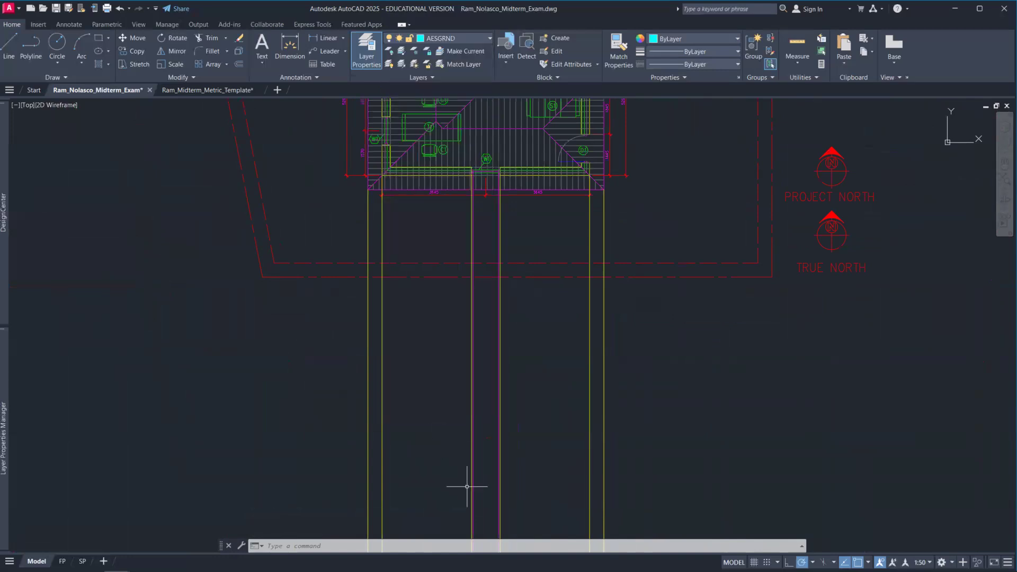
- Draw a horizontal ground line about 12 m long across all the projection lines, well below the plan and property line
scroll(465, 484, down, 2)
middle_drag(431, 447, 408, 374)
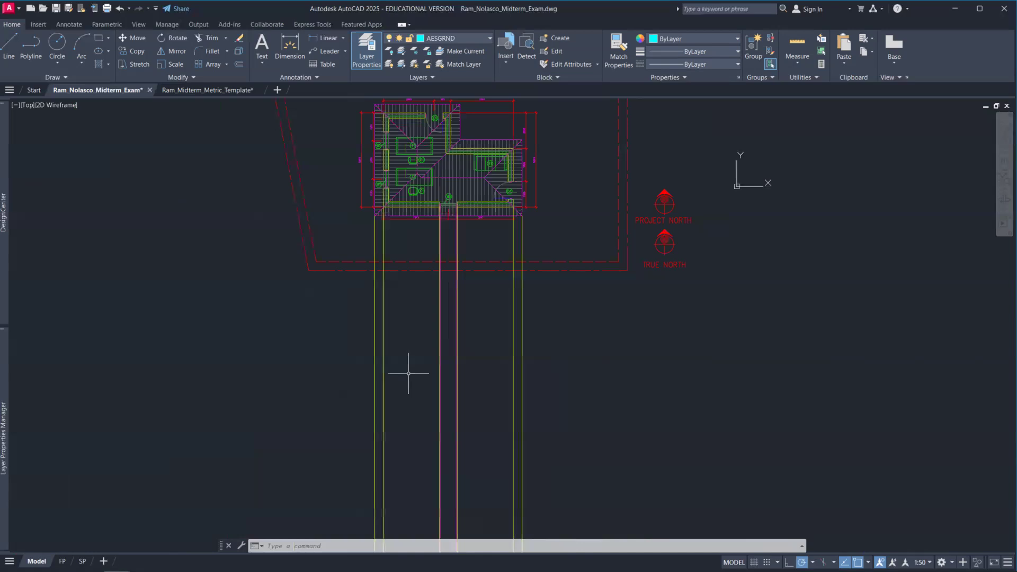
text(l)
key(Return)
click(354, 438)
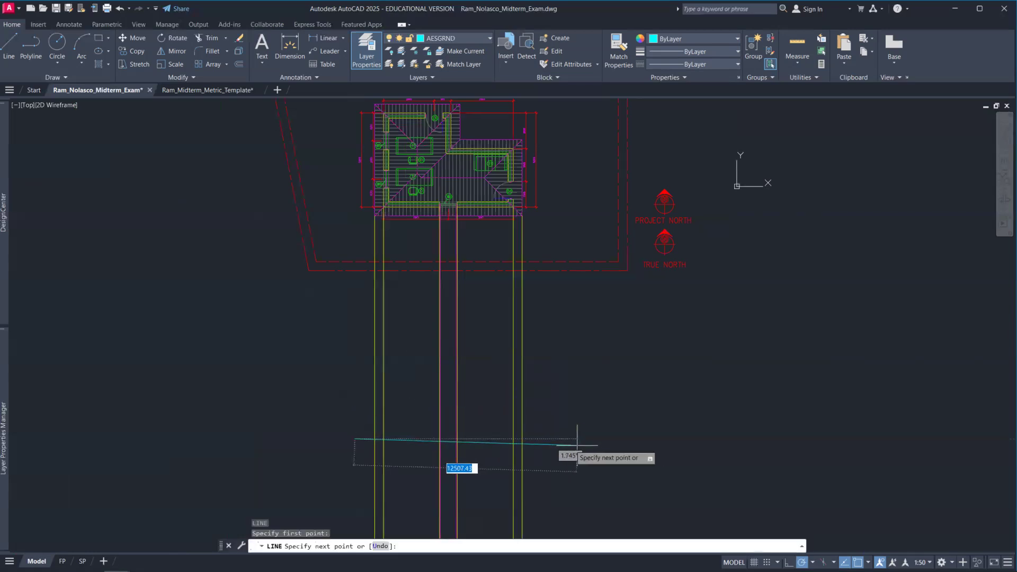
click(570, 438)
key(Return)
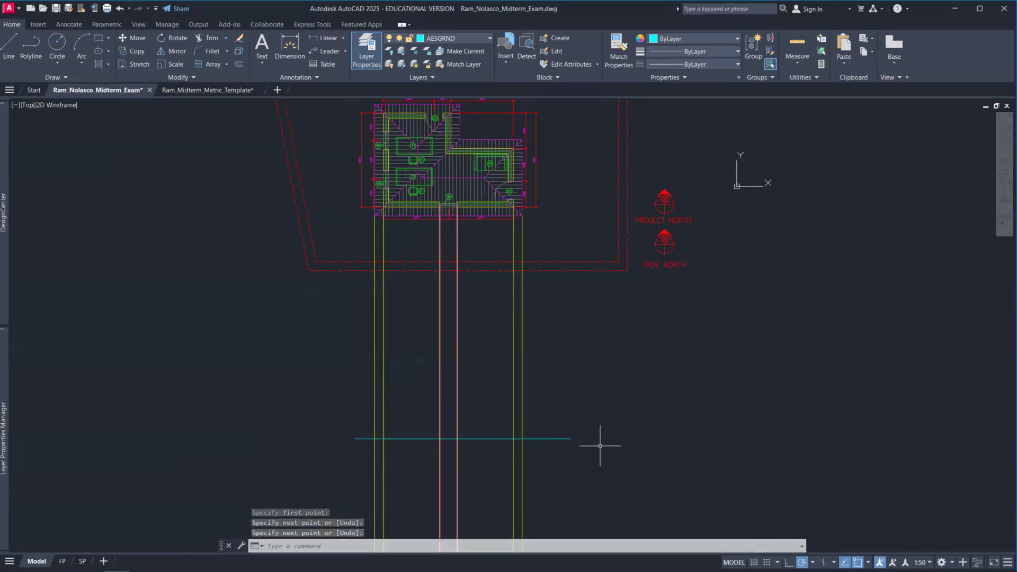
- Check the level heights in the Midterm Review document in Firefox, and back in AutoCAD offset the ground line 3000 upward
key(alt+Tab)
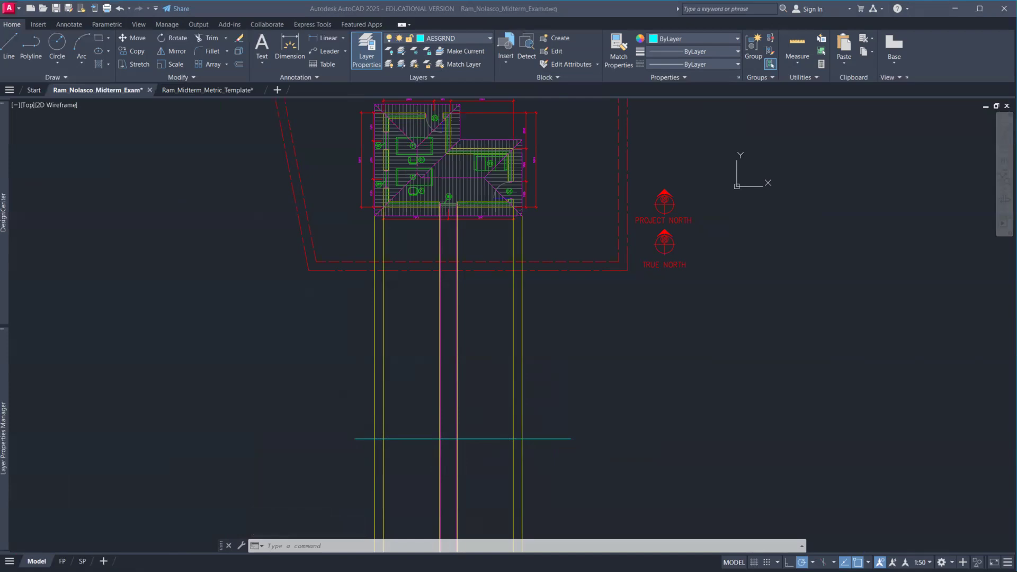
key(alt+Tab)
scroll(625, 422, down, 10)
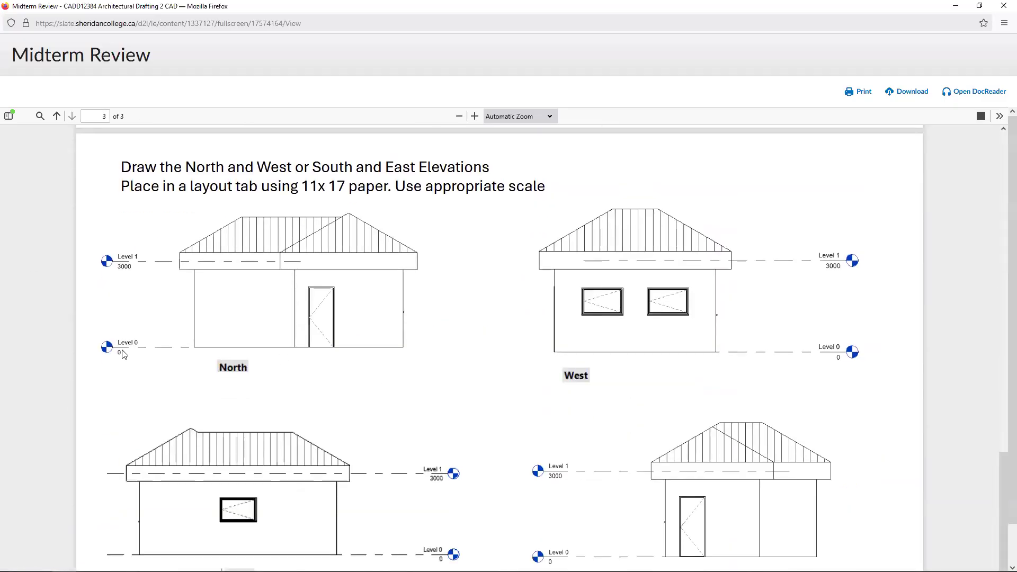
key(alt+Tab)
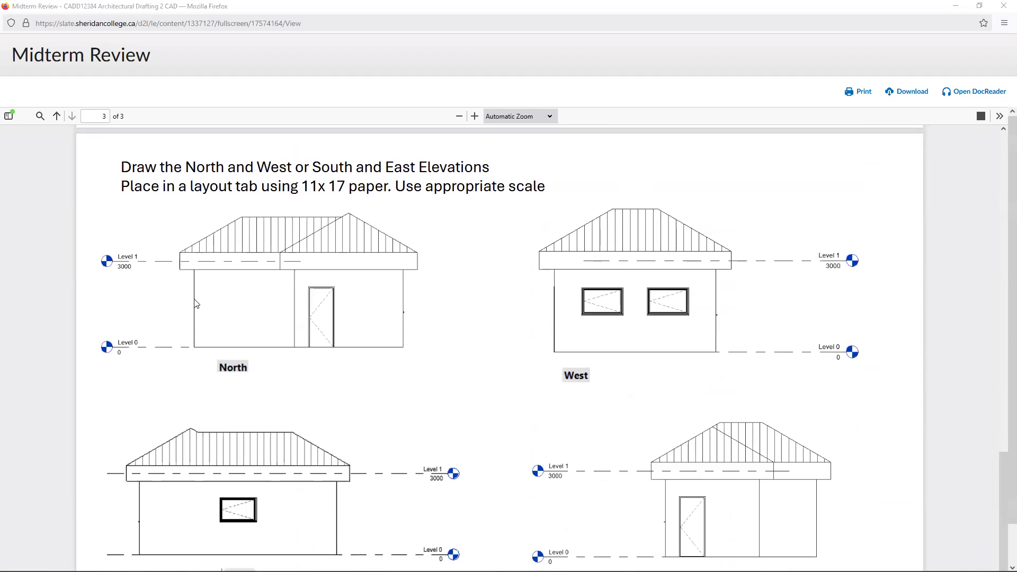
text(o)
key(Return)
text(3000)
key(Return)
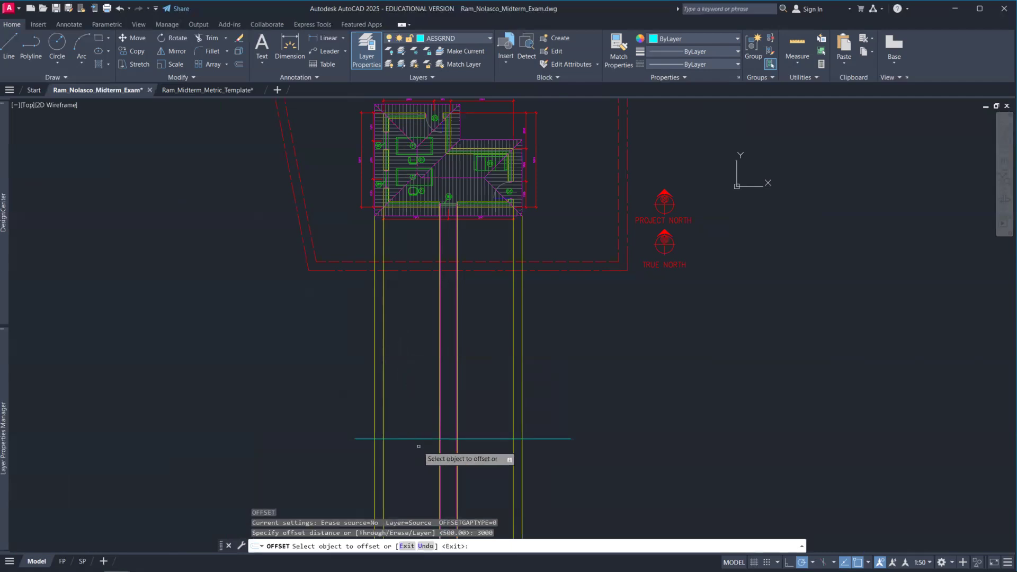
click(418, 437)
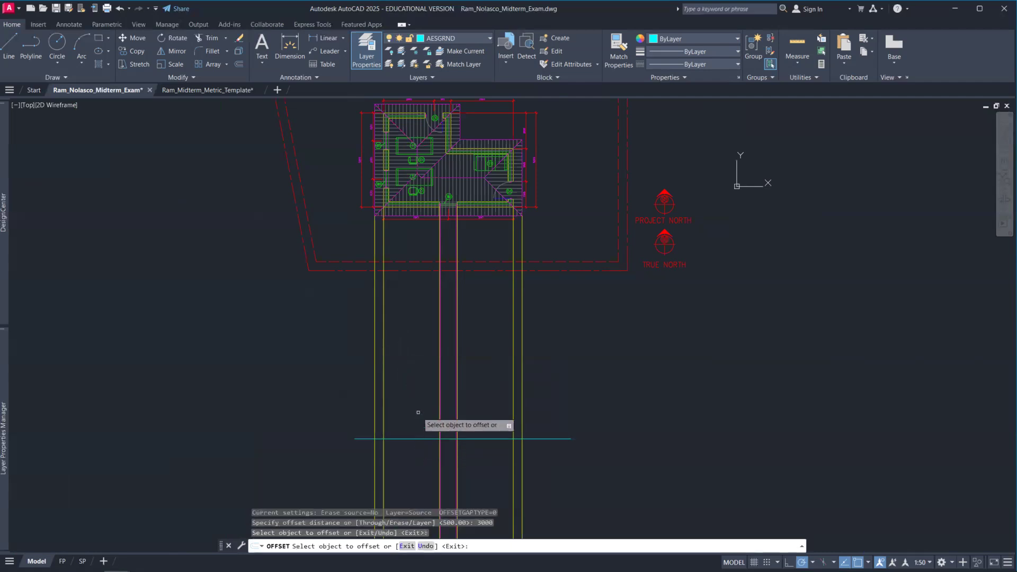
click(419, 439)
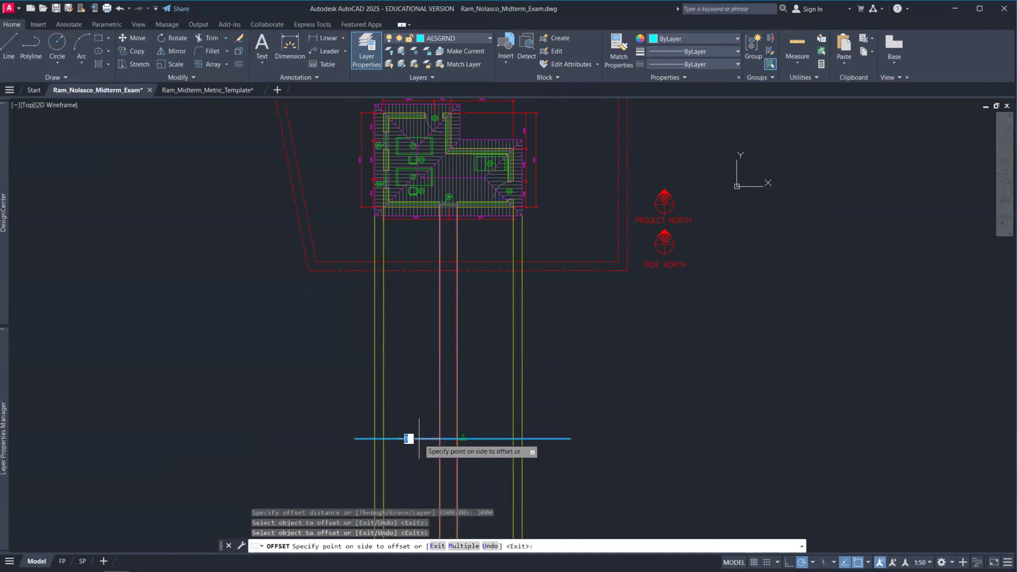
click(419, 423)
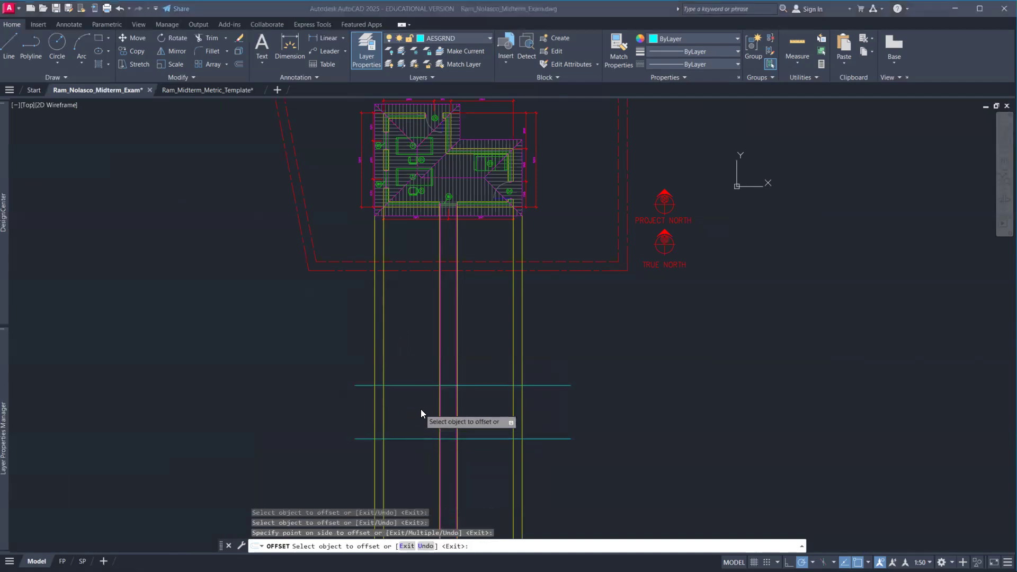
- Review the roof fascia in the Midterm Review elevations, and in AutoCAD offset the Level 1 line 150 downward
key(alt+Tab)
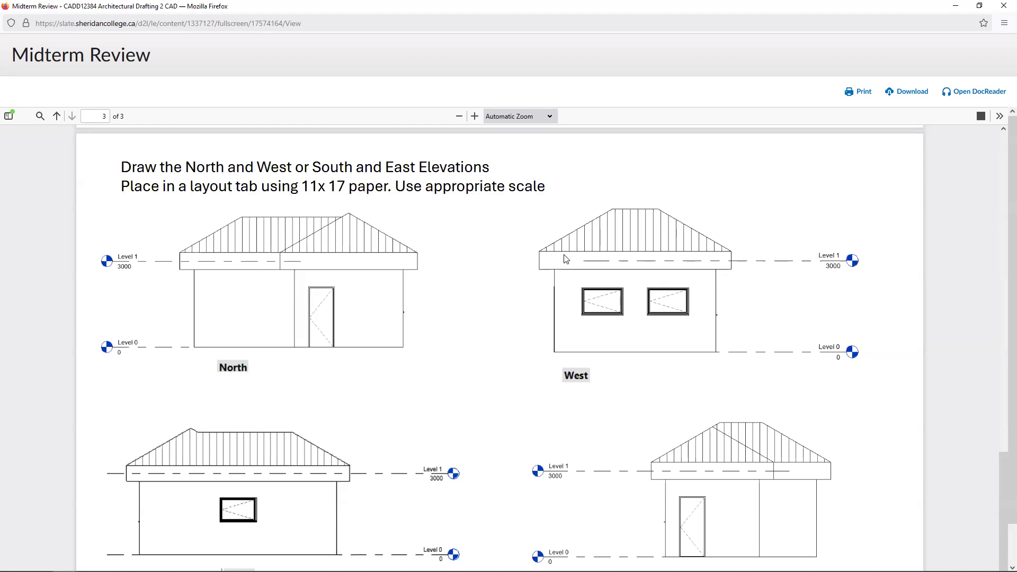
key(alt+Tab)
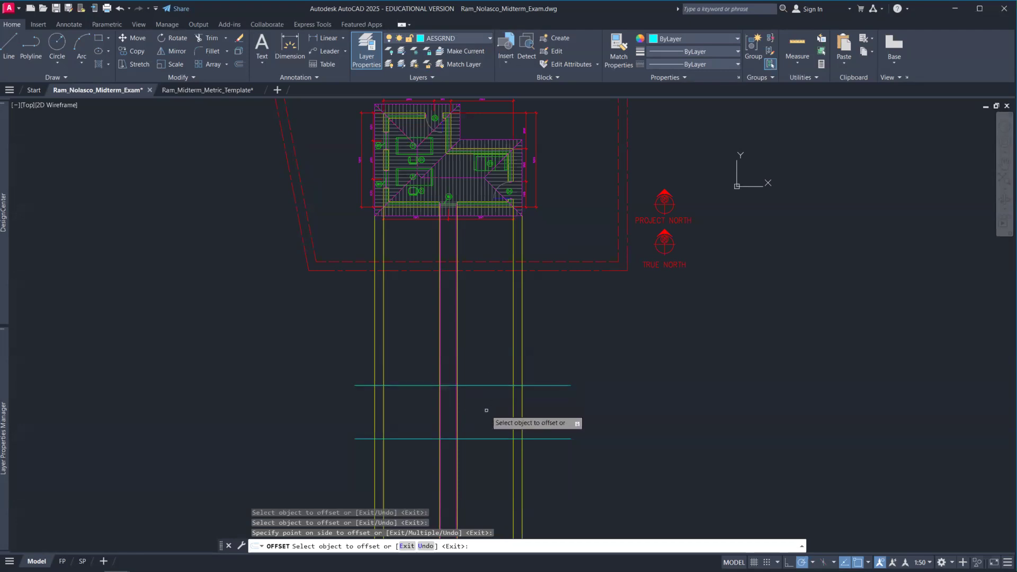
key(Escape)
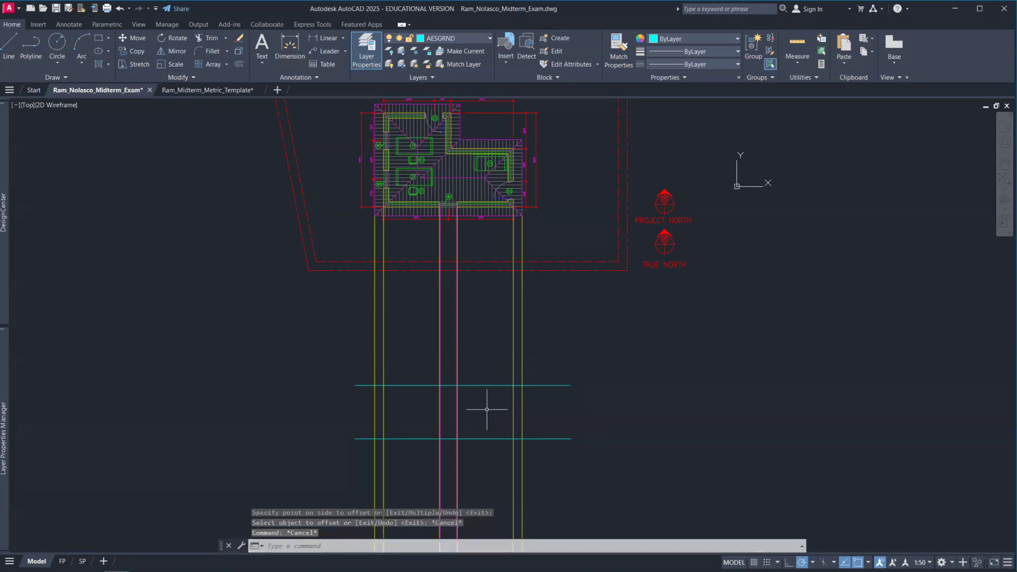
key(Return)
text(150)
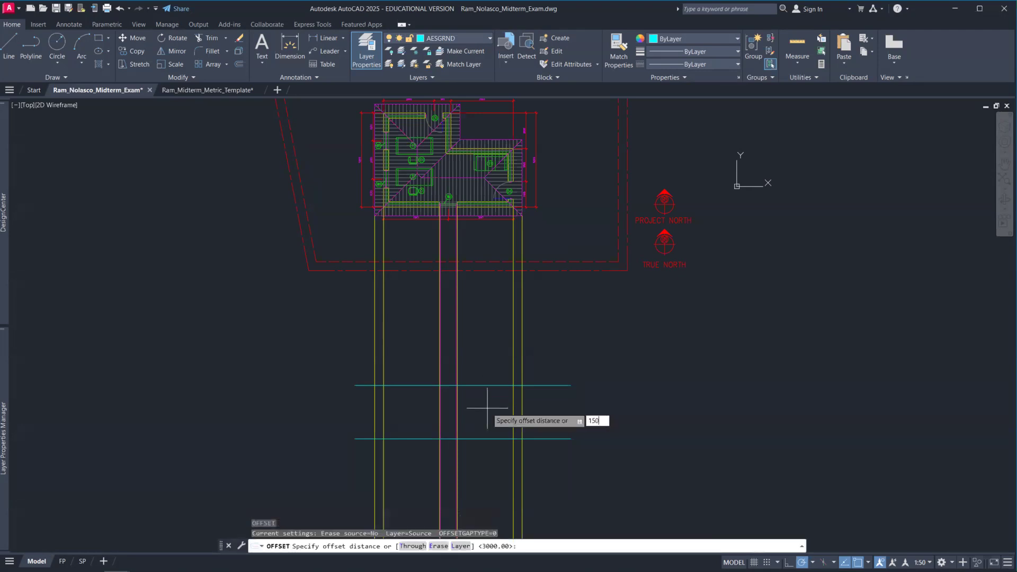
key(Return)
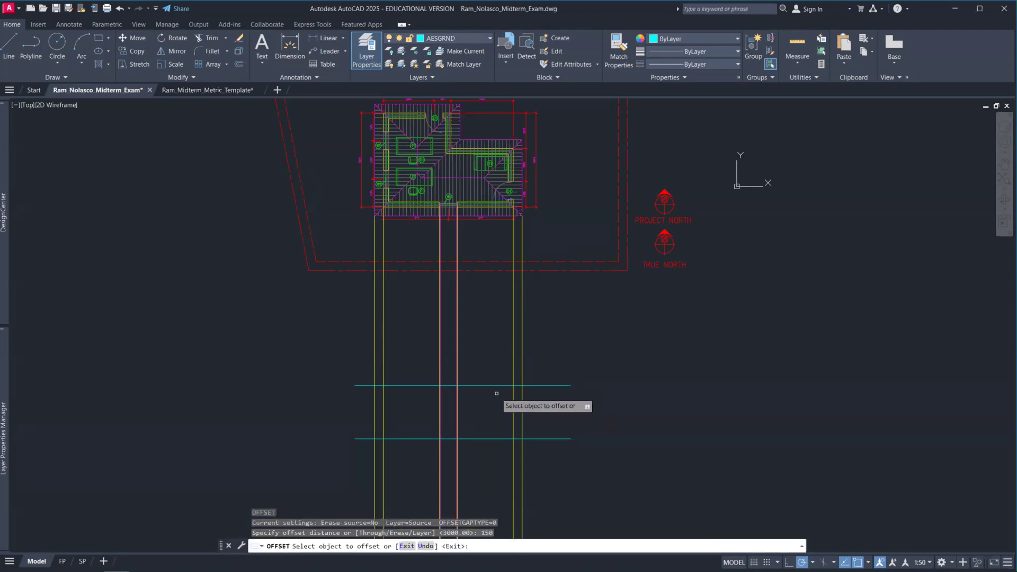
click(493, 386)
click(490, 400)
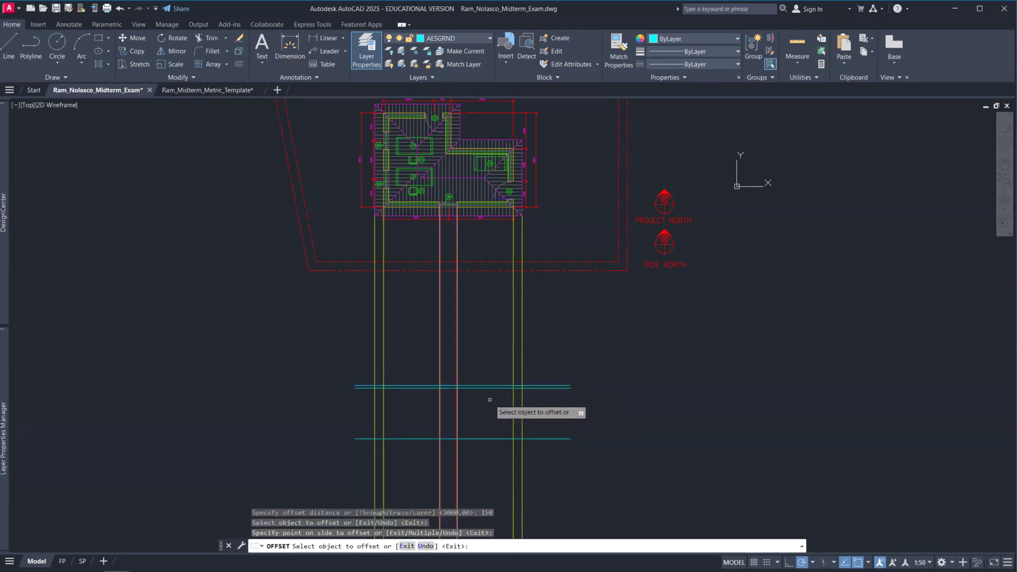
- Offset the new line below Level 1 another 150 downward and end the Offset command
scroll(492, 394, up, 4)
click(494, 377)
click(493, 398)
key(Escape)
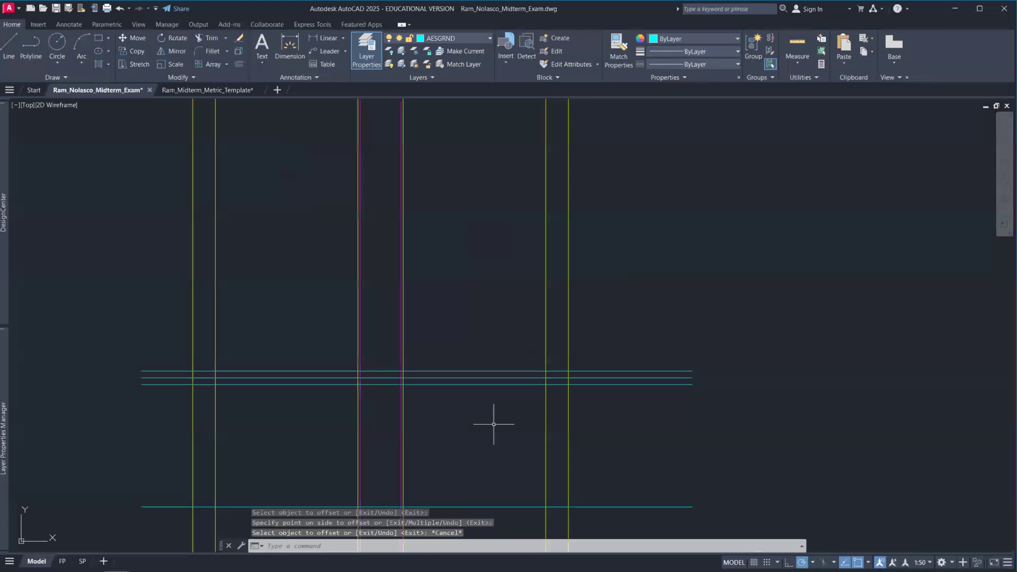
- Measure the heights of the middle and top level lines above the ground line
scroll(494, 424, down, 2)
text(D)
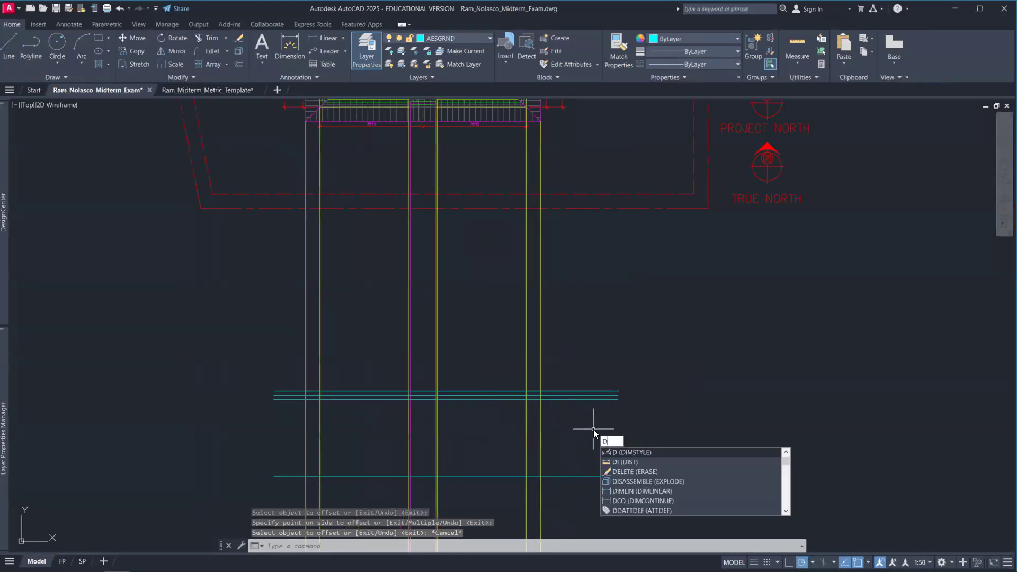
key(Down)
key(Return)
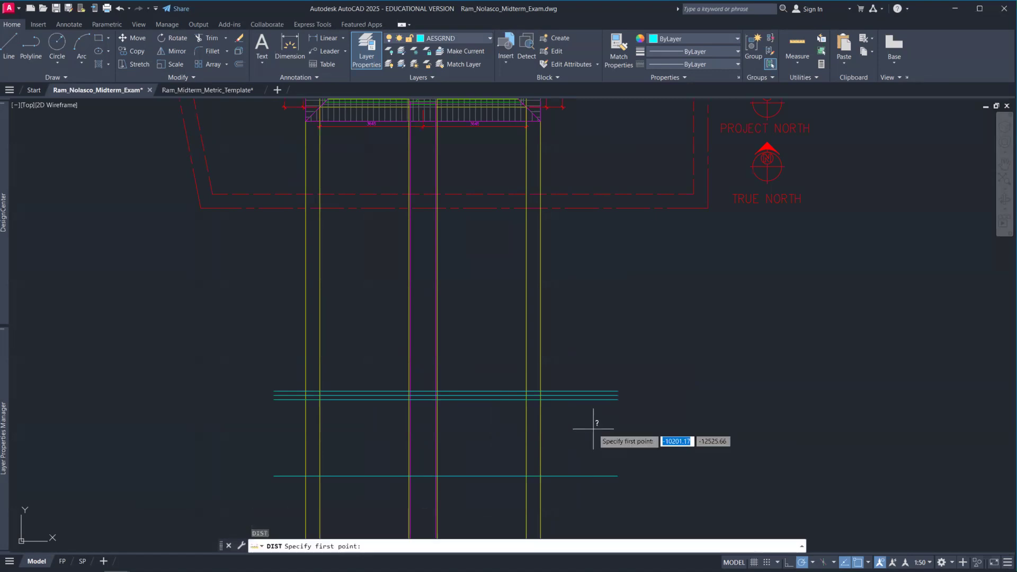
click(617, 397)
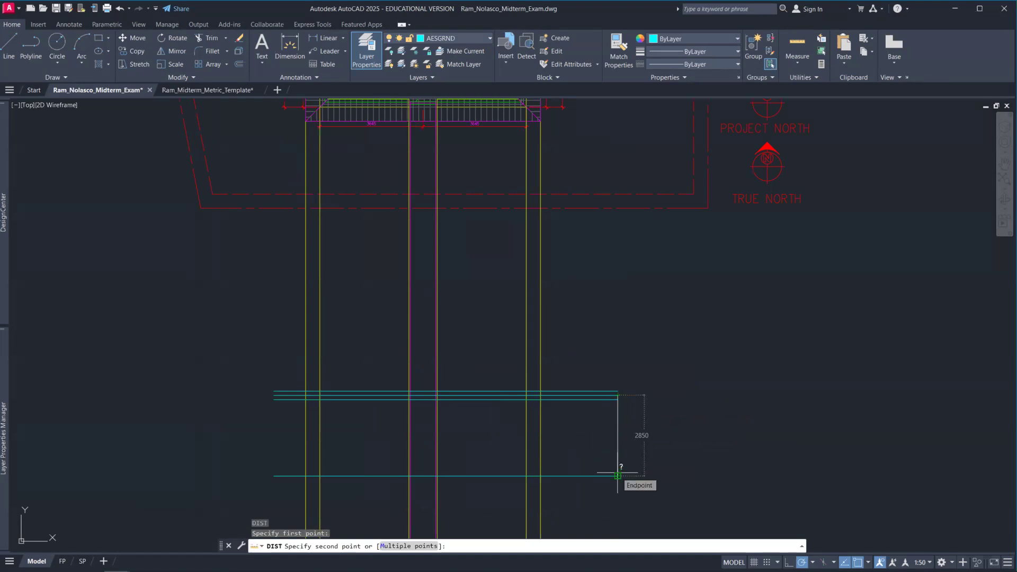
key(Escape)
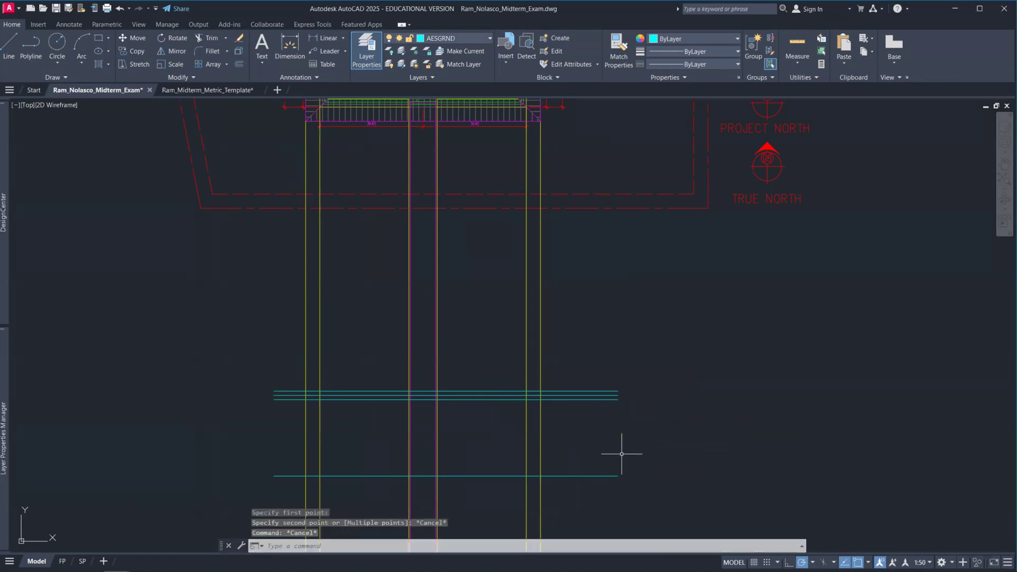
key(Return)
click(617, 391)
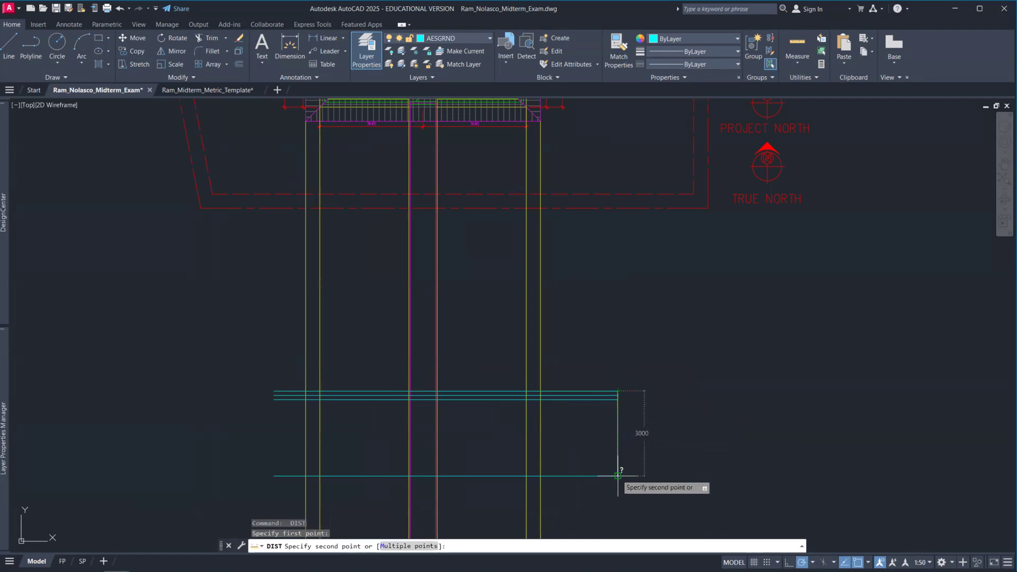
key(Escape)
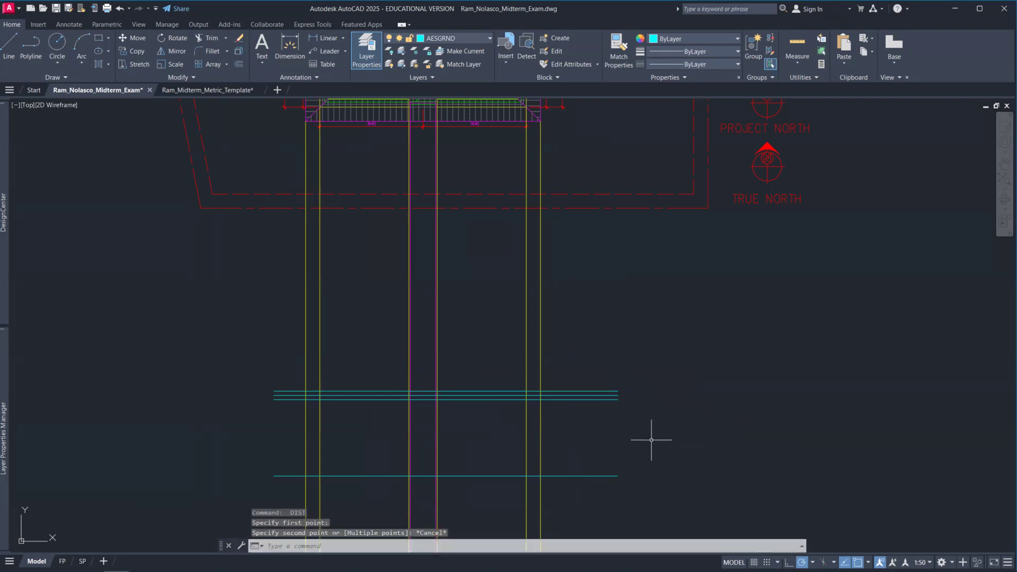
- Offset the Level 1 line 150 upward to mark the top of the roof fascia
text(o)
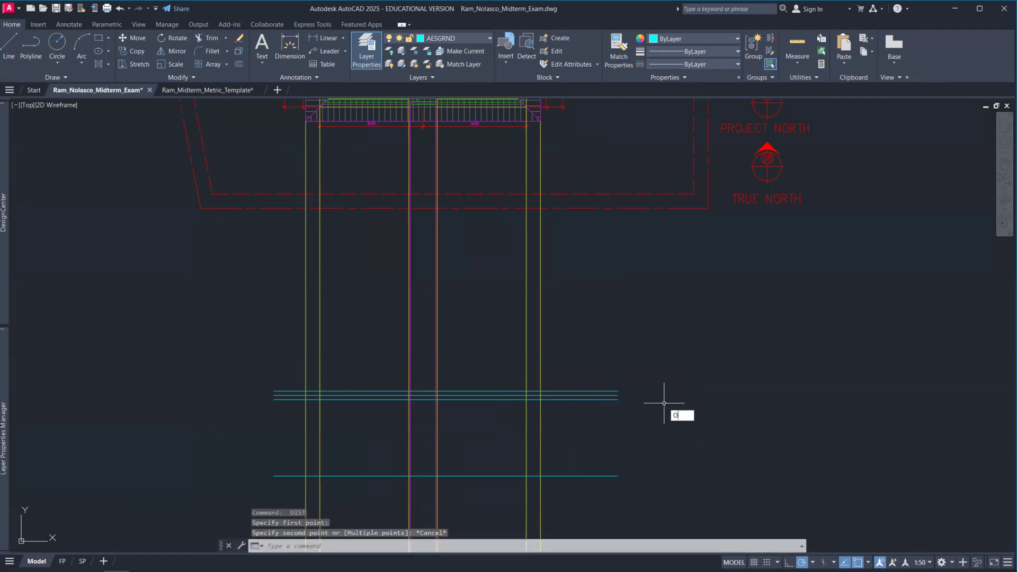
key(Return)
key(Return)
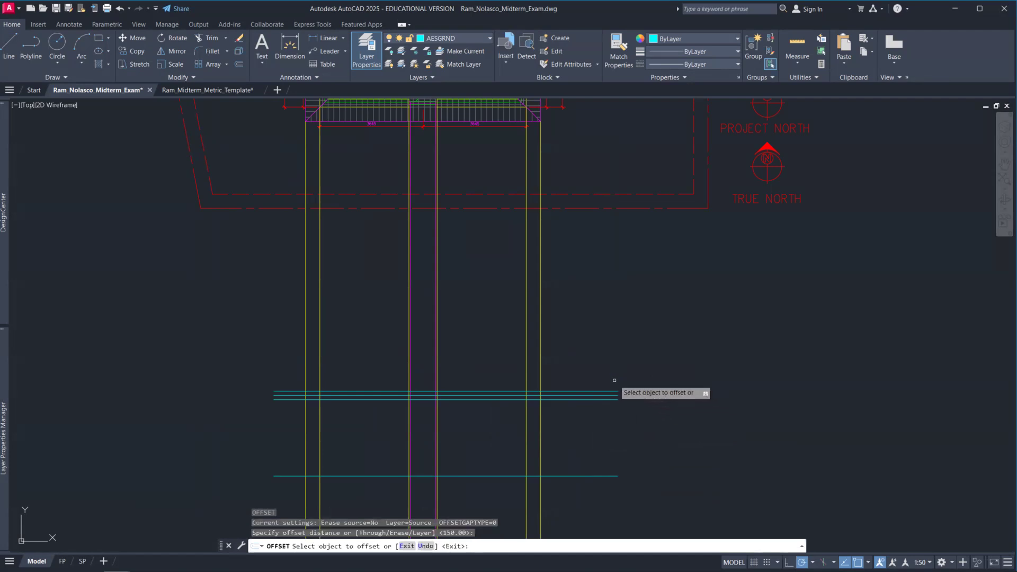
scroll(613, 390, up, 4)
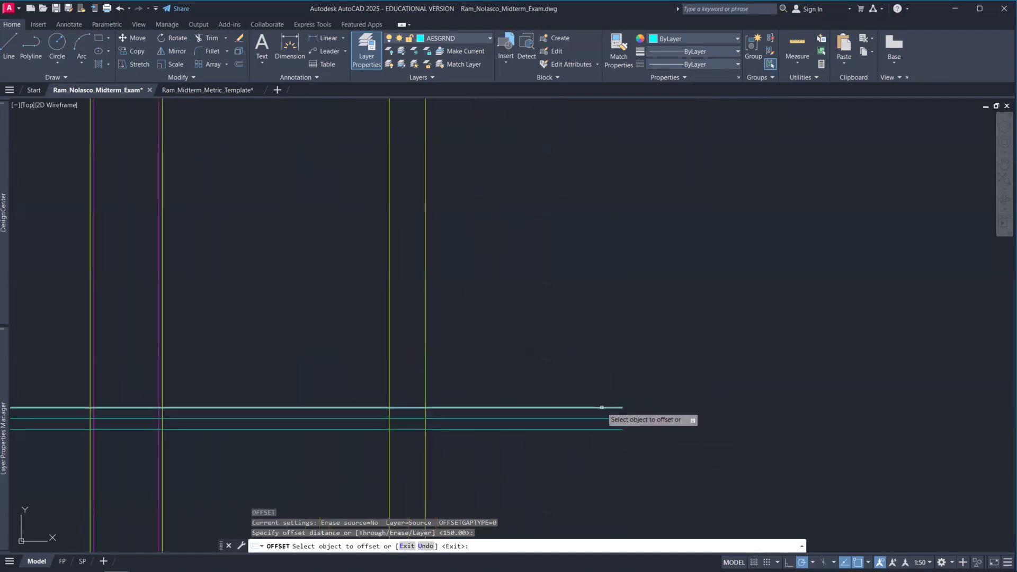
click(604, 407)
click(598, 375)
key(Escape)
- Erase the lowest of the four closely spaced horizontal lines around Level 1
click(642, 440)
click(608, 433)
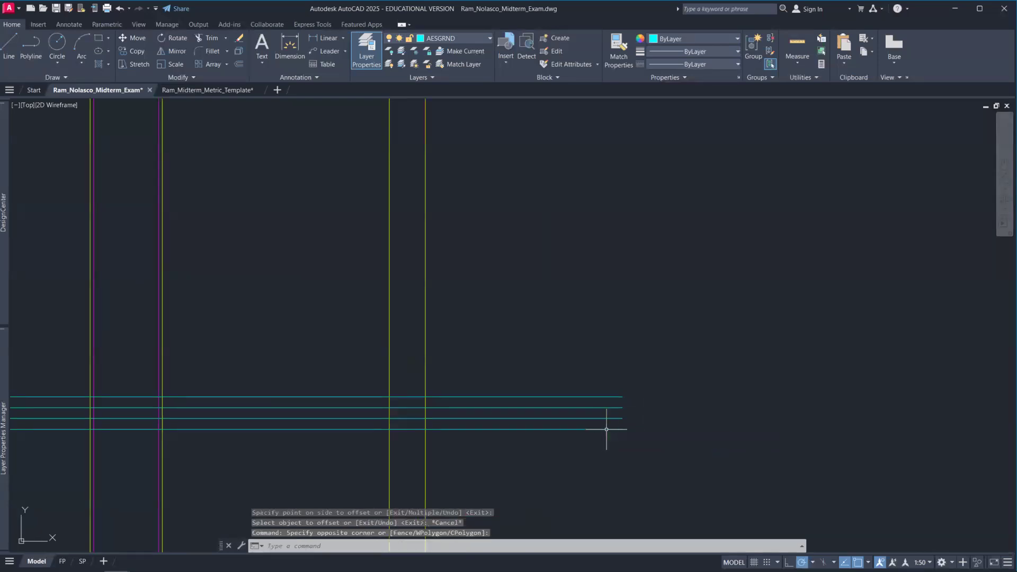
click(620, 432)
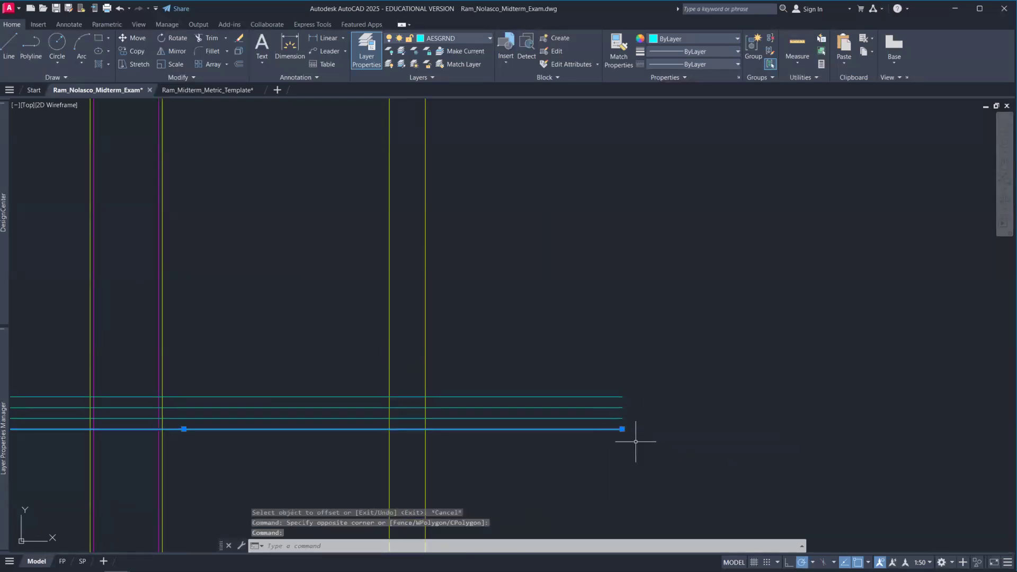
key(Delete)
scroll(666, 433, down, 3)
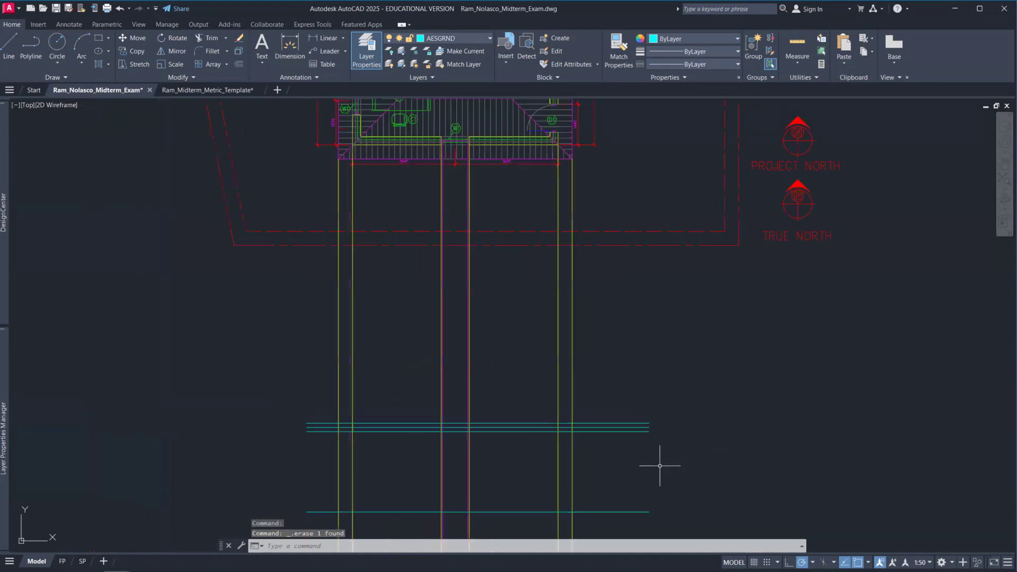
scroll(662, 458, down, 2)
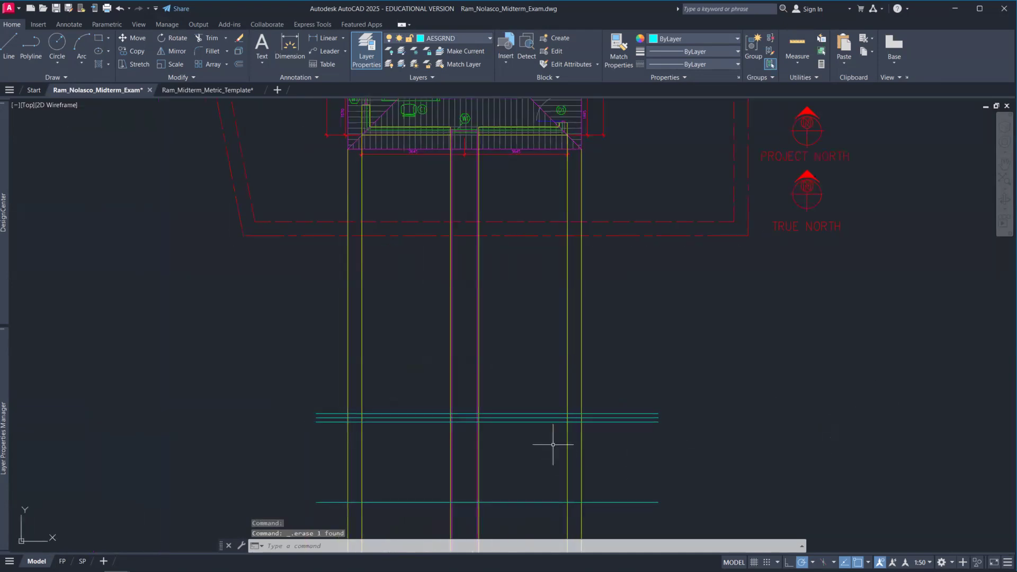
scroll(551, 445, up, 5)
text(l)
key(Return)
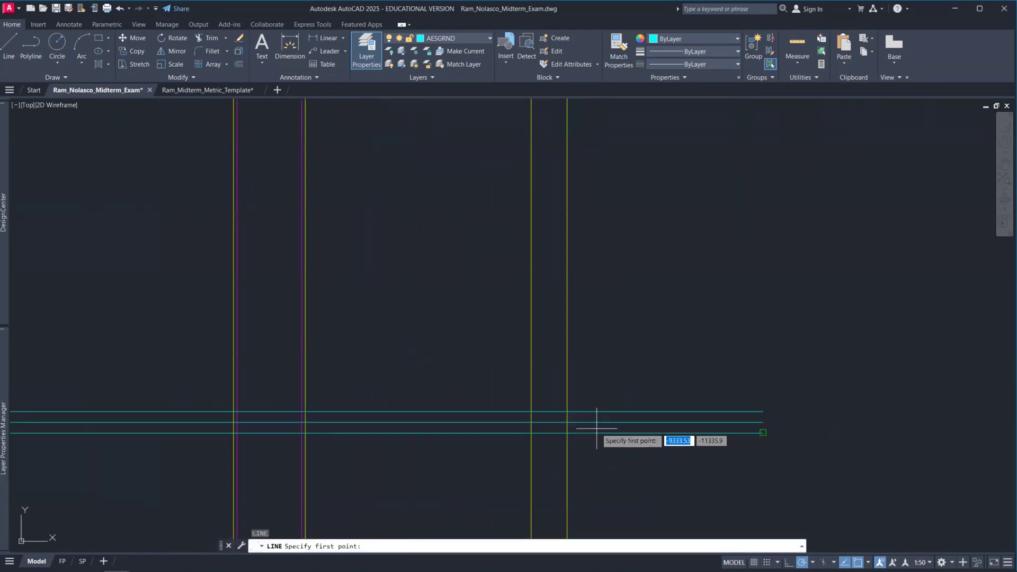
click(567, 432)
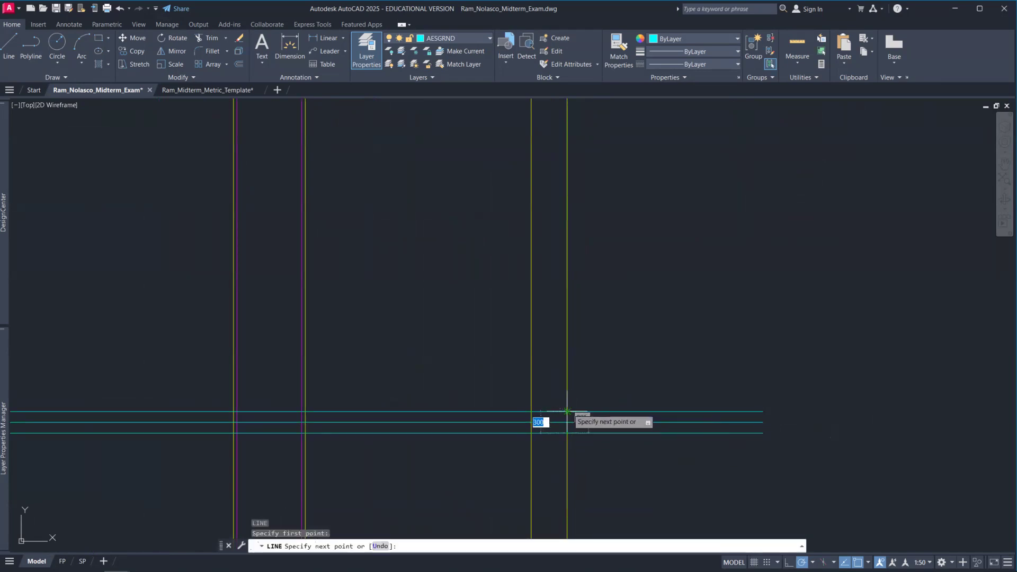
key(Escape)
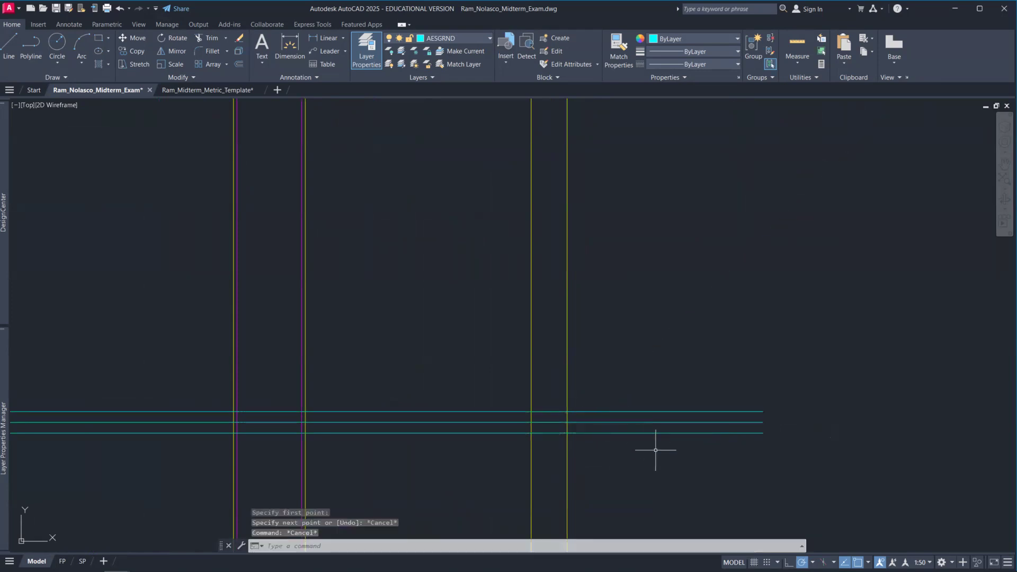
- Trim both overhanging ends of the three fascia and Level 1 lines back to the outermost roof projection lines
text(TR)
key(Return)
drag(670, 447, 633, 363)
scroll(646, 394, down, 2)
drag(195, 430, 215, 369)
scroll(426, 450, down, 2)
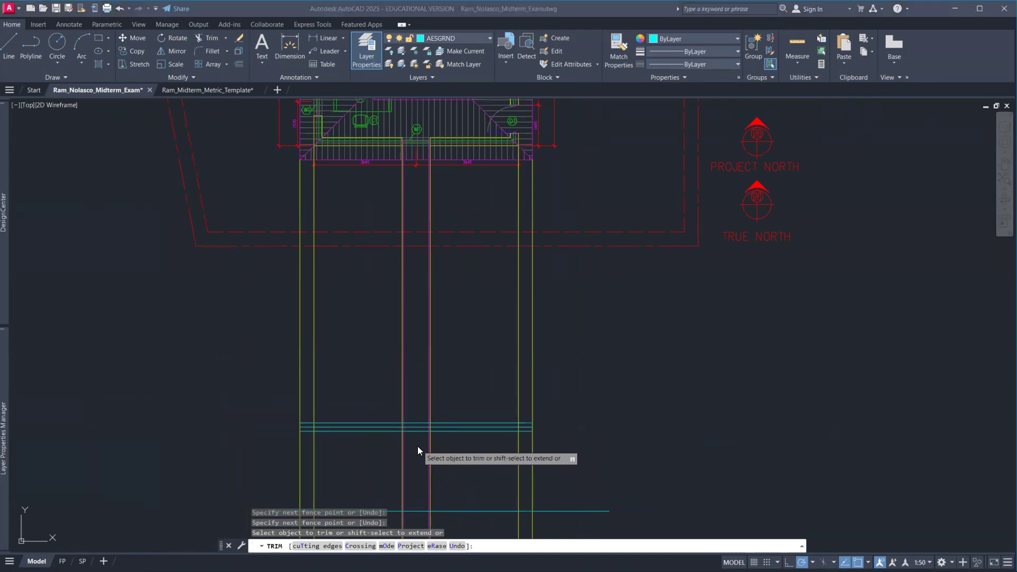
- Check the south elevation's roof shape on the Midterm Review page in Firefox, return to AutoCAD and end the Trim command
key(alt+Tab)
scroll(326, 453, down, 1)
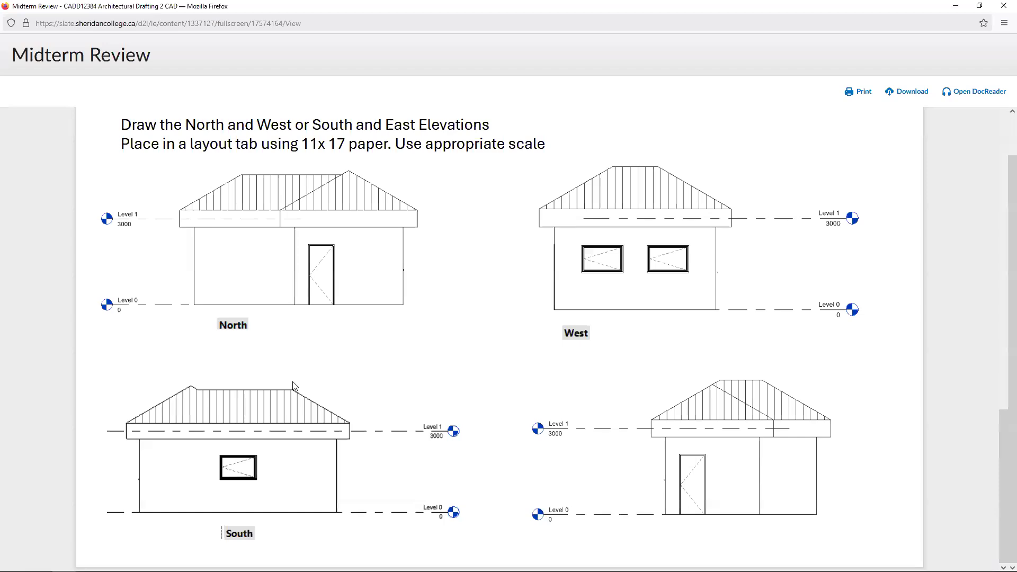
key(alt+Tab)
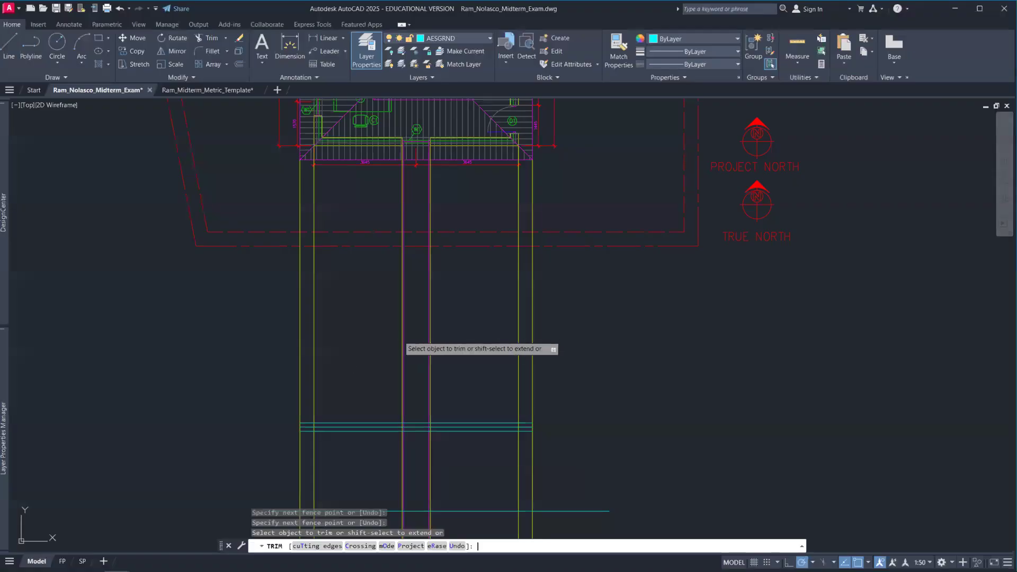
key(Return)
scroll(365, 299, down, 2)
middle_drag(364, 300, 368, 365)
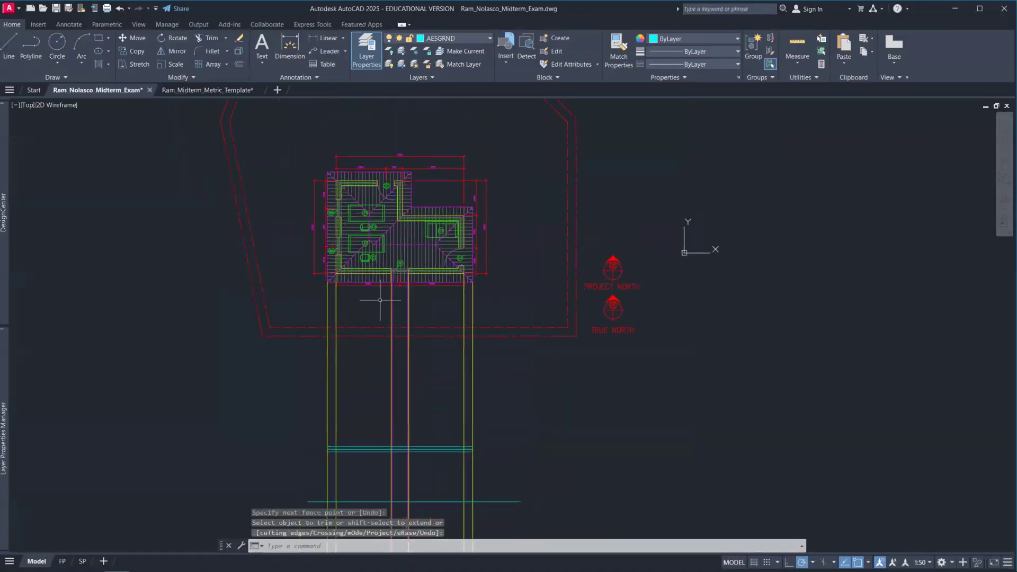
key(Escape)
key(Escape)
key(Escape)
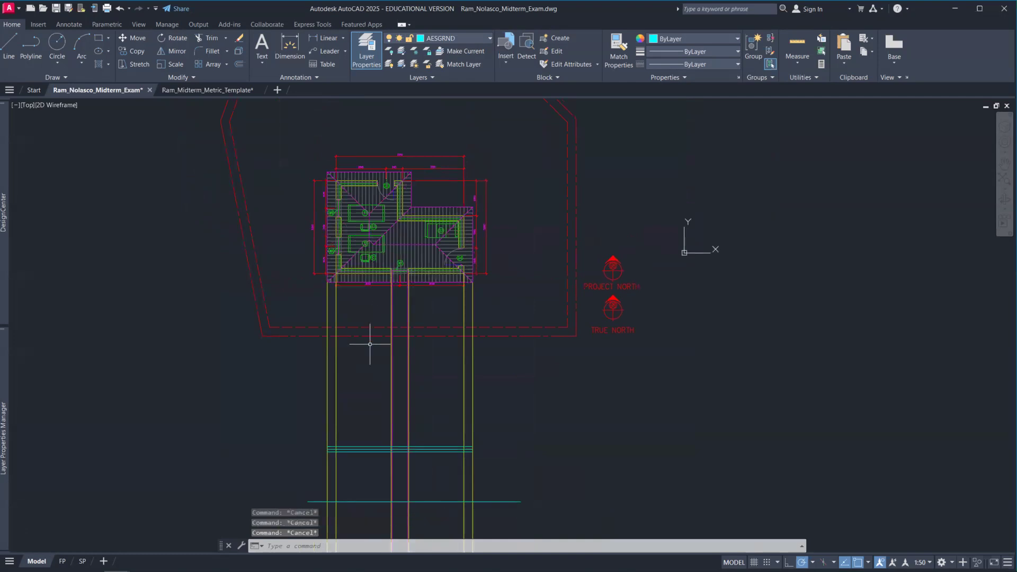
- Copy the window's left yellow projection line from its upper end to the two neighbouring ridge junctions near the lower T1 table
text(co)
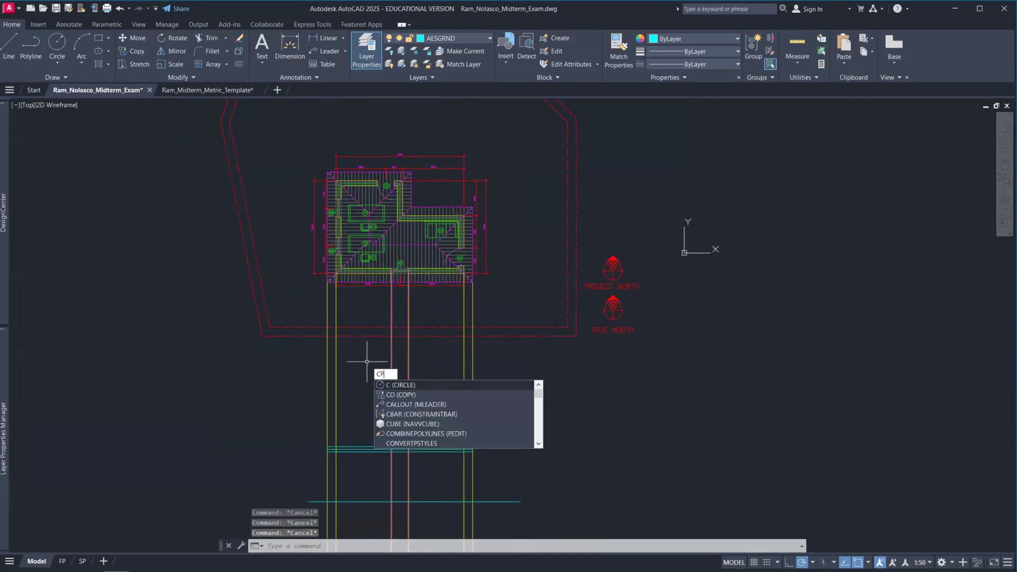
key(Return)
scroll(391, 317, up, 2)
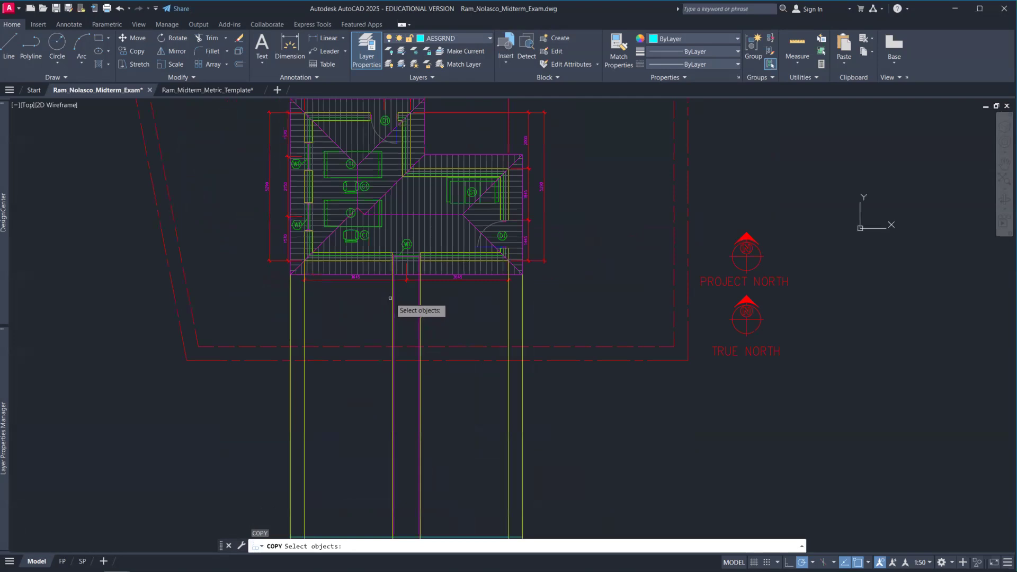
click(389, 300)
key(Return)
scroll(390, 299, up, 10)
click(384, 300)
scroll(388, 290, down, 8)
scroll(388, 290, up, 8)
scroll(427, 387, down, 3)
scroll(448, 355, up, 2)
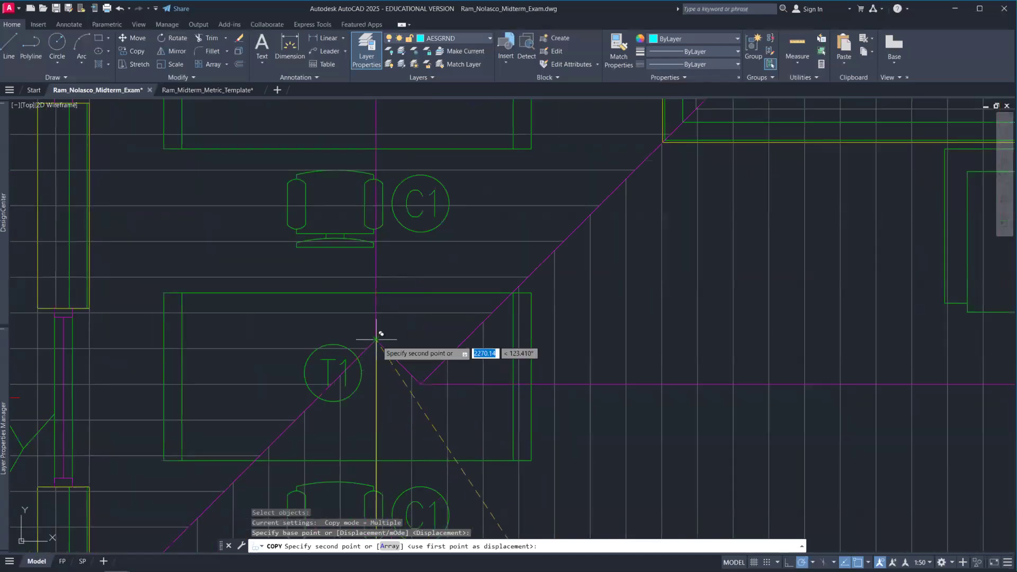
click(377, 340)
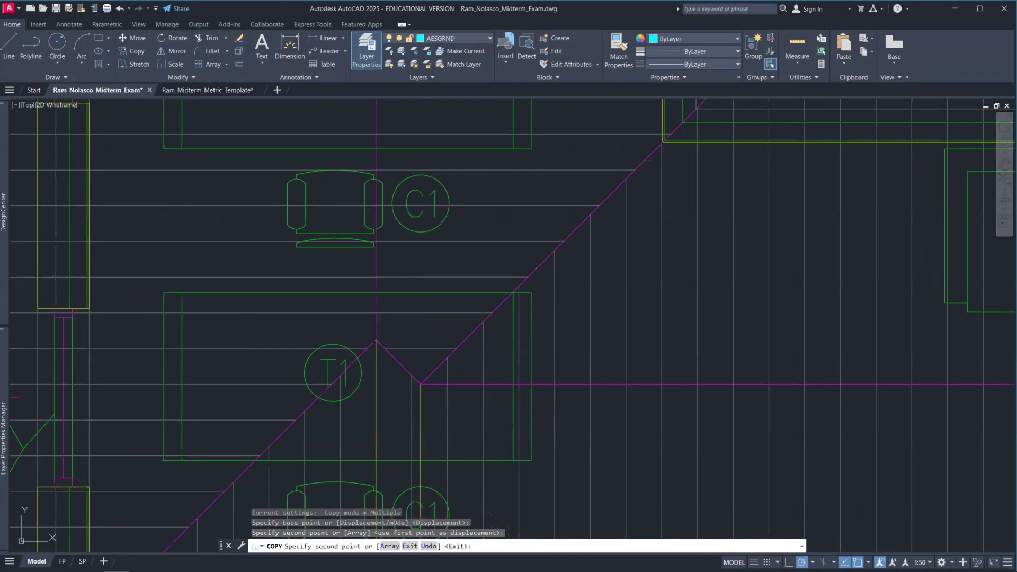
- Place another copy of the projection line at the right end of the horizontal roof ridge and end the Copy command
scroll(433, 409, down, 2)
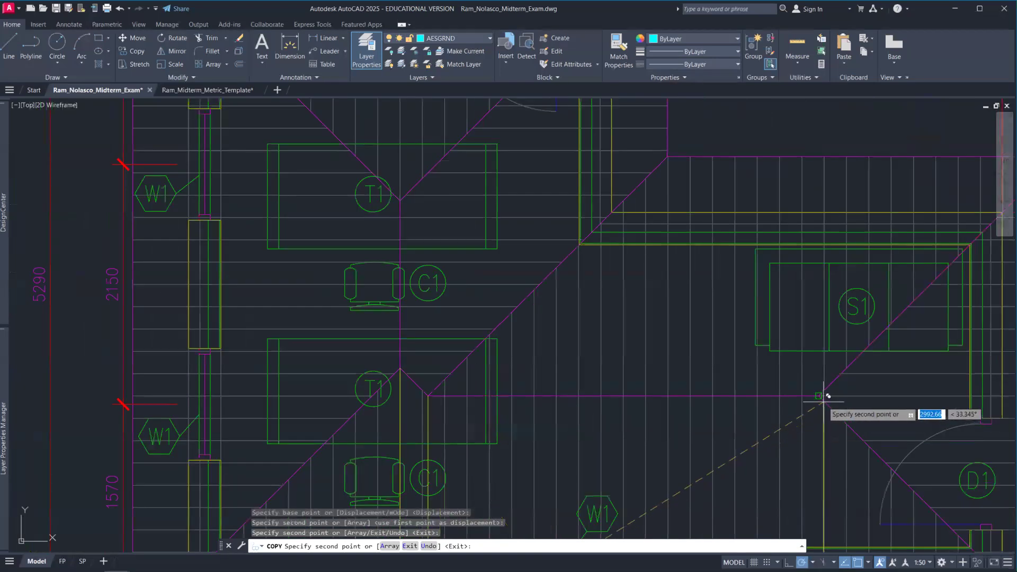
scroll(825, 395, up, 5)
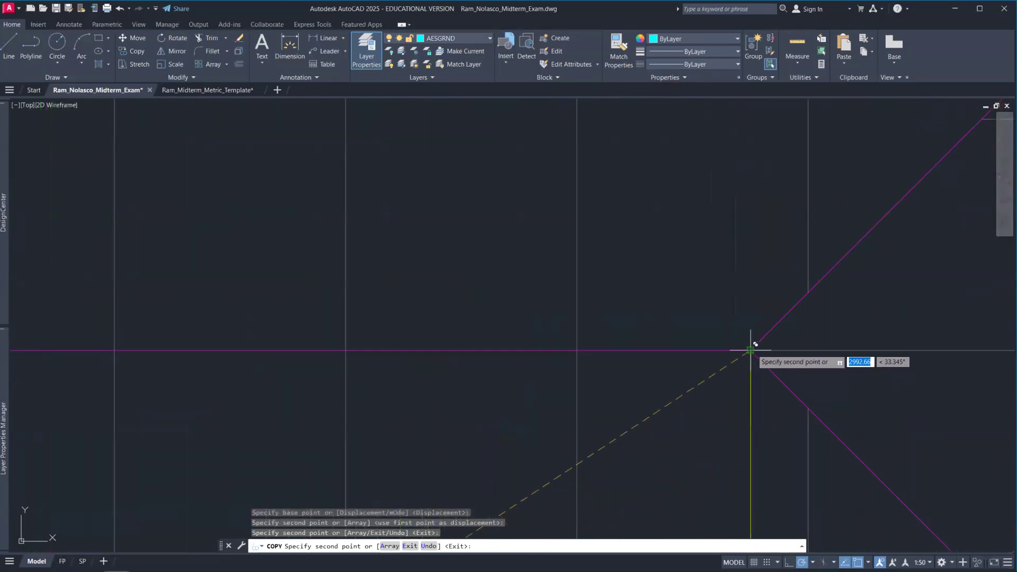
scroll(756, 402, down, 5)
scroll(756, 403, down, 5)
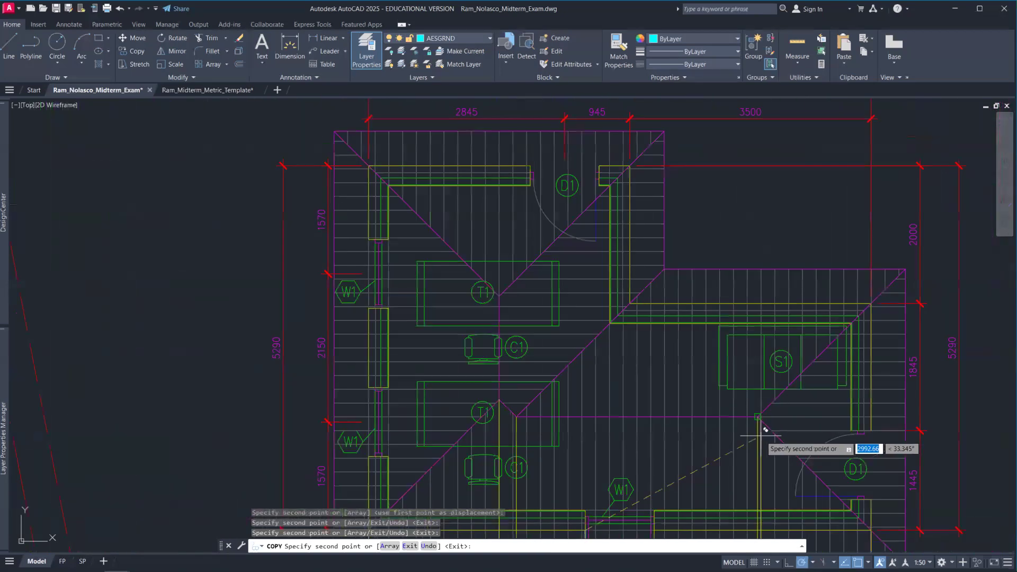
scroll(763, 427, down, 3)
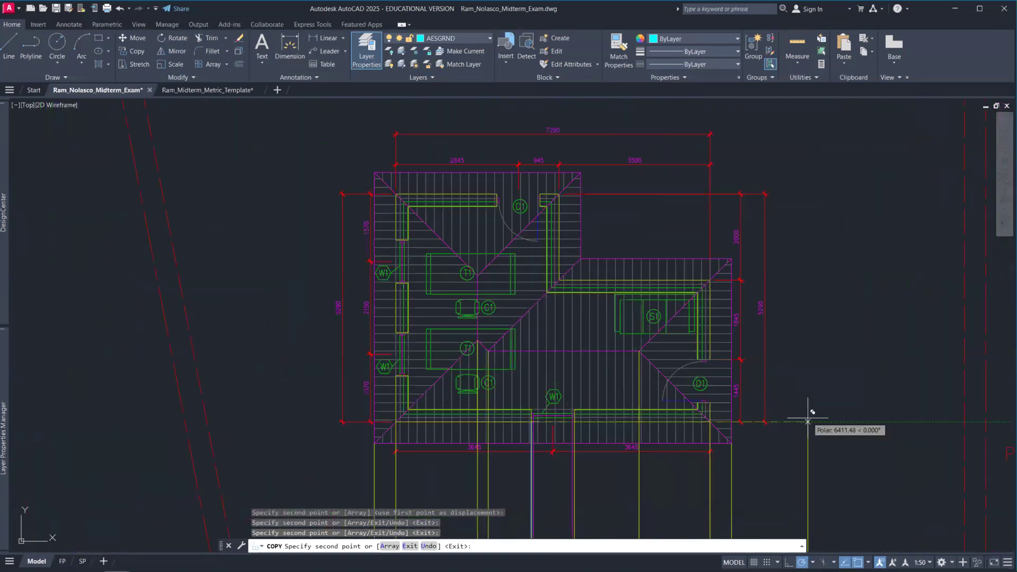
key(Escape)
- Assign the three copied ridge projection lines to the AESROOF layer and clear the selection
scroll(712, 449, down, 8)
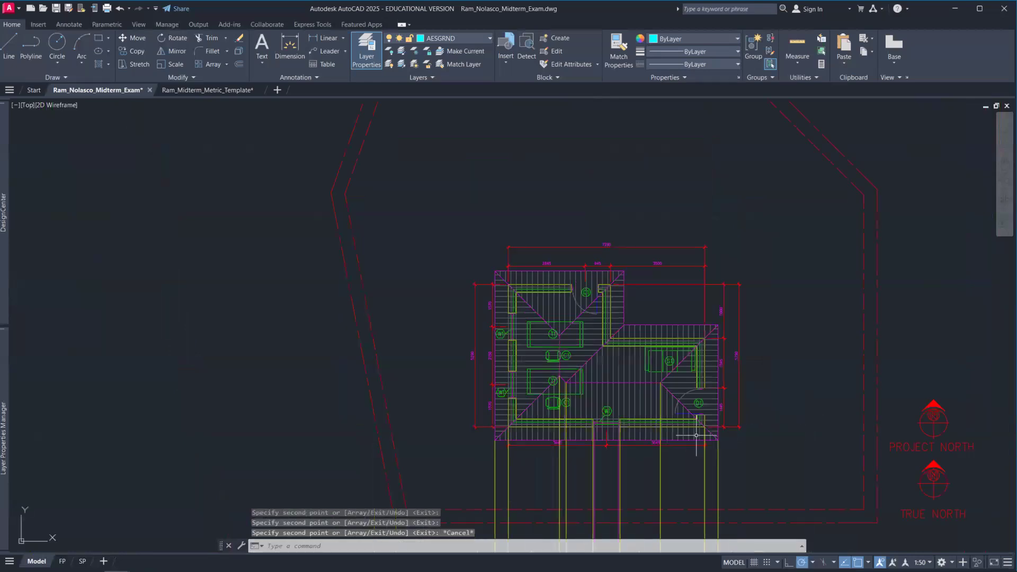
middle_drag(712, 449, 480, 341)
scroll(492, 340, up, 10)
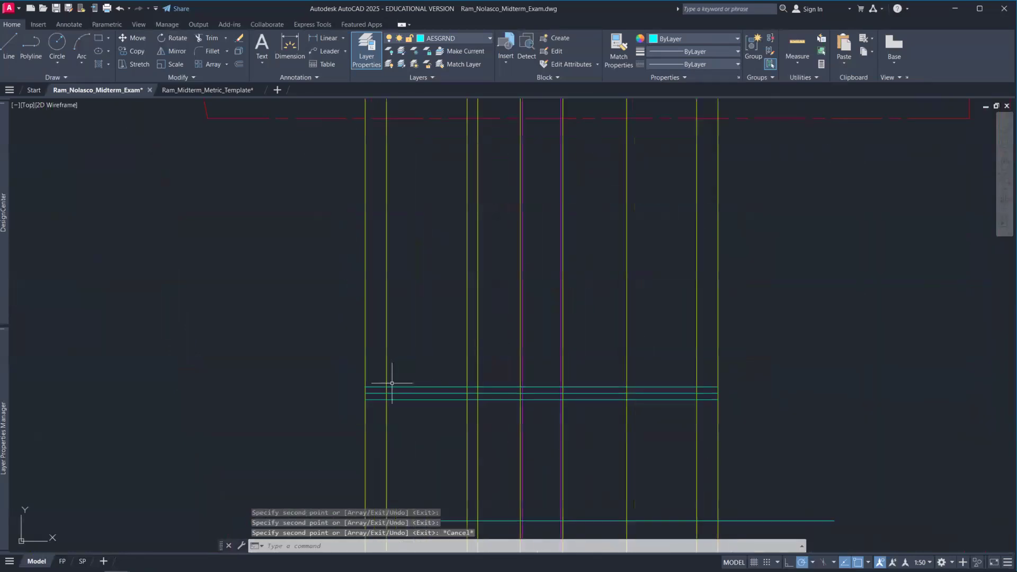
scroll(455, 357, down, 4)
scroll(467, 221, up, 4)
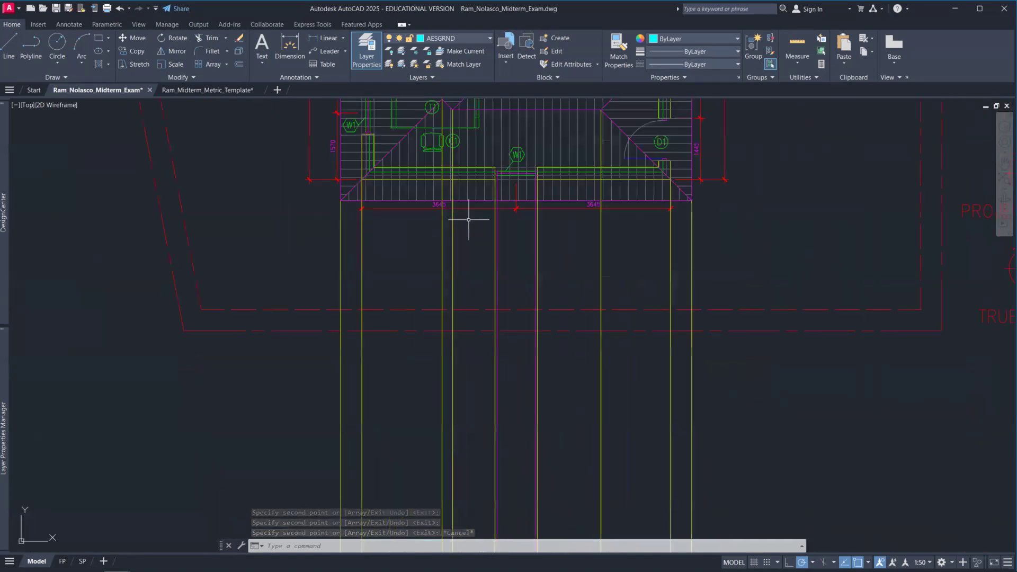
click(443, 228)
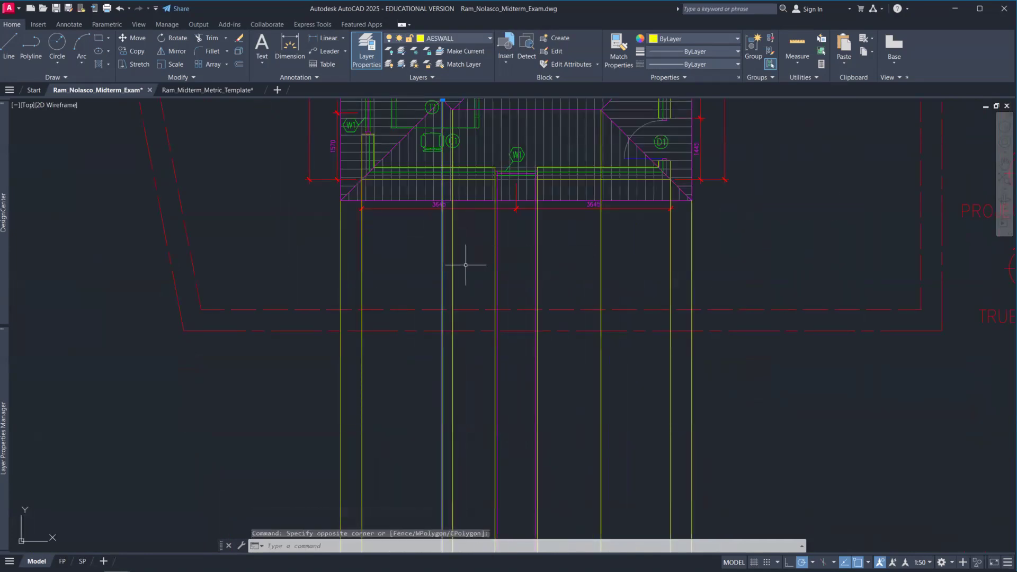
click(602, 277)
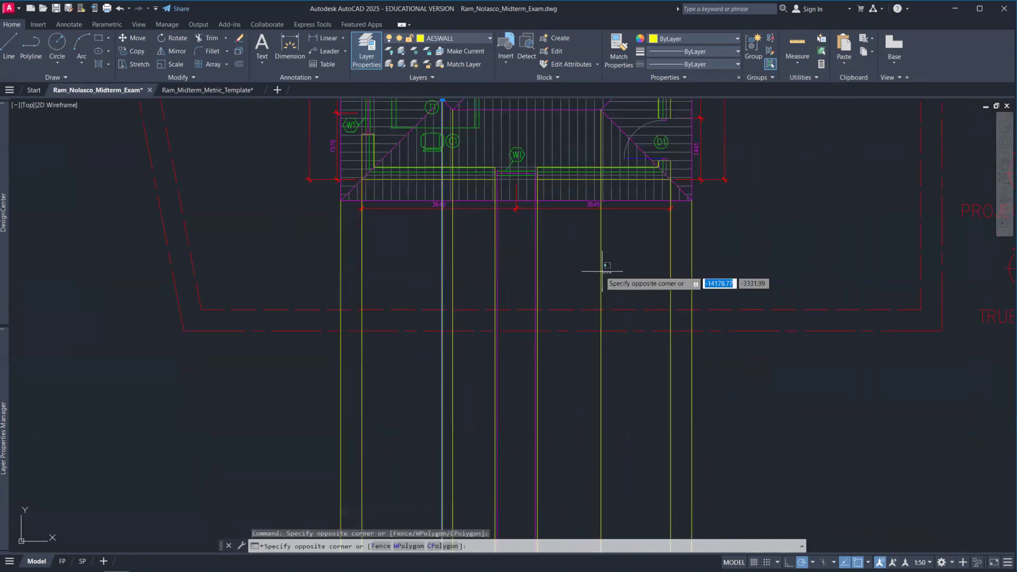
click(598, 267)
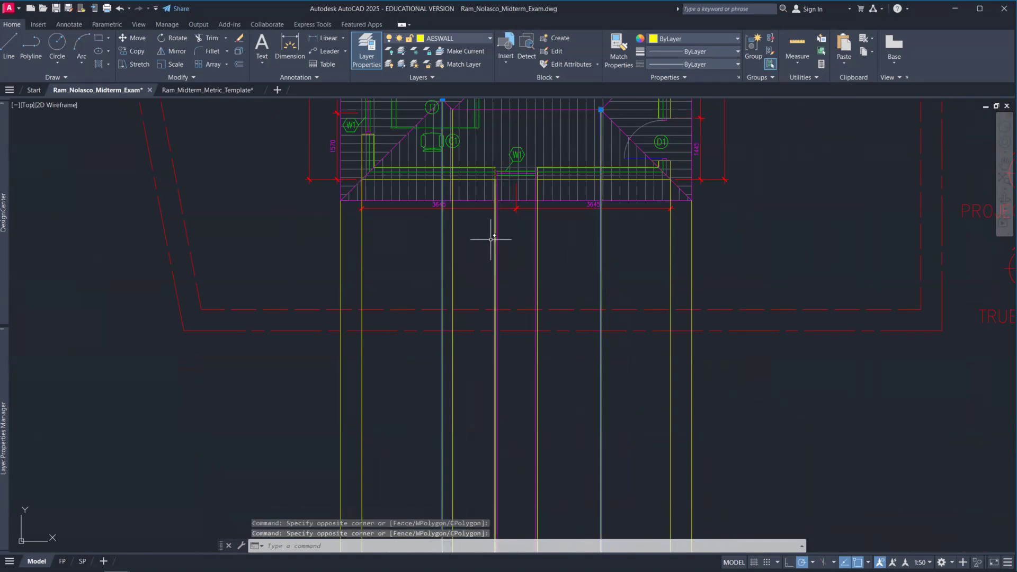
scroll(465, 248, up, 2)
click(443, 226)
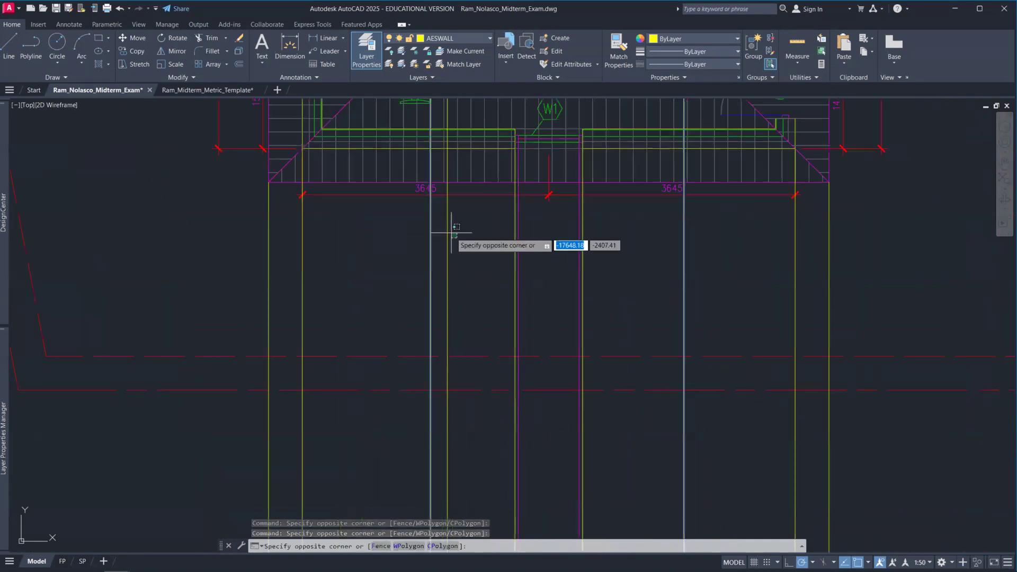
click(441, 225)
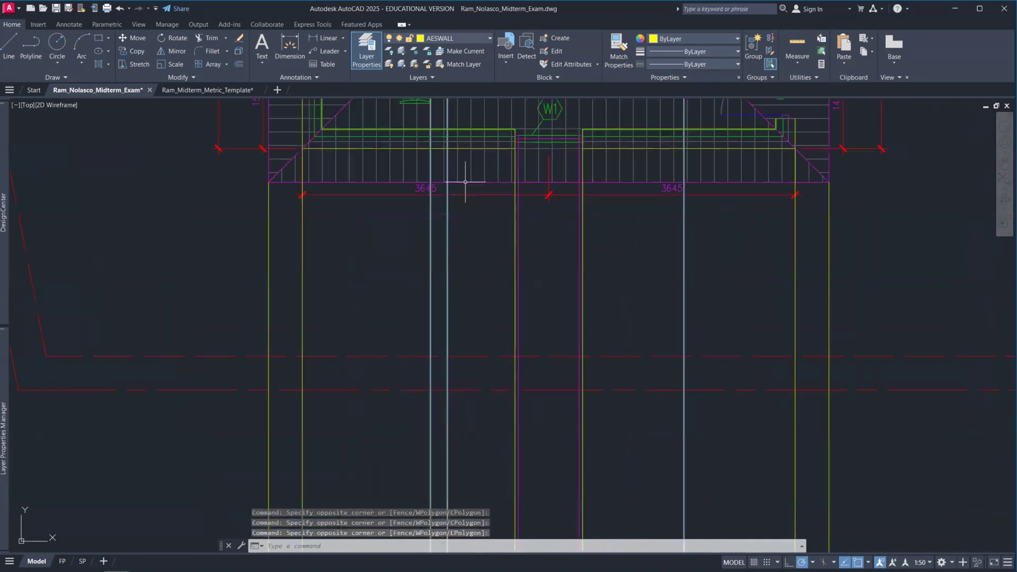
click(470, 41)
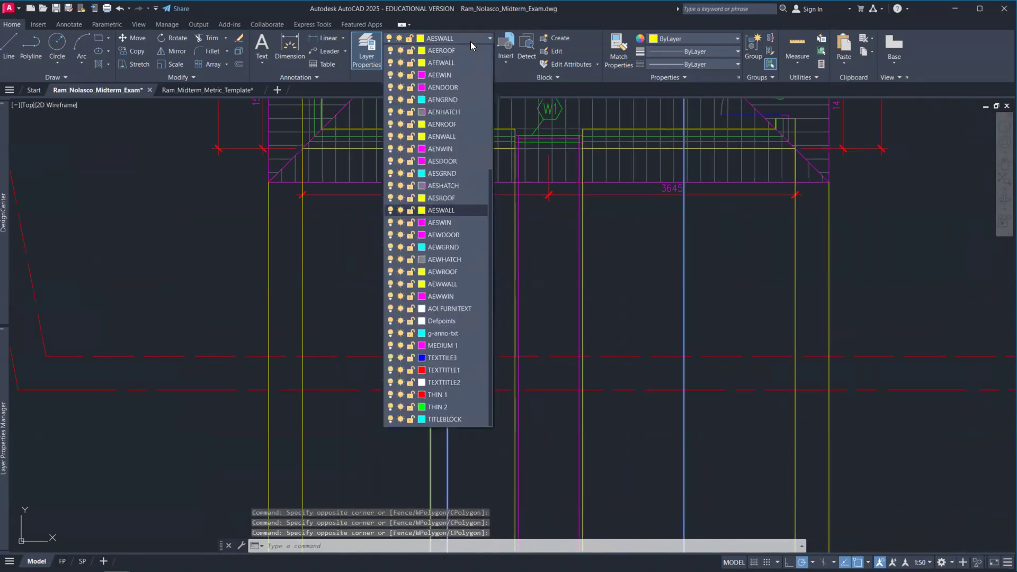
click(466, 197)
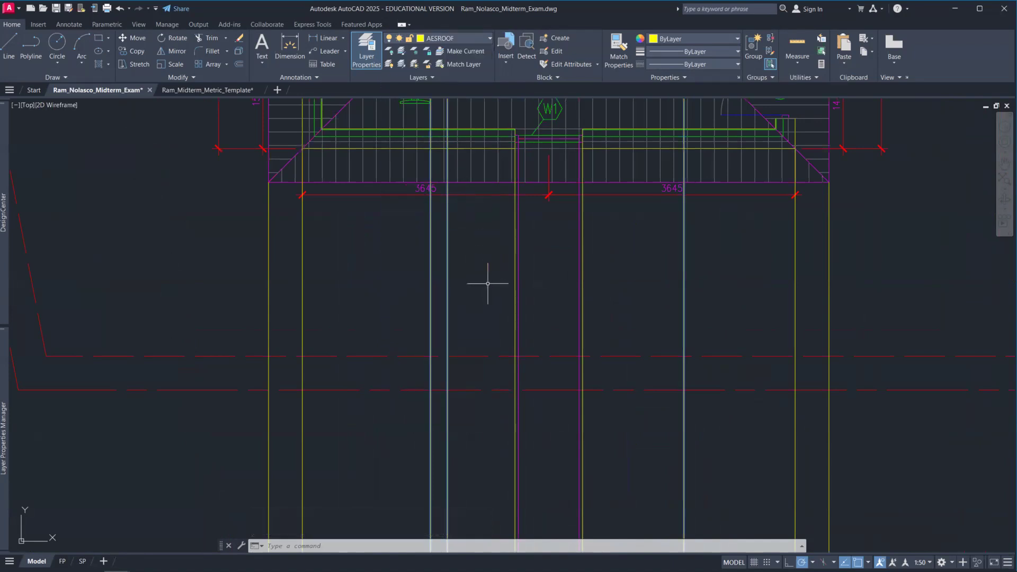
scroll(488, 284, down, 2)
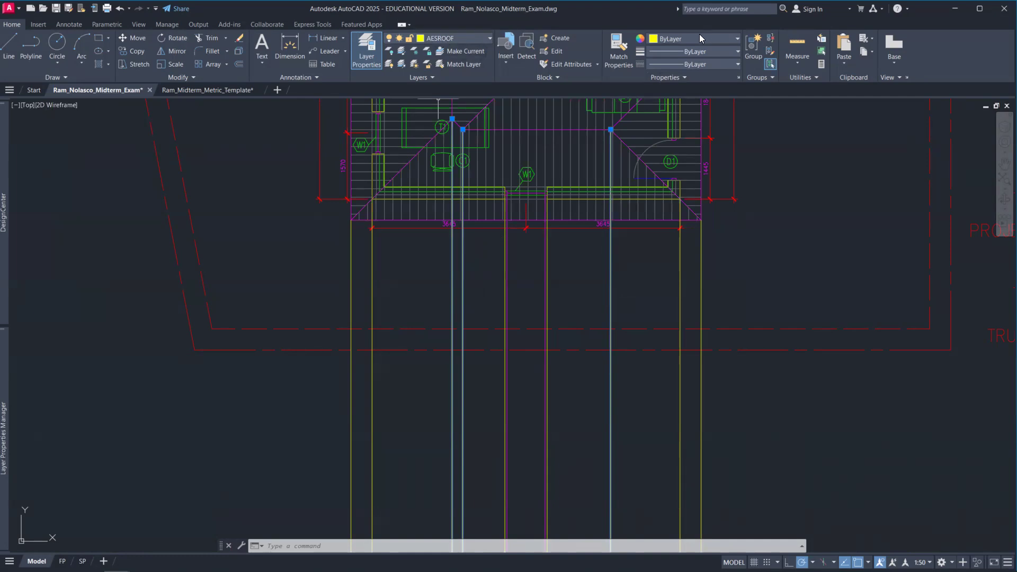
key(Escape)
- Compare the drawing with the south elevation's roof slopes on the Midterm Review page in Firefox, and return to AutoCAD
scroll(470, 416, down, 1)
middle_drag(480, 431, 481, 259)
scroll(447, 300, up, 2)
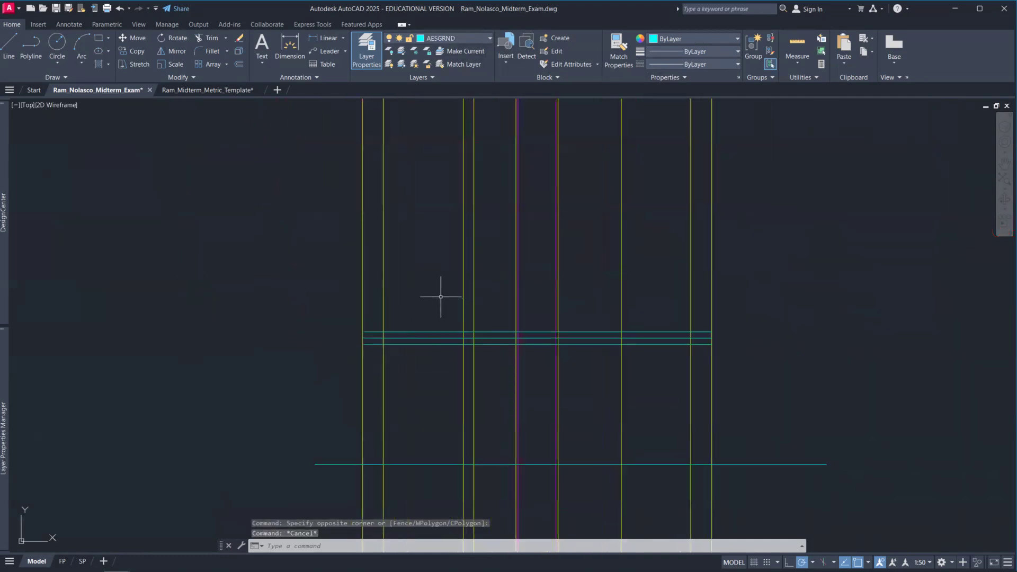
key(alt+Tab)
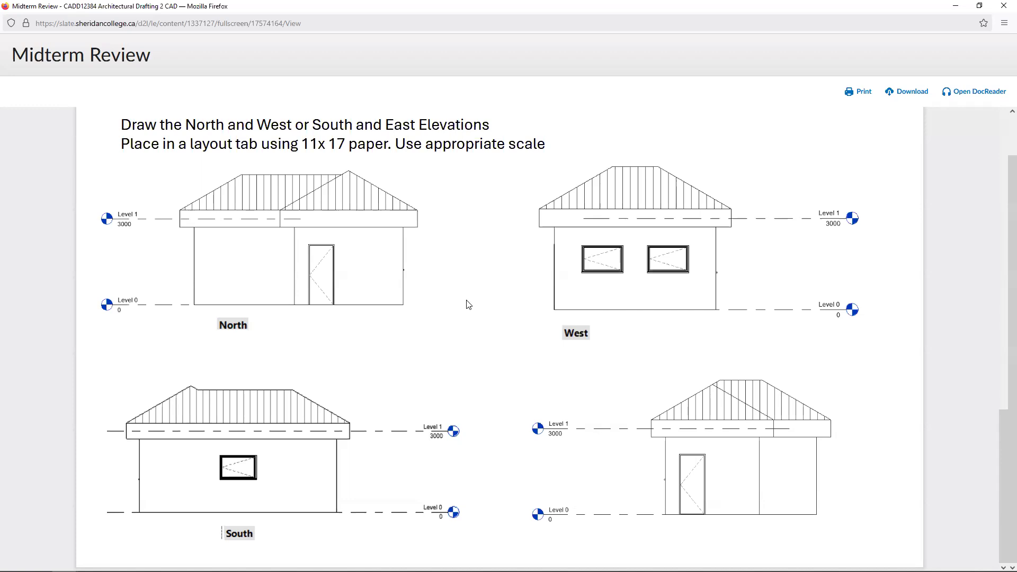
key(alt+Tab)
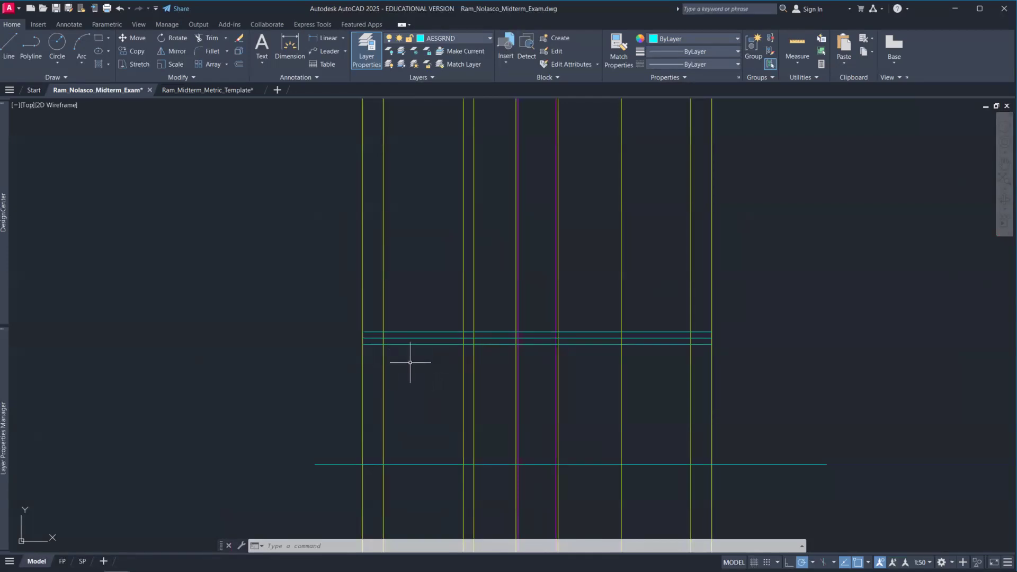
- Draw a line from the left end of the topmost fascia line, 4000 long at 29 degrees, as the left roof slope
text(L)
key(Return)
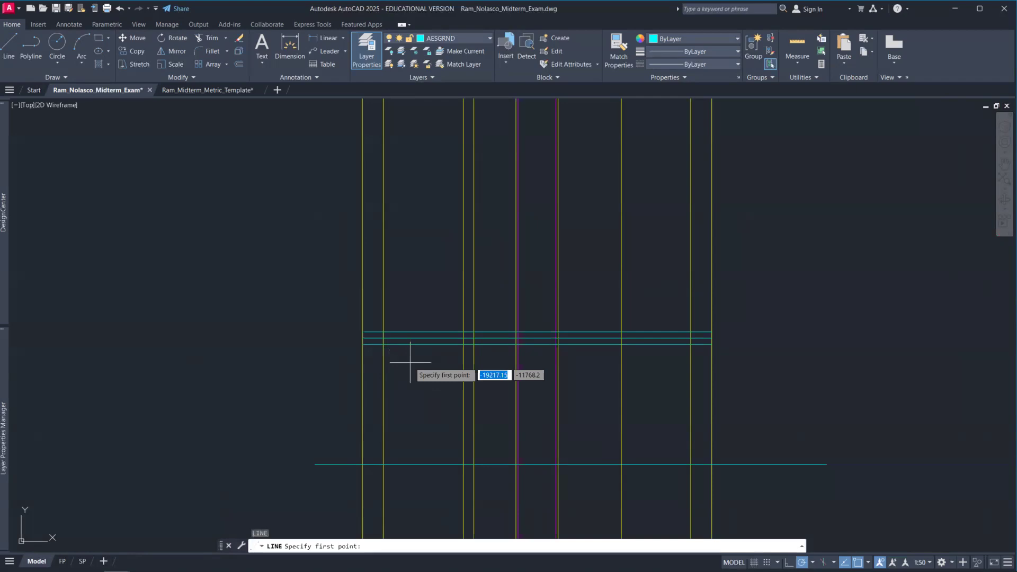
click(362, 332)
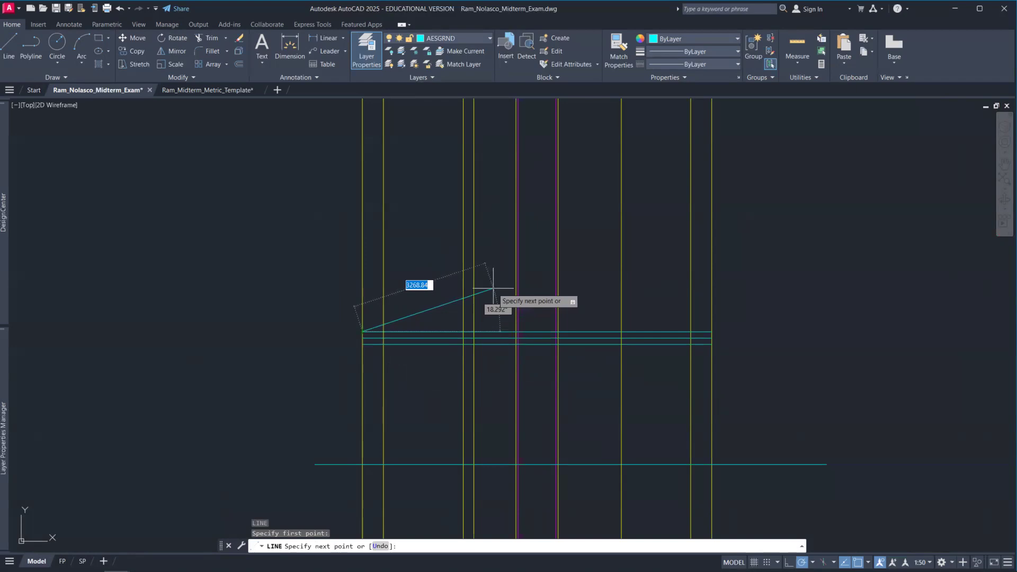
key(F8)
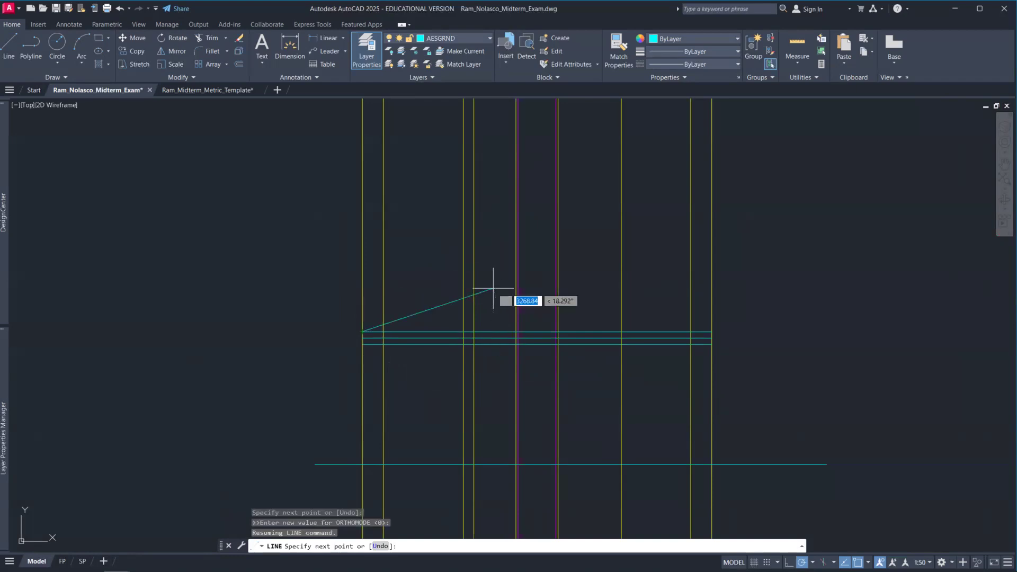
text(000)
key(Tab)
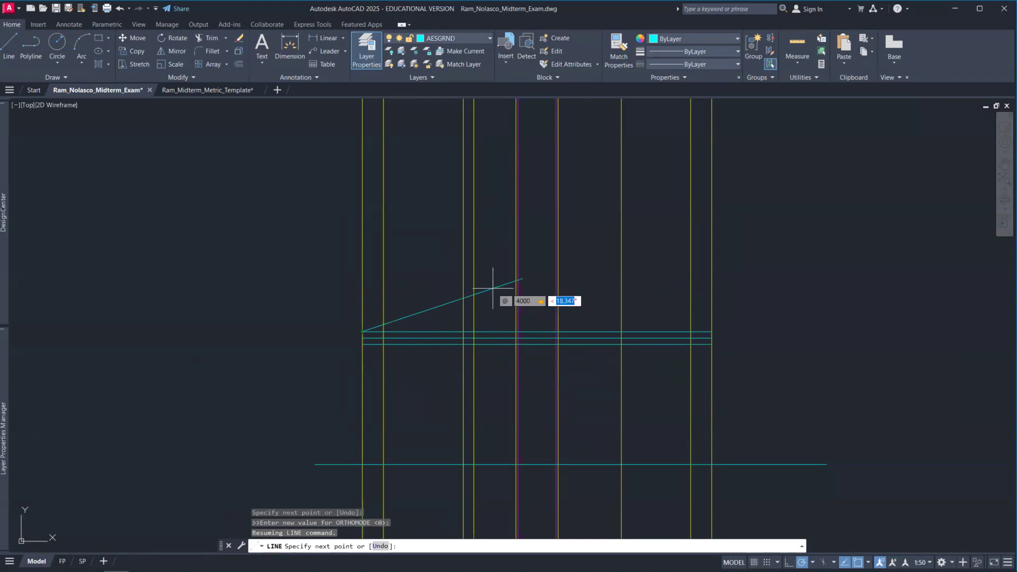
text(29)
key(Return)
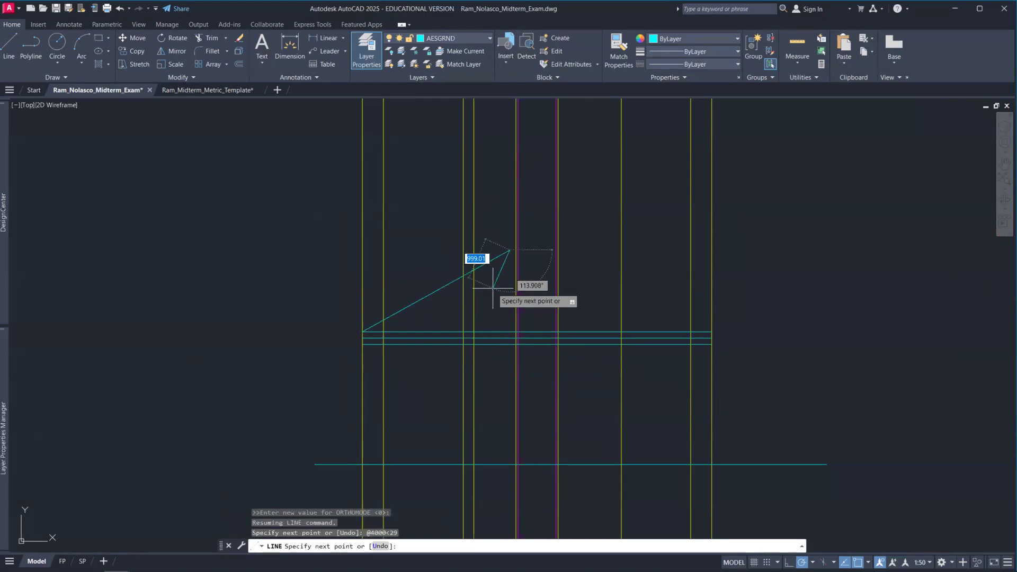
key(Return)
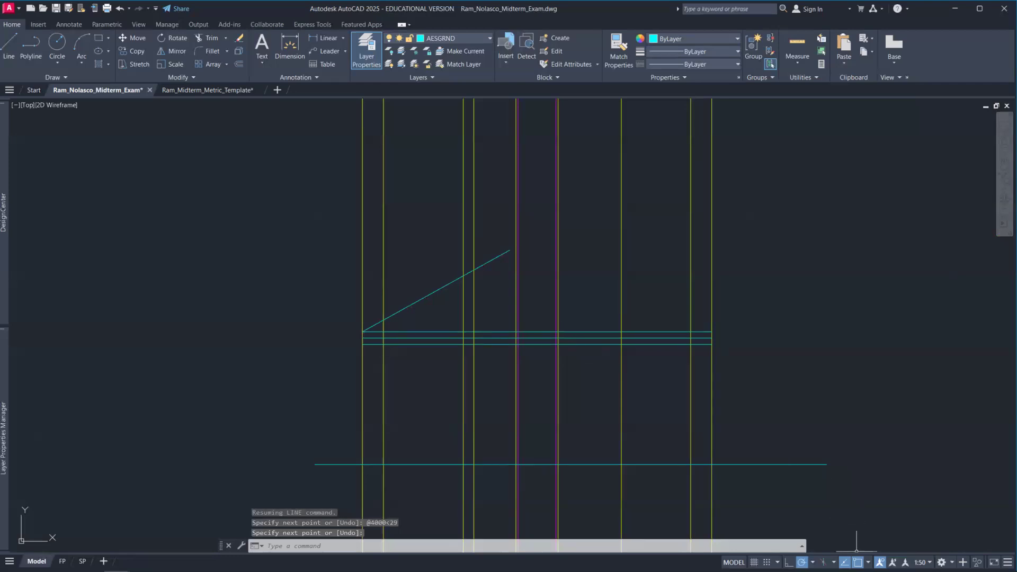
click(812, 562)
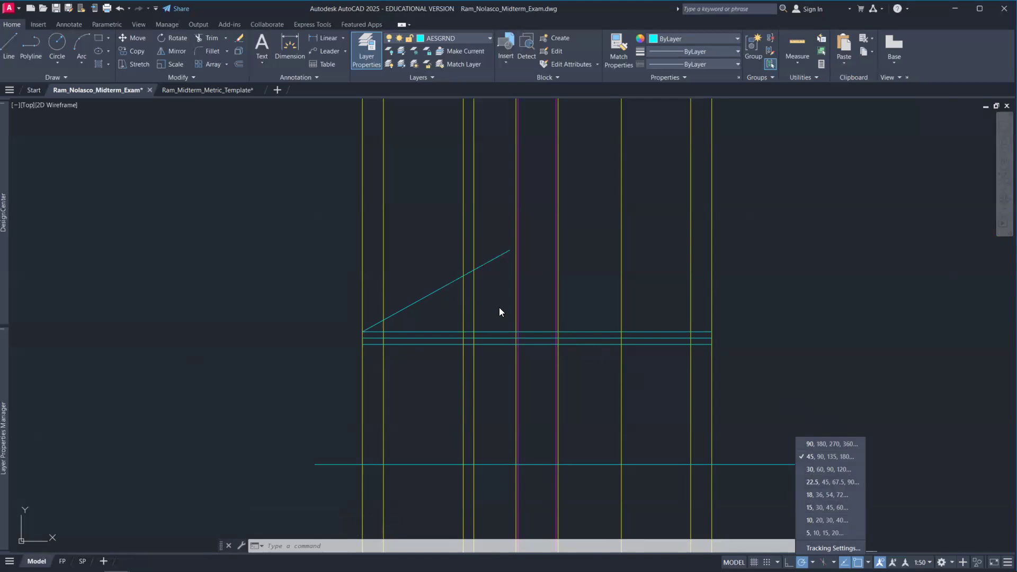
click(760, 350)
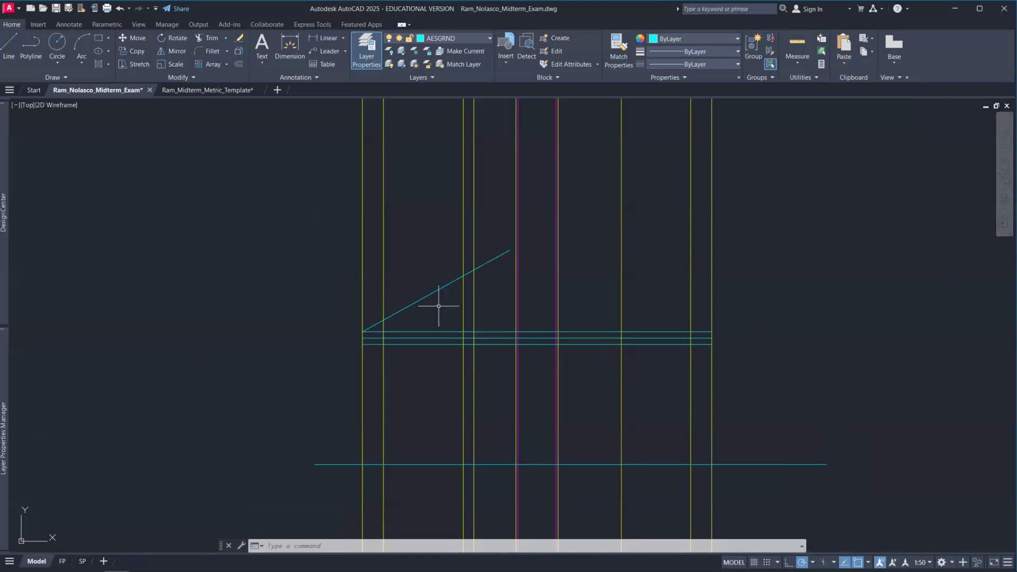
- Check the South elevation in Firefox, return to AutoCAD and trim the left roof slope beyond the leftmost ridge projection line
scroll(437, 299, down, 2)
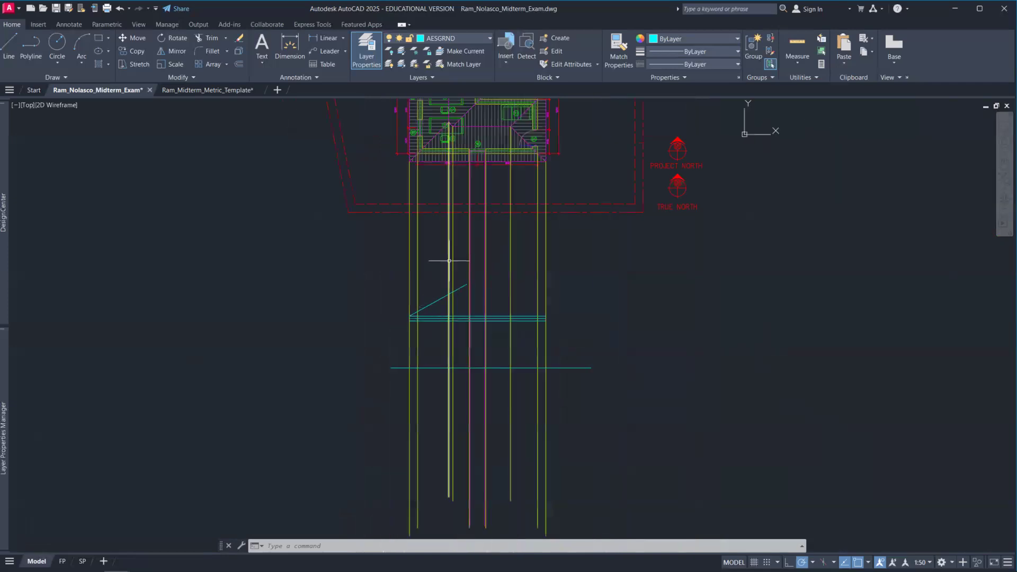
key(alt+Tab)
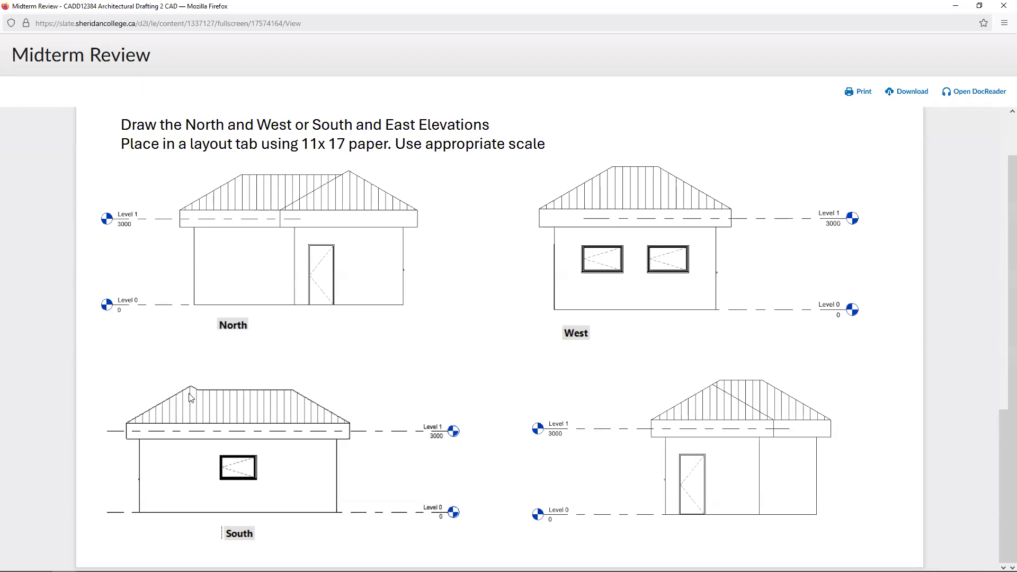
key(alt+Tab)
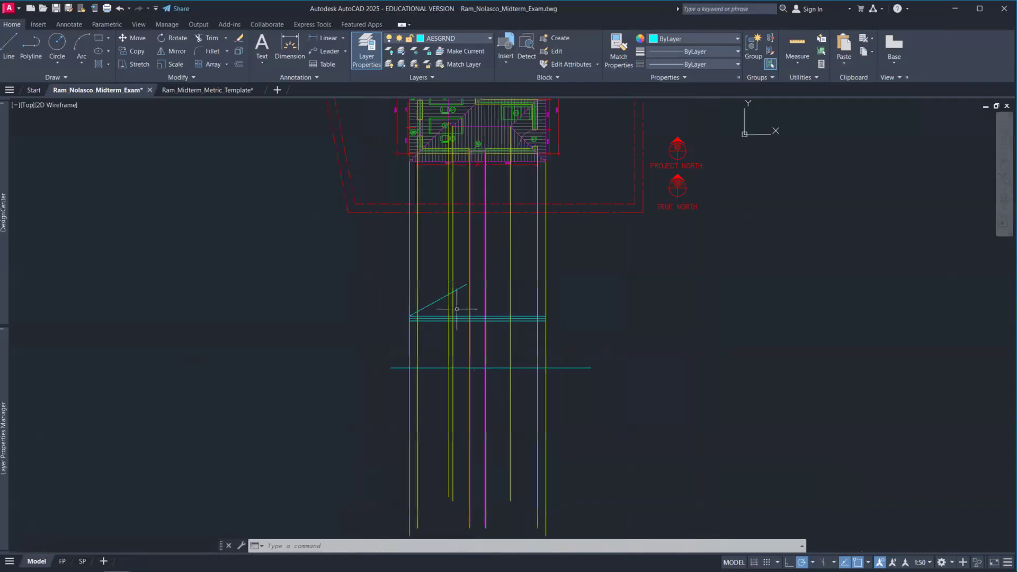
scroll(444, 282, up, 4)
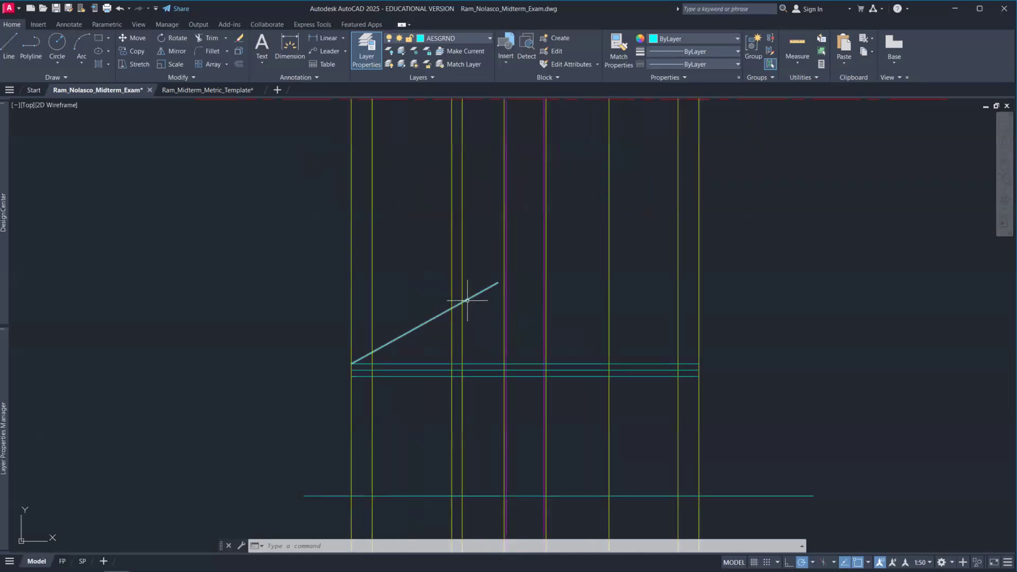
scroll(466, 296, up, 4)
text(tr)
key(space)
drag(436, 317, 427, 287)
scroll(499, 328, down, 2)
drag(511, 289, 518, 267)
key(Escape)
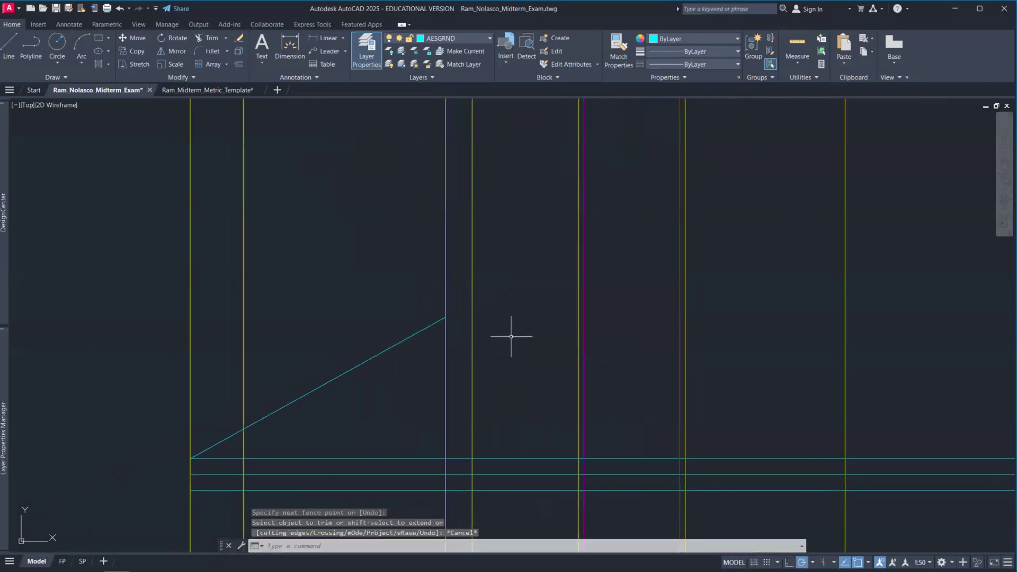
- Mirror the left roof slope about a vertical axis through its upper end, keeping the original
text(MI)
key(space)
click(411, 363)
click(374, 328)
key(space)
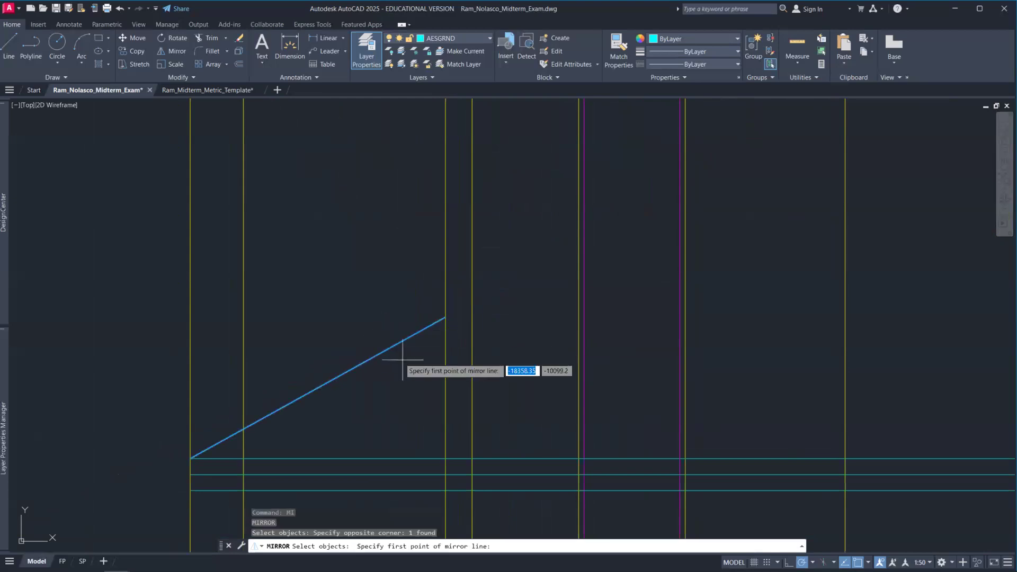
click(445, 317)
click(443, 375)
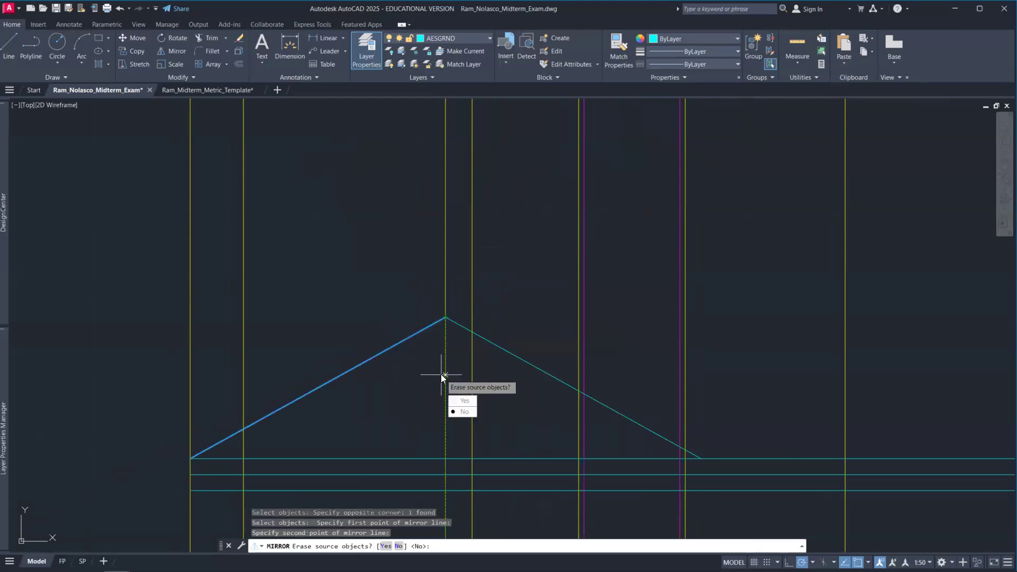
key(space)
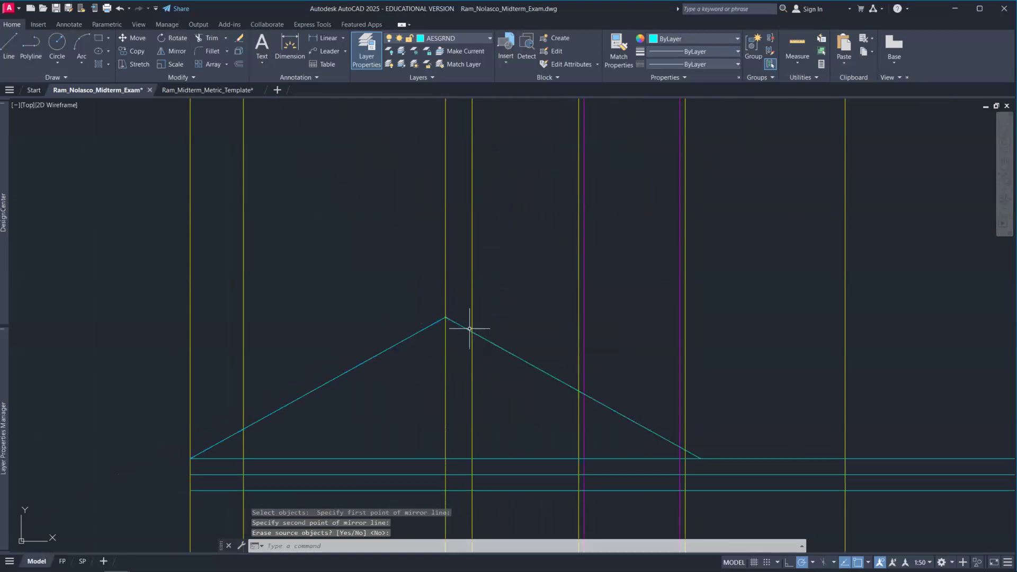
- Draw a horizontal ridge line from the mirrored slope's intersection with the second ridge projection line to beyond the right end of the fascia
text(l)
key(Return)
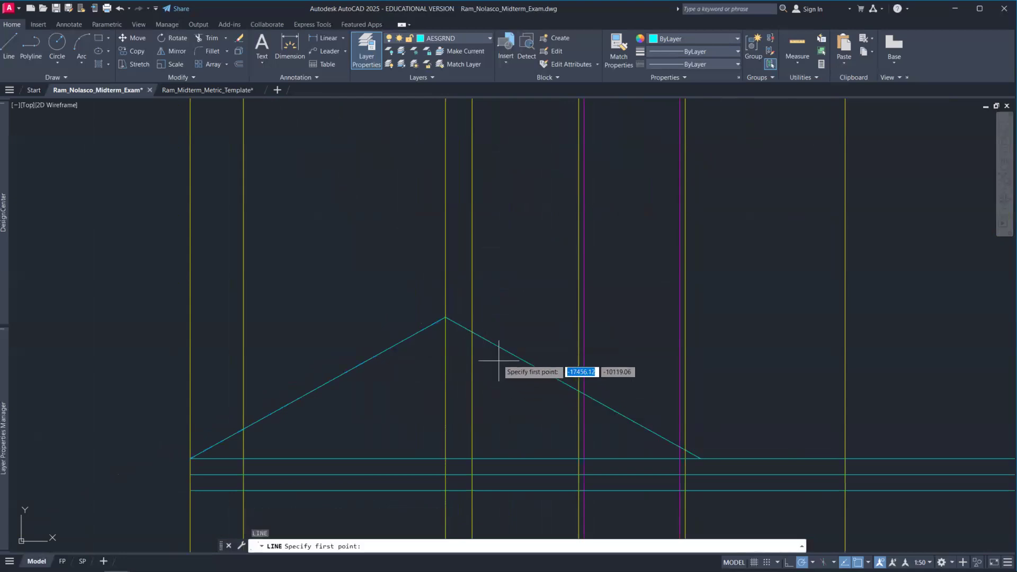
click(471, 331)
scroll(559, 332, down, 4)
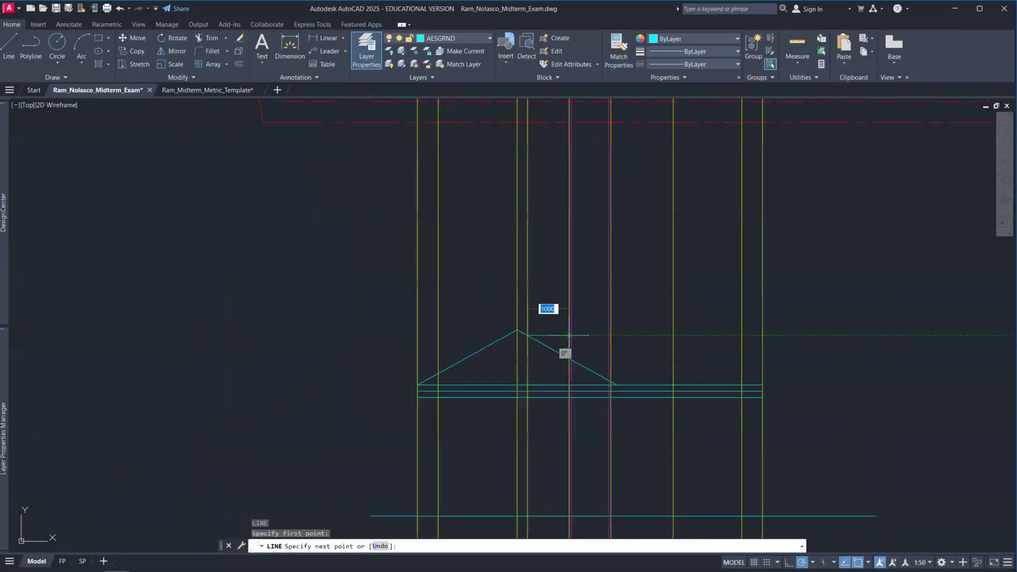
click(808, 335)
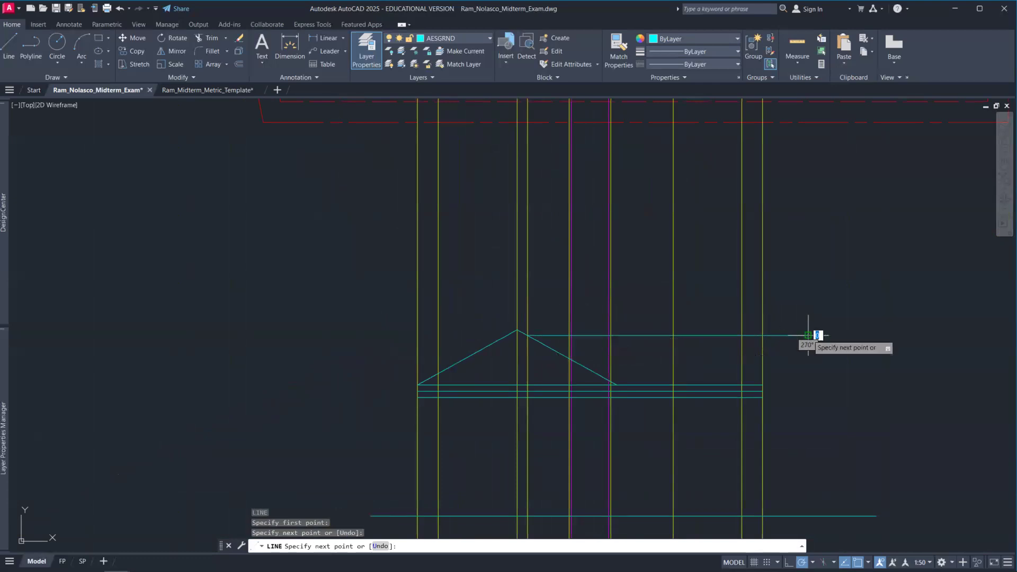
key(Return)
- Copy the mirrored roof slope from its lower end to the right end of the topmost fascia line
scroll(813, 336, down, 4)
middle_drag(812, 272, 754, 328)
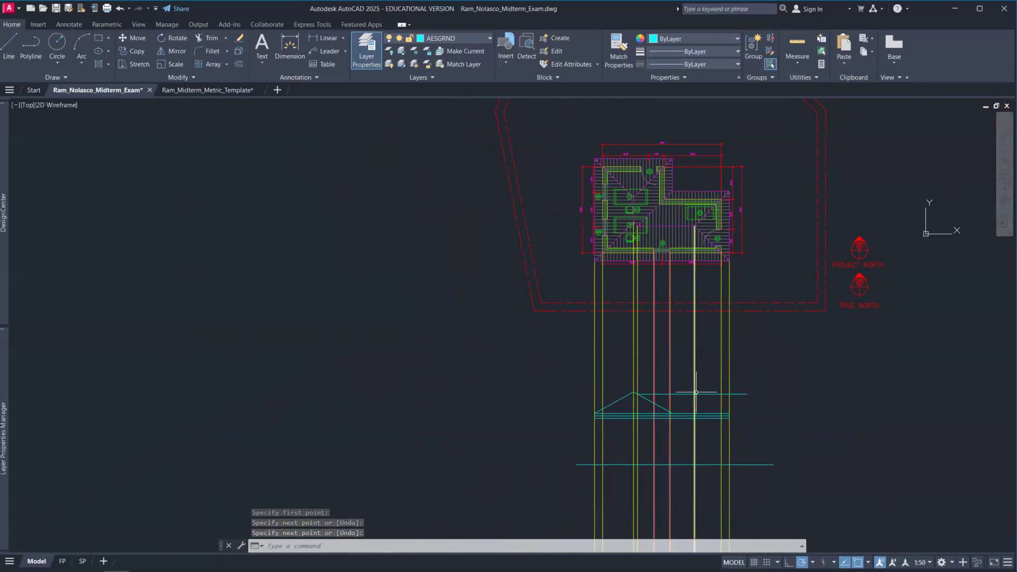
scroll(696, 392, up, 6)
click(596, 389)
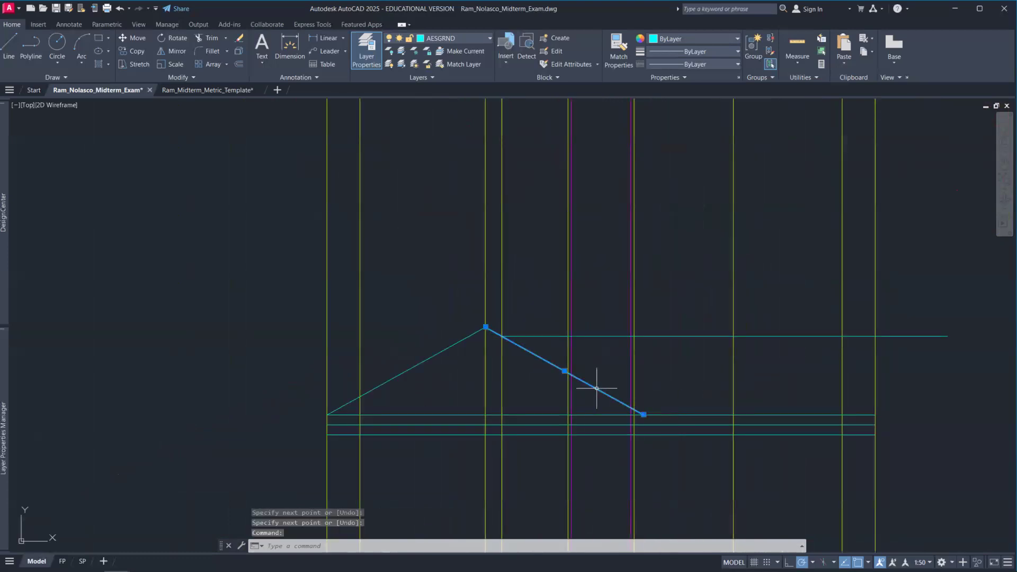
text(co)
key(Return)
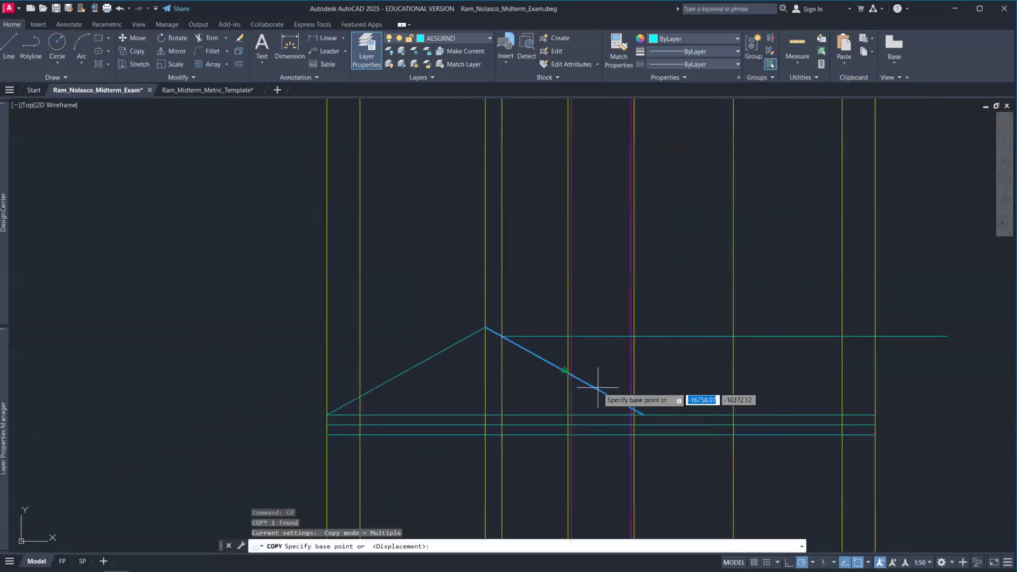
click(643, 414)
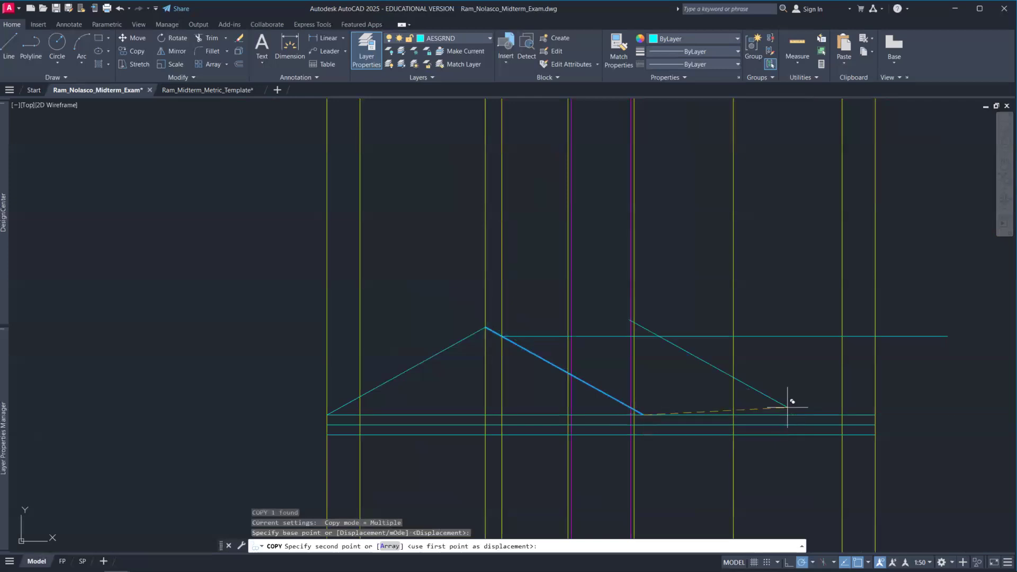
click(874, 415)
key(Escape)
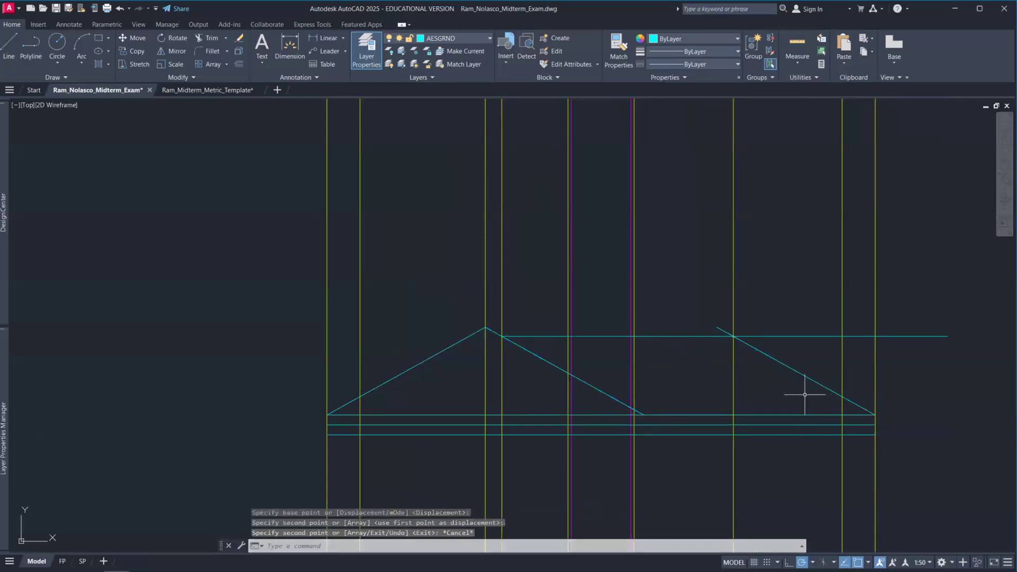
- Trim the right roof slope above the horizontal ridge line and the ridge line beyond the right ridge projection
text(tr)
key(Return)
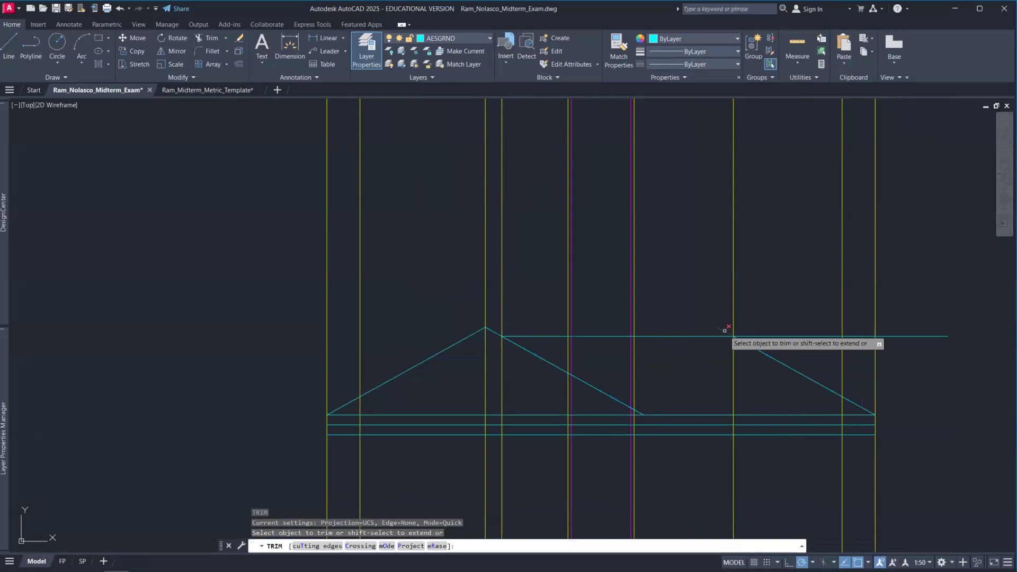
click(726, 331)
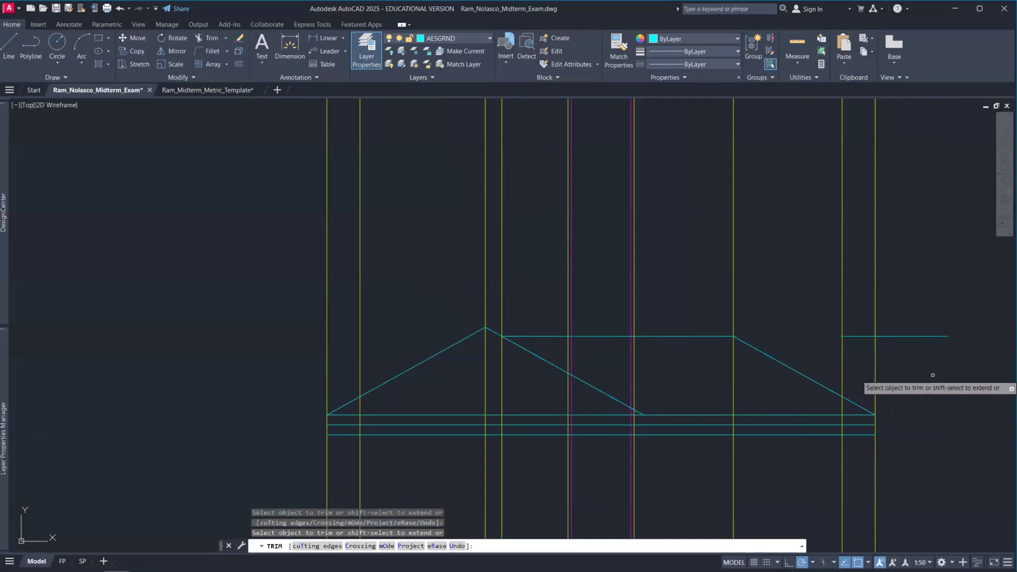
mouse_move(867, 356)
mouse_down()
mouse_move(854, 313)
mouse_move(915, 338)
mouse_up()
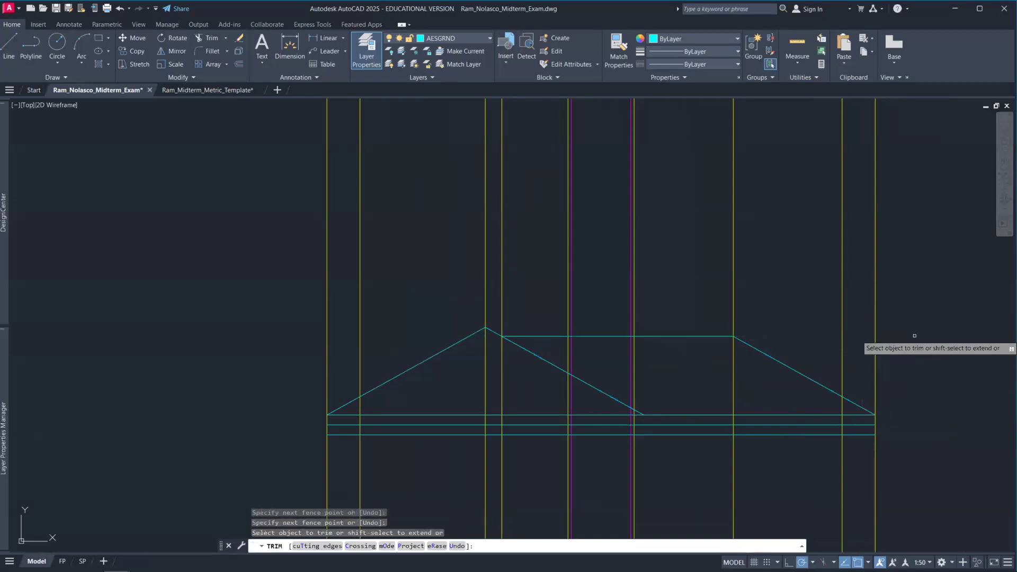
key(Escape)
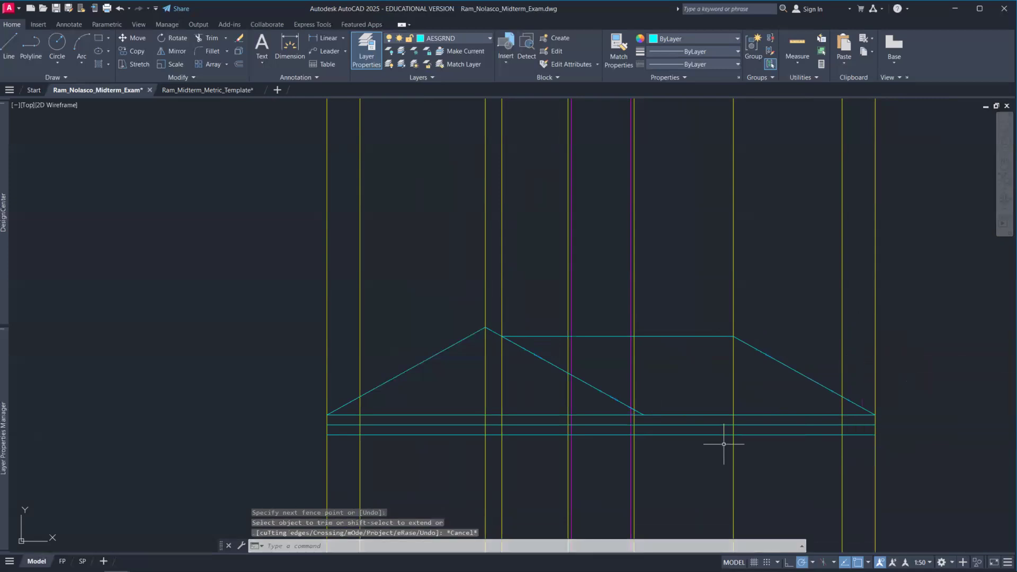
- Check the South elevation in Firefox, return to AutoCAD and trim the two long pieces of the mirrored slope below the horizontal ridge
key(alt+Tab)
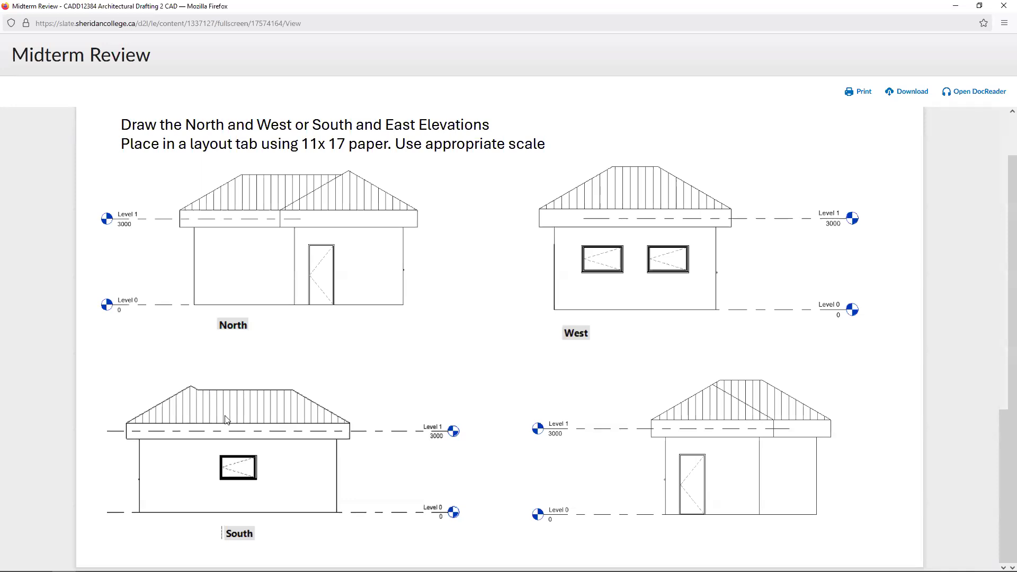
key(alt+Tab)
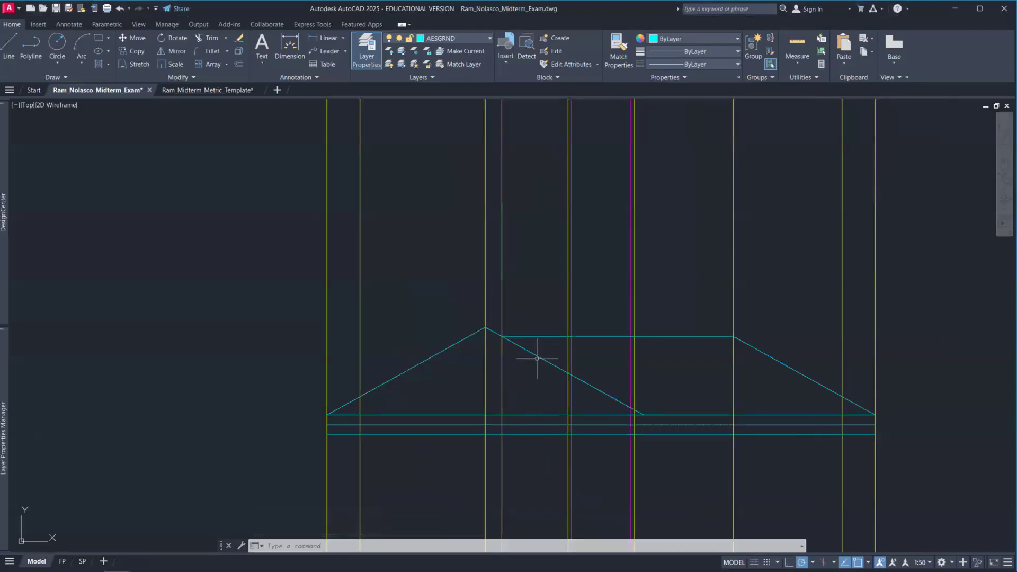
key(Return)
drag(536, 382, 535, 346)
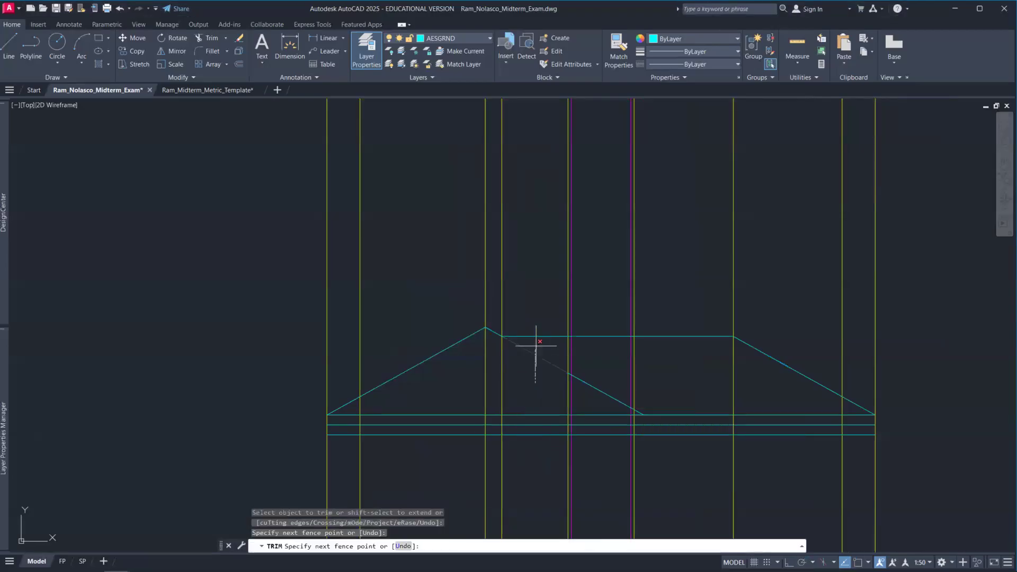
mouse_move(594, 396)
mouse_down()
mouse_move(595, 378)
mouse_move(607, 401)
mouse_up()
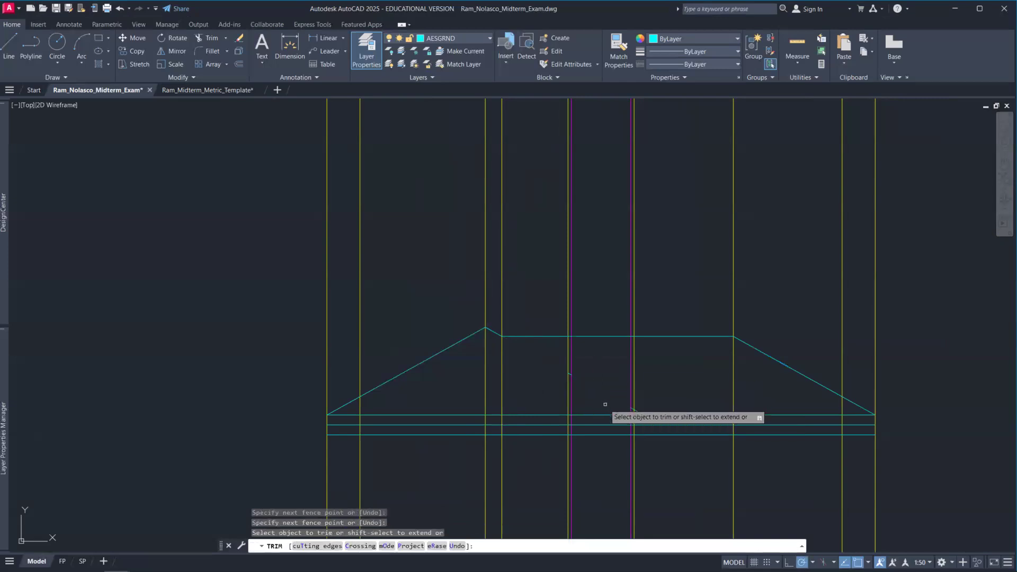
key(Return)
text(e)
key(Return)
click(541, 362)
click(669, 435)
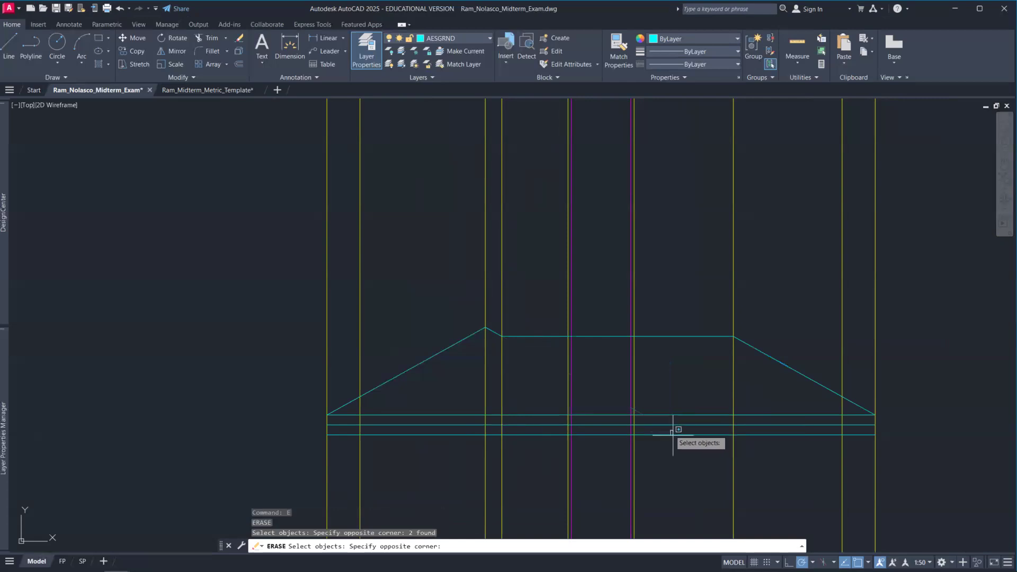
click(668, 447)
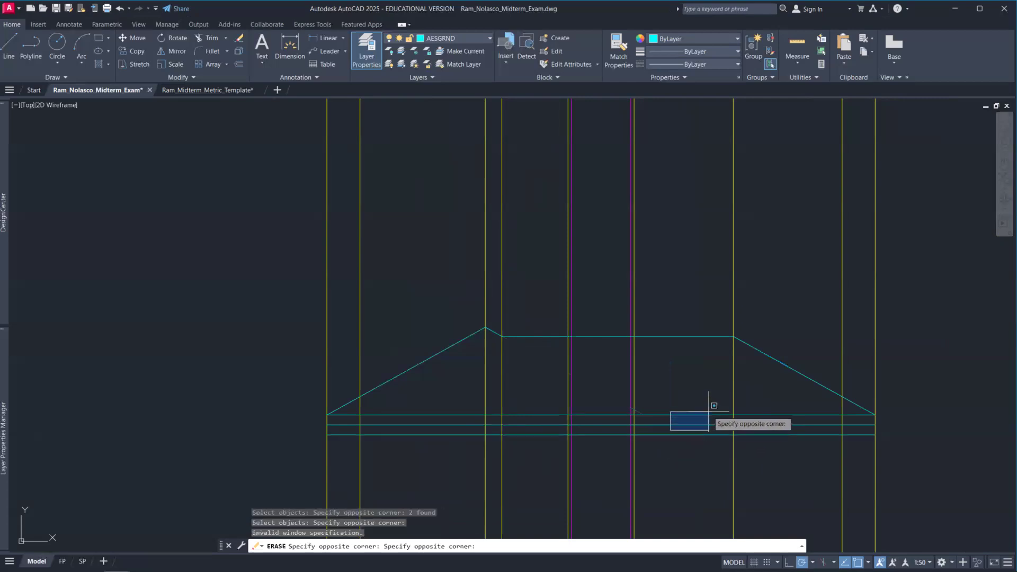
click(664, 422)
key(Escape)
key(Escape)
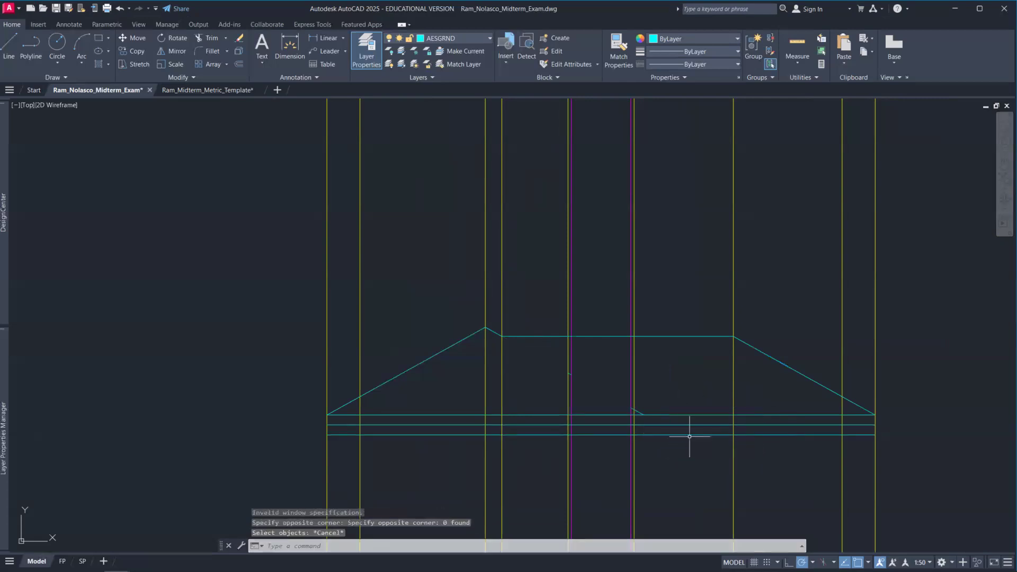
- Erase the two leftover slope fragments between the ridge line and the fascia
text(e)
key(Return)
click(546, 366)
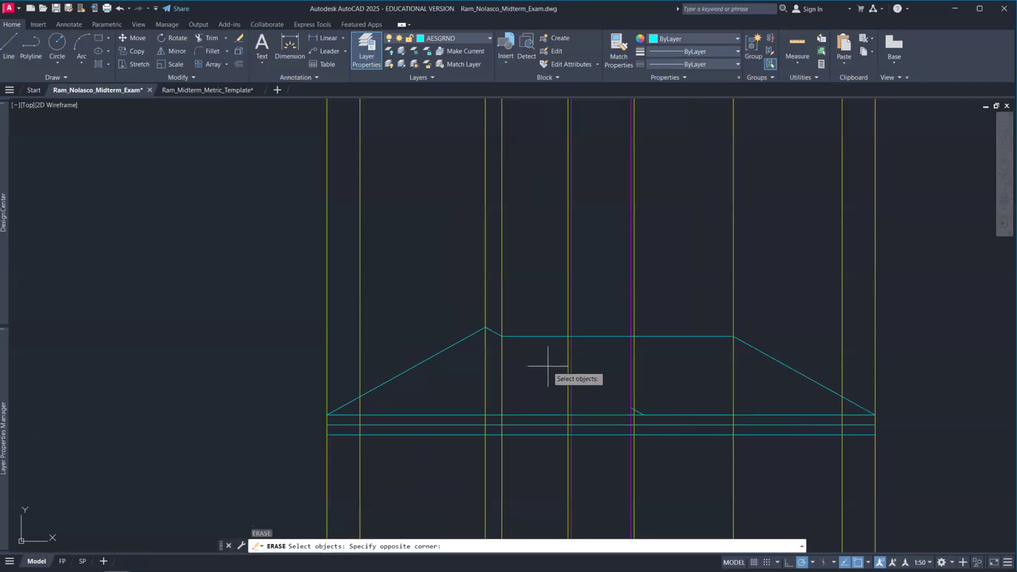
click(667, 433)
key(Return)
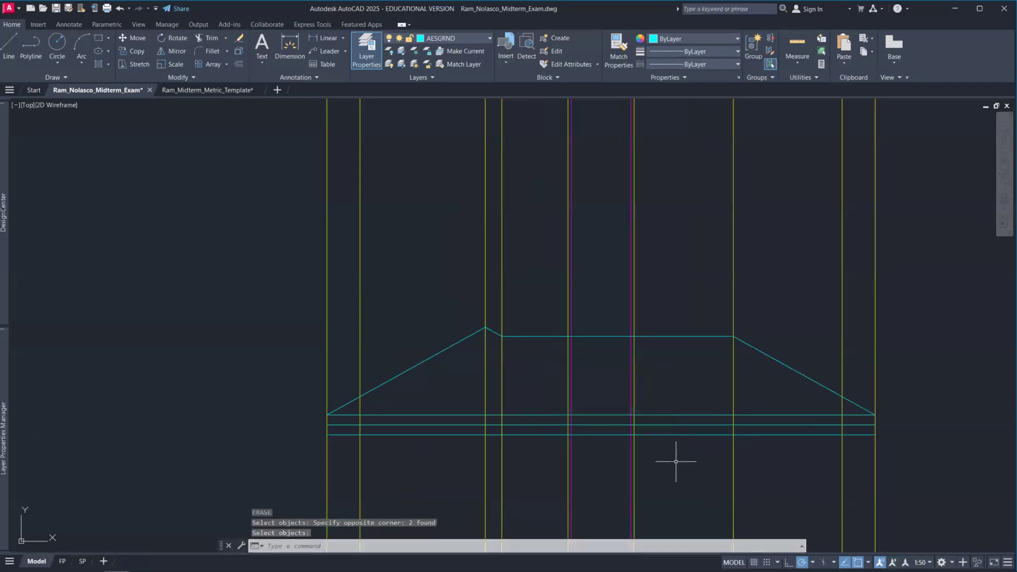
- Assign the roof outline and fascia lines to layer AESROOF, and delete the middle fascia line
scroll(676, 461, down, 2)
middle_drag(676, 463, 608, 452)
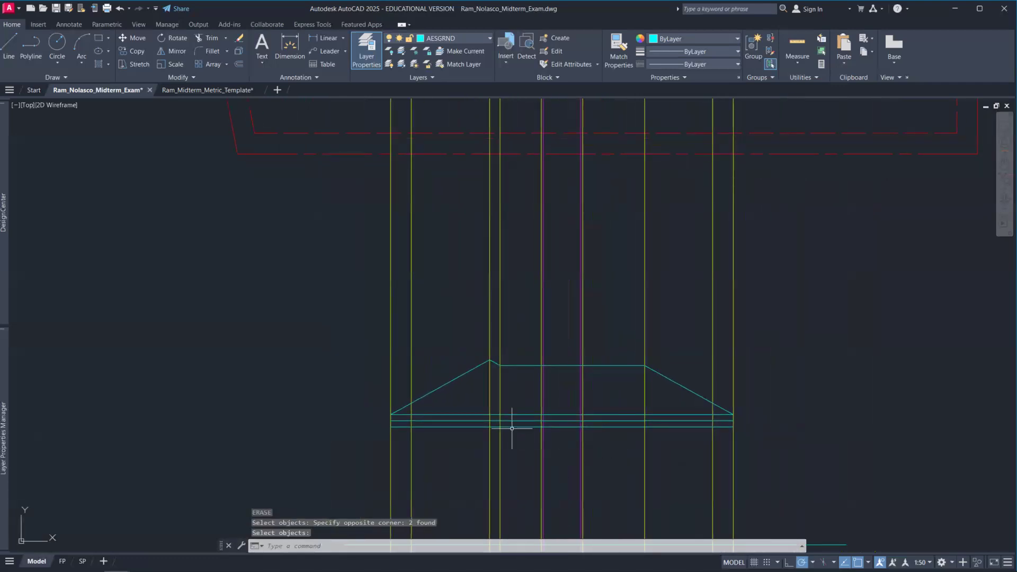
middle_drag(469, 456, 456, 405)
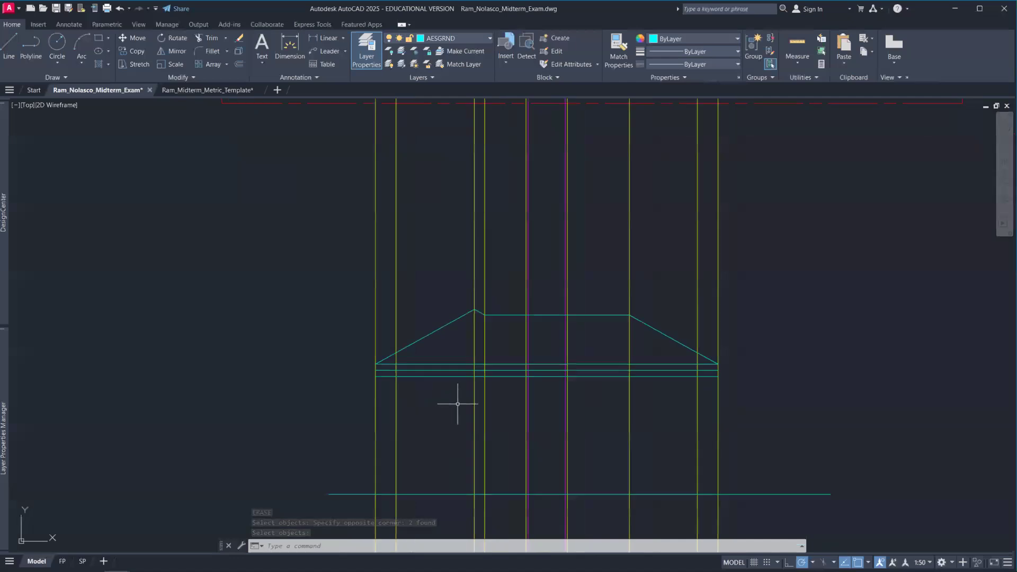
click(341, 253)
click(753, 398)
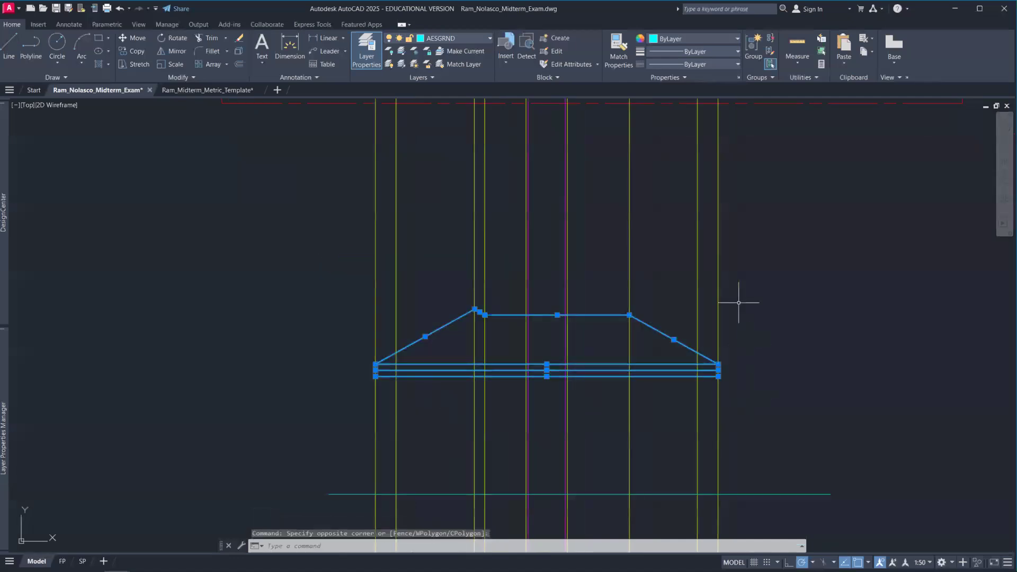
click(481, 36)
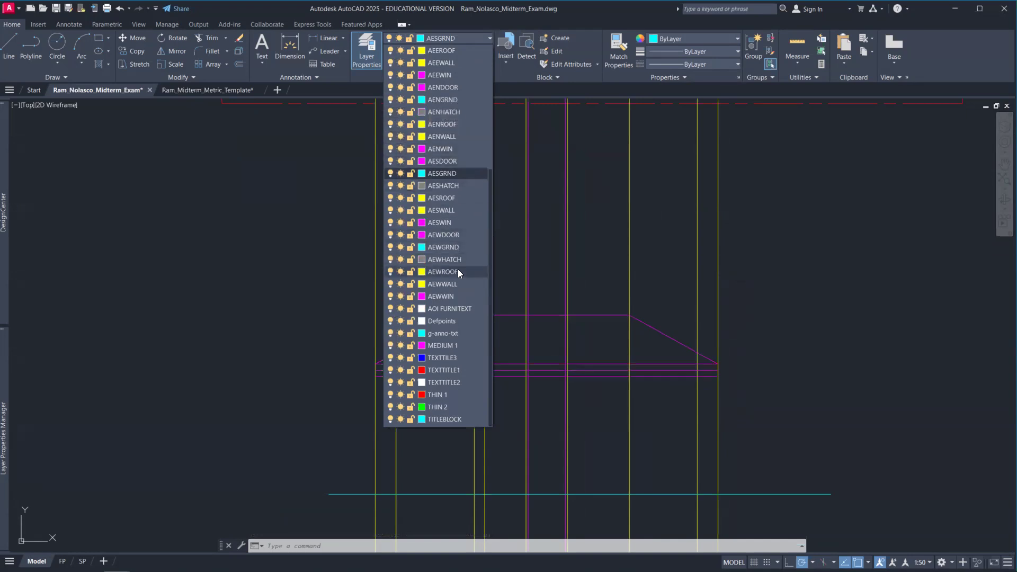
click(455, 195)
key(Escape)
click(496, 371)
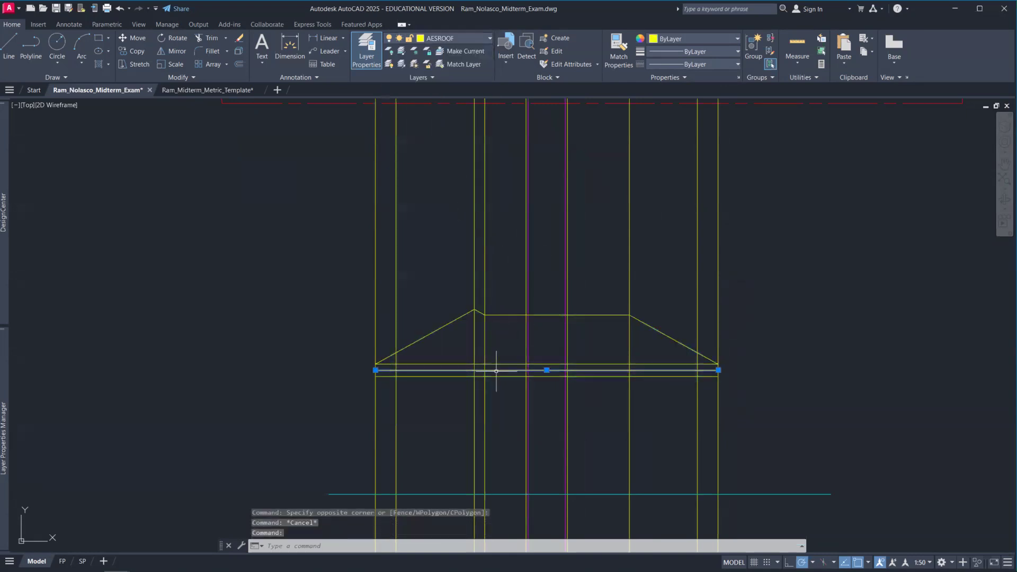
key(Delete)
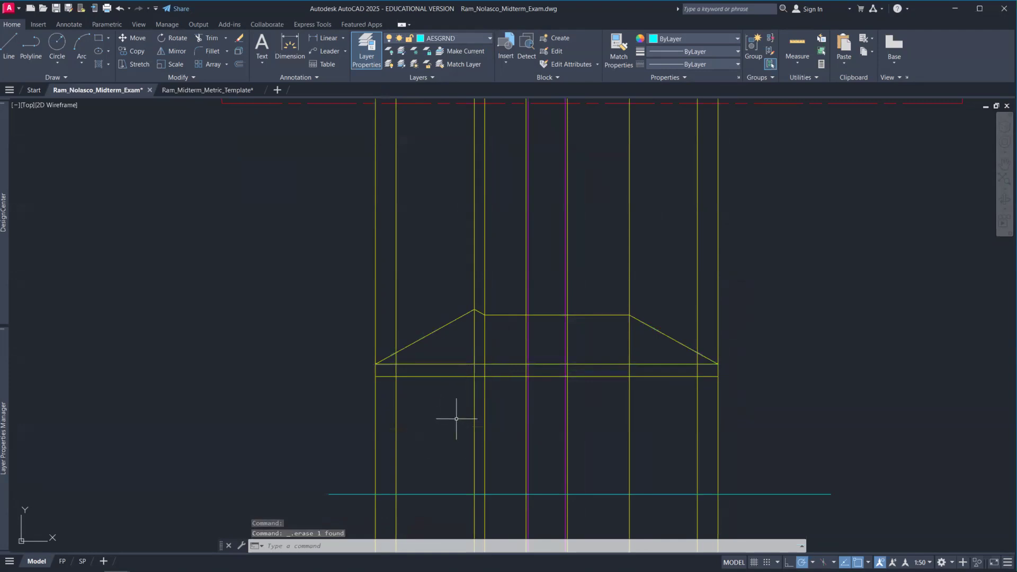
- Trim the two outermost projection lines above and below the fascia so they form its vertical ends
text(tr)
key(space)
drag(385, 399, 361, 390)
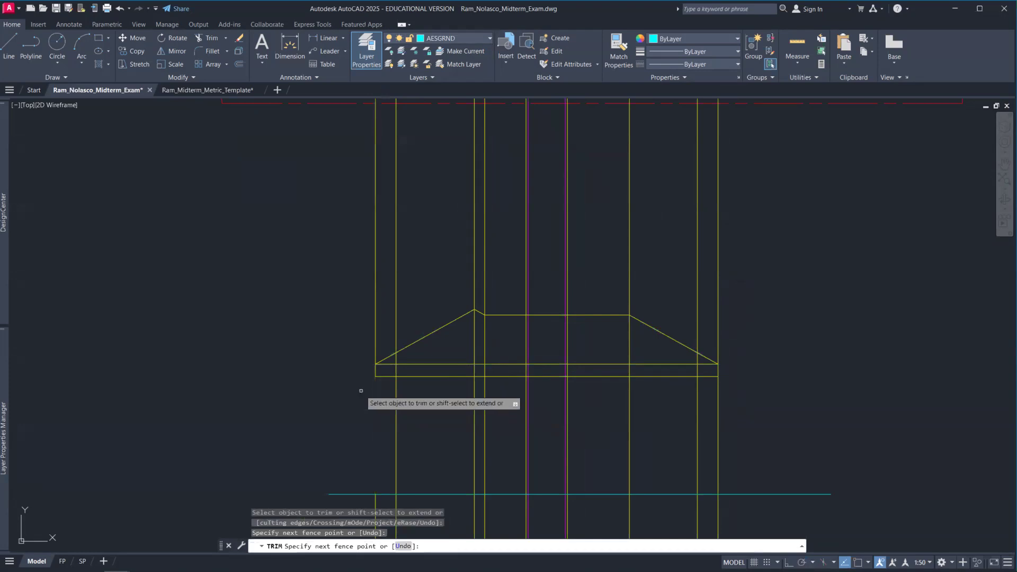
click(375, 331)
drag(728, 329, 715, 321)
drag(728, 417, 713, 411)
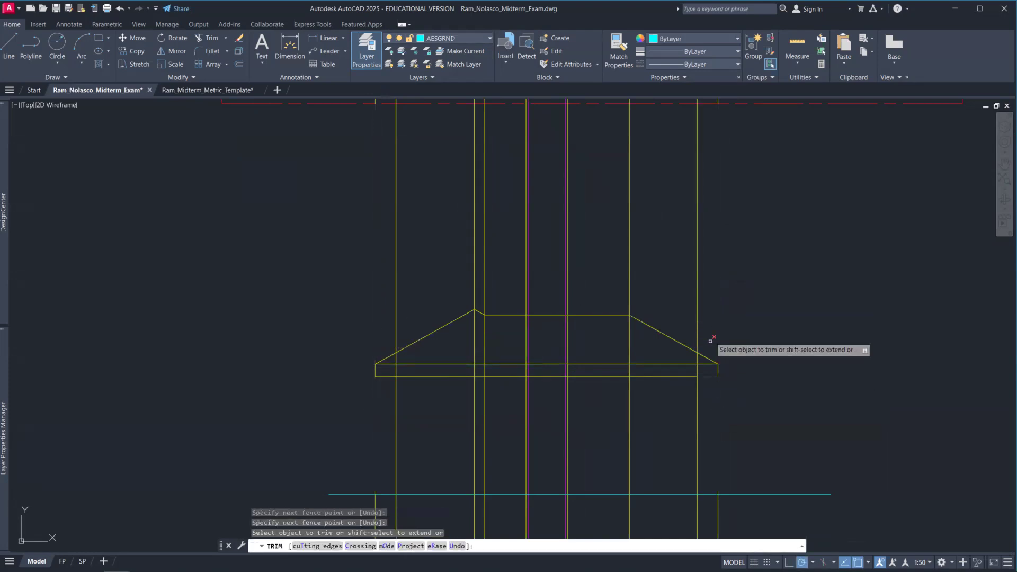
- Trim away the inner projection lines crossing the roof and the fascia band
mouse_move(701, 355)
mouse_down()
mouse_move(646, 363)
mouse_move(636, 345)
mouse_move(467, 332)
mouse_up()
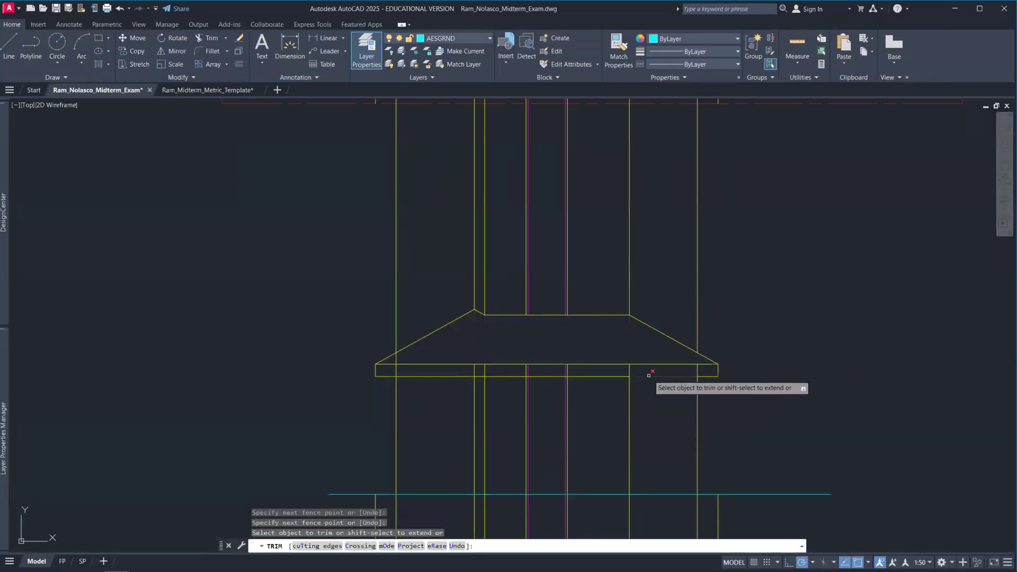
drag(647, 370, 609, 370)
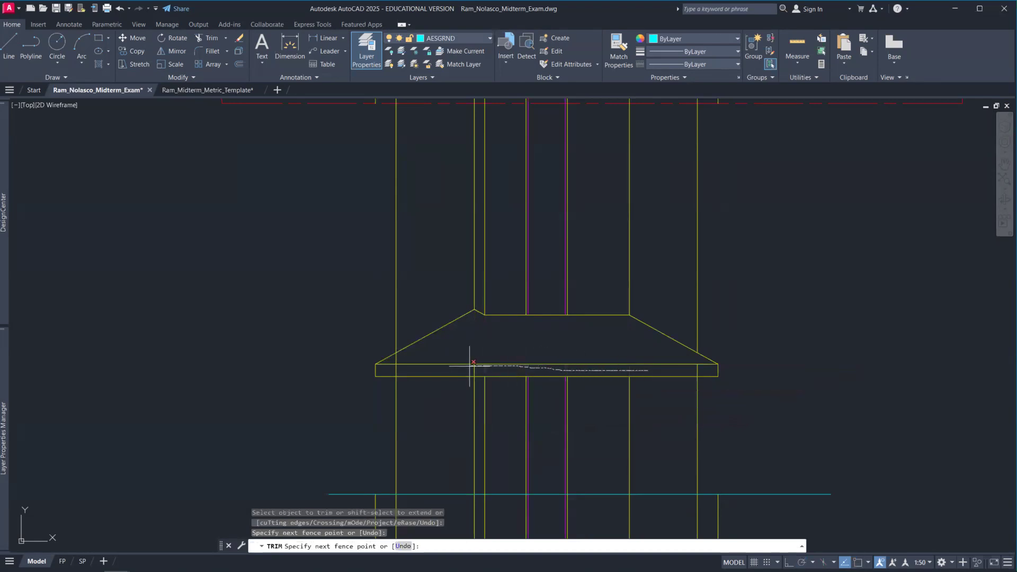
drag(470, 365, 467, 366)
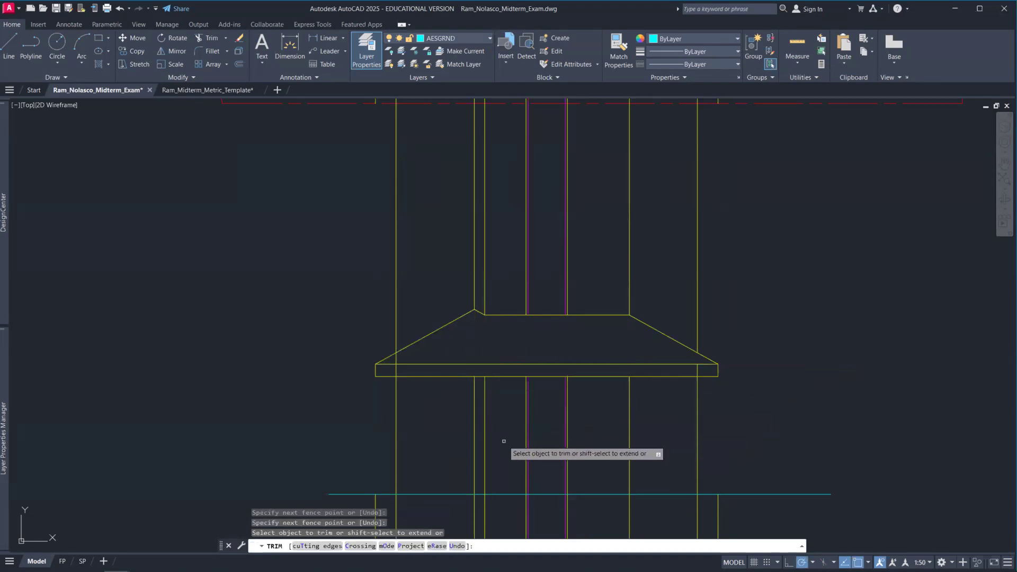
- Trim all projection lines below the ground line and remove the two left ridge projections beneath the fascia
scroll(470, 415, down, 2)
middle_drag(529, 424, 492, 338)
drag(647, 466, 297, 424)
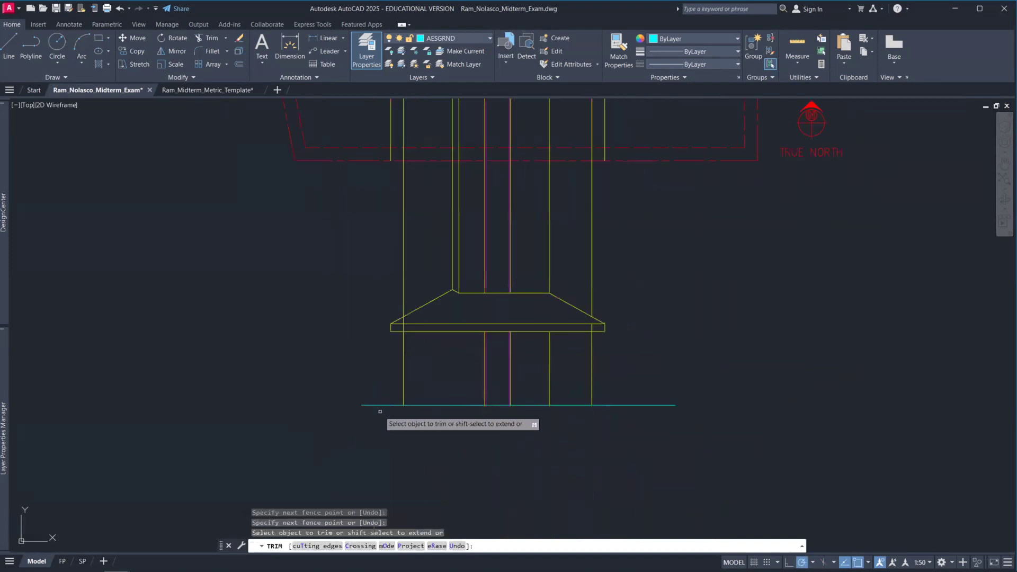
key(Escape)
scroll(498, 366, up, 4)
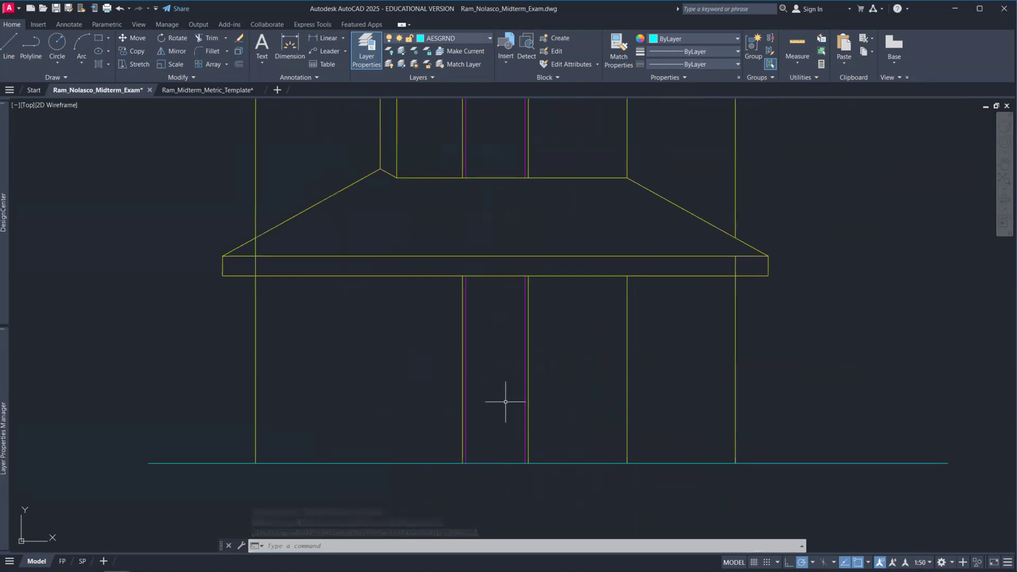
scroll(503, 401, down, 4)
middle_drag(514, 268, 488, 356)
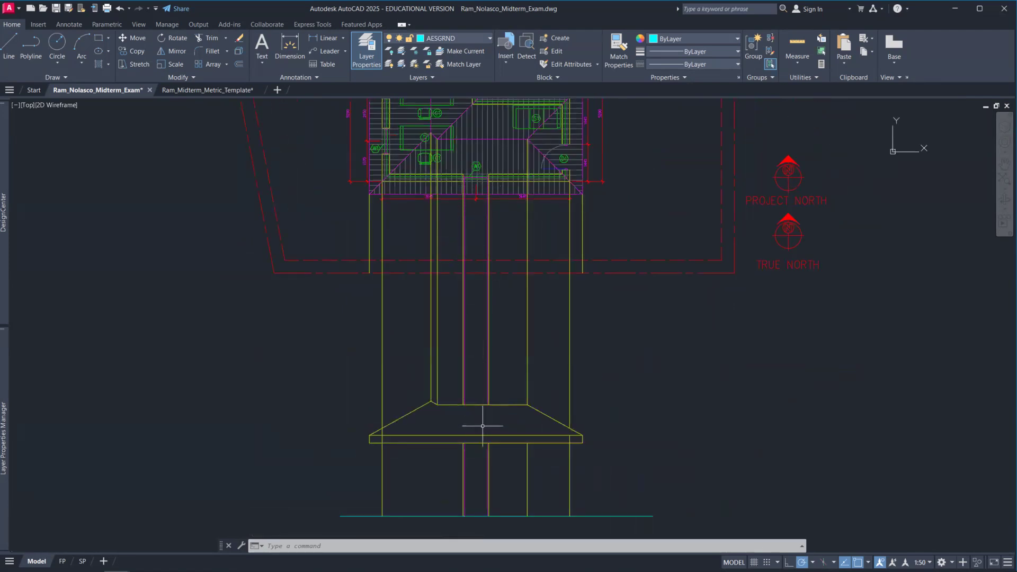
middle_drag(474, 498, 467, 422)
scroll(467, 423, up, 2)
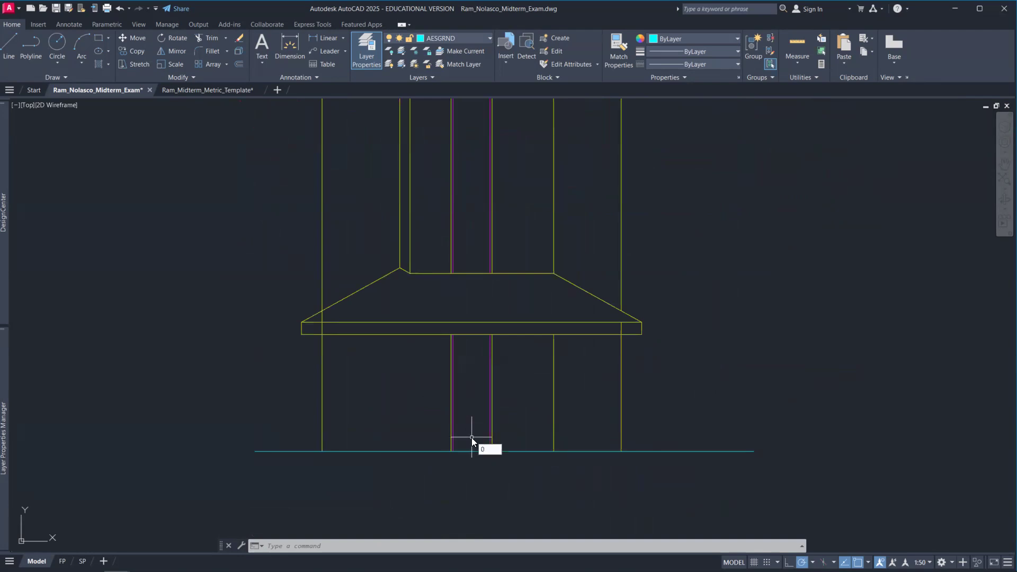
key(Escape)
key(Escape)
key(Return)
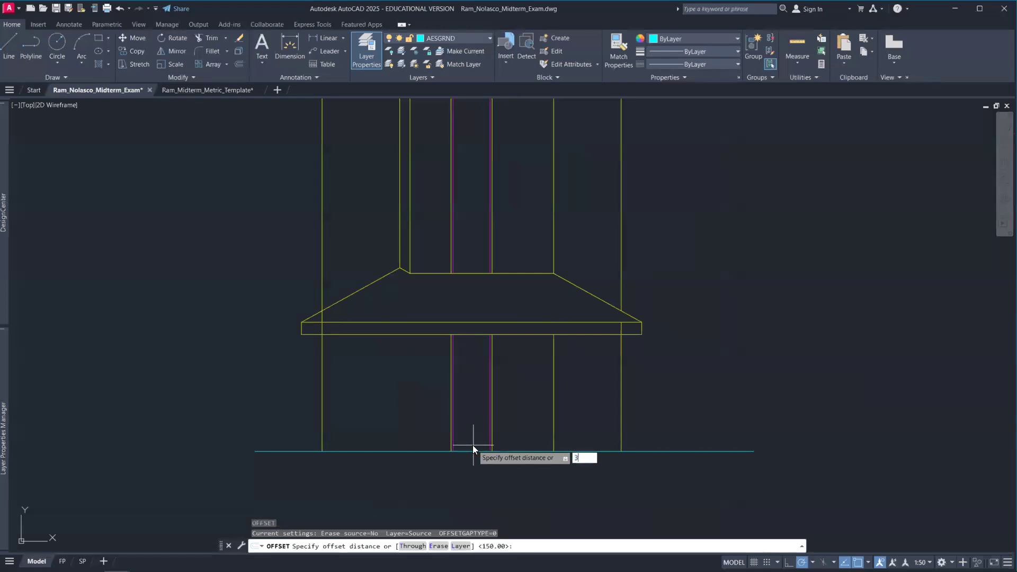
text(3')
key(Return)
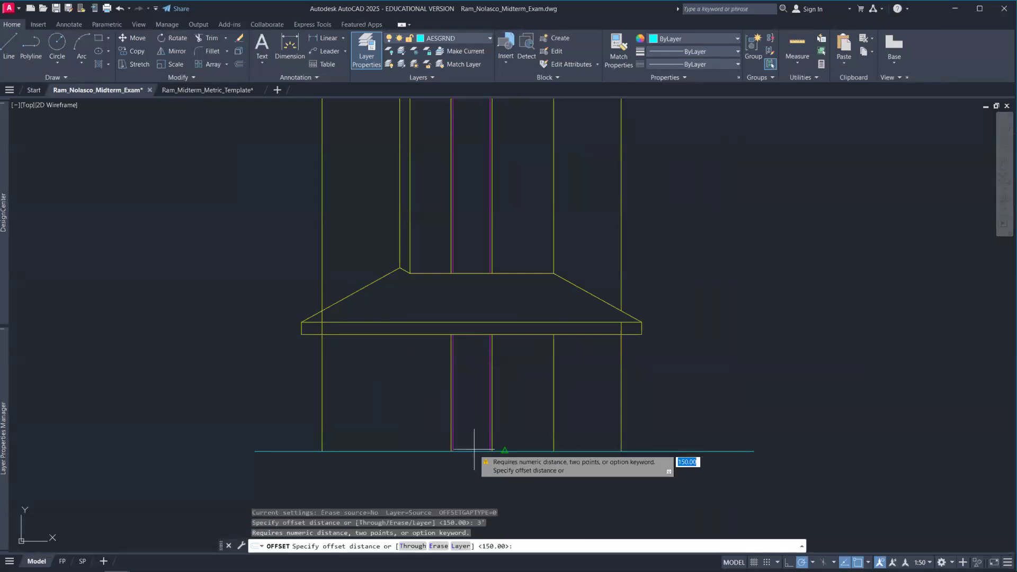
key(Escape)
key(Escape)
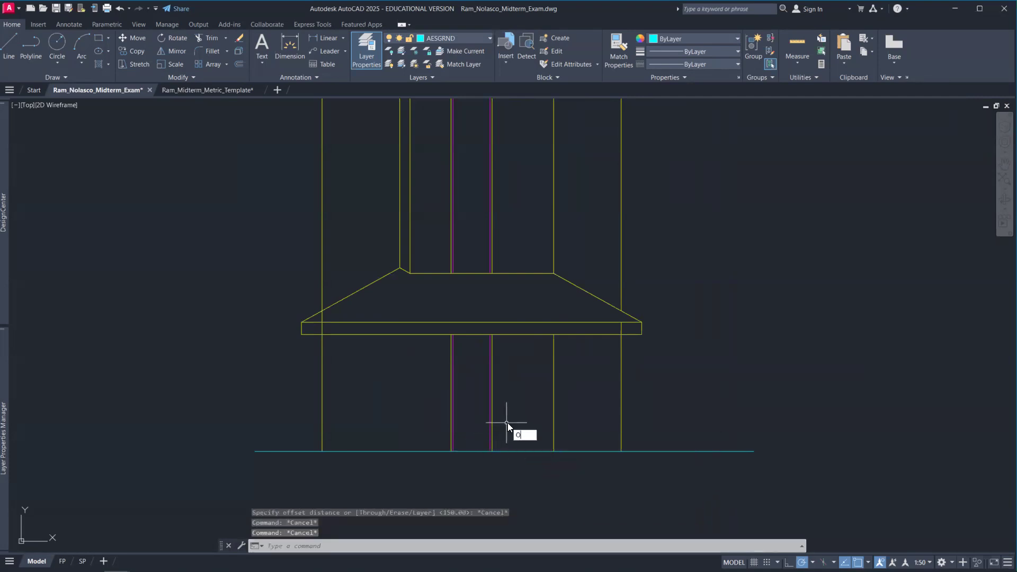
key(Return)
text(3')
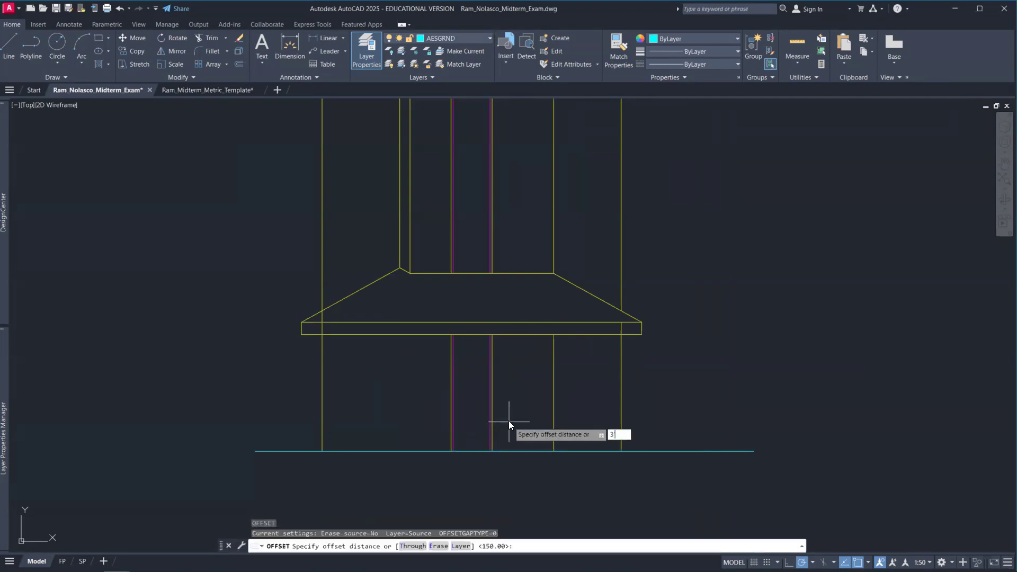
key(Return)
key(Escape)
key(Escape)
key(Escape)
key(Escape)
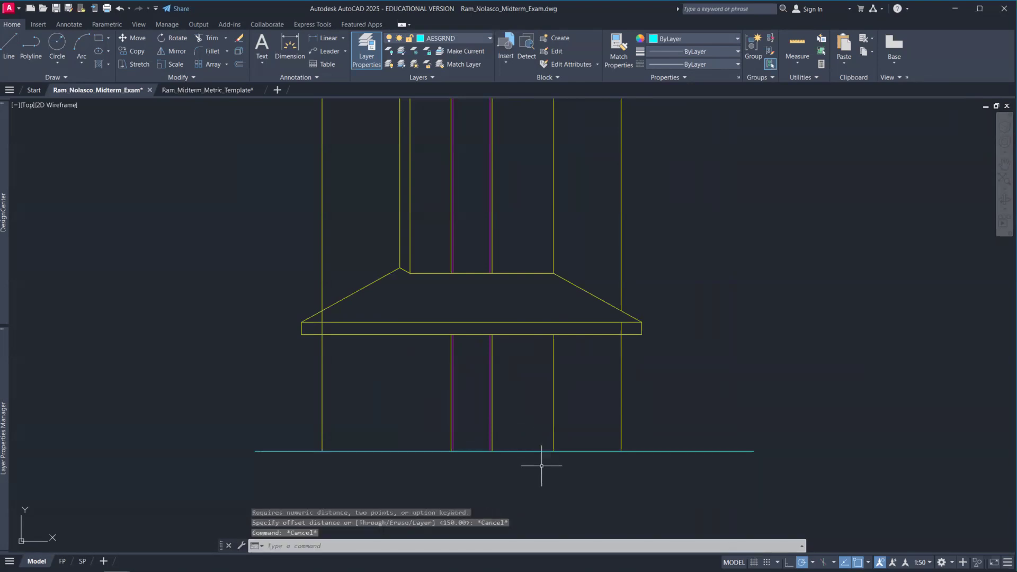
text(o)
key(Return)
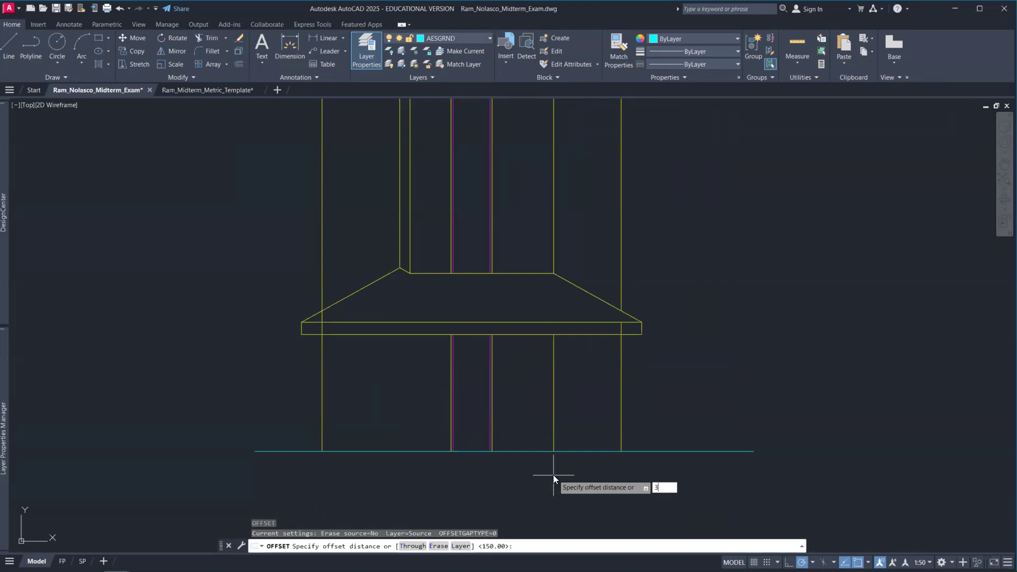
text(3600)
key(Return)
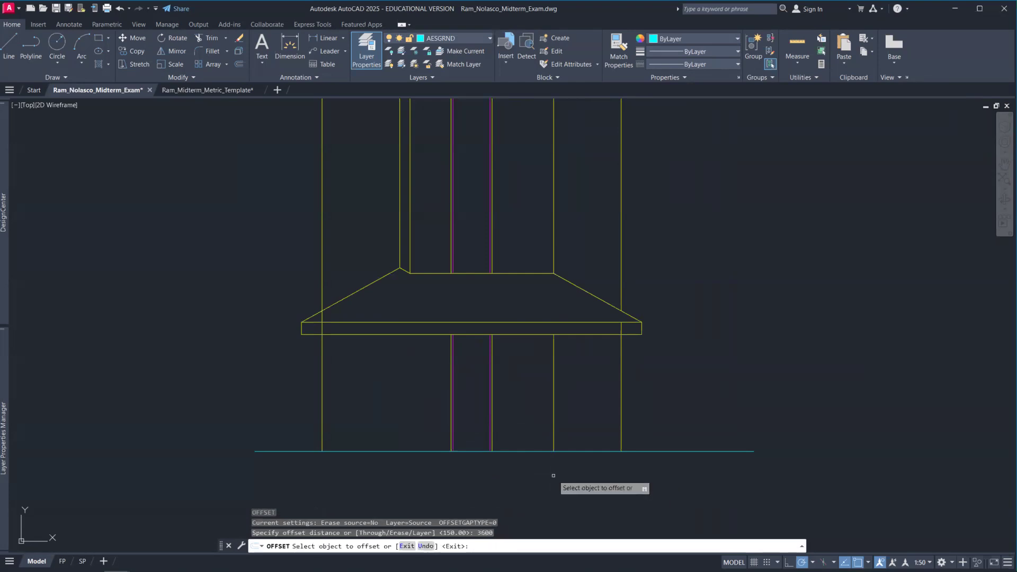
click(476, 452)
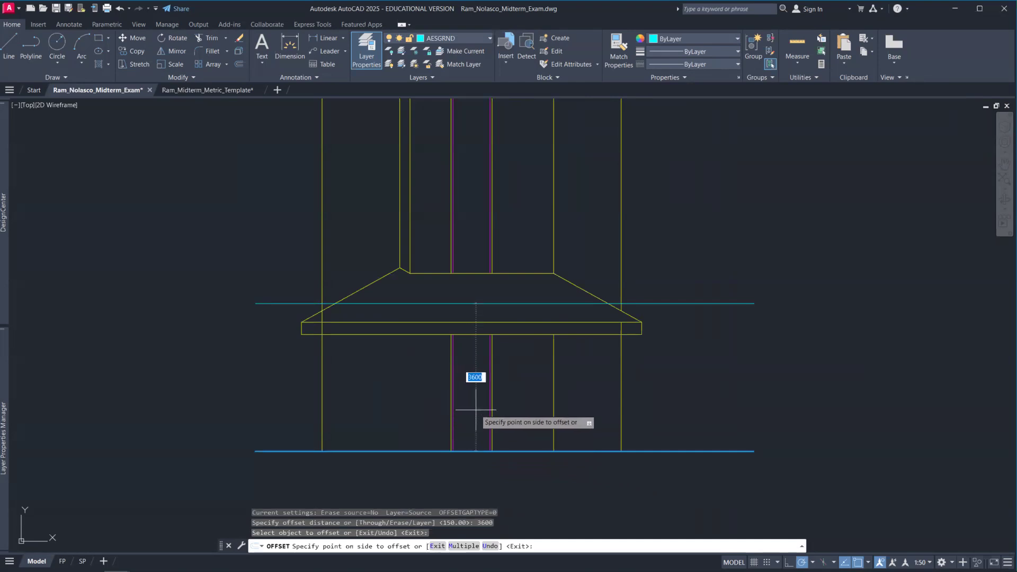
key(Escape)
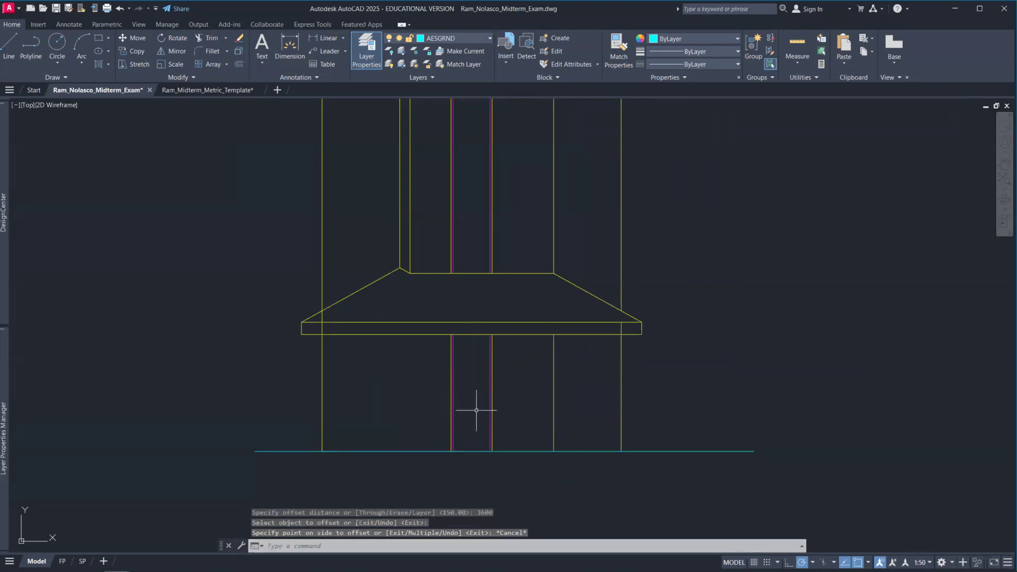
- Measure the height of the fascia at its right end
text(dist)
key(Return)
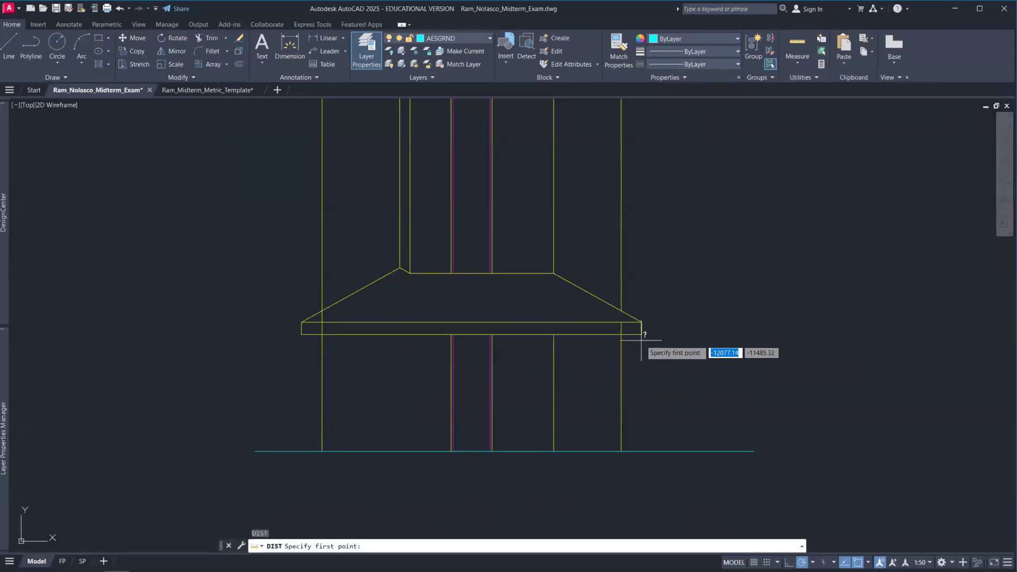
click(641, 338)
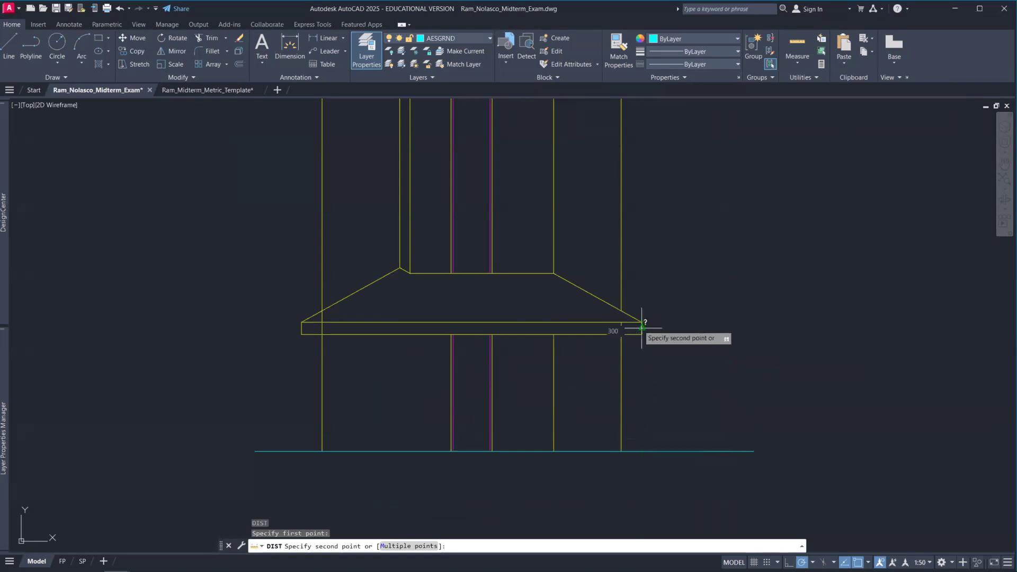
key(Escape)
key(Escape)
key(Escape)
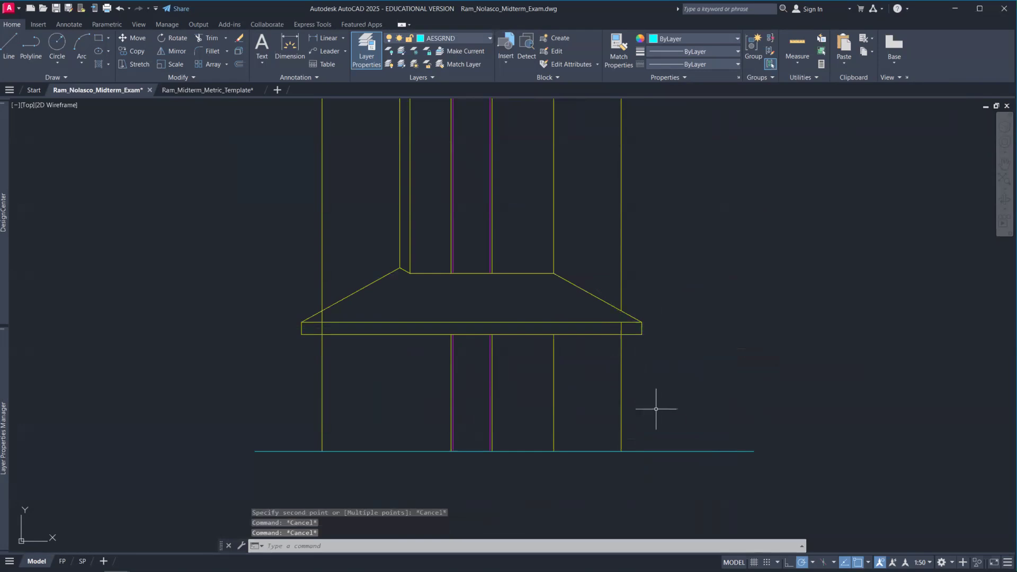
text(o)
key(Return)
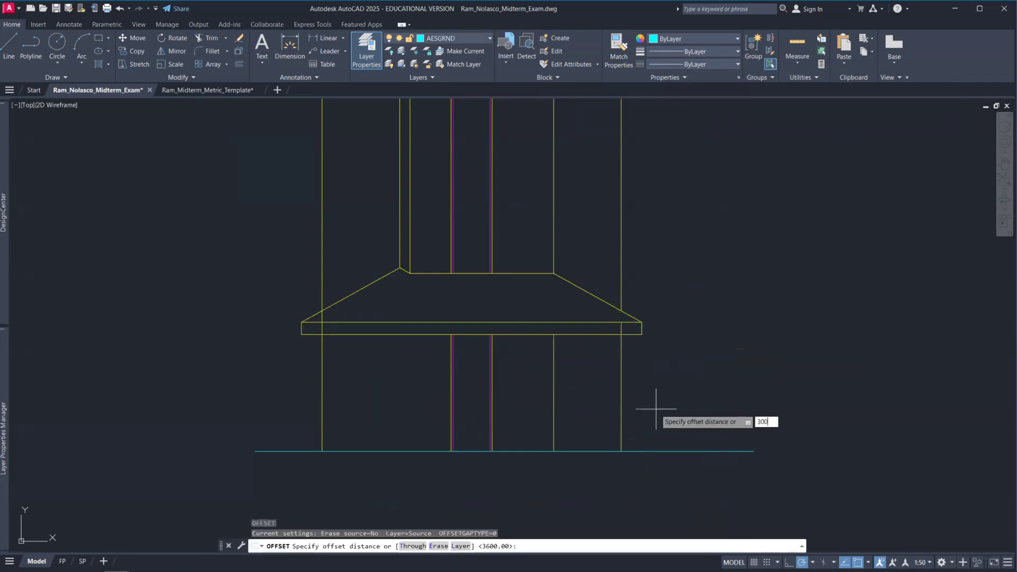
key(Return)
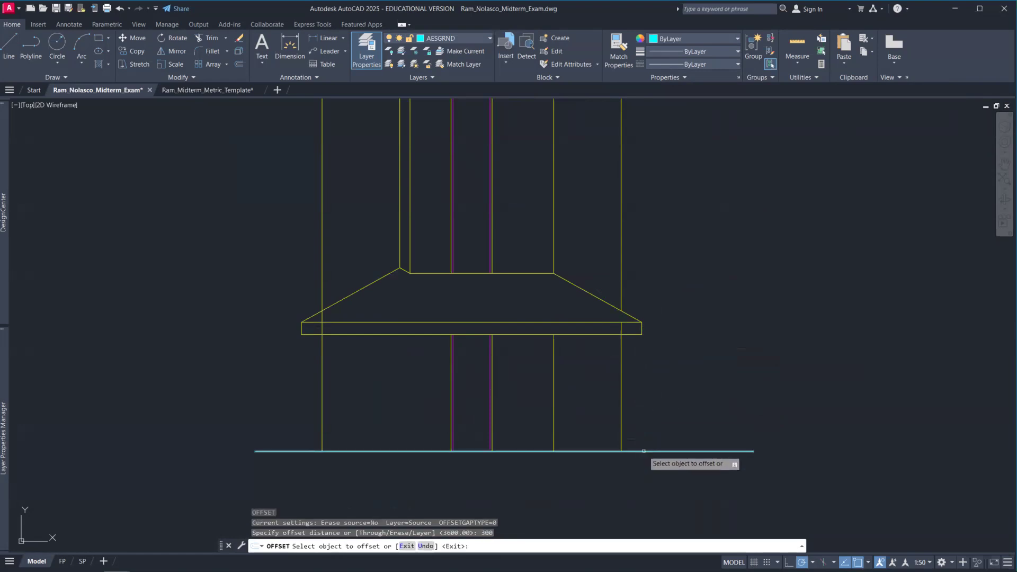
click(644, 450)
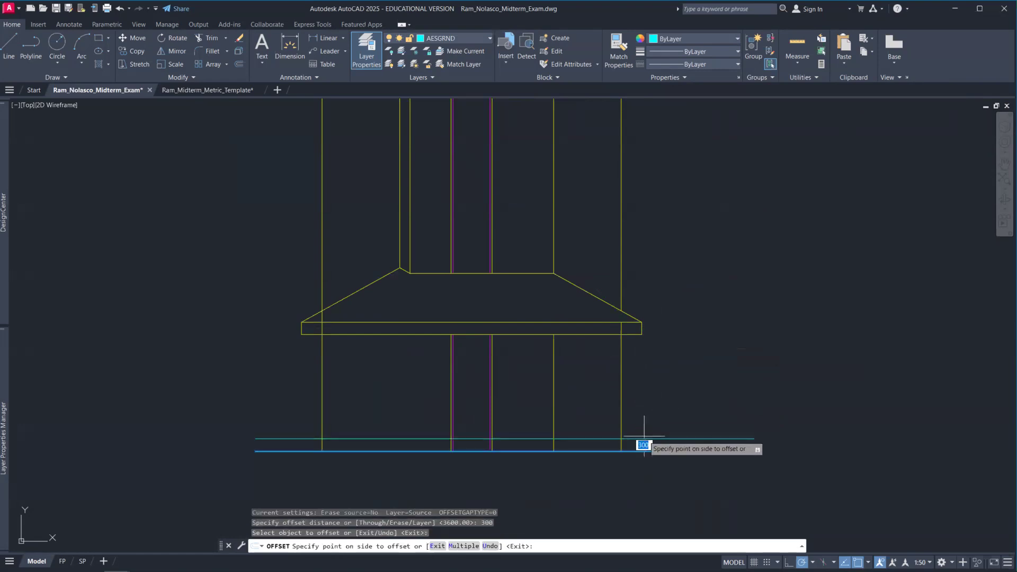
key(Escape)
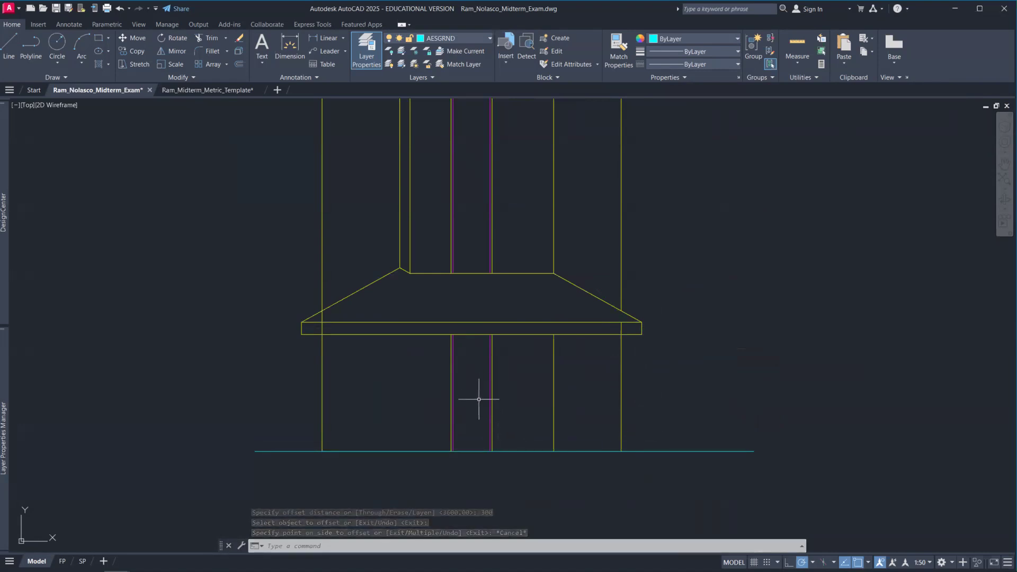
- Offset the ground line upward by 600, and offset the resulting line upward by another 600
key(Return)
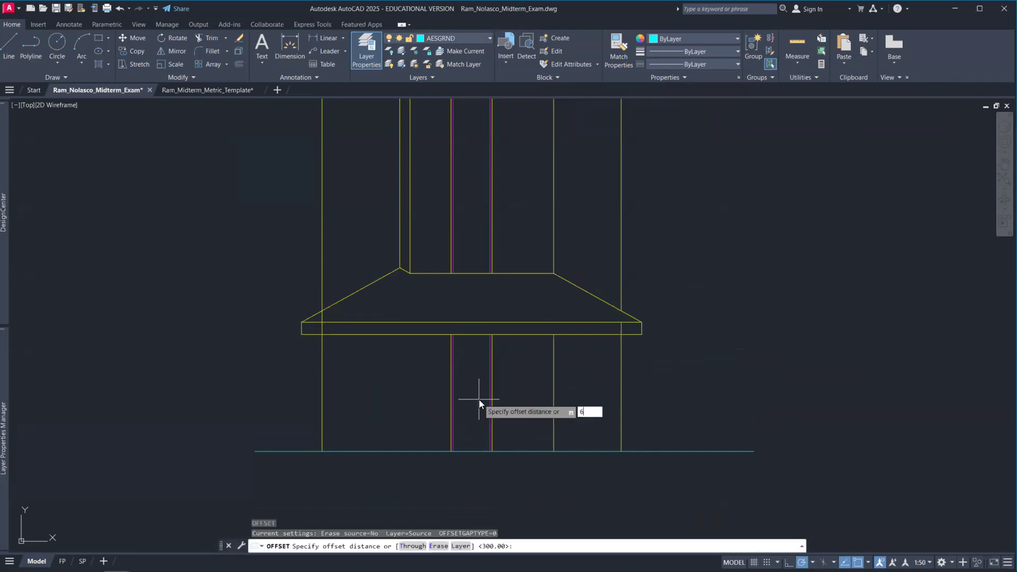
key(Return)
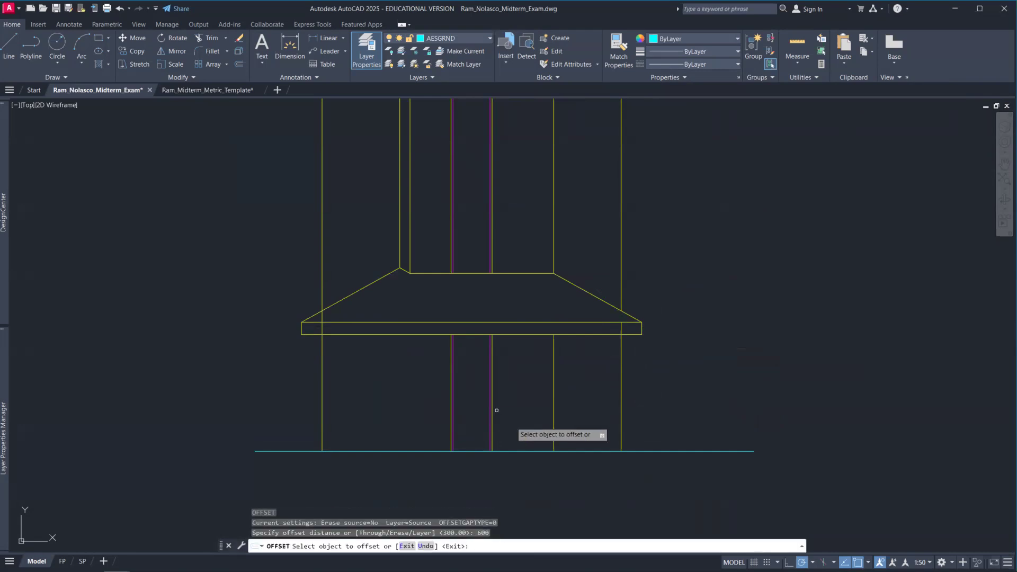
click(572, 450)
click(565, 430)
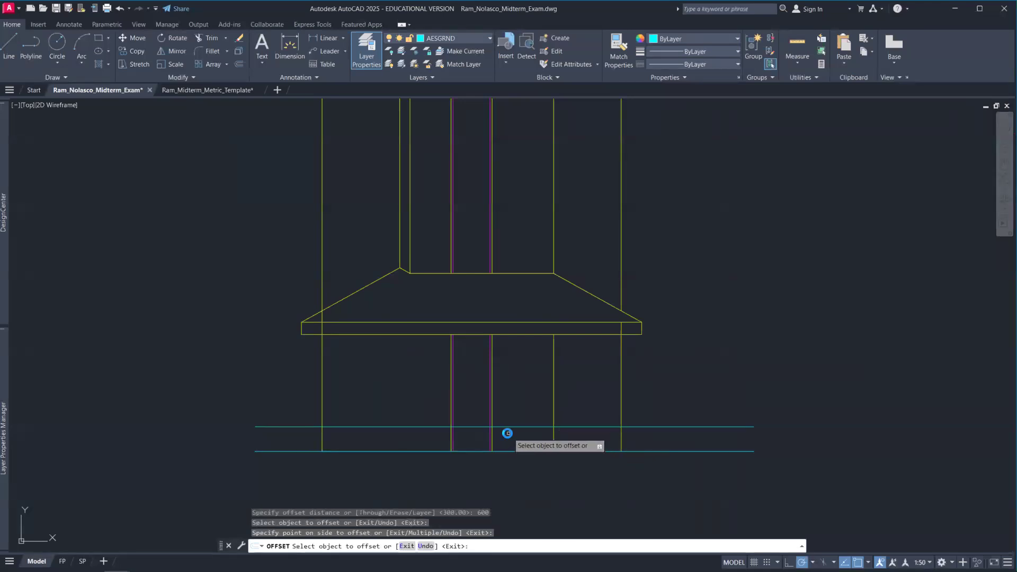
key(Return)
key(Return)
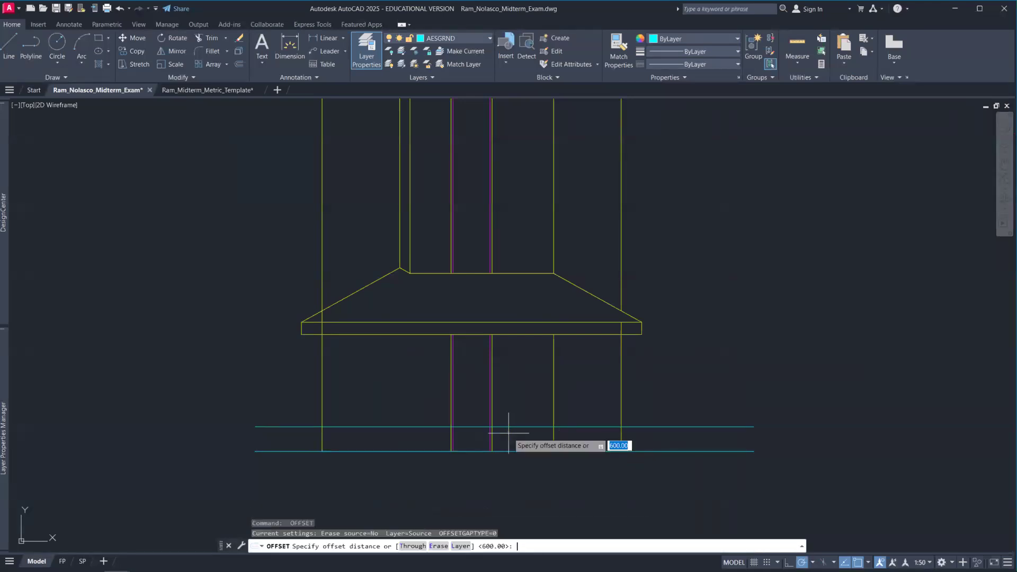
key(Return)
key(Return)
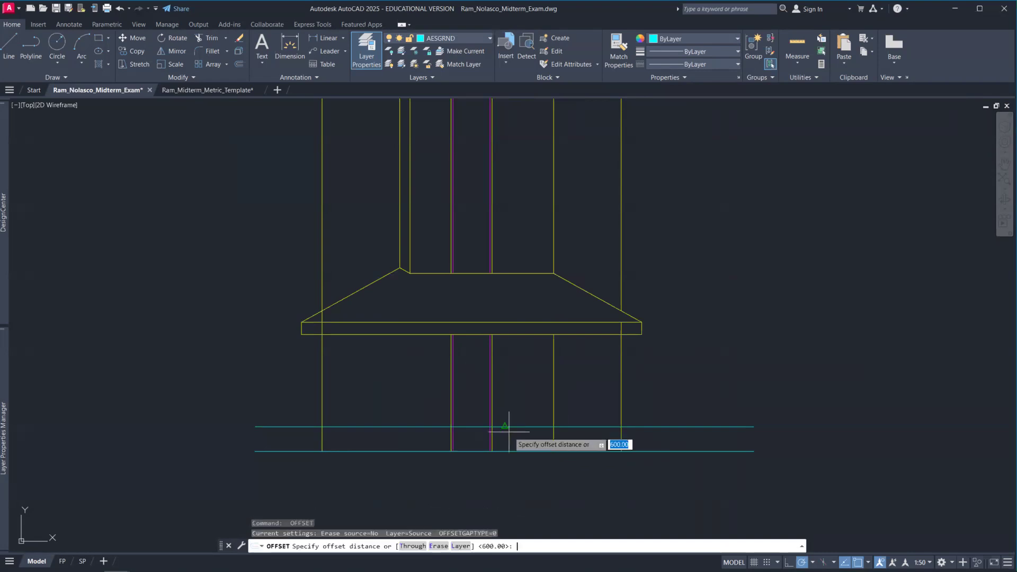
key(Return)
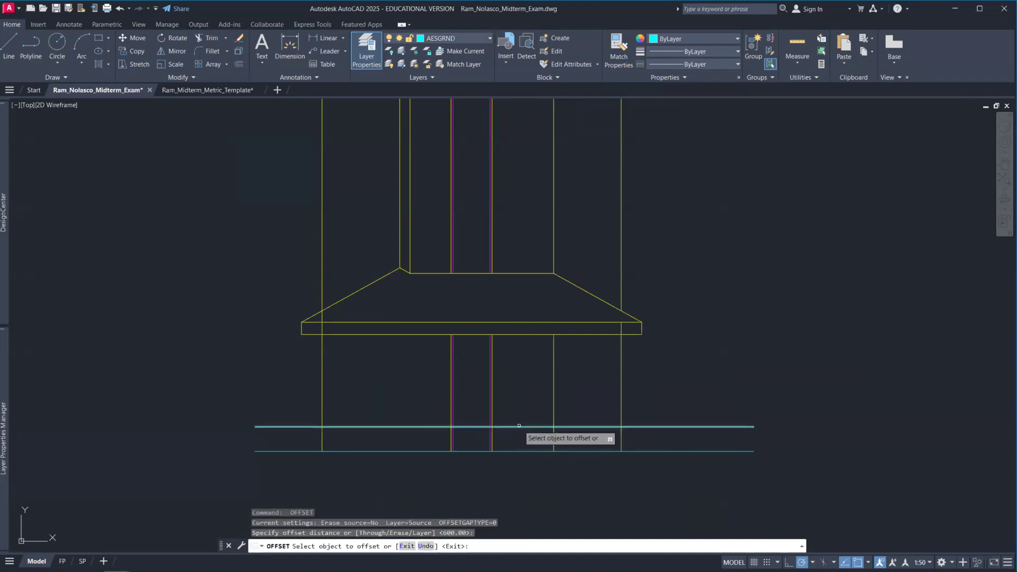
click(516, 426)
click(522, 416)
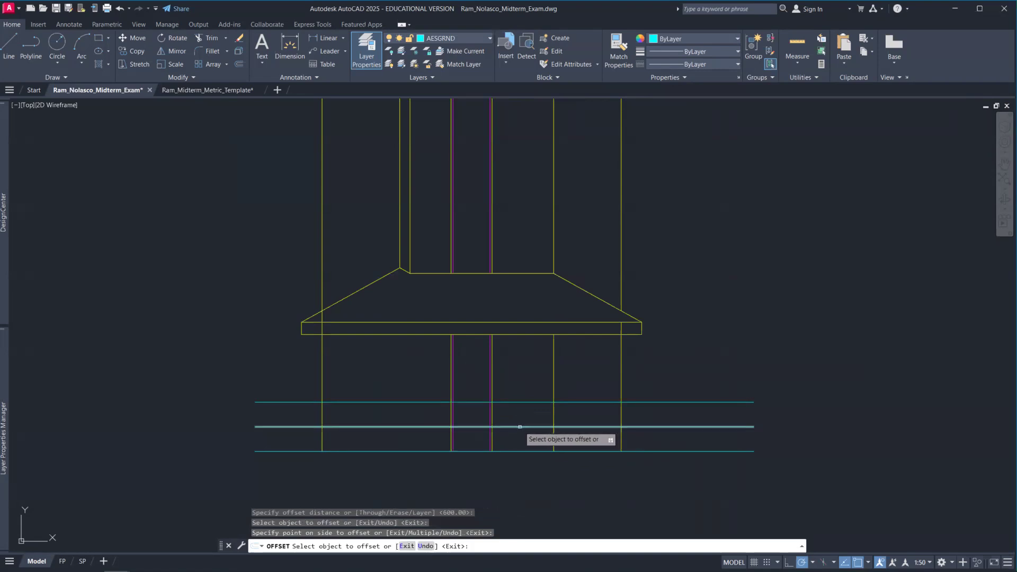
key(Escape)
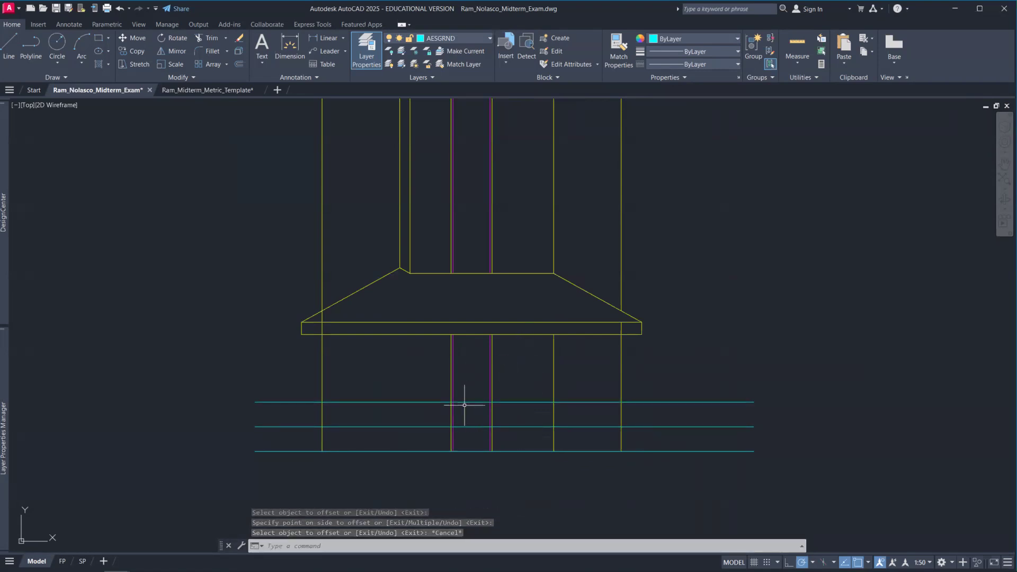
scroll(467, 411, up, 5)
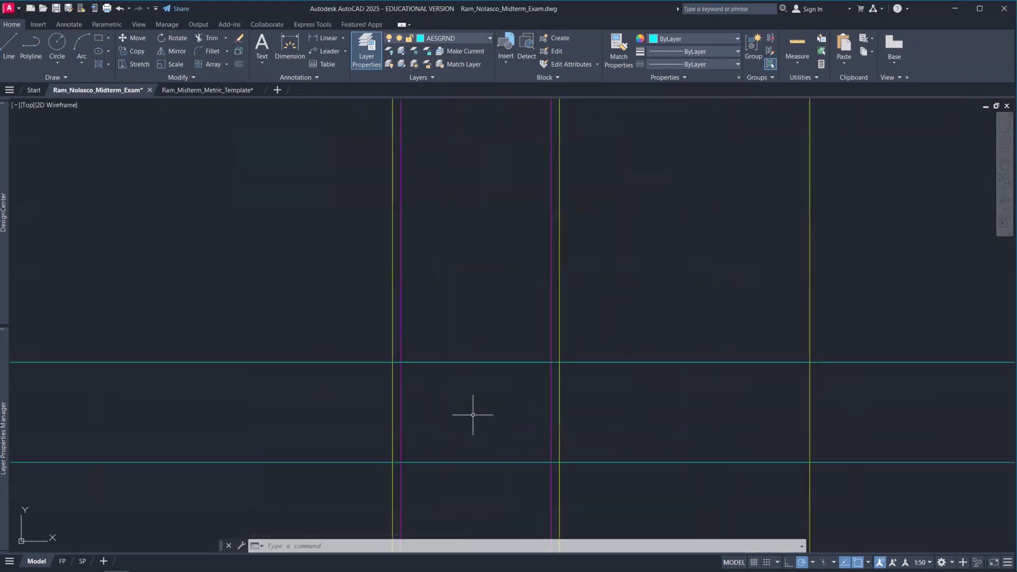
text(O)
key(Return)
key(Return)
key(Escape)
key(Escape)
key(Escape)
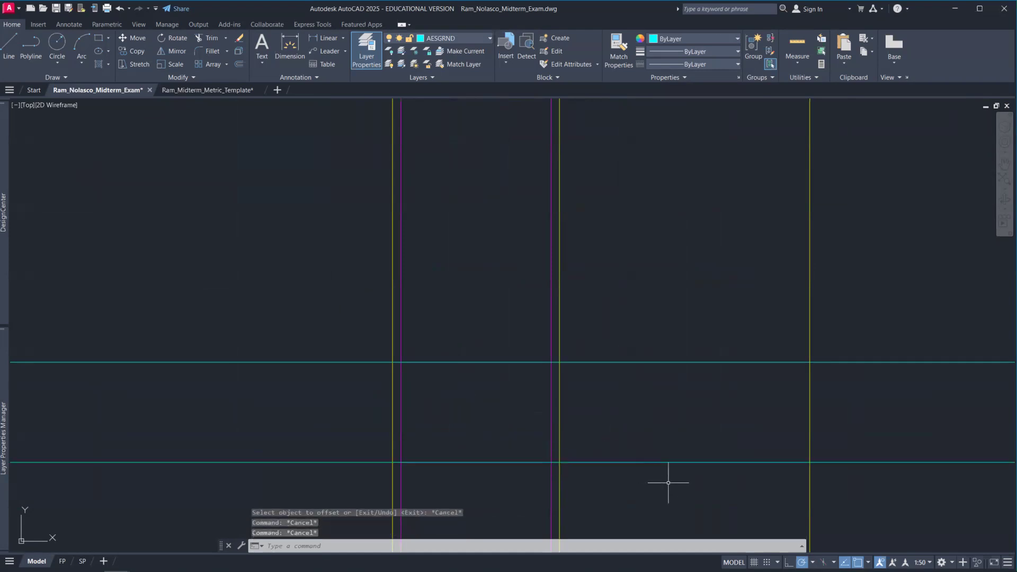
- Move the two offset horizontal lines and the four vertical window projection lines to the AESWIN layer
click(673, 489)
click(625, 363)
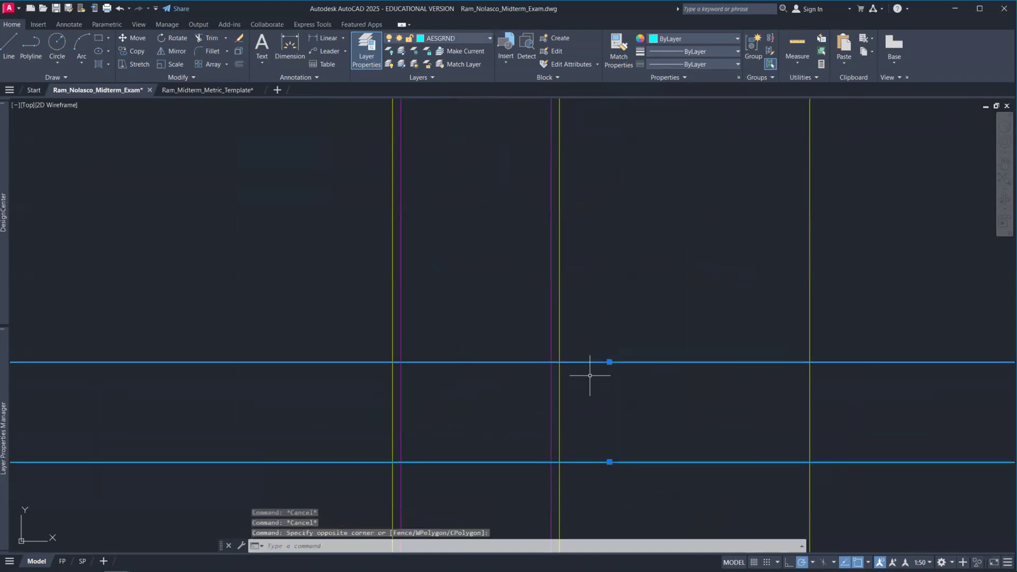
click(643, 329)
click(319, 289)
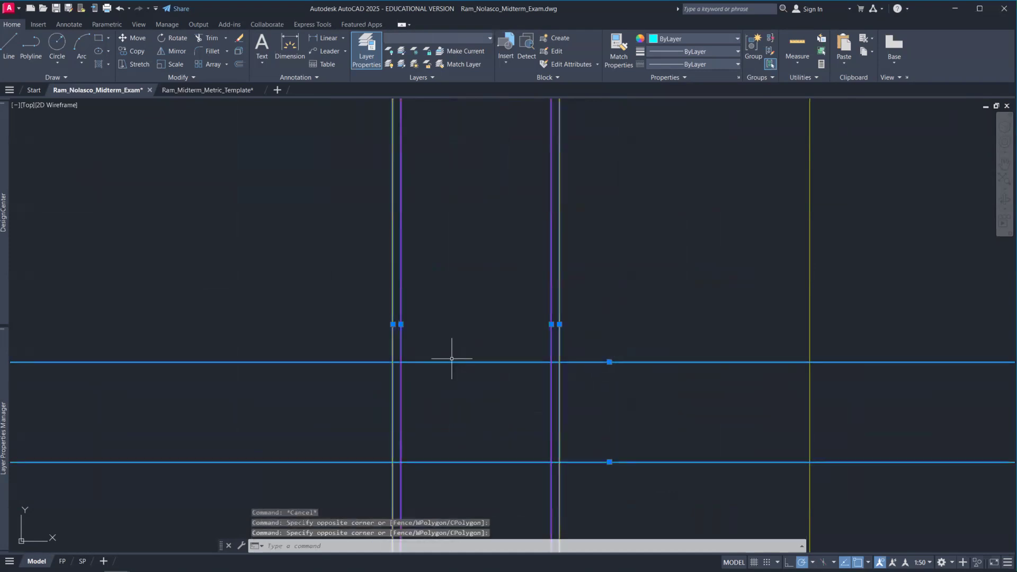
click(462, 36)
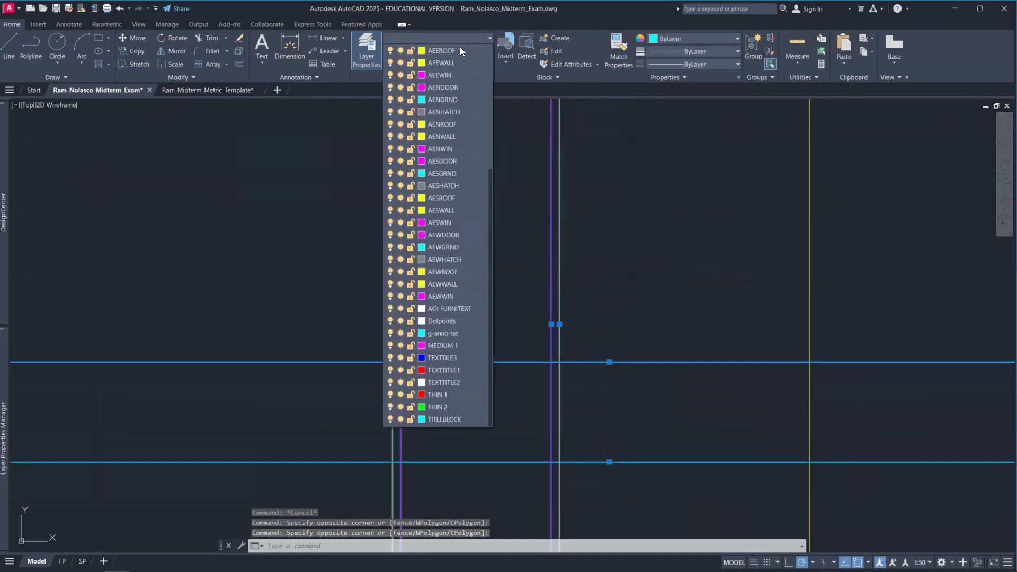
click(465, 222)
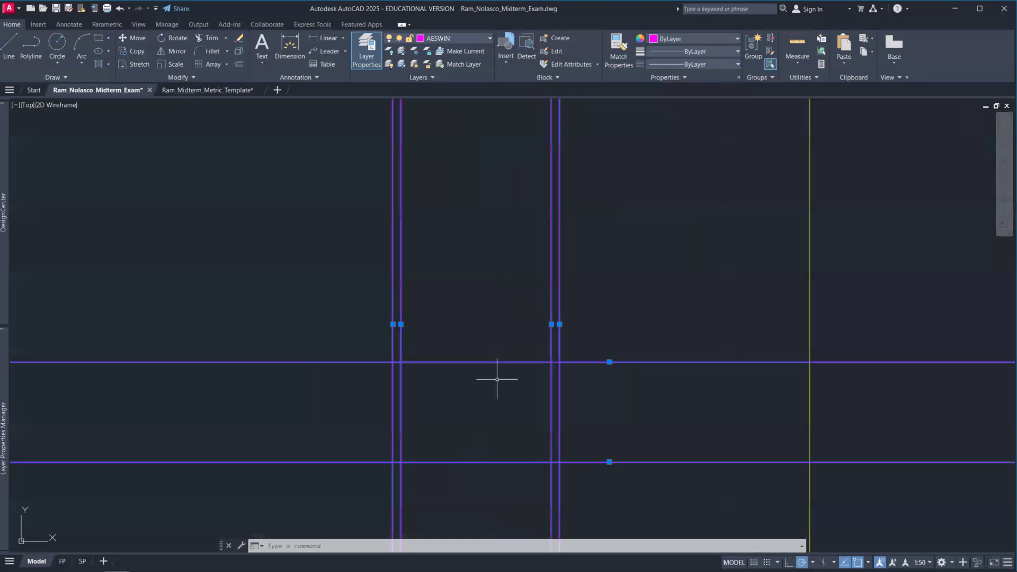
key(Escape)
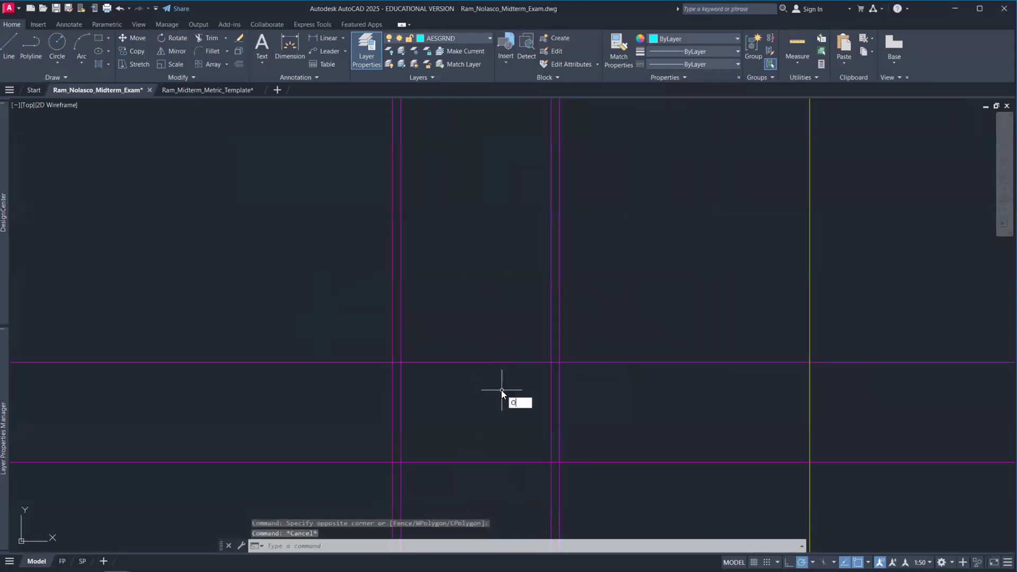
- Offset the window's upper and lower horizontal lines inward by 50, taking the distance from the spacing of the paired vertical lines
key(Return)
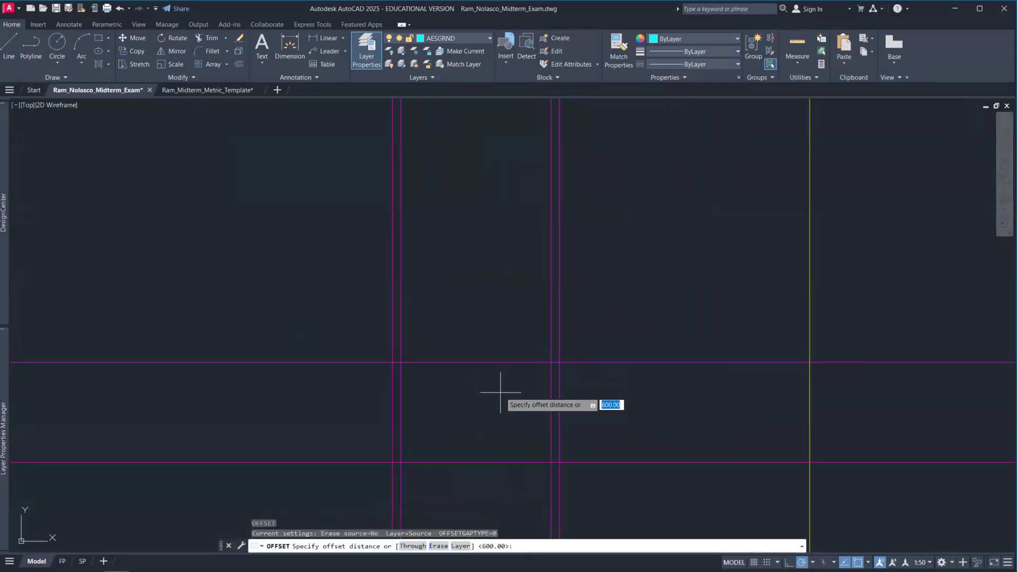
scroll(391, 370, up, 4)
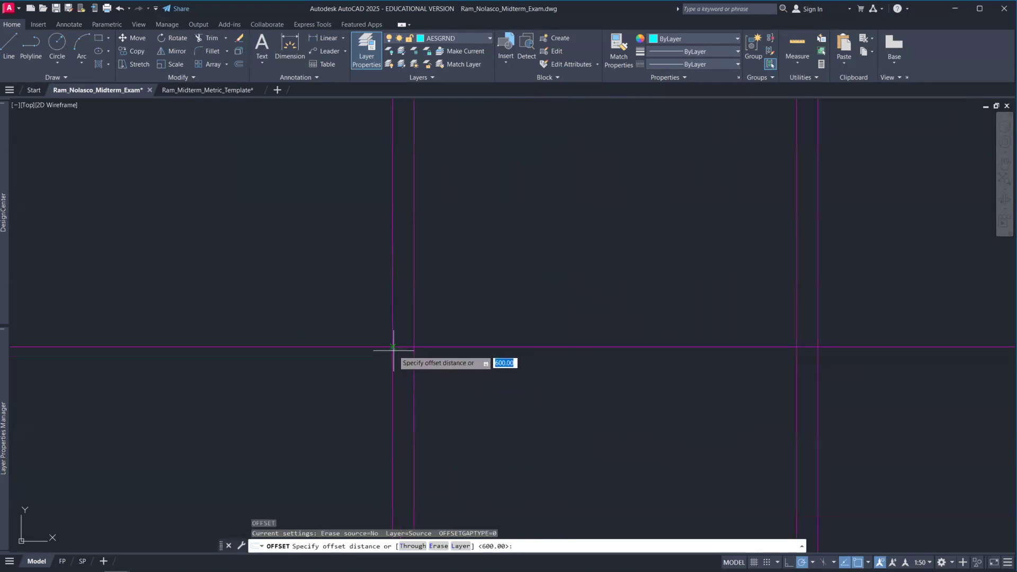
click(392, 347)
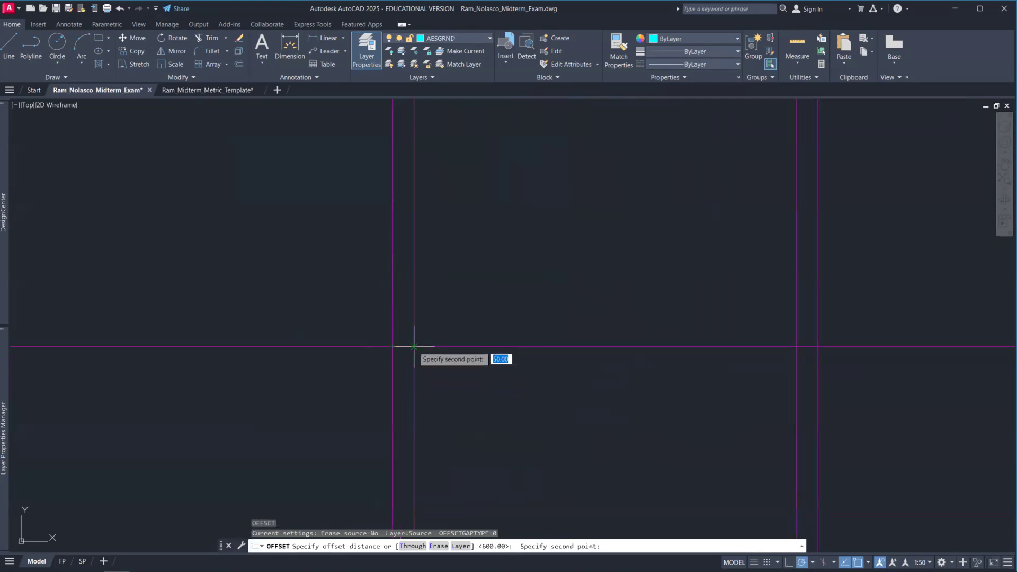
click(413, 347)
scroll(526, 374, down, 4)
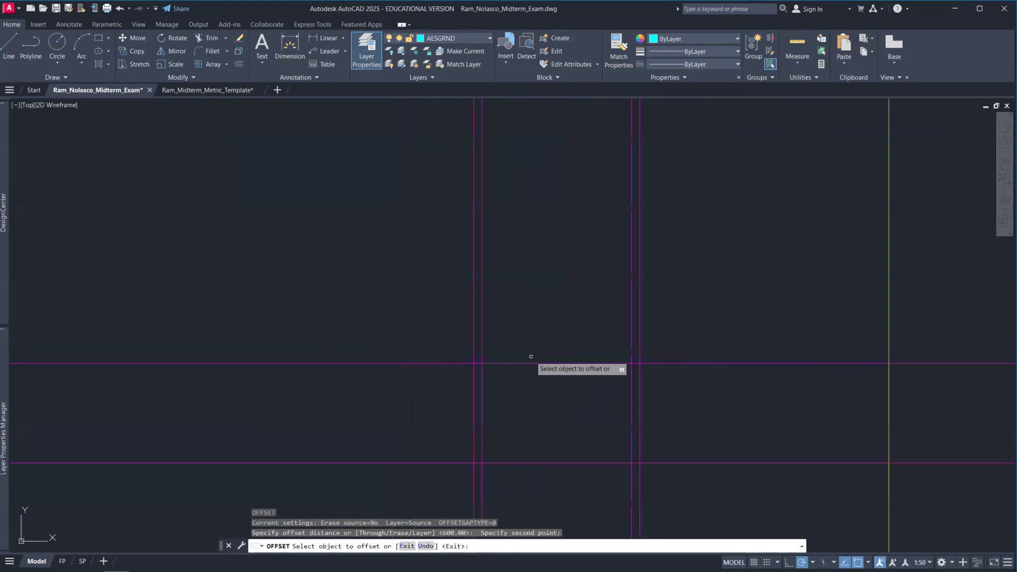
click(530, 363)
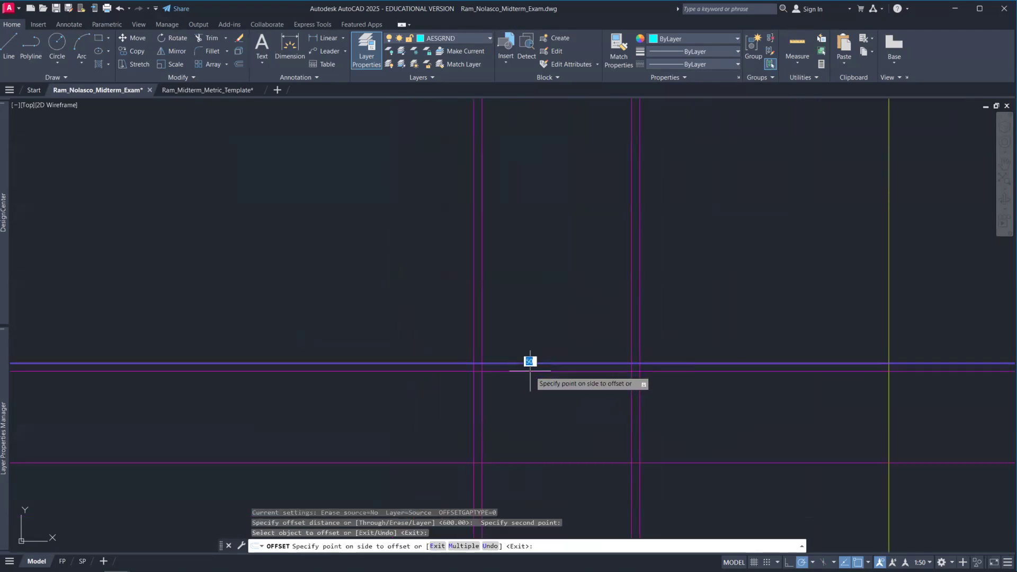
click(530, 370)
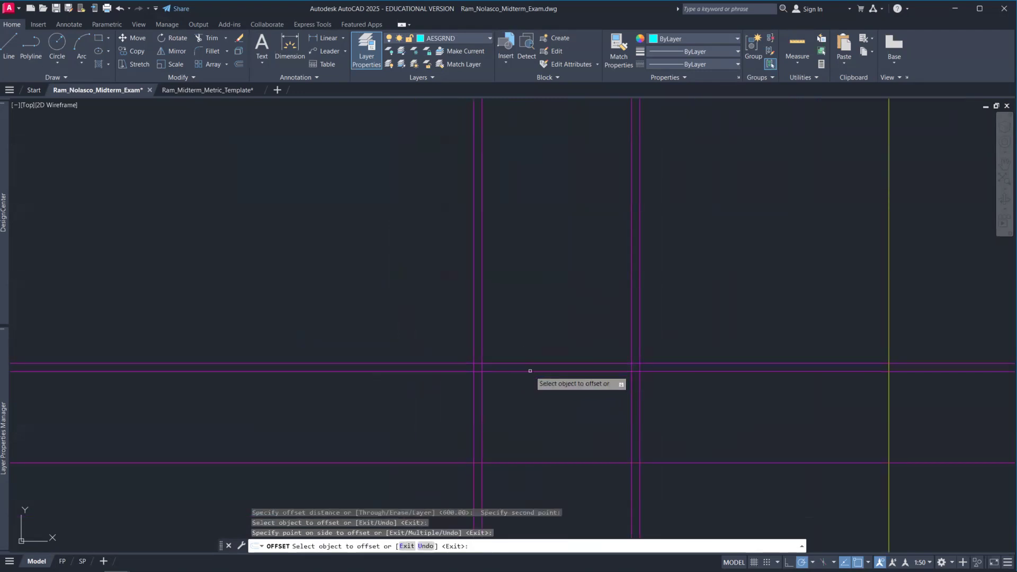
click(543, 462)
click(541, 446)
key(Escape)
key(Escape)
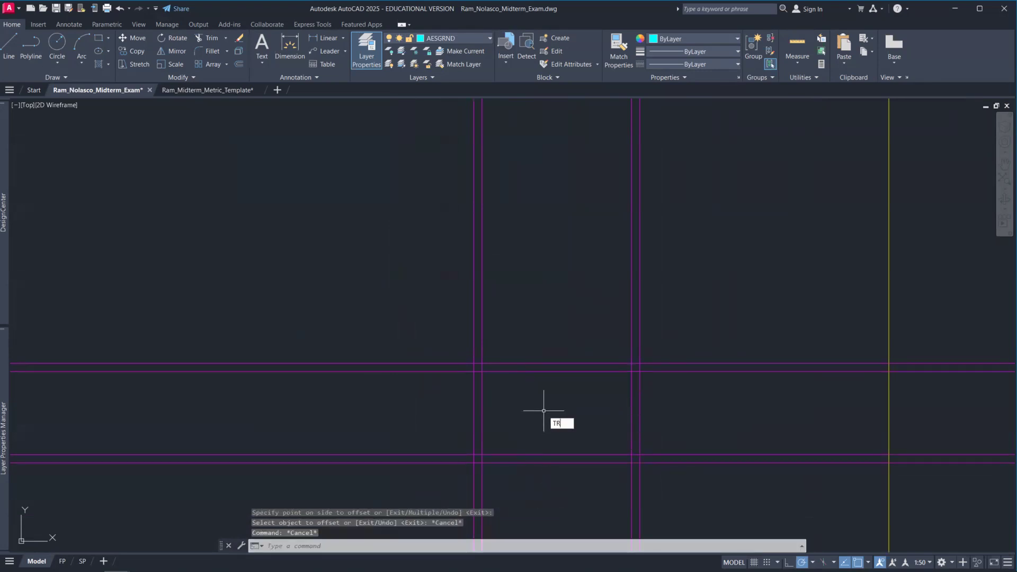
- Trim the horizontal and vertical window lines that extend outside the outer window frame on all four sides
text(TR)
key(Return)
drag(676, 501, 453, 504)
drag(435, 470, 418, 320)
mouse_move(431, 313)
mouse_down()
mouse_move(567, 295)
mouse_move(704, 420)
mouse_move(704, 492)
mouse_up()
- Trim the overlapping line ends at the four corners between the inner and outer window frames
scroll(499, 391, up, 2)
drag(457, 329, 445, 344)
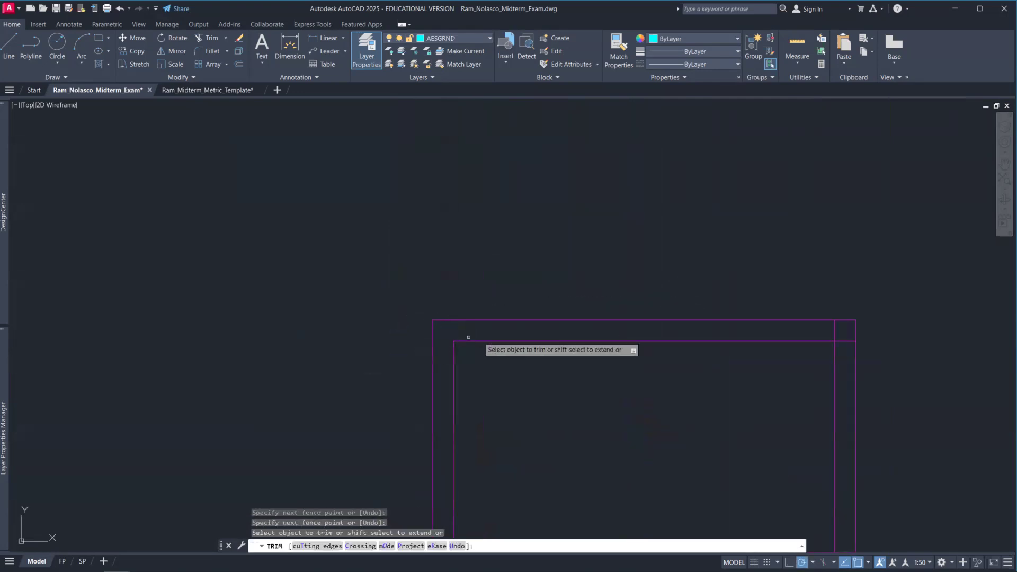
mouse_move(846, 347)
mouse_down()
mouse_move(840, 329)
mouse_move(822, 336)
mouse_up()
scroll(786, 380, down, 2)
middle_drag(749, 408, 653, 305)
scroll(513, 372, up, 4)
drag(457, 415, 431, 392)
scroll(529, 404, down, 3)
scroll(865, 411, up, 3)
mouse_move(865, 410)
mouse_down()
mouse_move(856, 415)
mouse_move(869, 386)
mouse_move(862, 393)
mouse_up()
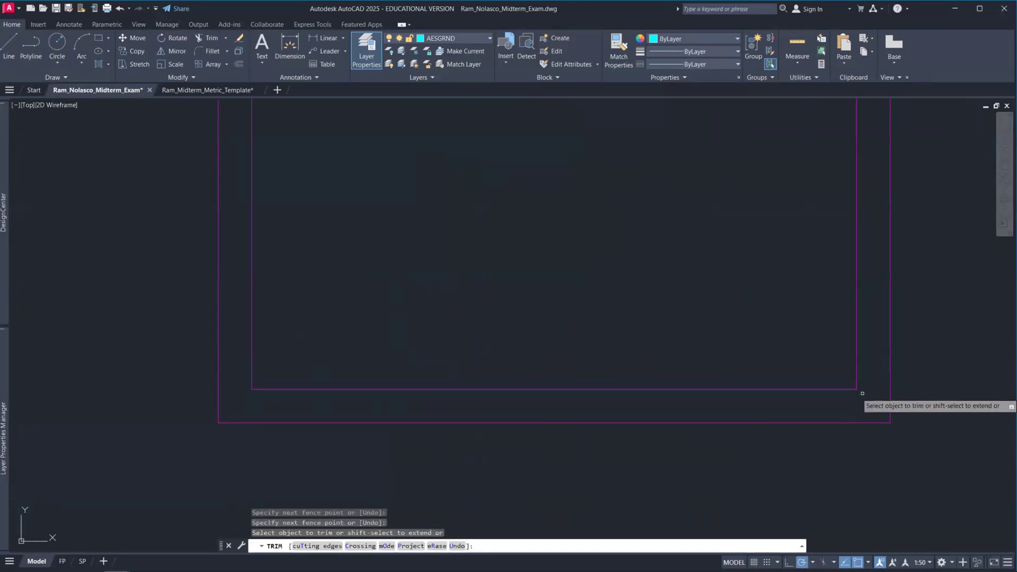
- Change the colour of the four inner window frame lines to Green
scroll(874, 408, down, 3)
click(874, 405)
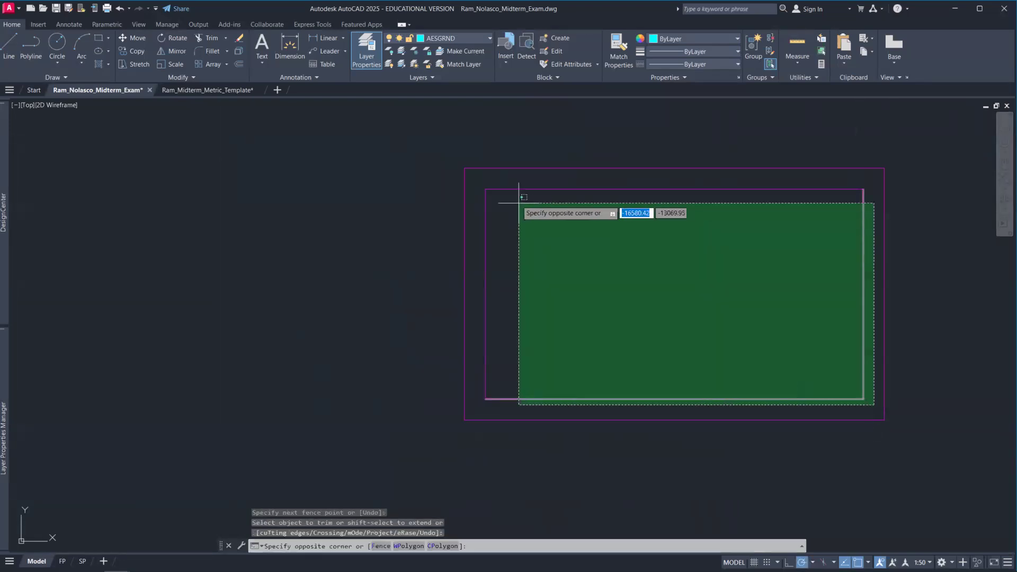
click(519, 202)
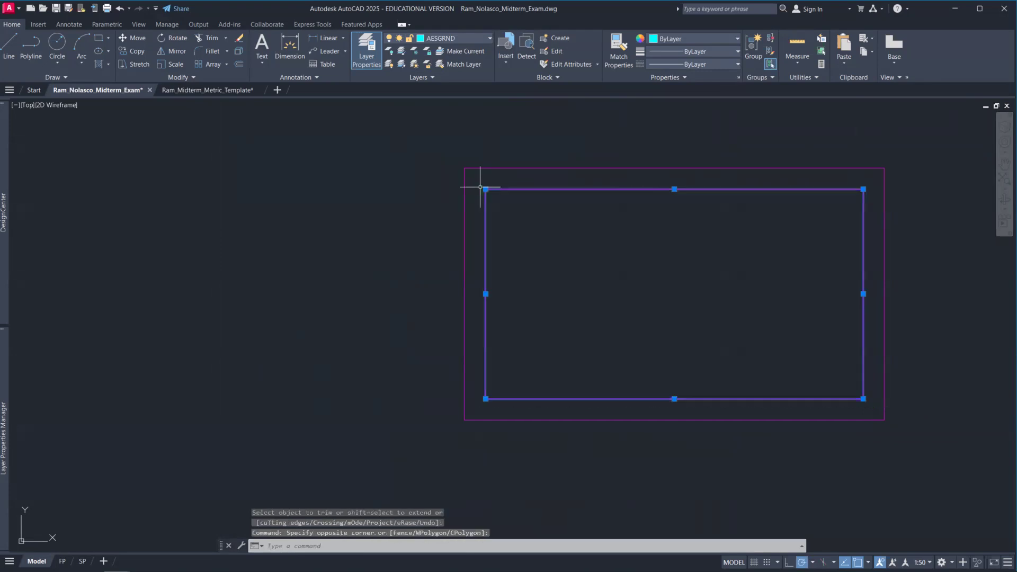
click(673, 38)
click(671, 137)
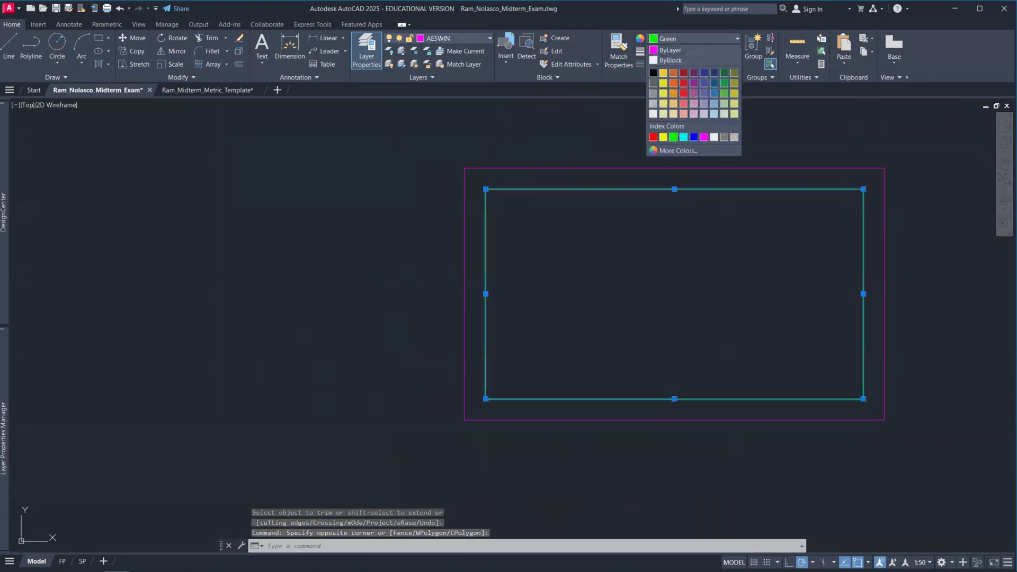
key(Escape)
- Delete the leftover horizontal window lines beside the window and the vertical projection line they start from beneath the fascia
scroll(673, 286, down, 6)
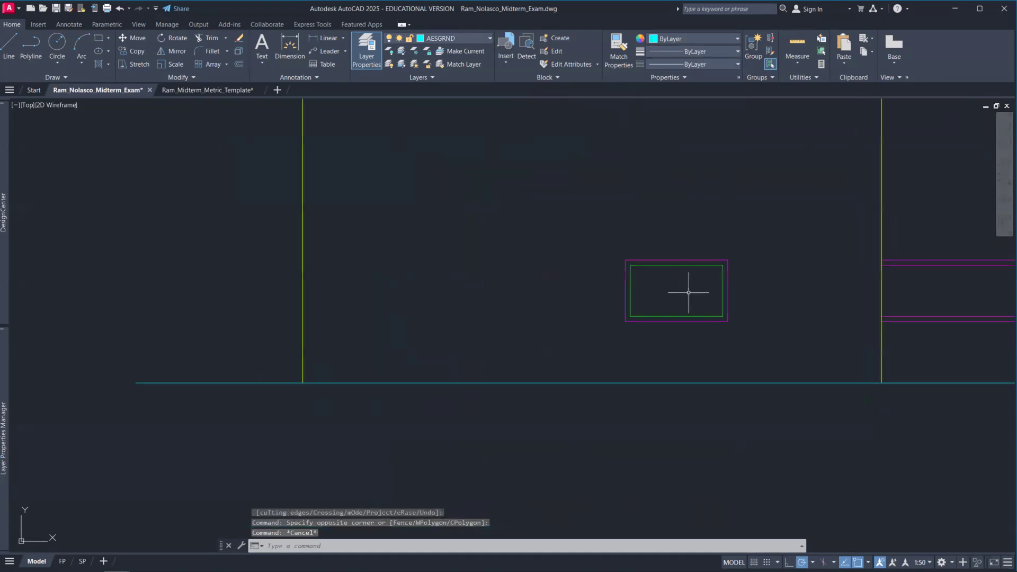
scroll(620, 332, down, 5)
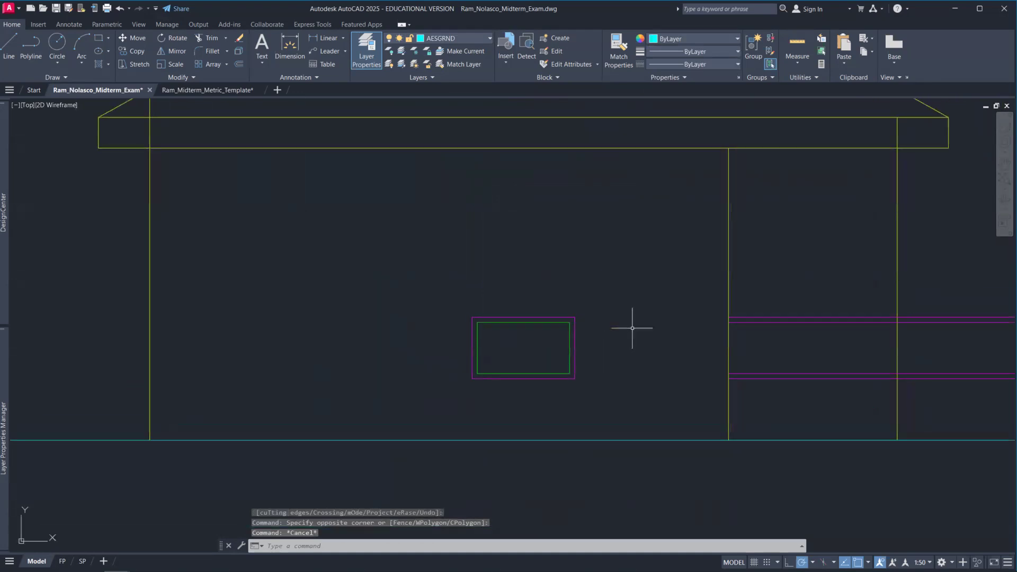
scroll(651, 224, down, 2)
middle_drag(646, 225, 620, 255)
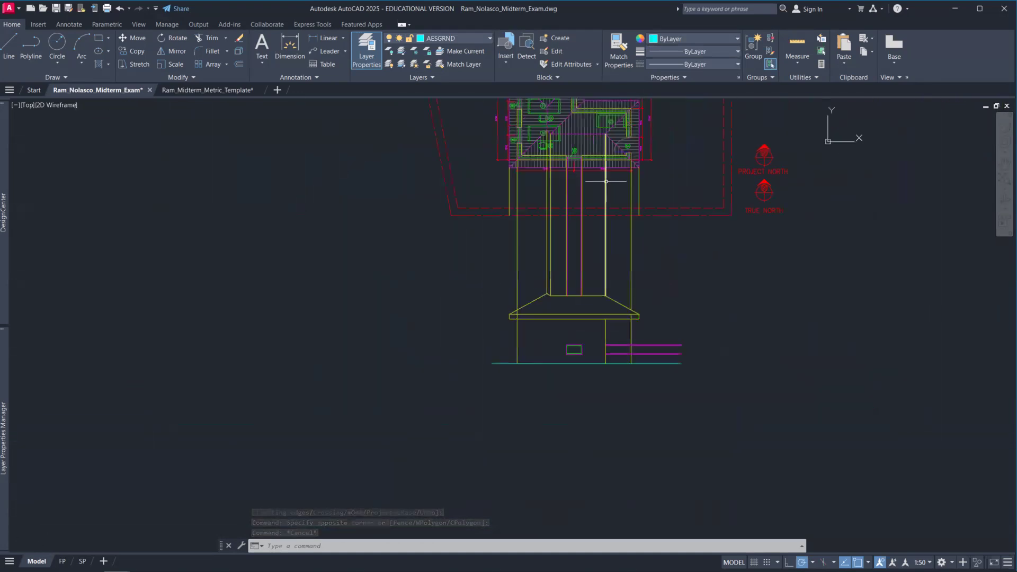
scroll(618, 360, up, 2)
scroll(618, 359, up, 2)
drag(613, 358, 581, 297)
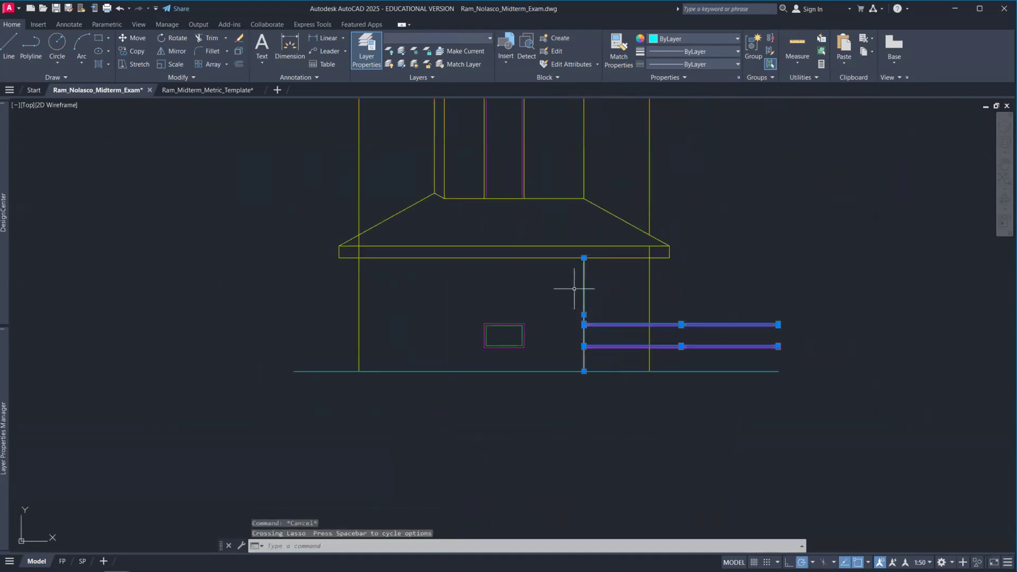
key(Delete)
- Try erasing all projection lines between the floor plan and the elevation, and undo the erasure
scroll(573, 288, down, 4)
middle_drag(572, 291, 546, 376)
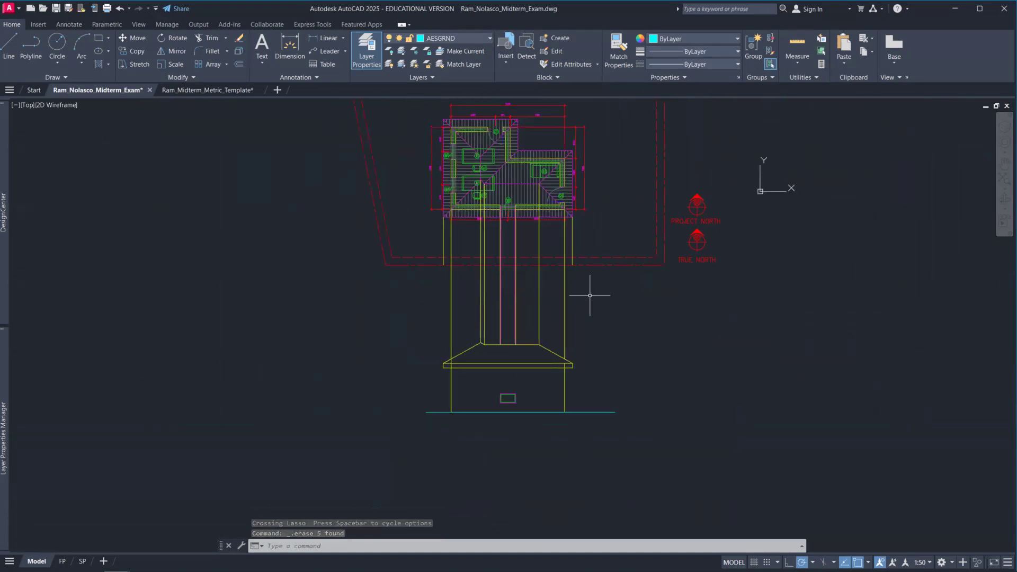
drag(597, 231, 435, 240)
key(Delete)
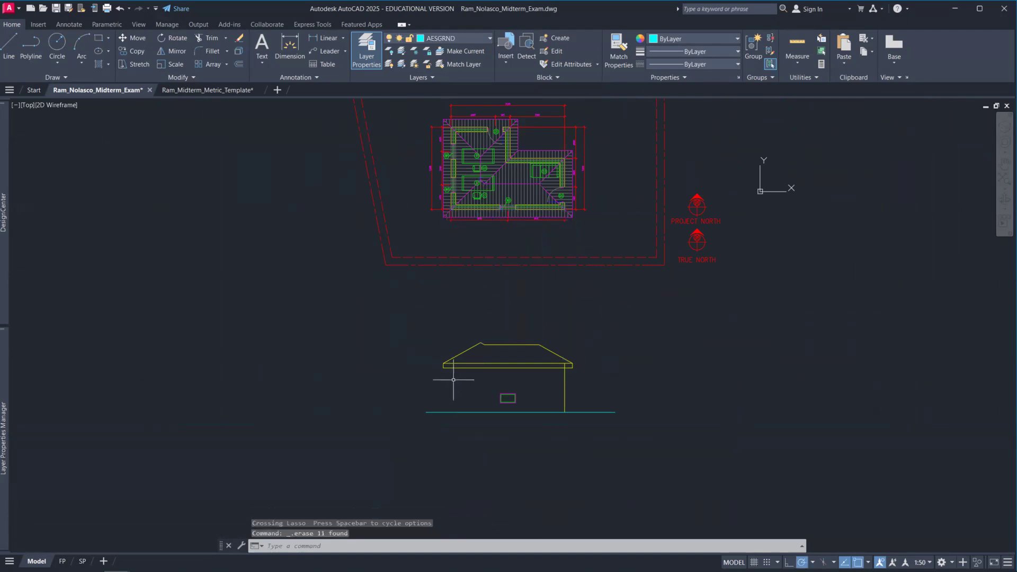
key(ctrl+z)
key(Escape)
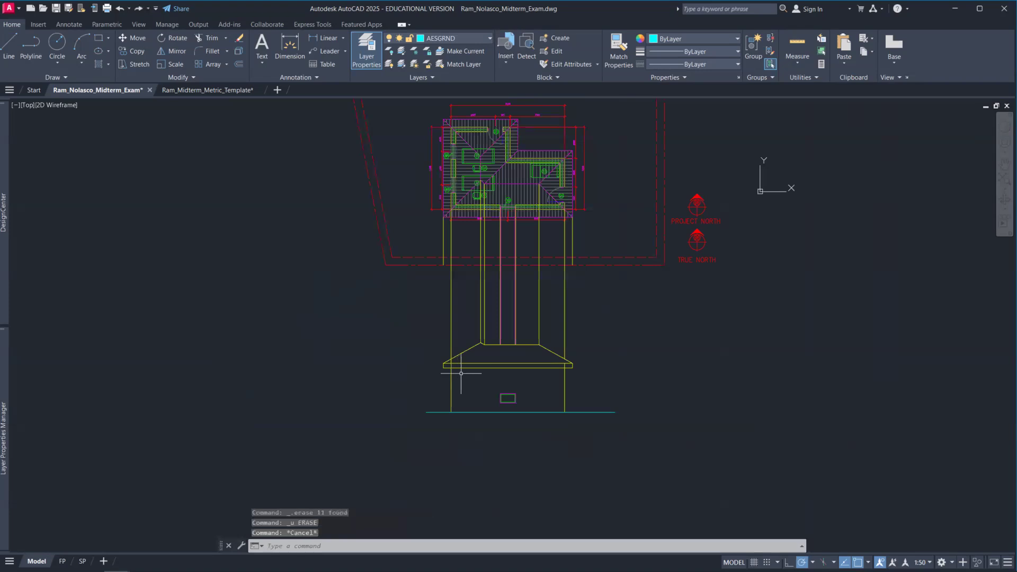
- Trim the west wall's projection line where it crosses the fascia band of the elevation
text(tr)
key(Return)
scroll(460, 373, up, 6)
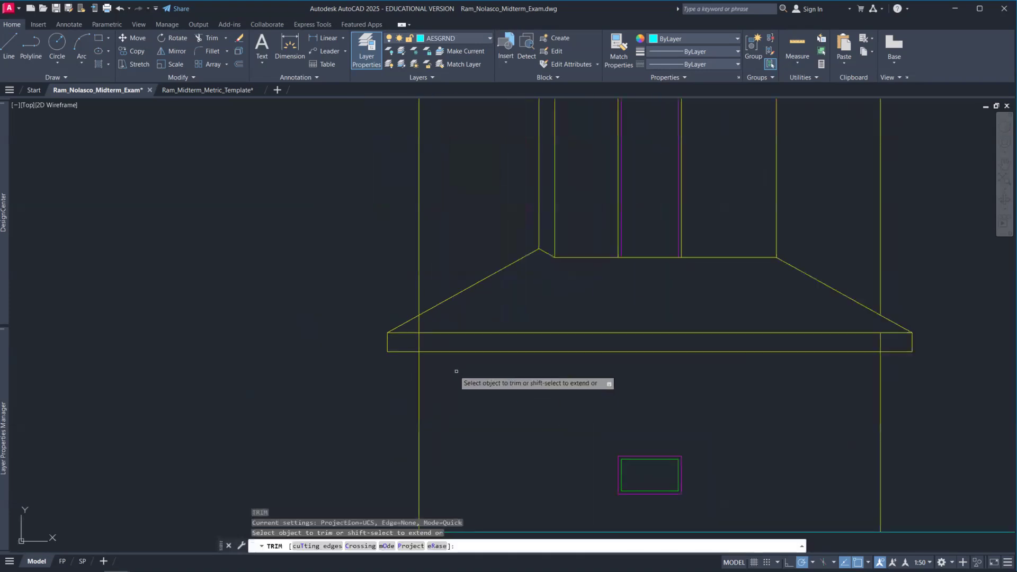
click(434, 343)
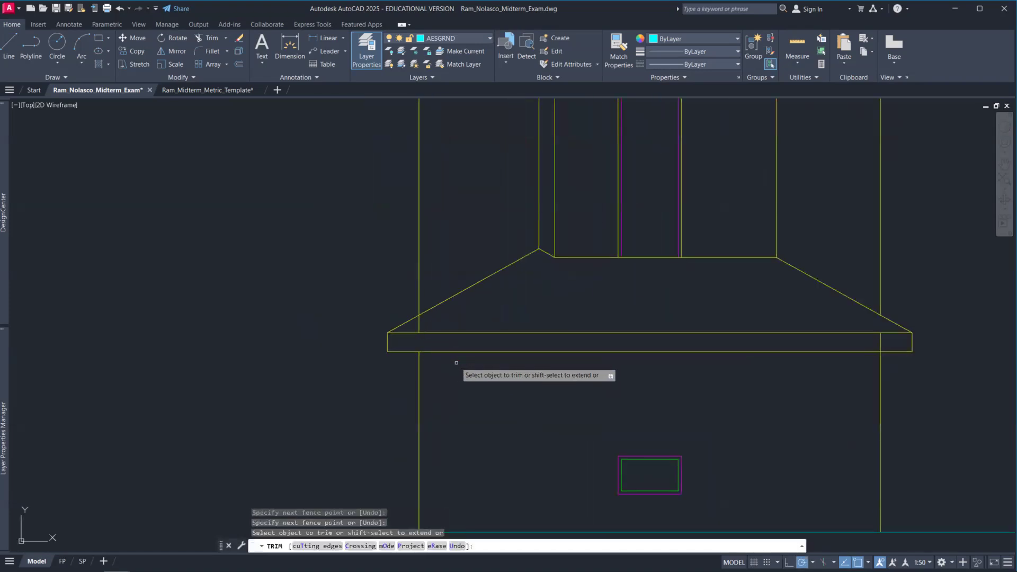
key(Return)
key(Return)
- Erase all vertical projection lines between the floor plan and the south elevation
scroll(469, 369, down, 6)
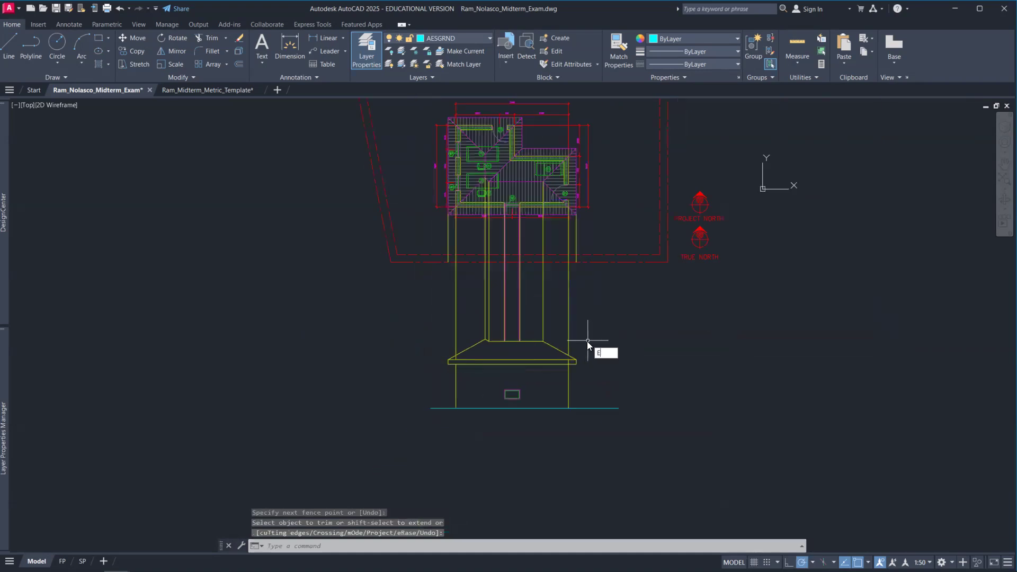
text(E)
key(Return)
mouse_move(588, 235)
mouse_down()
mouse_move(447, 231)
mouse_move(462, 251)
mouse_up()
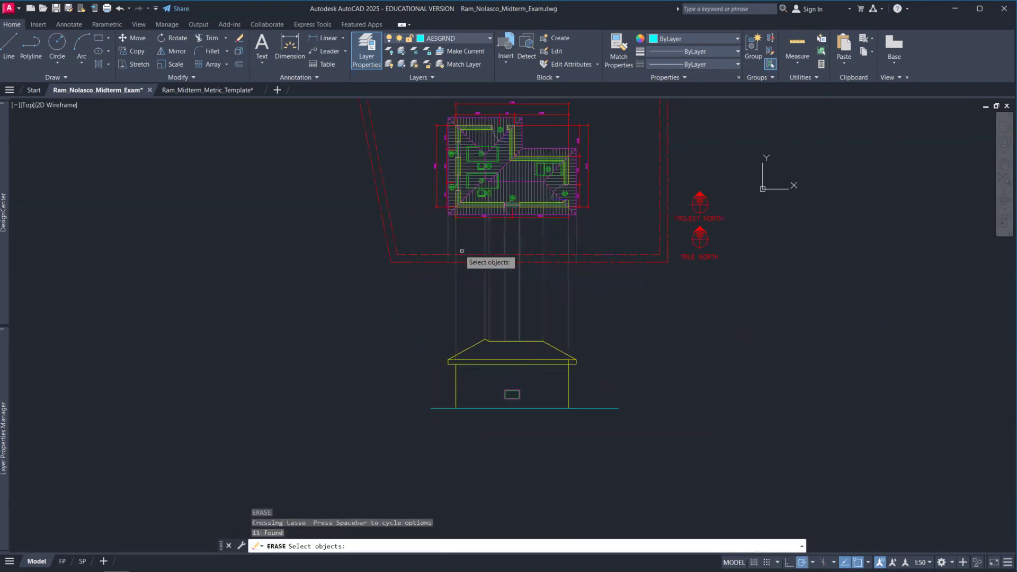
key(Return)
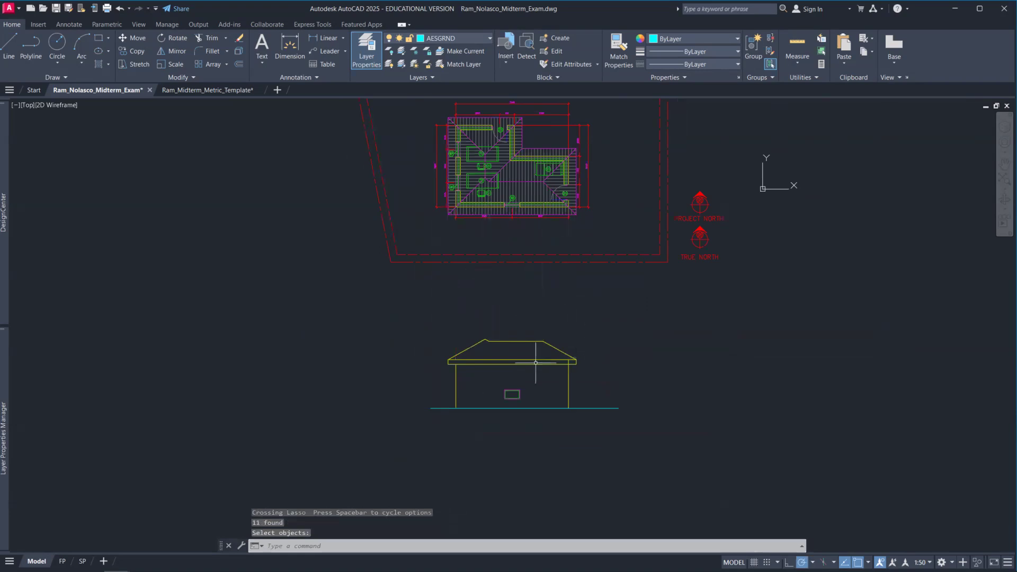
- Hatch the roof area of the south elevation with the user-defined pattern in colour 8, at angle 90 and spacing 200
scroll(511, 354, up, 4)
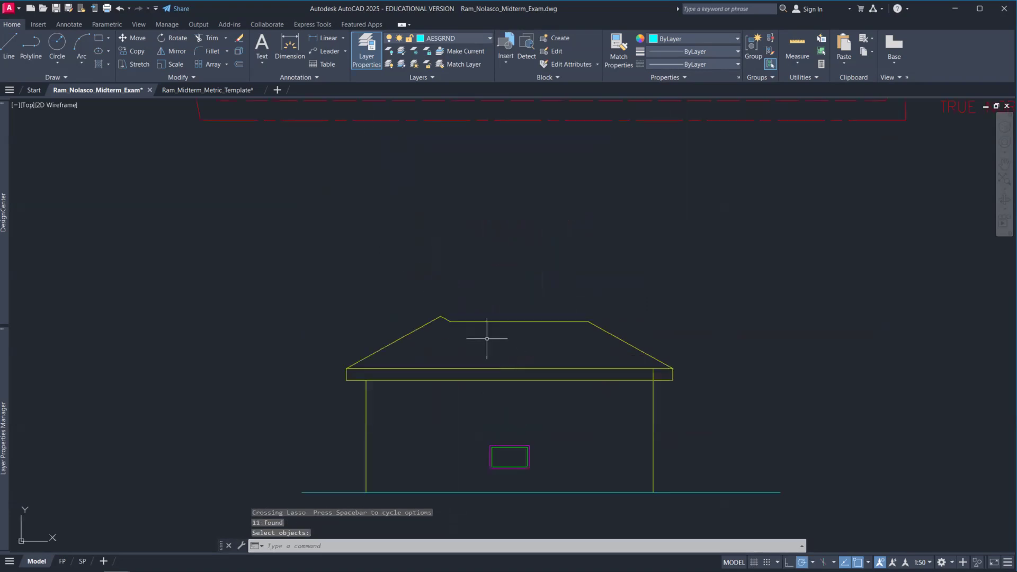
text(hatch)
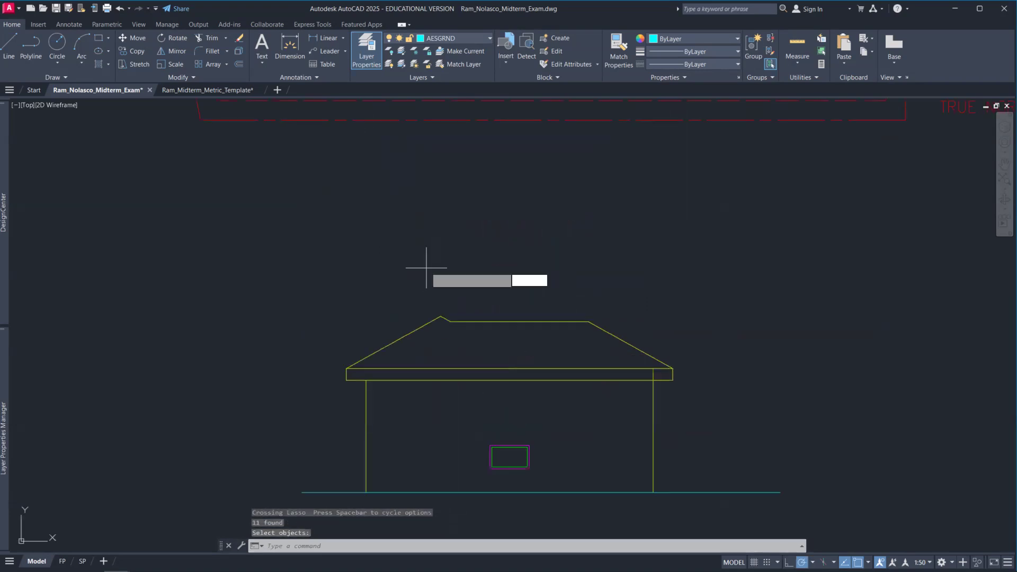
key(Return)
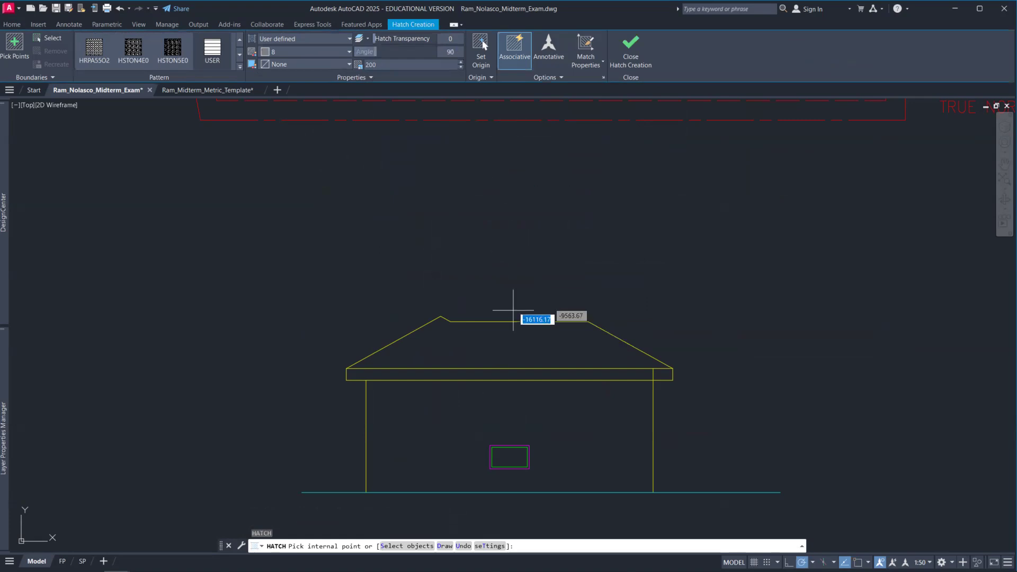
click(496, 340)
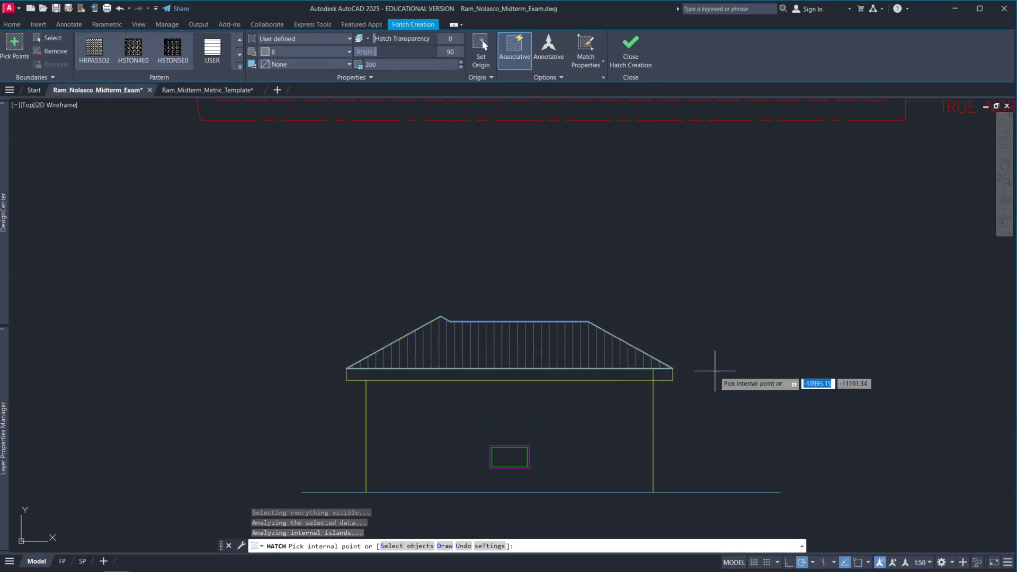
key(Return)
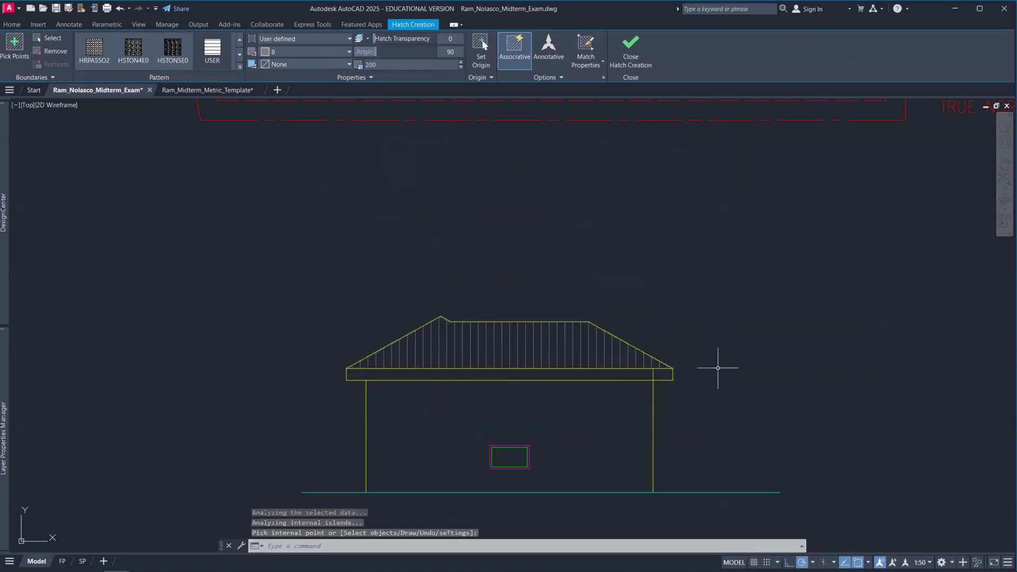
text(E)
key(Return)
key(Escape)
key(Escape)
- Trim the east wall line where it crosses the fascia band of the south elevation
text(tr)
key(Return)
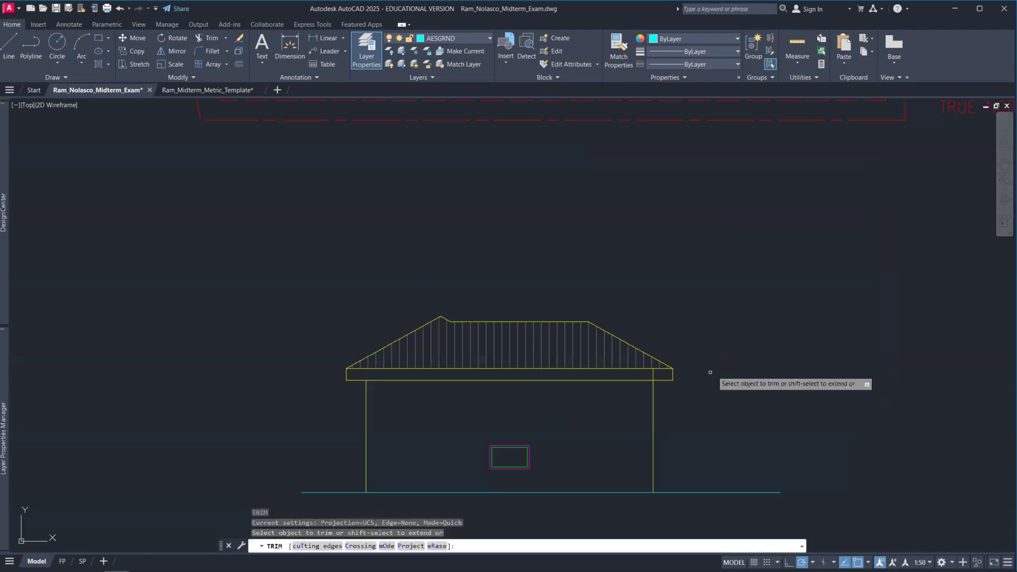
click(652, 374)
key(Escape)
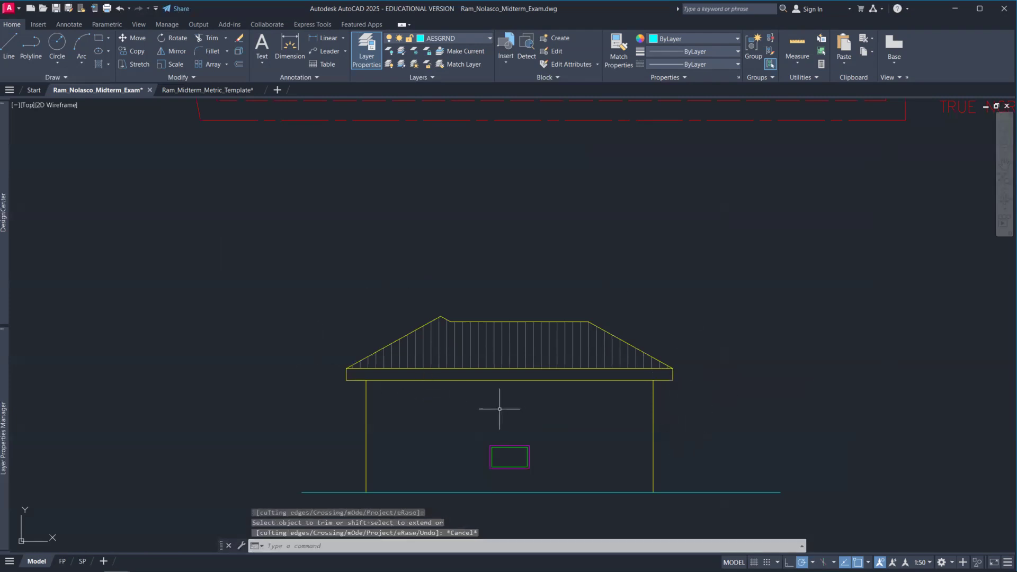
- Change the colour of the horizontal line between the hatched roof and the fascia to Magenta
middle_drag(517, 411, 491, 358)
scroll(457, 362, up, 2)
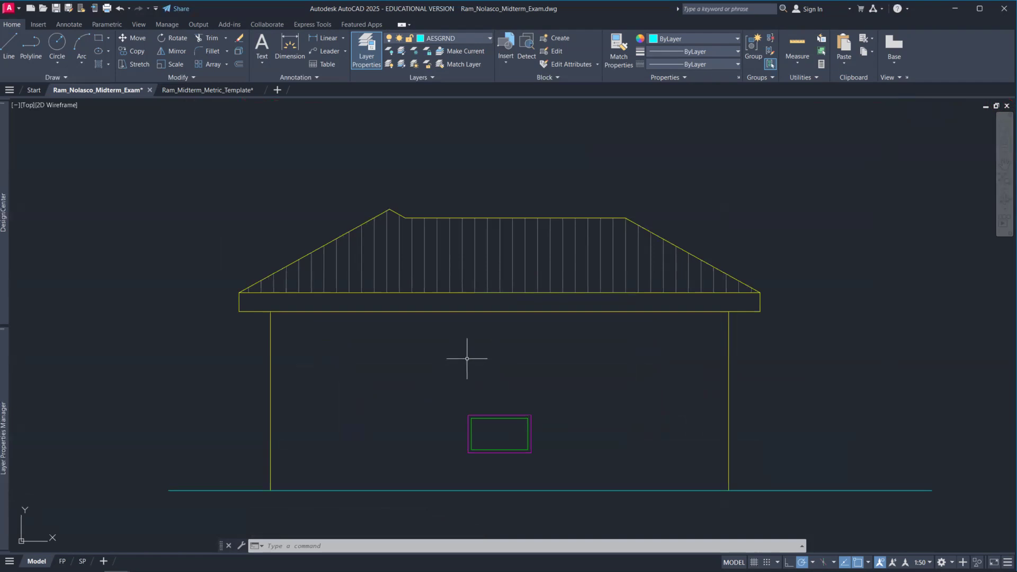
click(434, 291)
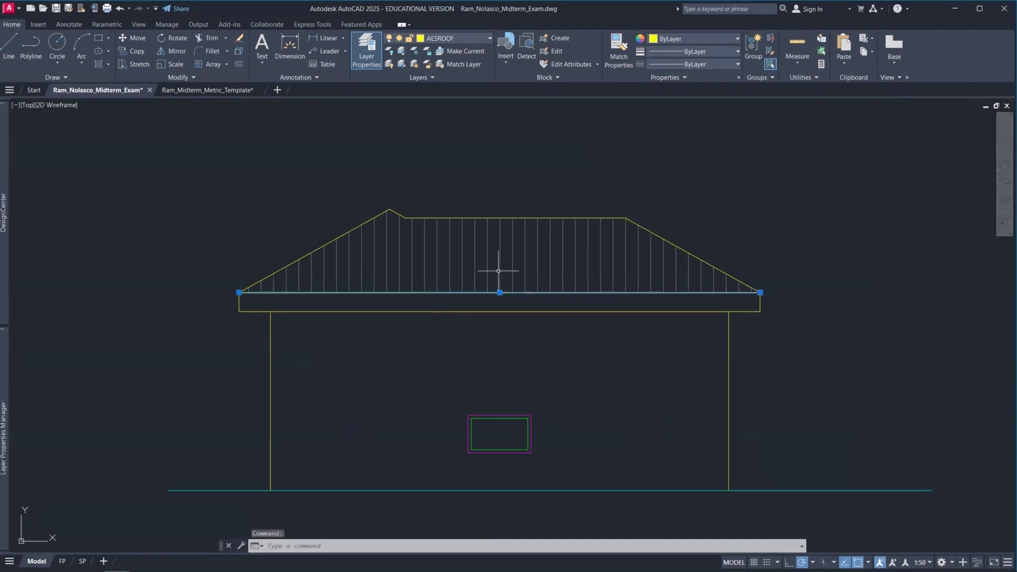
click(665, 38)
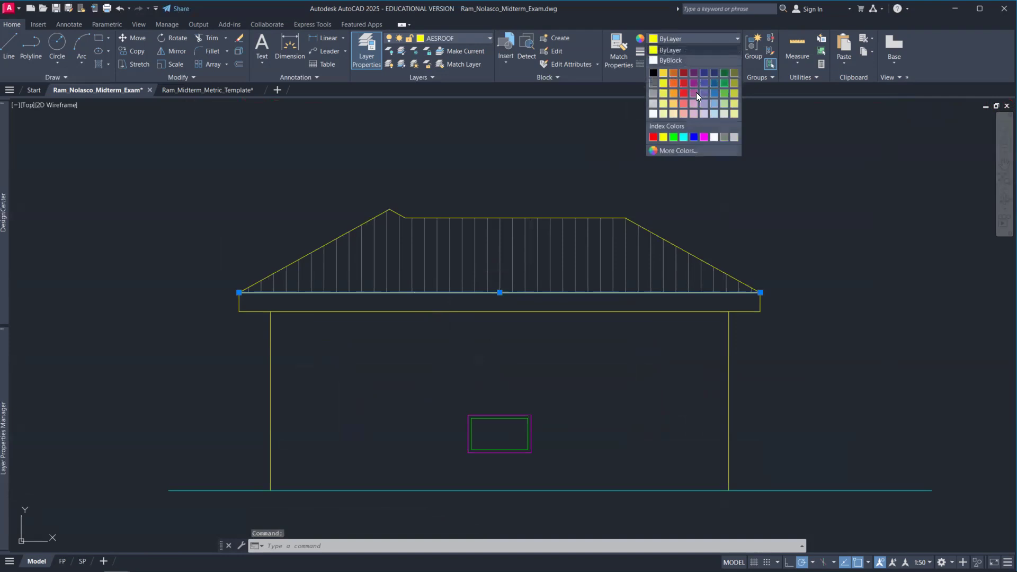
click(703, 137)
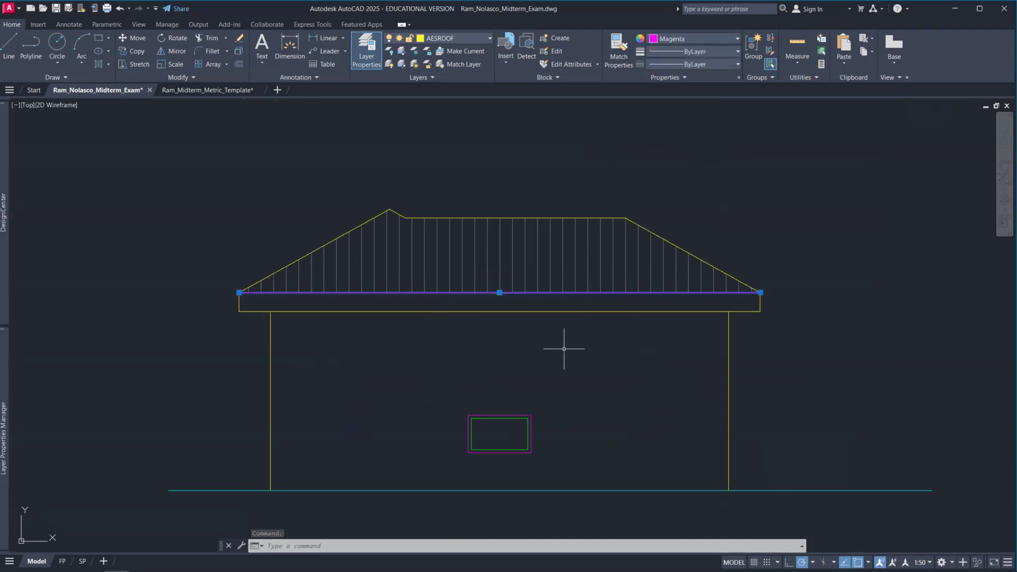
key(Escape)
key(Escape)
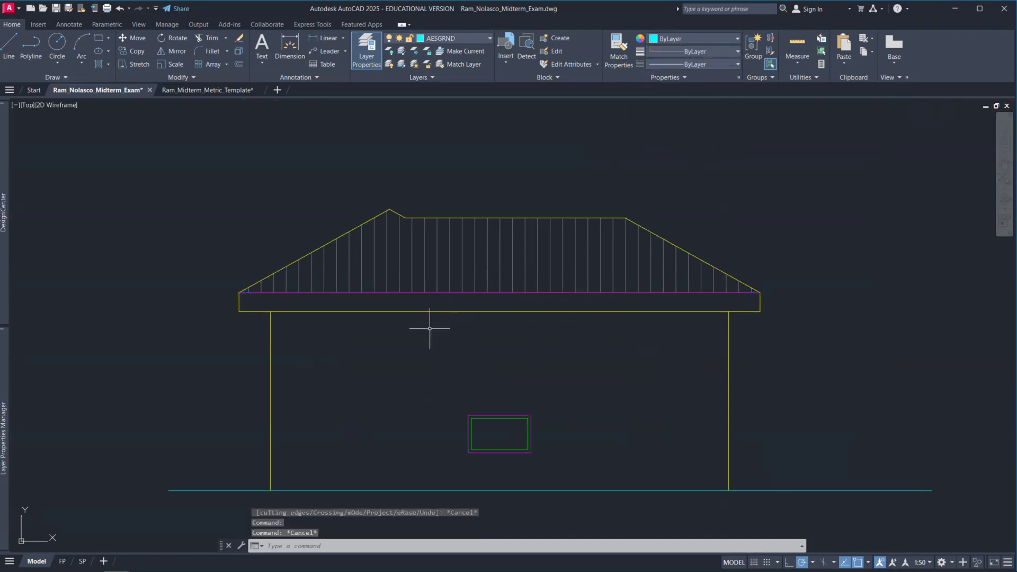
- Examine the reference elevations on the Midterm Review page in Firefox and compare them with the floor plan and south elevation in AutoCAD
key(alt+Tab)
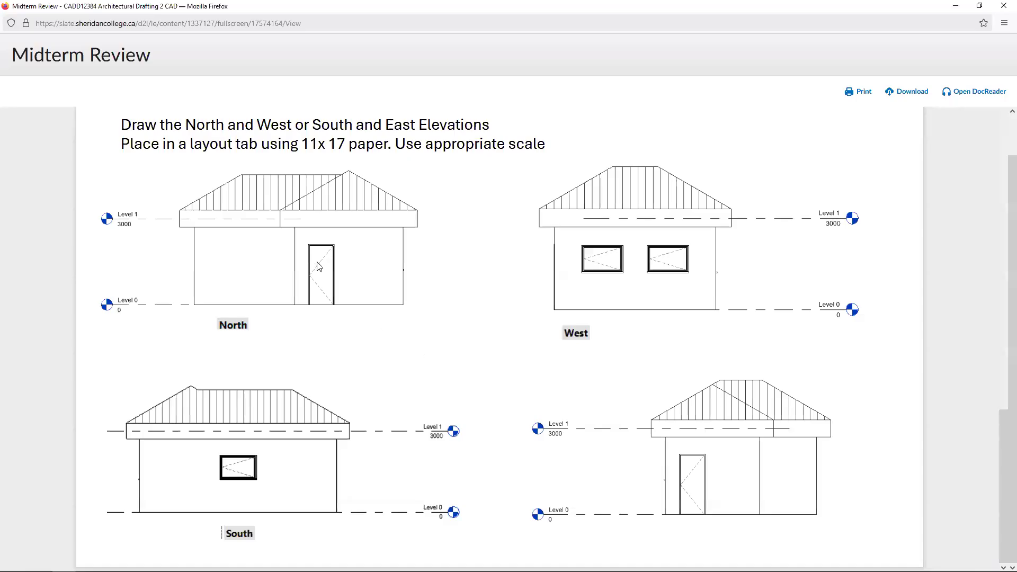
key(alt+Tab)
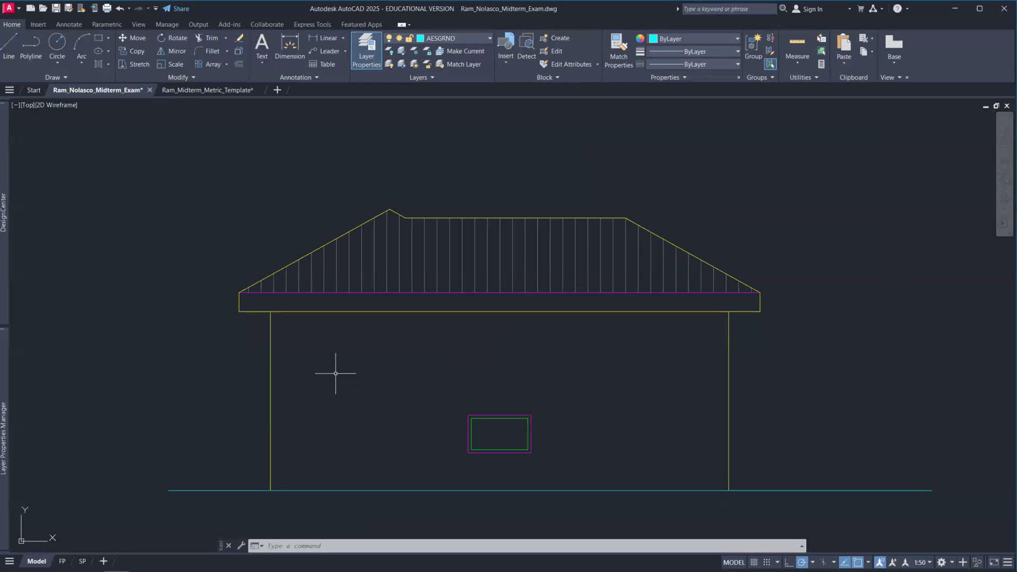
scroll(353, 381, down, 3)
scroll(353, 379, down, 2)
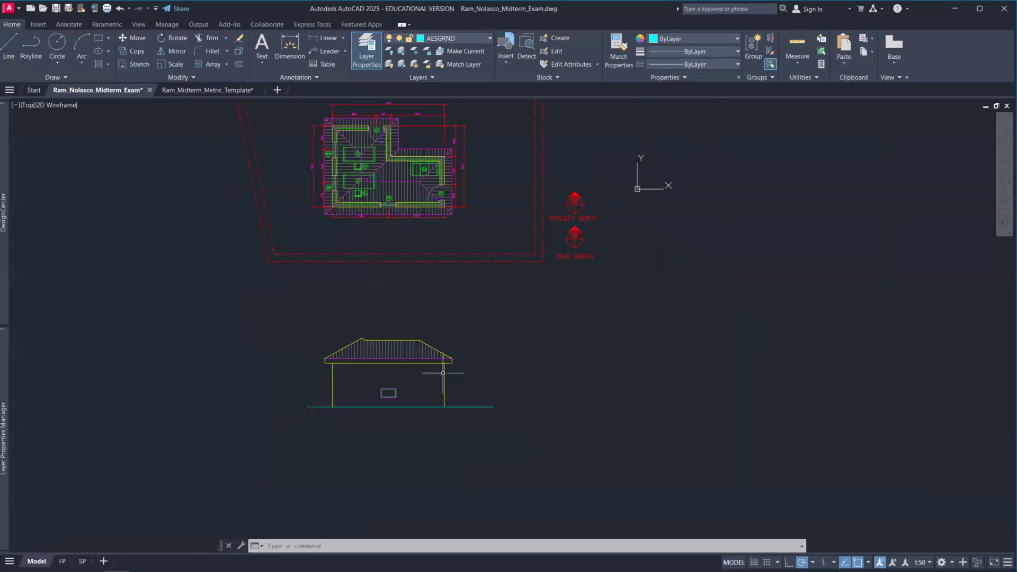
middle_drag(507, 329, 601, 375)
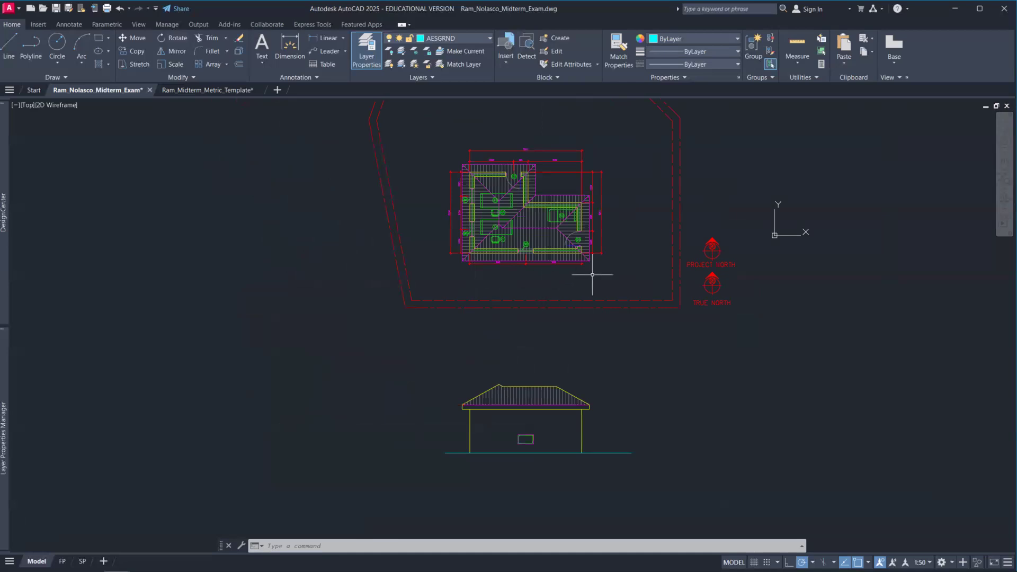
middle_drag(627, 270, 460, 310)
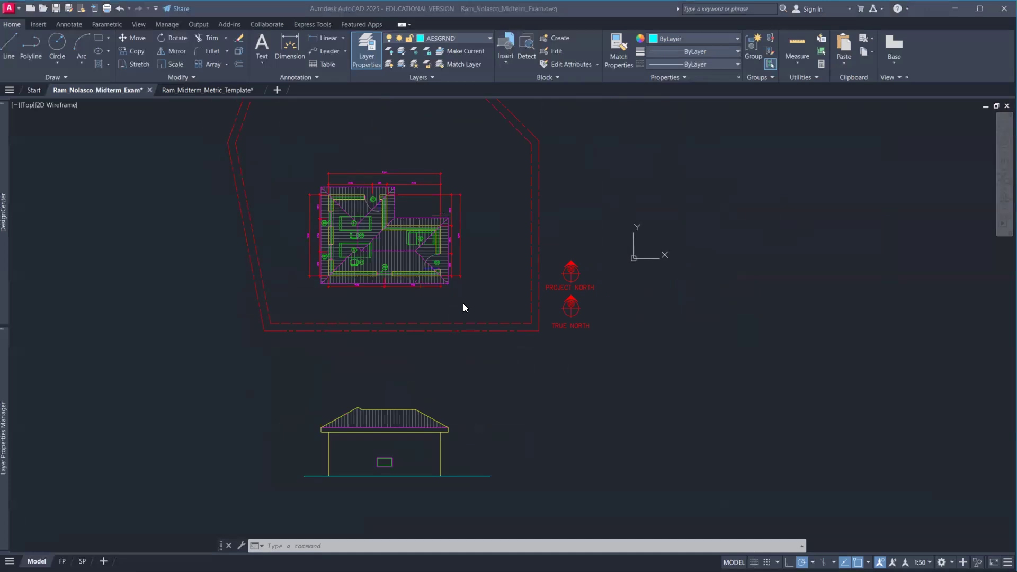
key(alt+Tab)
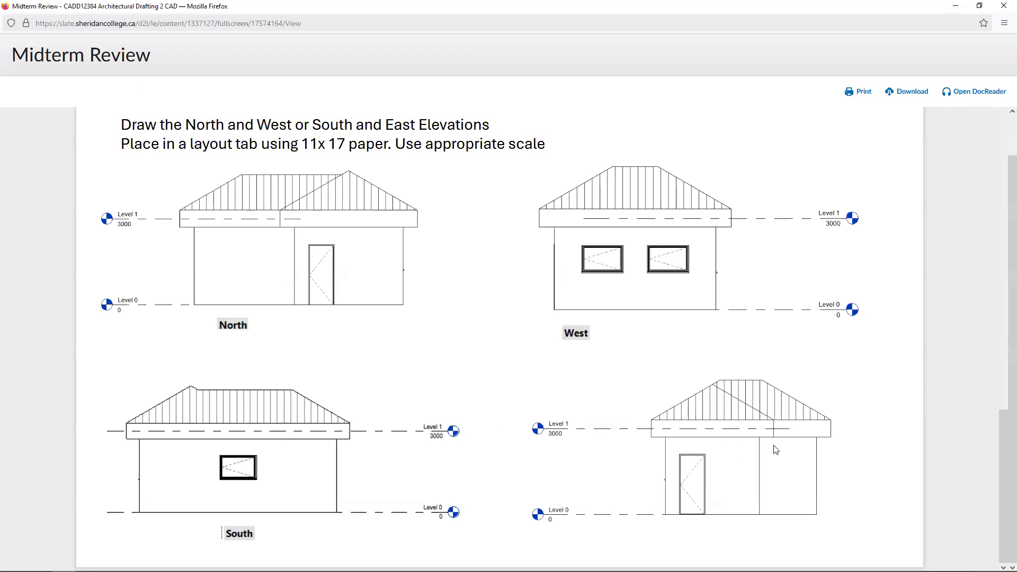
key(alt+Tab)
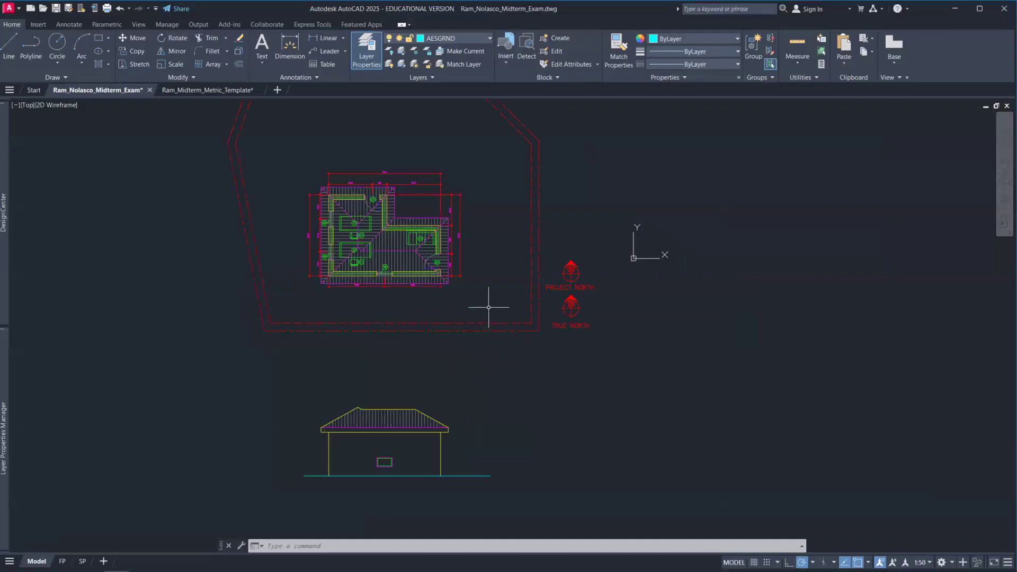
- Draw a diagonal line about 27965 long at 315° from the southeast corner of the plan's roof outline
scroll(465, 296, up, 2)
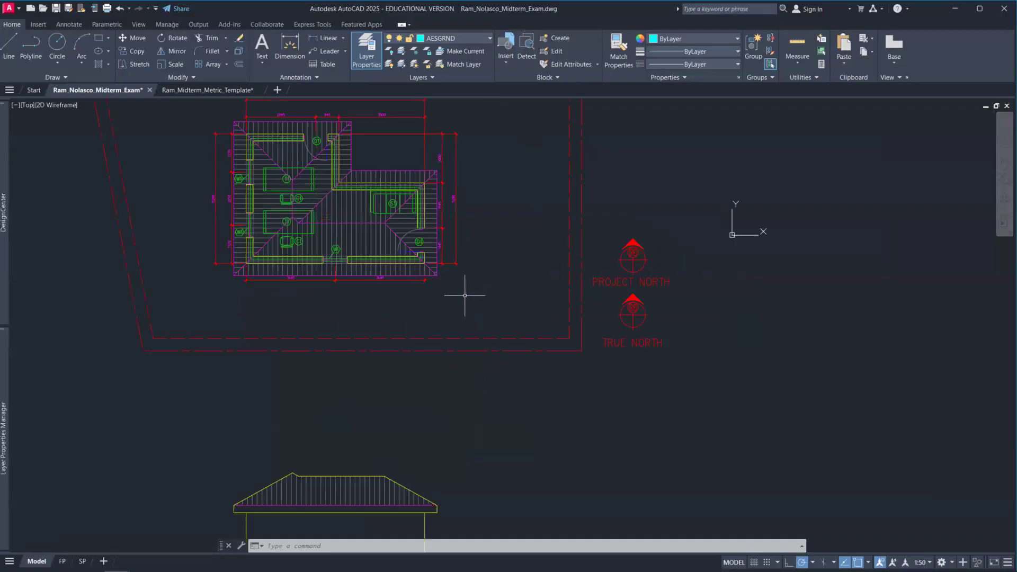
text(l)
key(Return)
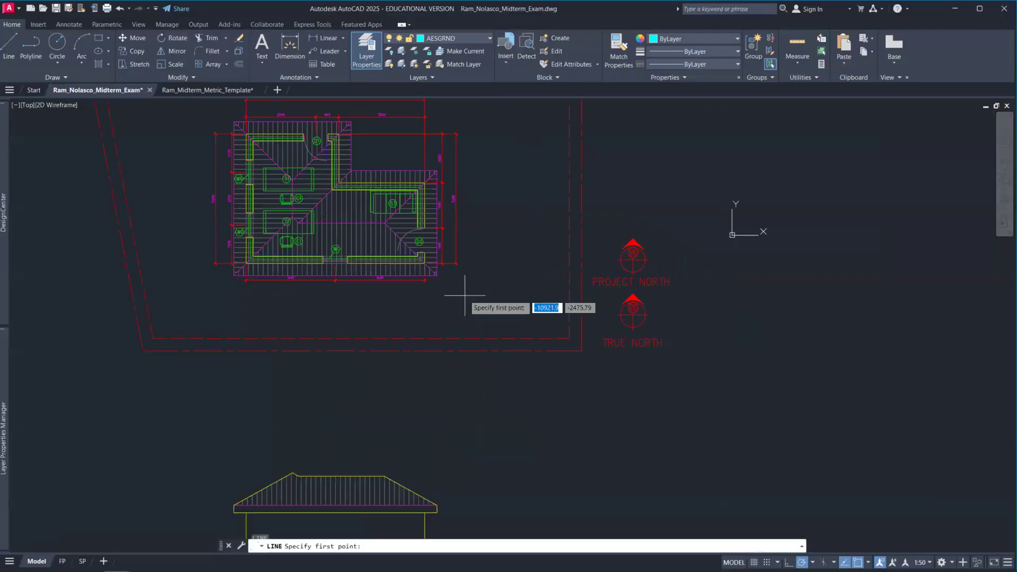
click(436, 275)
scroll(690, 497, down, 6)
middle_drag(731, 493, 593, 347)
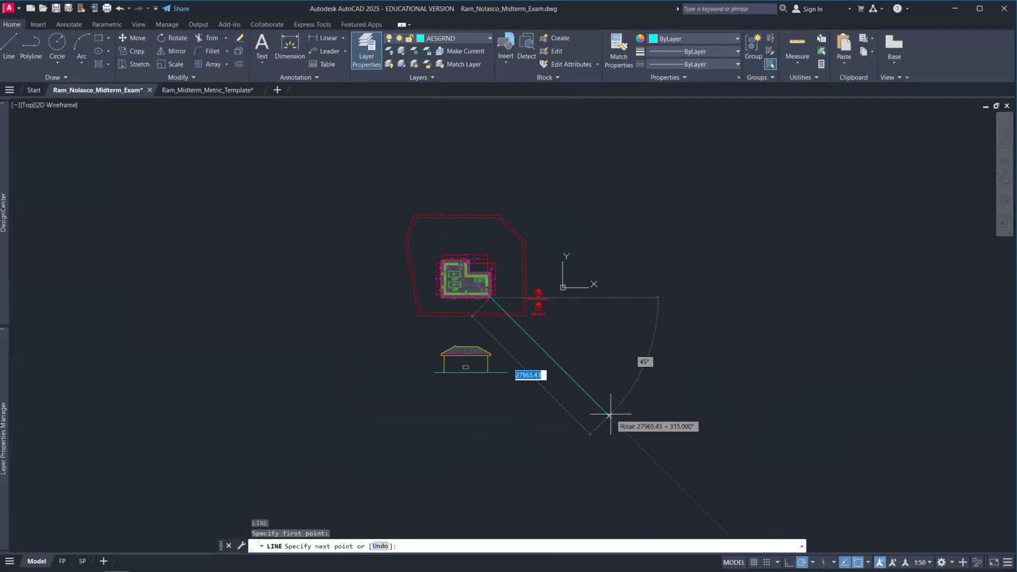
click(609, 416)
key(Return)
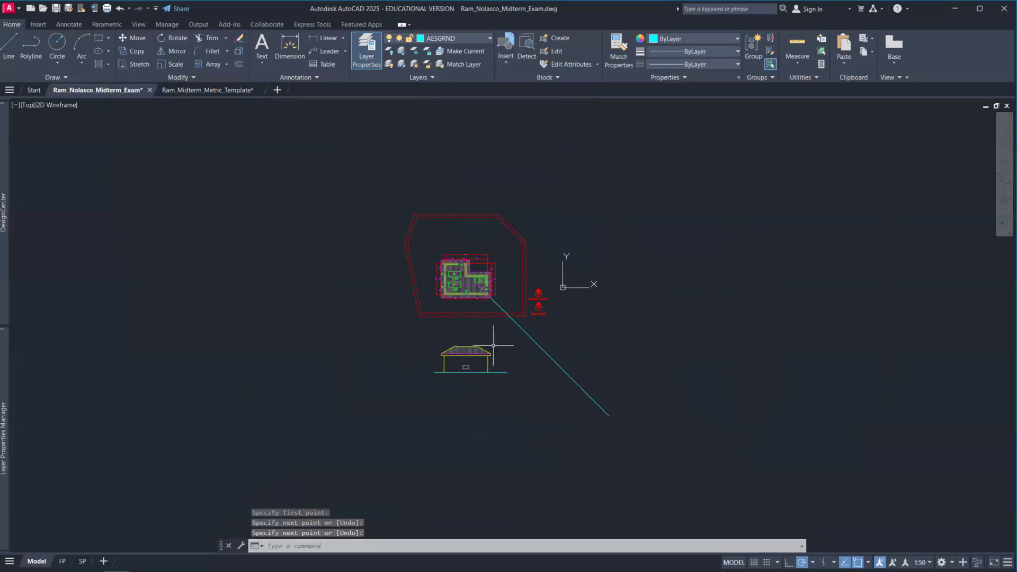
- Mirror the whole south elevation with its ground line about the diagonal line, keeping the source objects
text(MI)
key(Return)
click(414, 333)
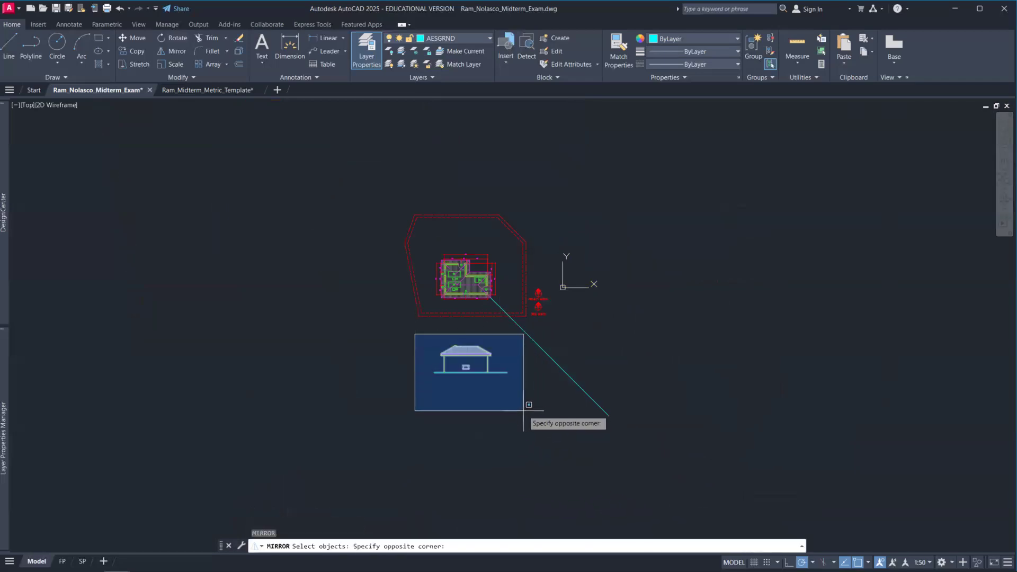
click(521, 413)
key(Return)
scroll(490, 295, up, 10)
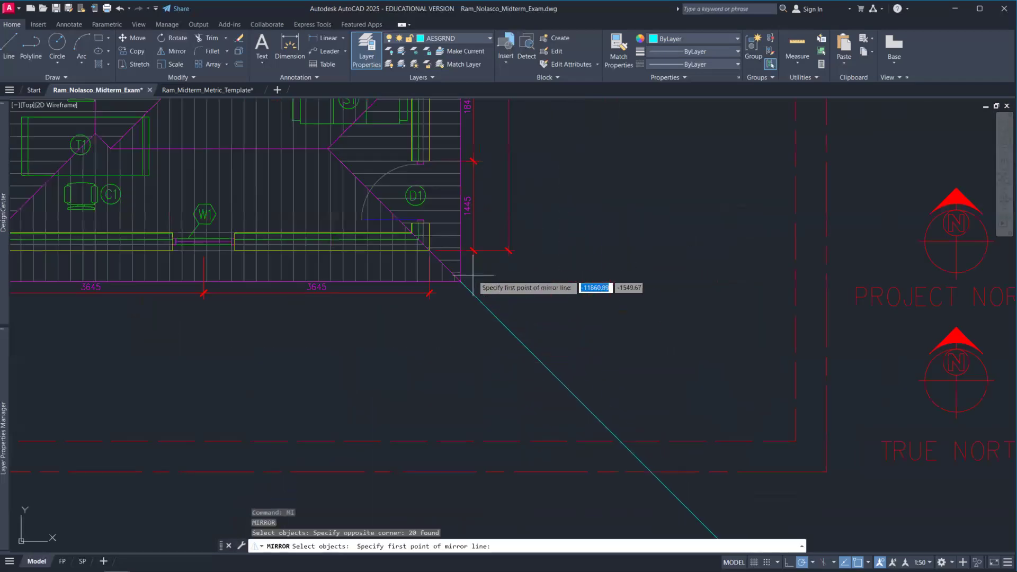
click(461, 281)
scroll(544, 341, down, 8)
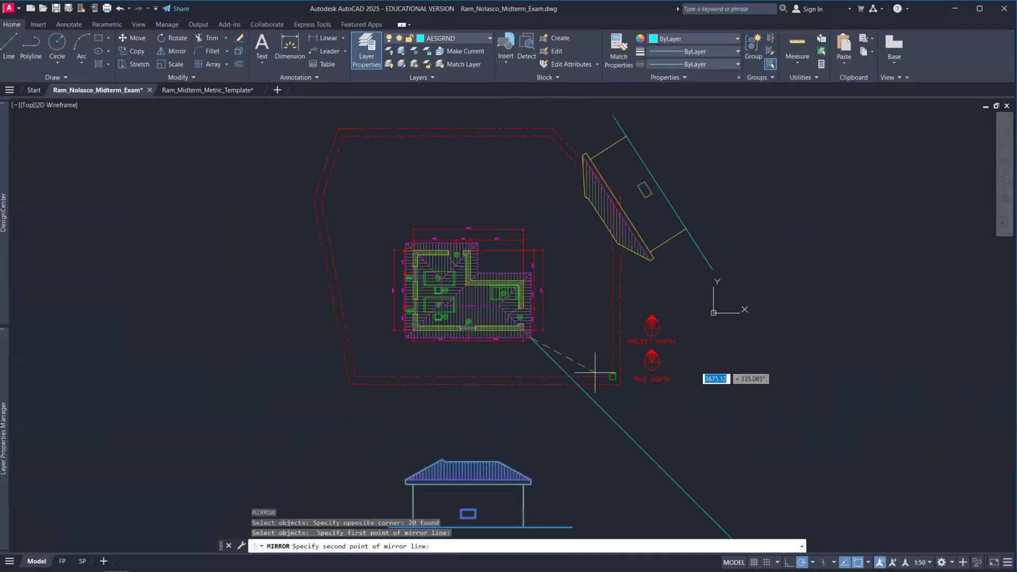
middle_drag(736, 471, 589, 341)
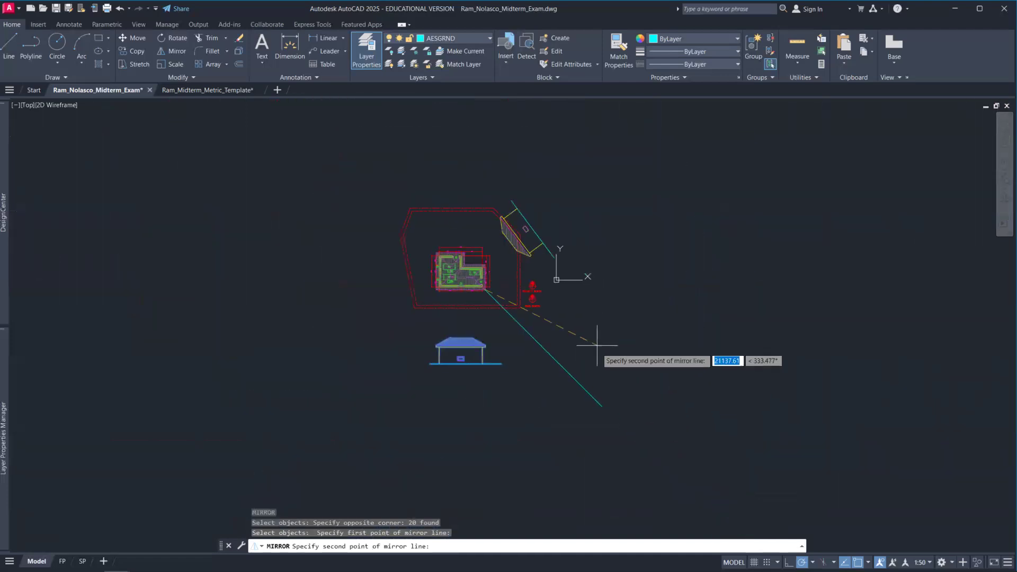
click(601, 406)
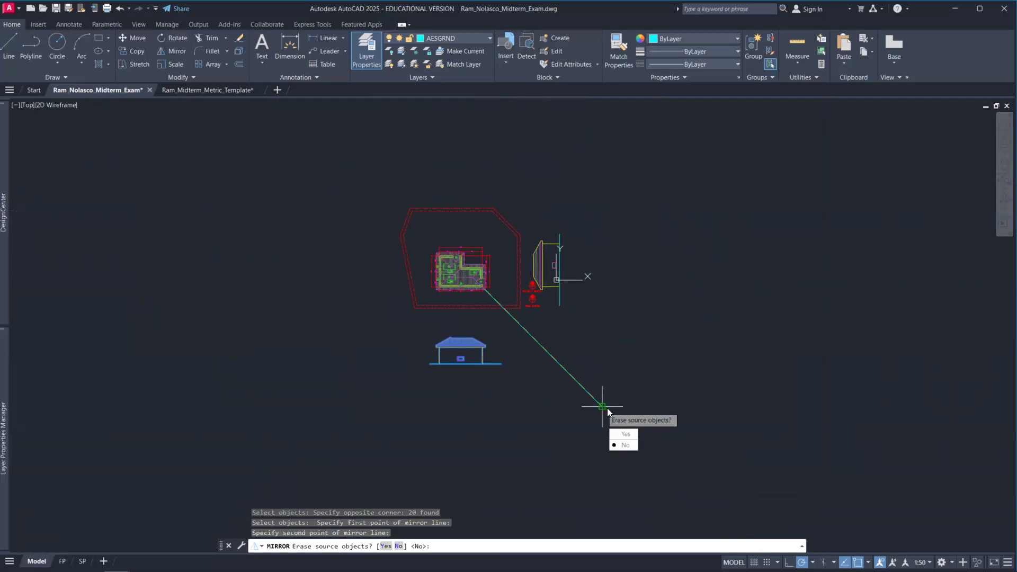
key(Return)
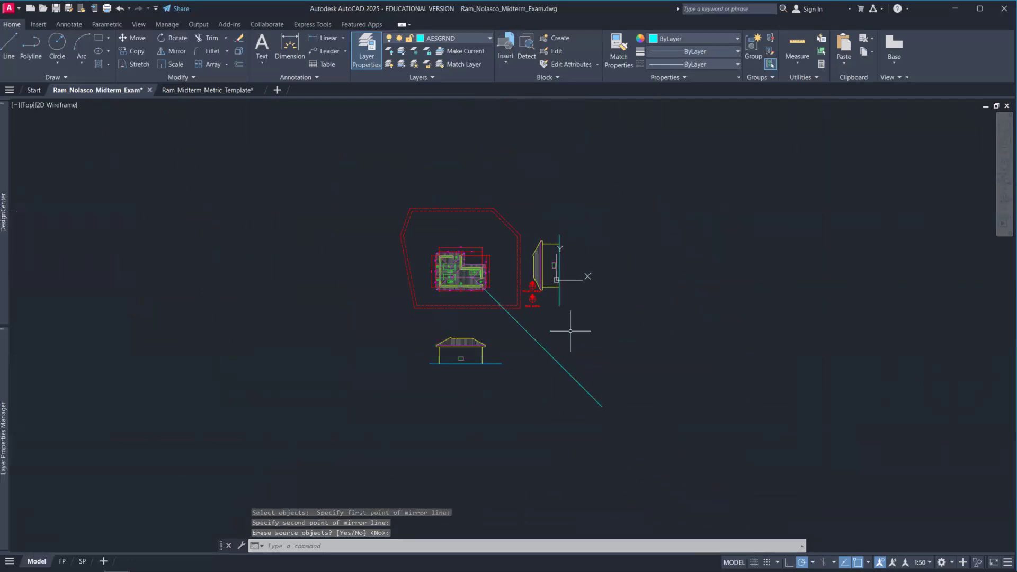
- Draw a horizontal line from the east end of the south elevation's ground line to the diagonal mirror line
text(L)
key(Return)
click(501, 364)
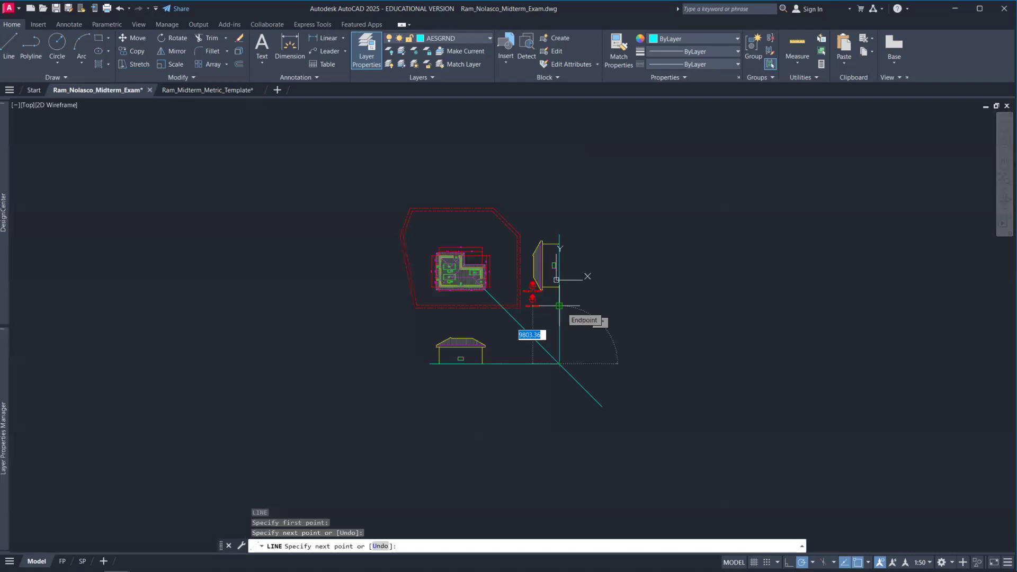
key(Escape)
- Turn on the ViewCube and rotate the top view 90° clockwise so the mirrored east elevation stands upright below the plan
scroll(602, 309, down, 1)
middle_drag(604, 288, 533, 333)
scroll(499, 324, up, 2)
scroll(472, 349, up, 2)
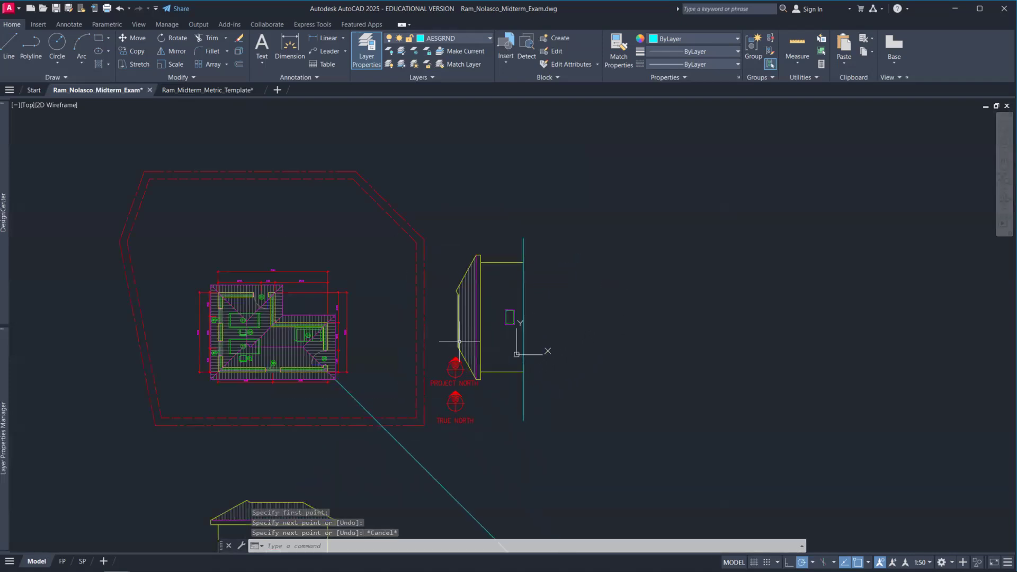
scroll(378, 361, up, 3)
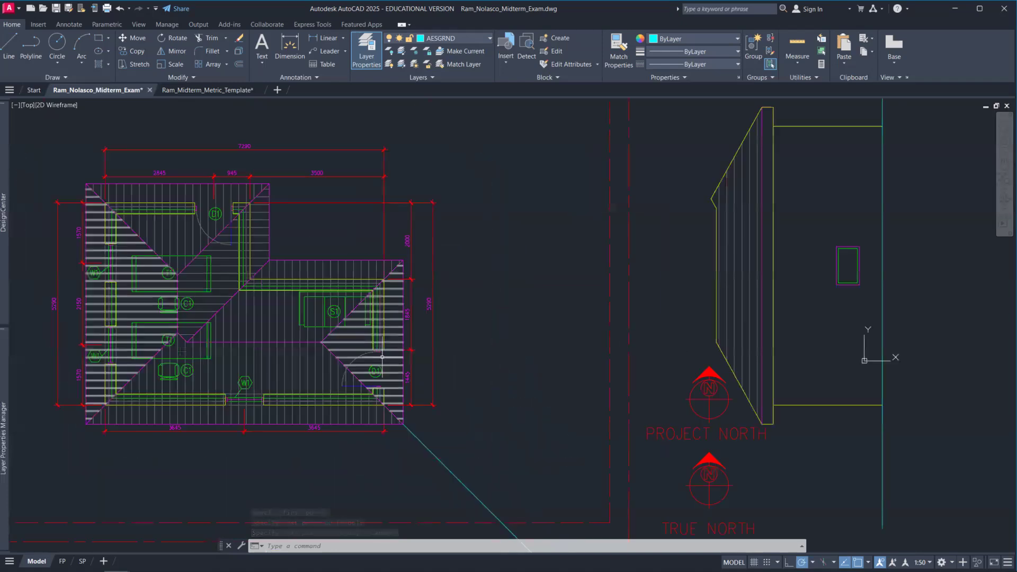
scroll(516, 368, down, 5)
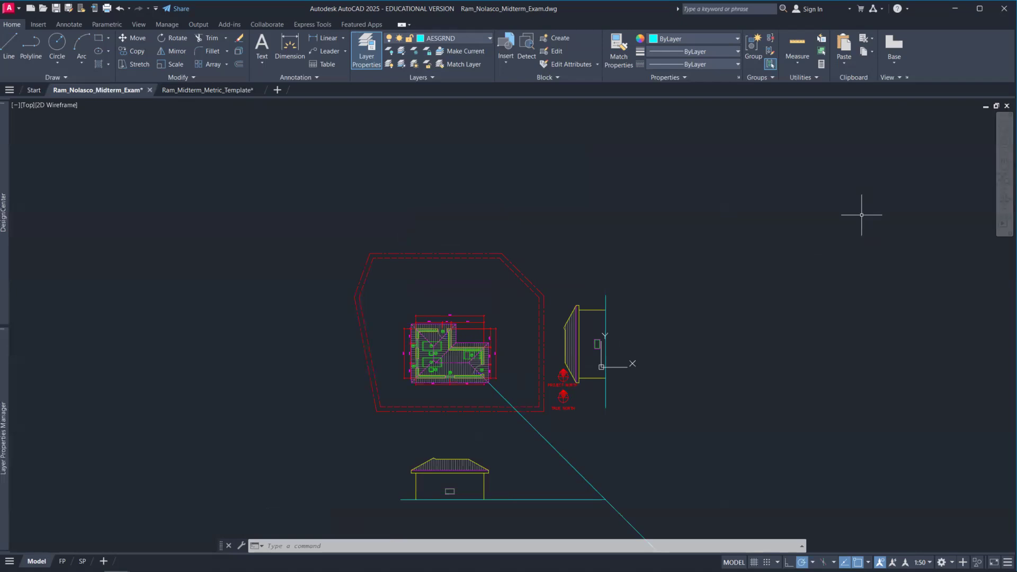
text(NAV)
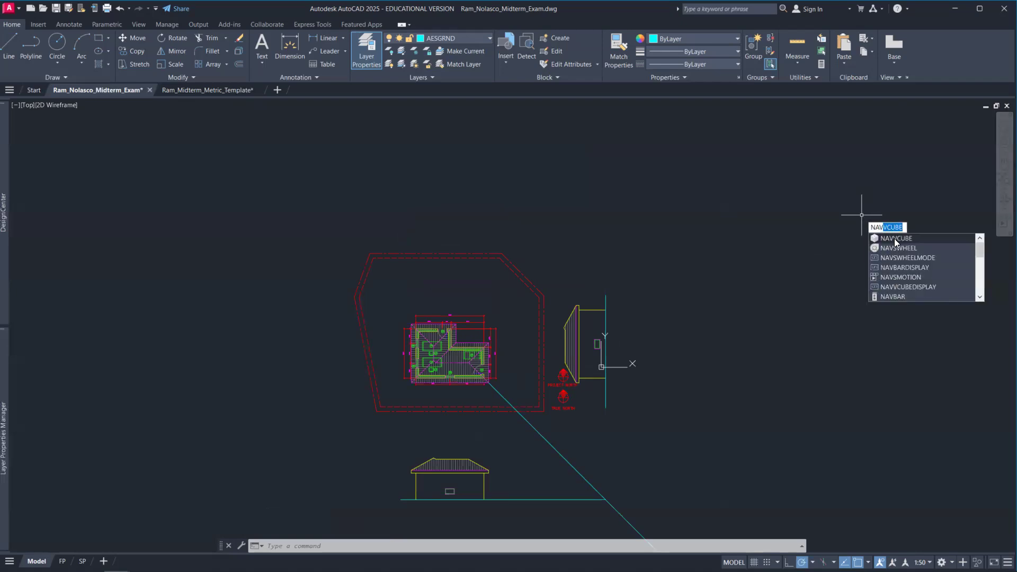
click(894, 239)
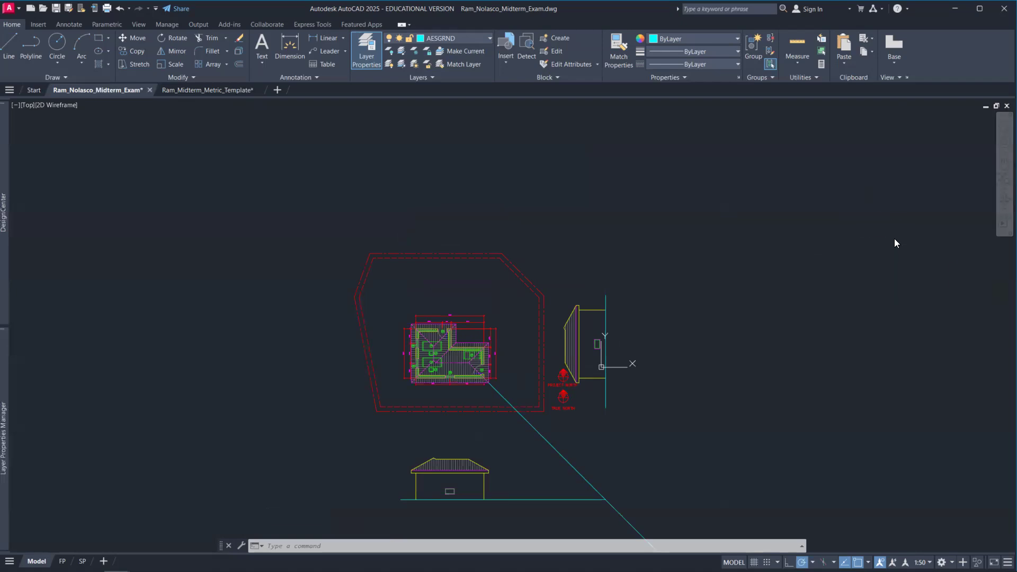
click(913, 264)
mouse_move(967, 153)
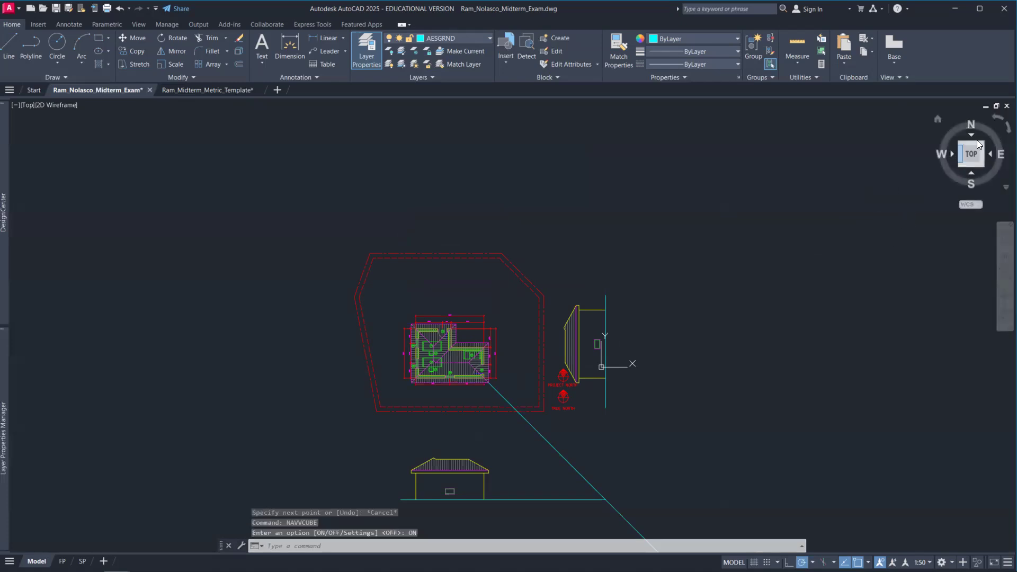
click(1003, 129)
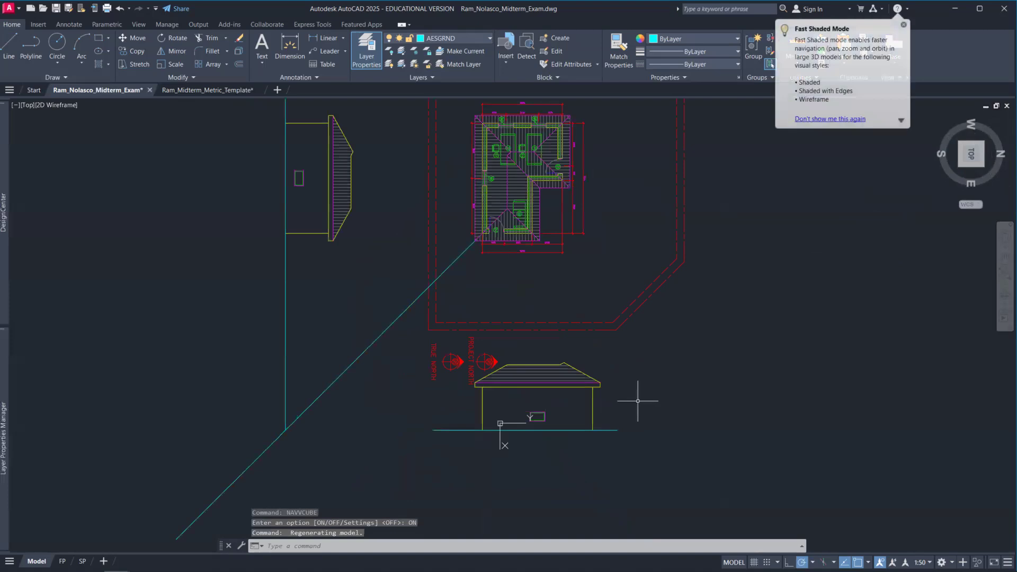
key(Escape)
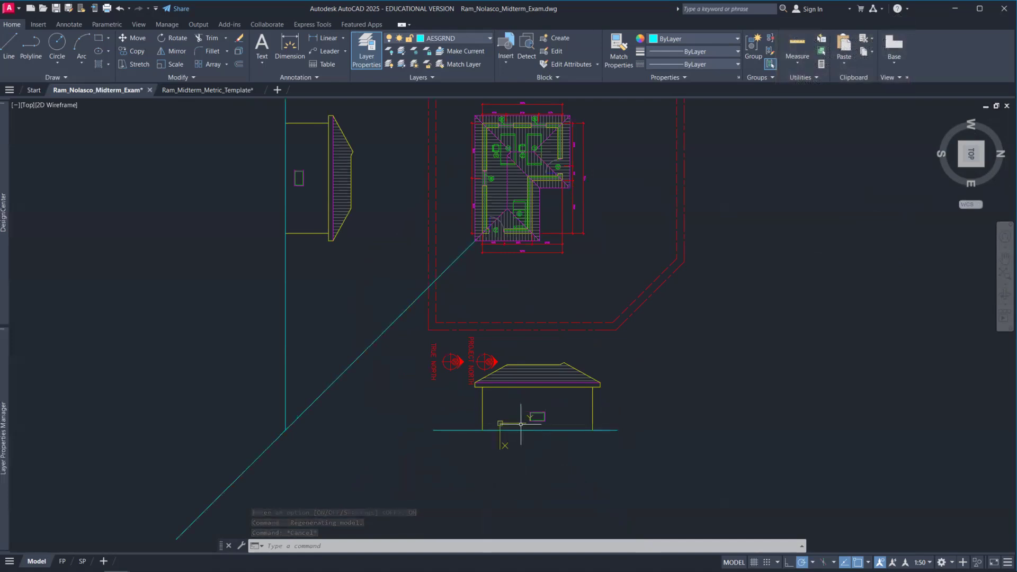
- Reorient the UCS so its Y axis points straight up in the rotated view
click(501, 448)
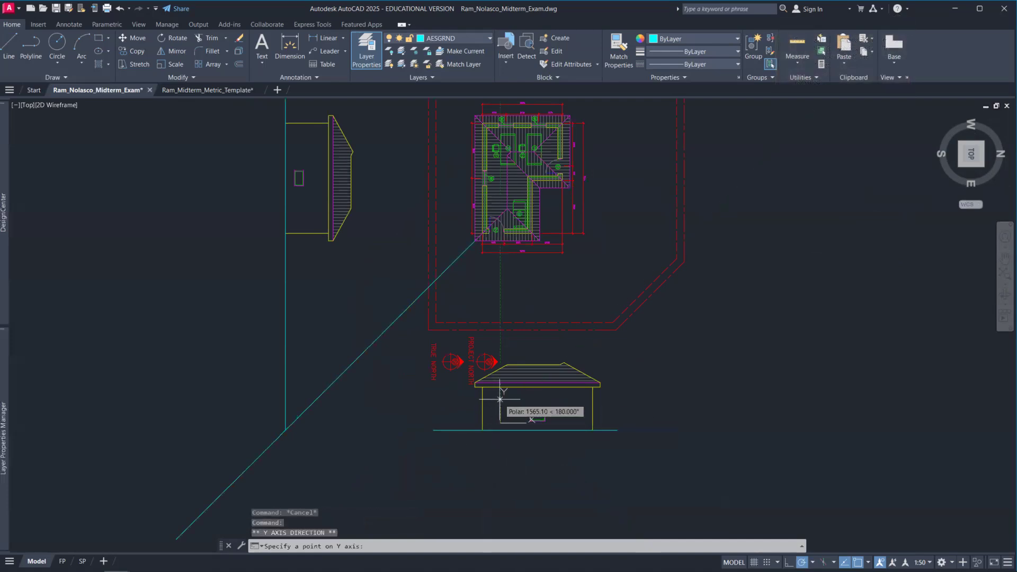
click(500, 398)
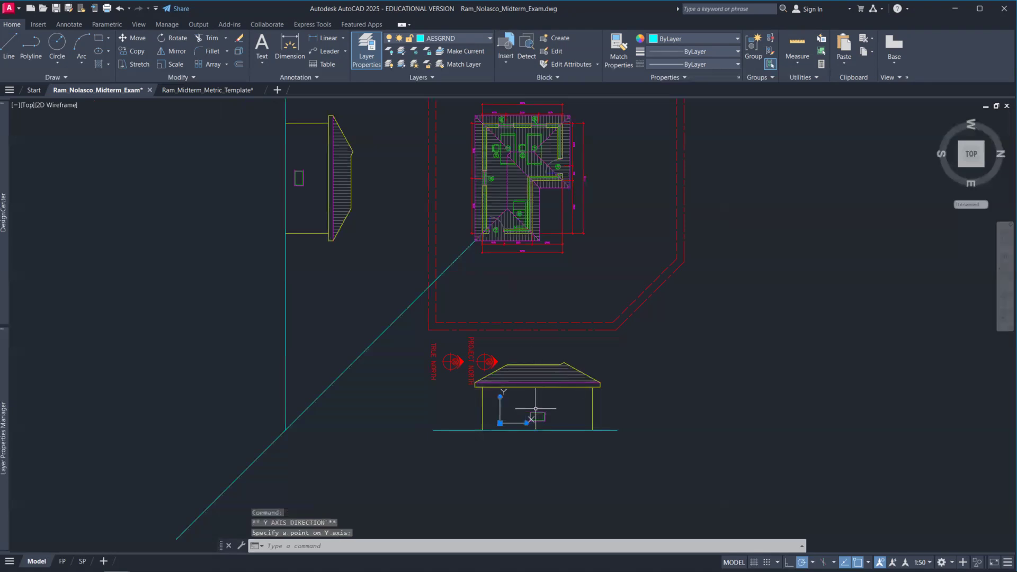
key(Escape)
text(PLAN)
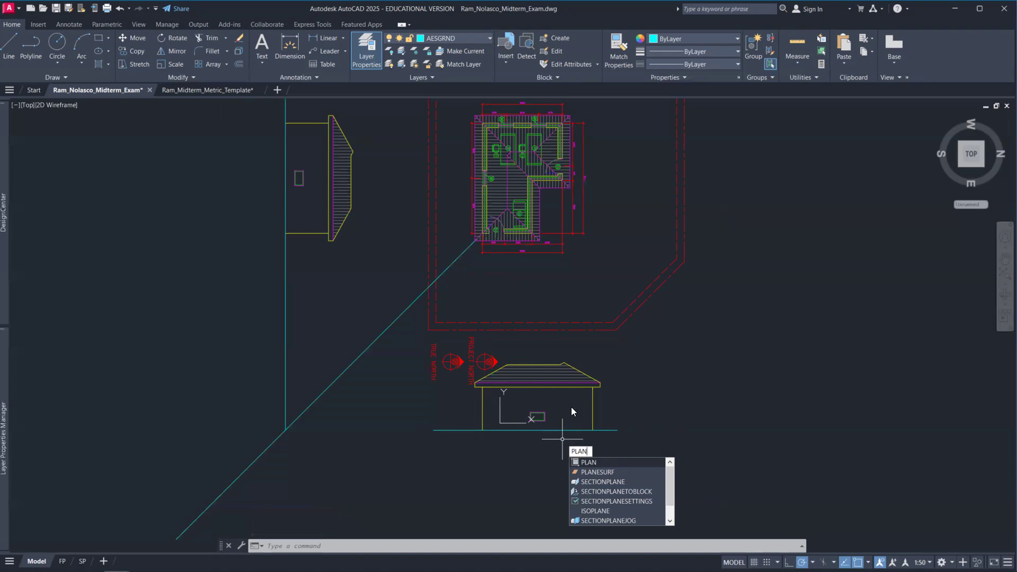
key(Escape)
key(Escape)
key(Escape)
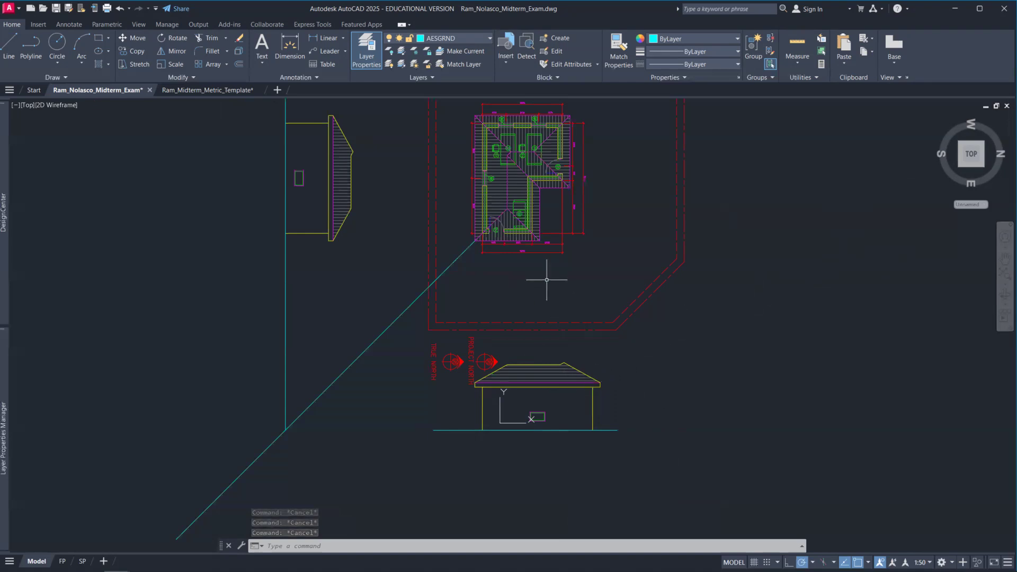
- On layer AEEWALL, draw a vertical projection line from the plan's southeast roof corner down past the east elevation's ground line
click(462, 37)
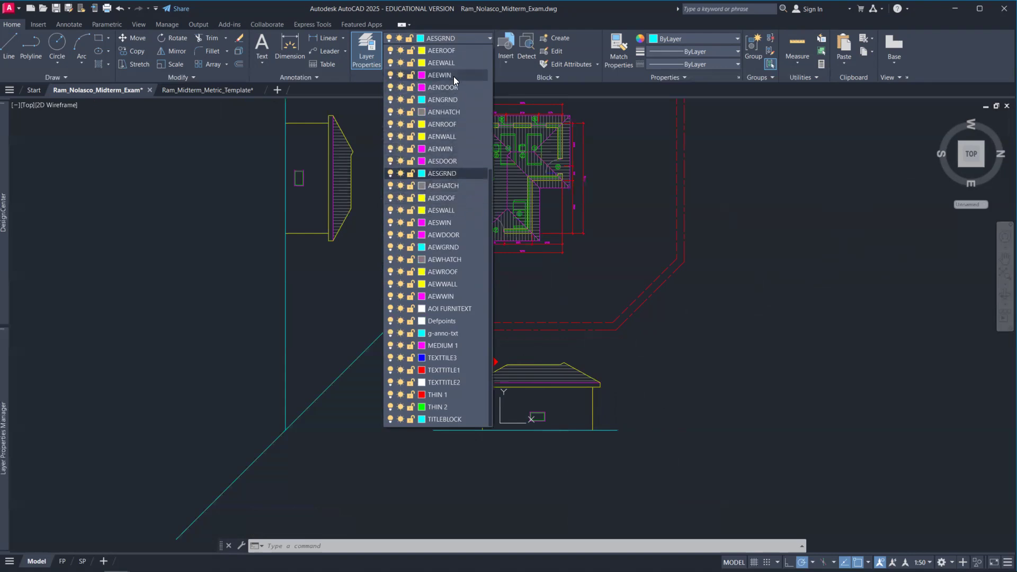
click(458, 62)
scroll(529, 227, up, 5)
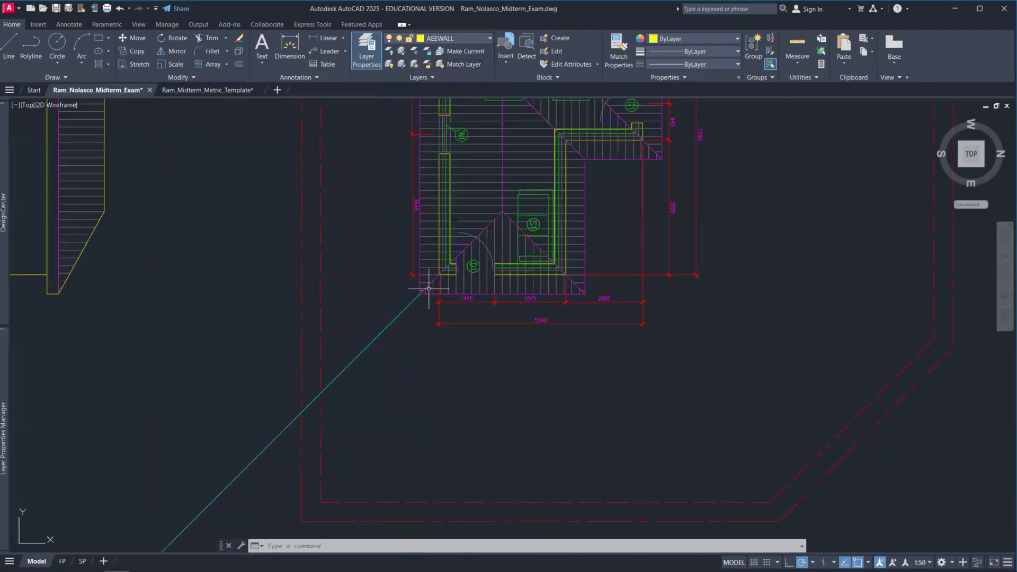
text(l)
key(Return)
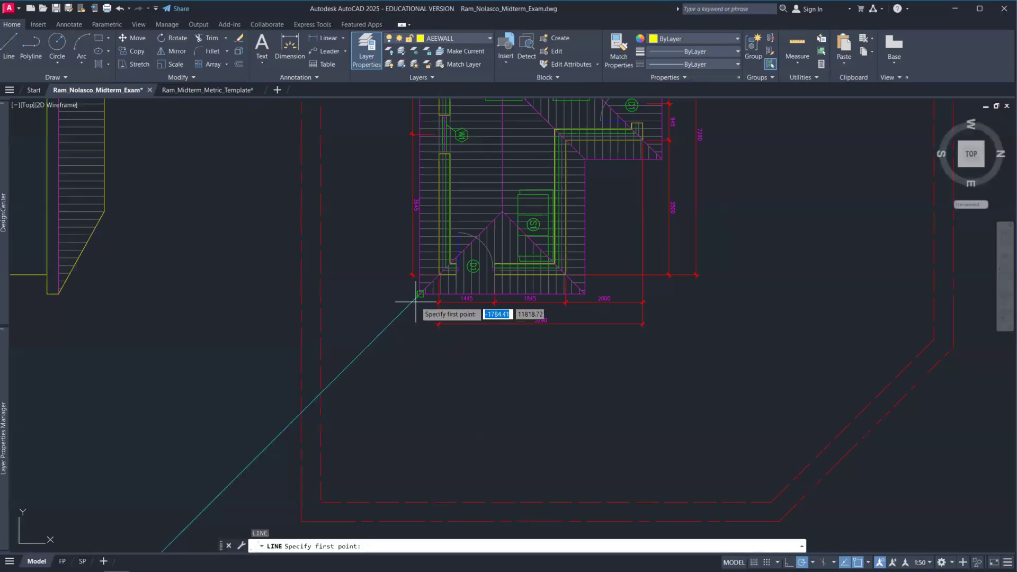
scroll(419, 302, up, 6)
click(419, 266)
scroll(419, 266, down, 7)
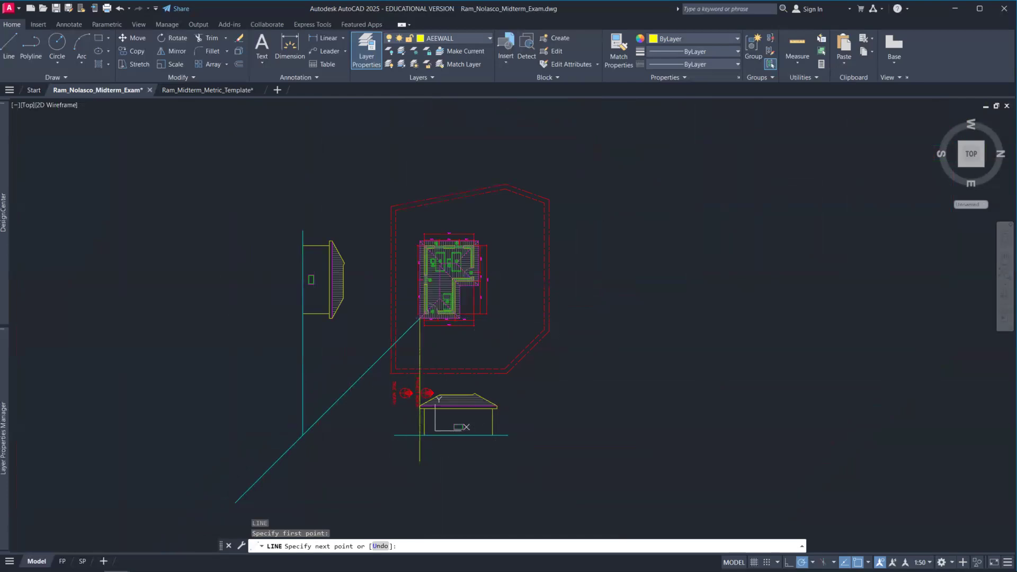
click(420, 460)
key(Return)
- Delete the window from the mirrored east elevation
scroll(420, 418, up, 6)
scroll(419, 362, up, 2)
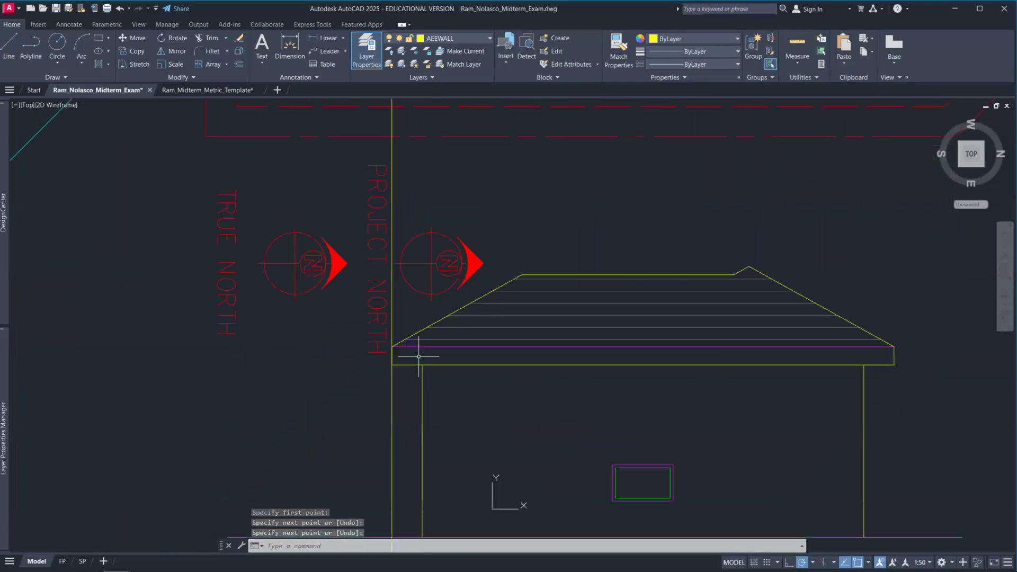
scroll(424, 354, down, 5)
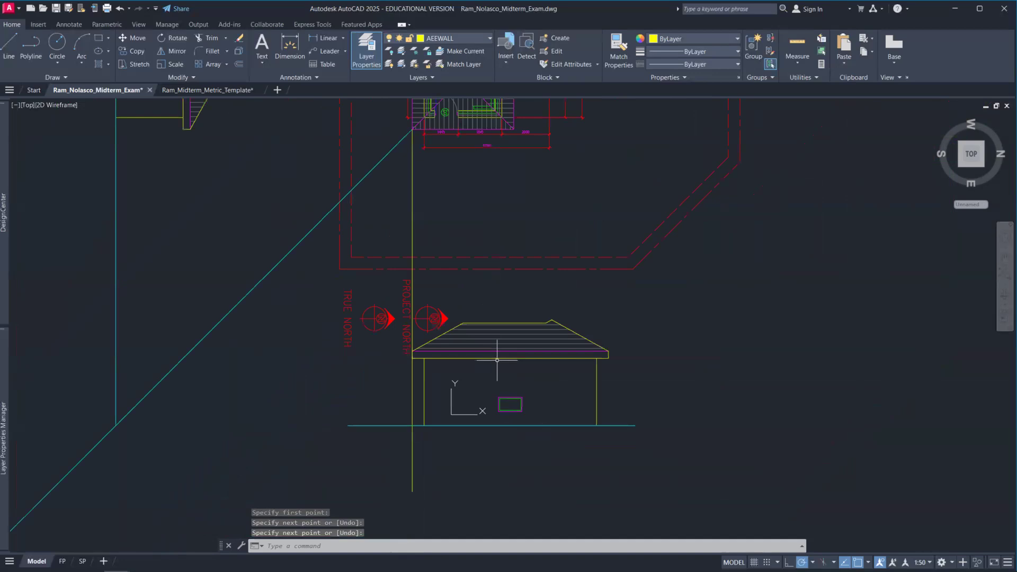
scroll(509, 374, down, 2)
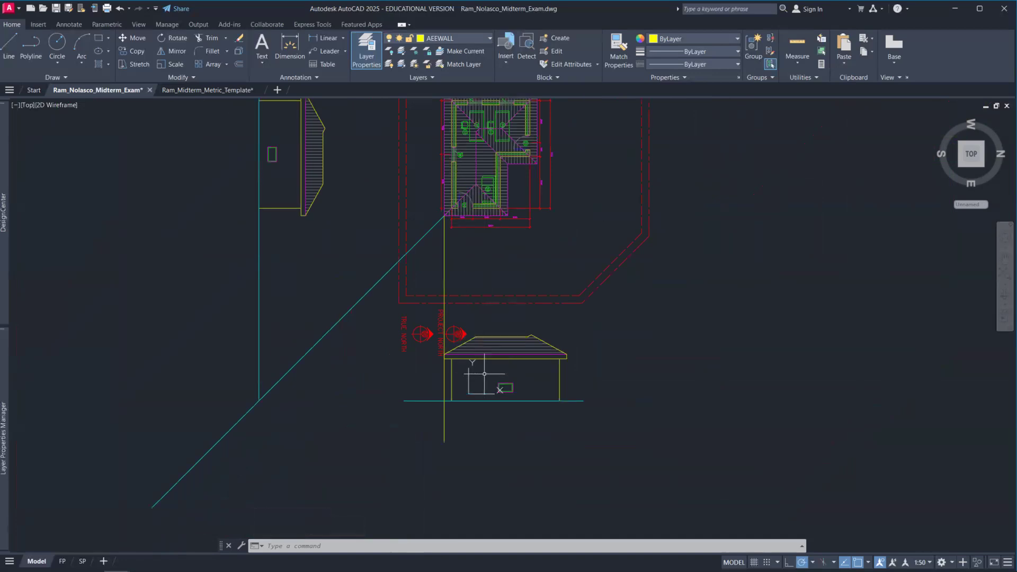
click(485, 371)
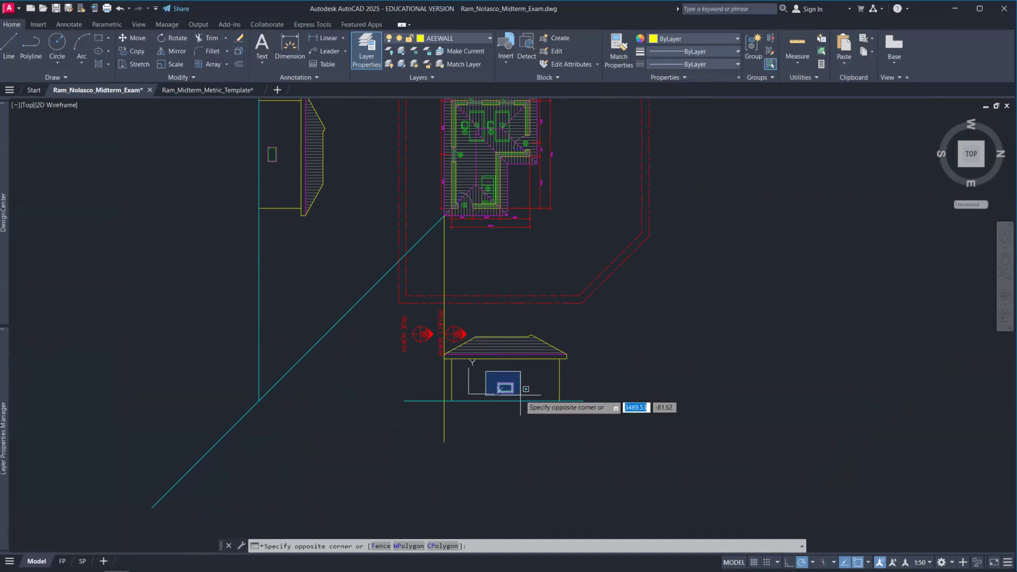
click(520, 395)
key(Delete)
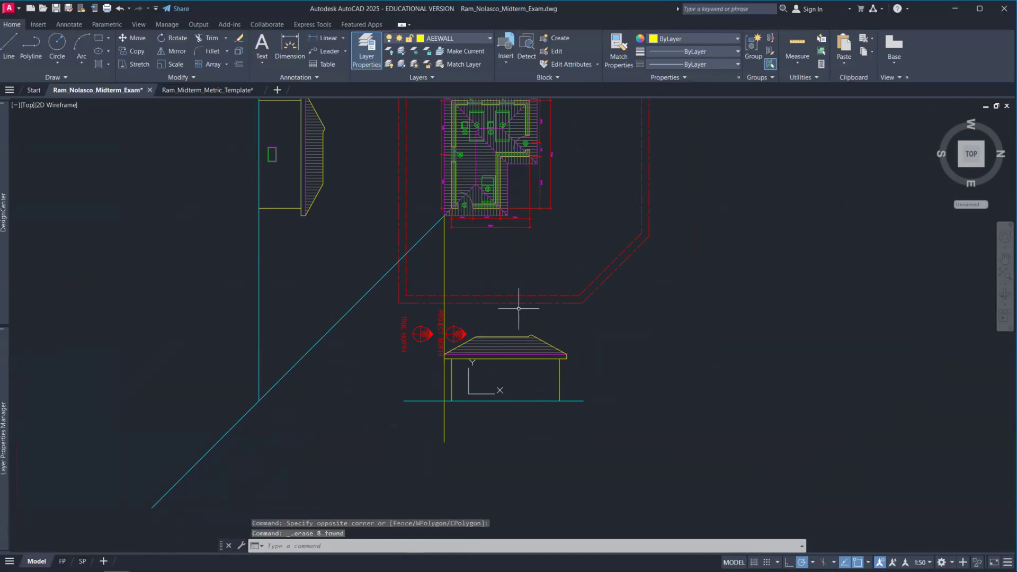
- Copy the vertical projection line from the southeast roof corner to the east end of the roof ridge
text(co)
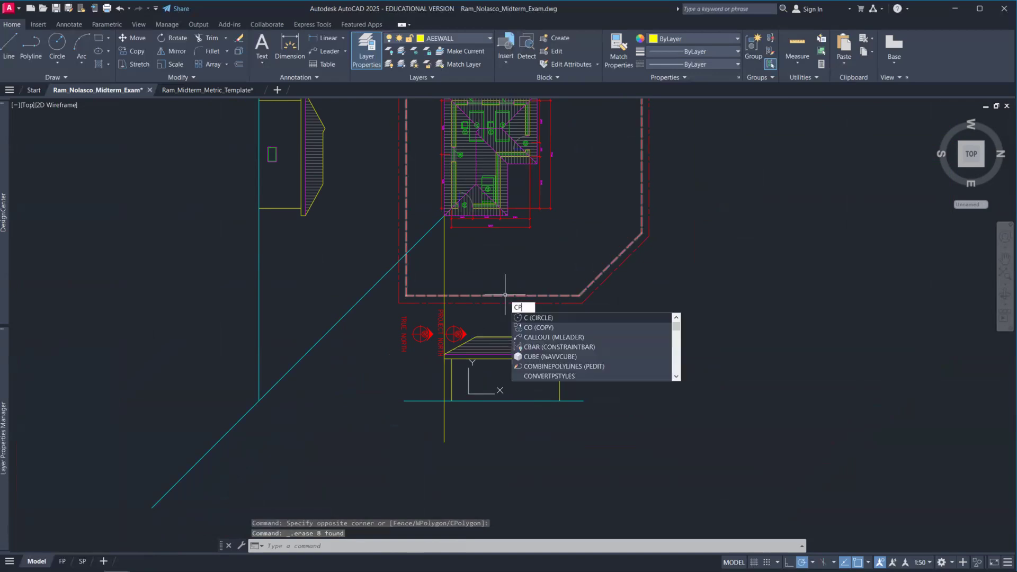
key(Return)
click(443, 245)
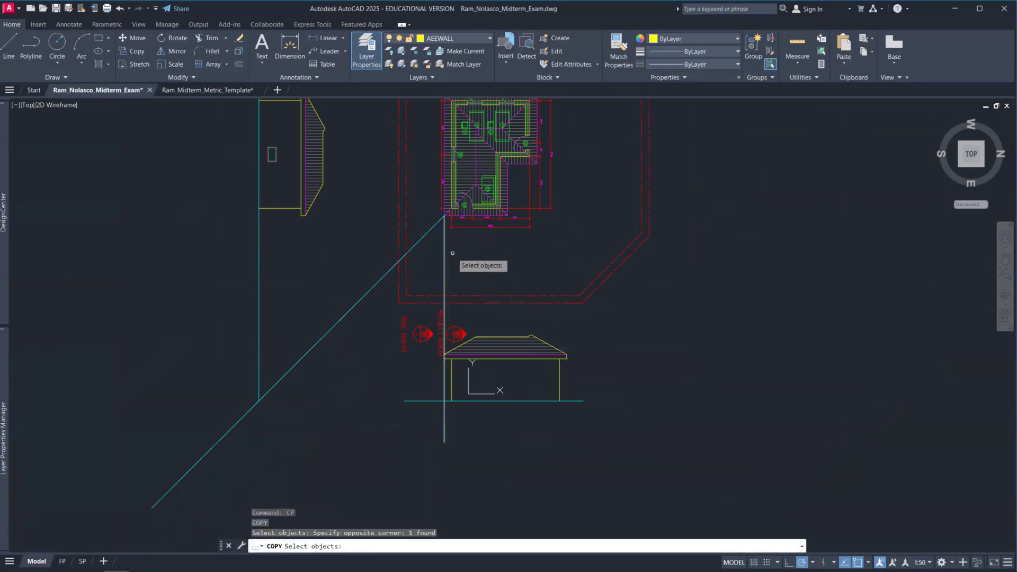
key(Return)
scroll(446, 191, up, 4)
scroll(455, 217, up, 6)
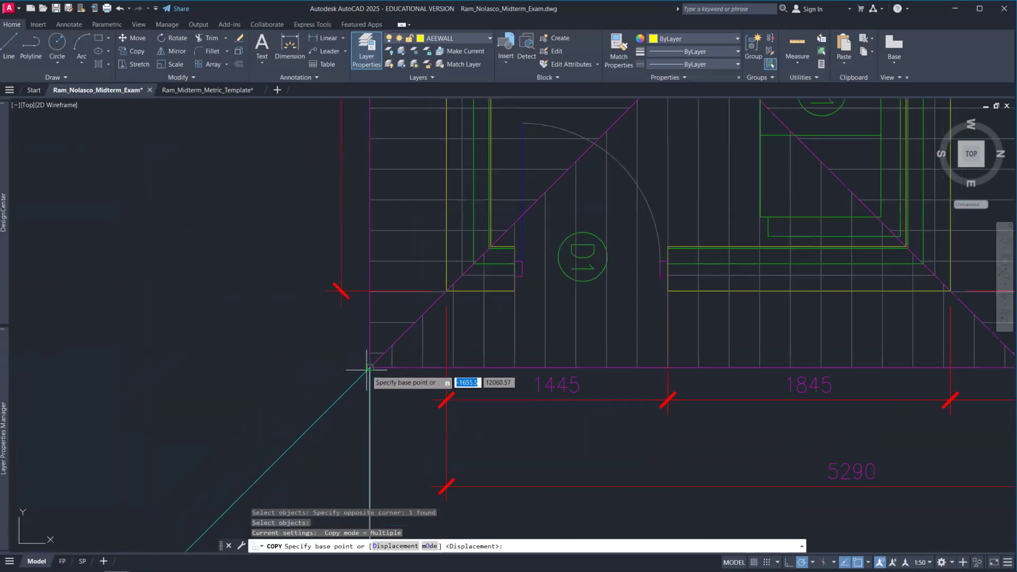
click(375, 359)
scroll(378, 364, down, 6)
scroll(482, 270, up, 4)
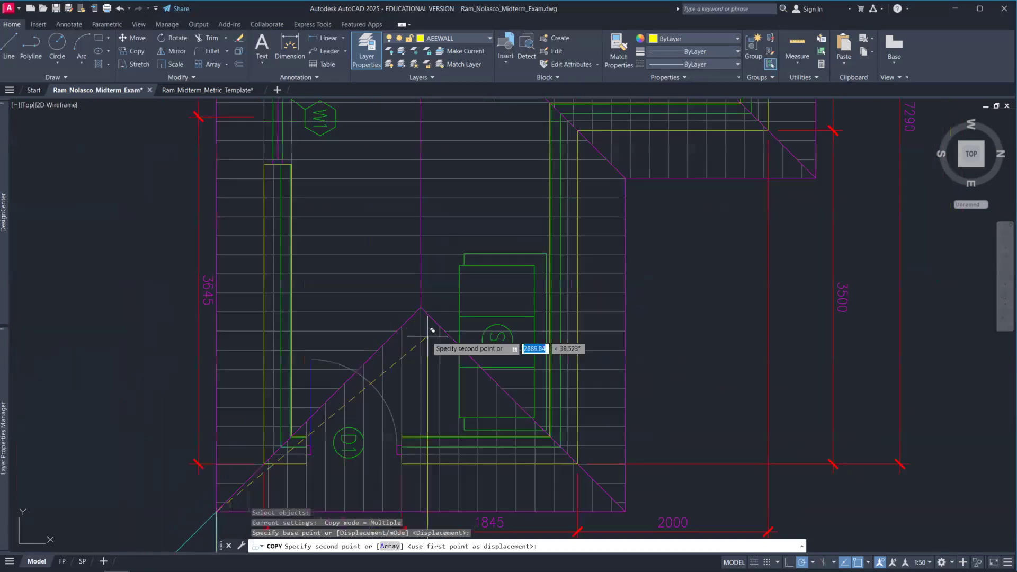
click(421, 306)
- Copy the projection line to the opening edges and inner frame edges of door D1 in the east wall
scroll(418, 315, down, 5)
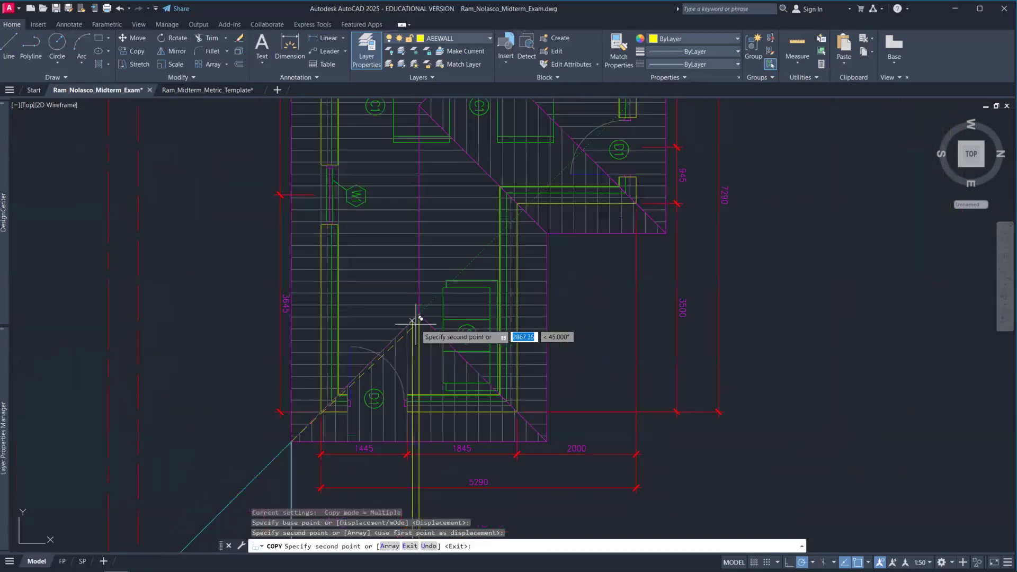
scroll(371, 378, up, 7)
scroll(371, 378, up, 4)
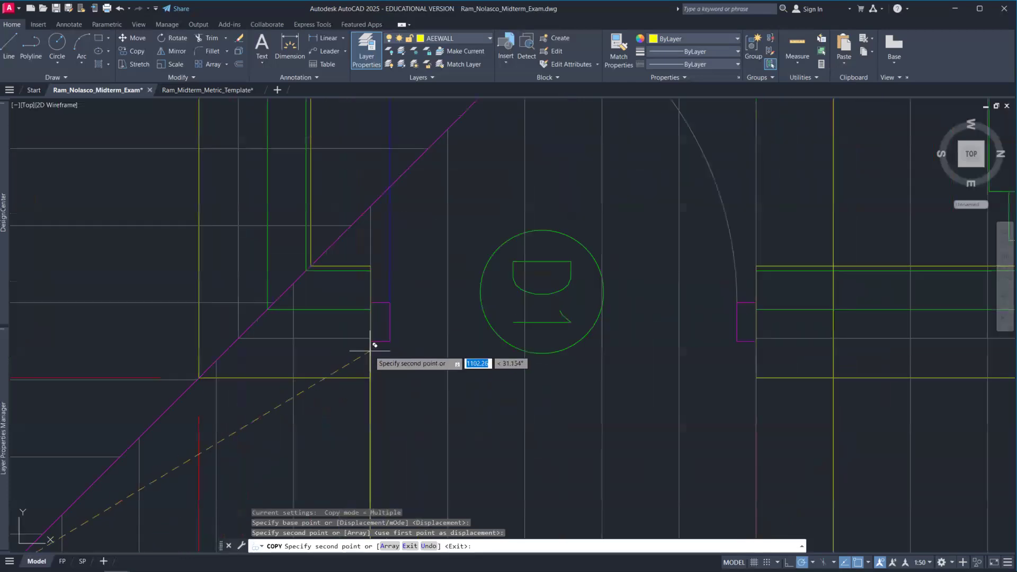
click(371, 377)
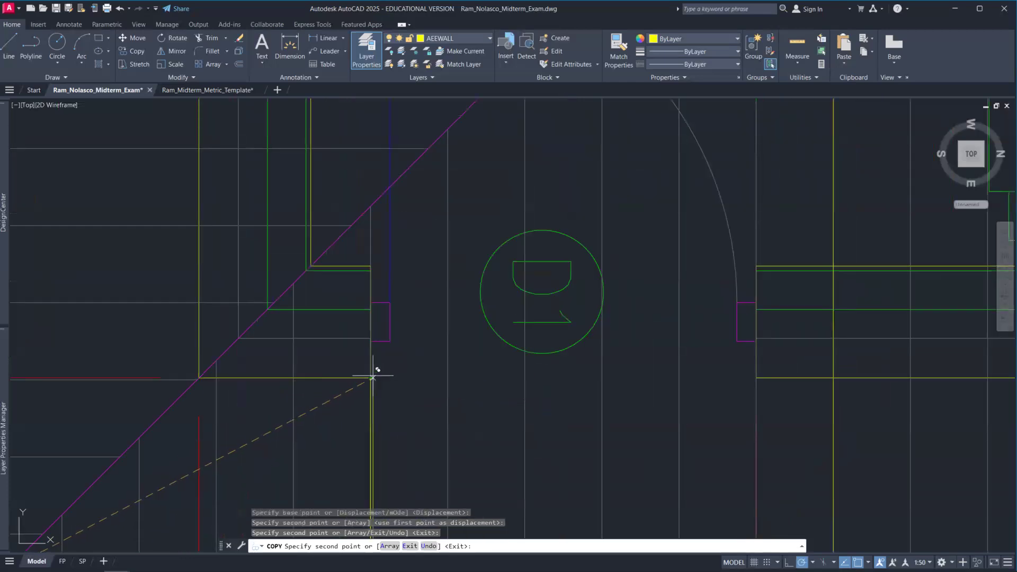
click(389, 340)
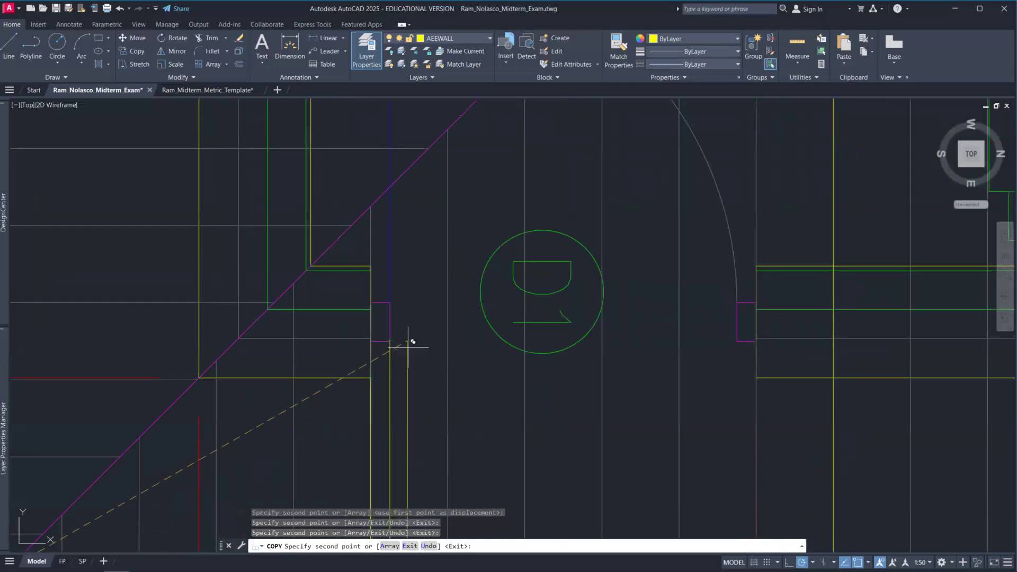
click(736, 340)
- Copy the projection line to the northeast exterior wall corner and northeast roof corner of the wing containing the east wall's door D1
scroll(759, 392, down, 4)
scroll(758, 392, down, 4)
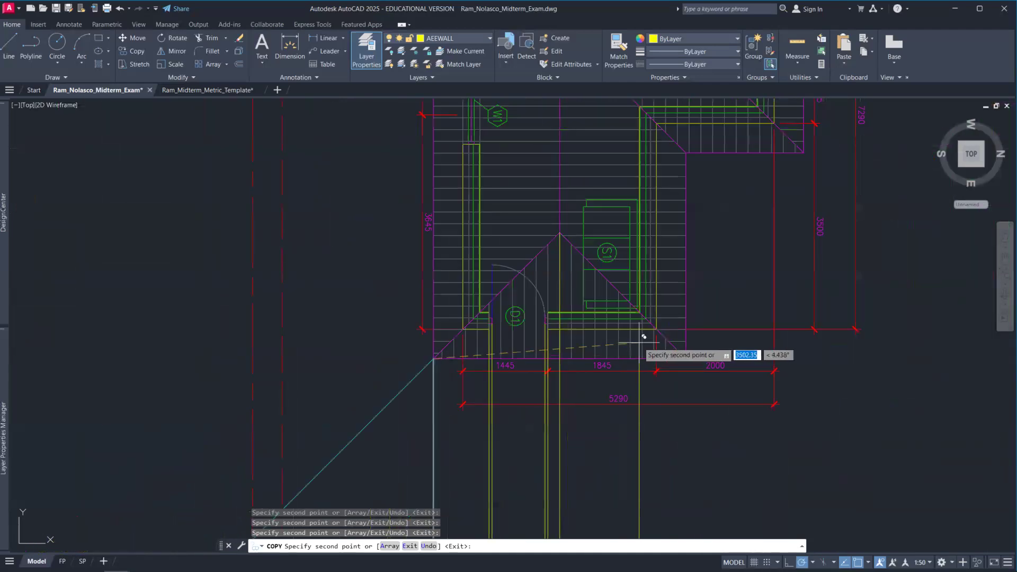
scroll(693, 366, up, 2)
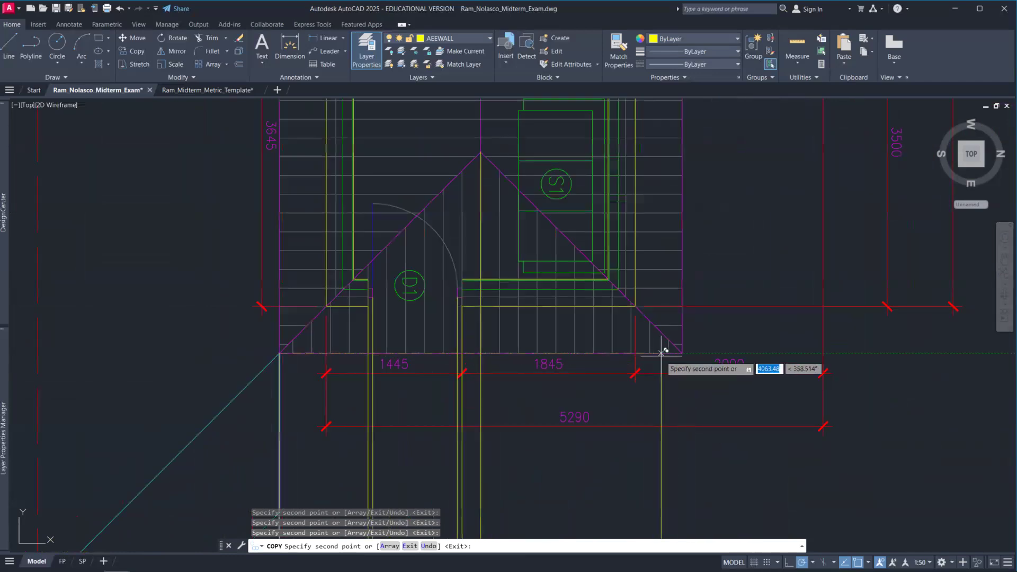
scroll(643, 299, up, 6)
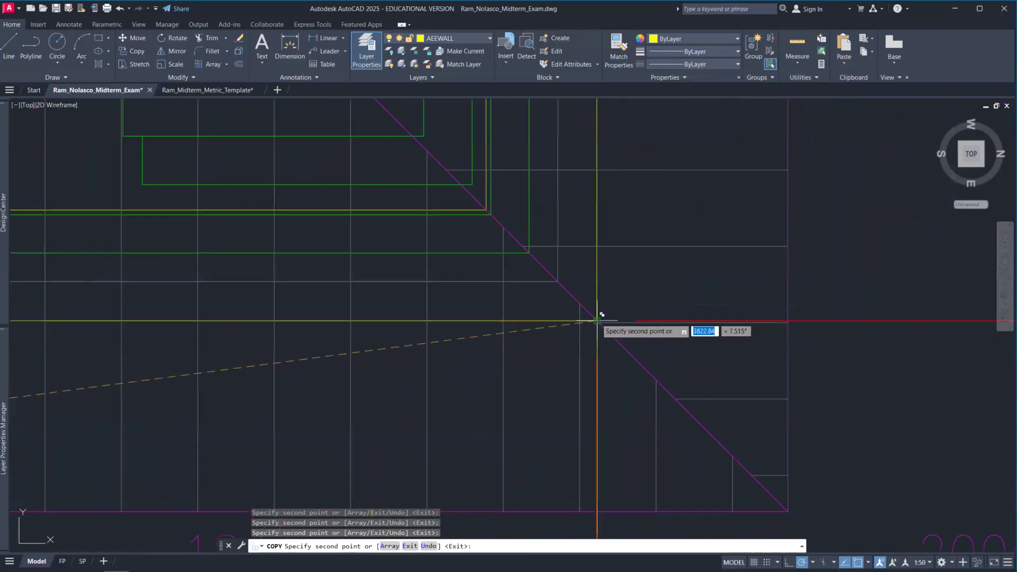
scroll(620, 334, down, 5)
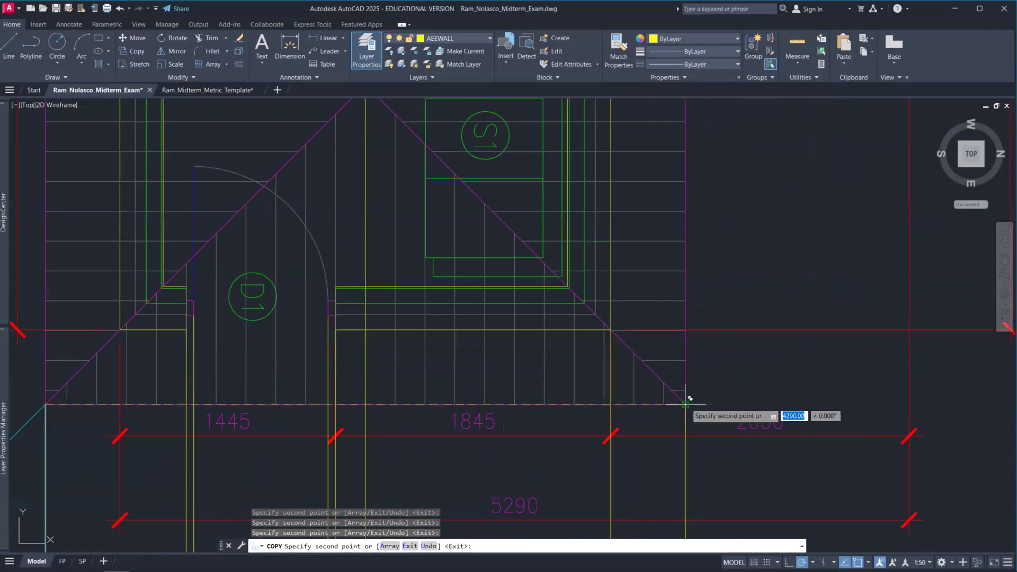
scroll(699, 392, down, 2)
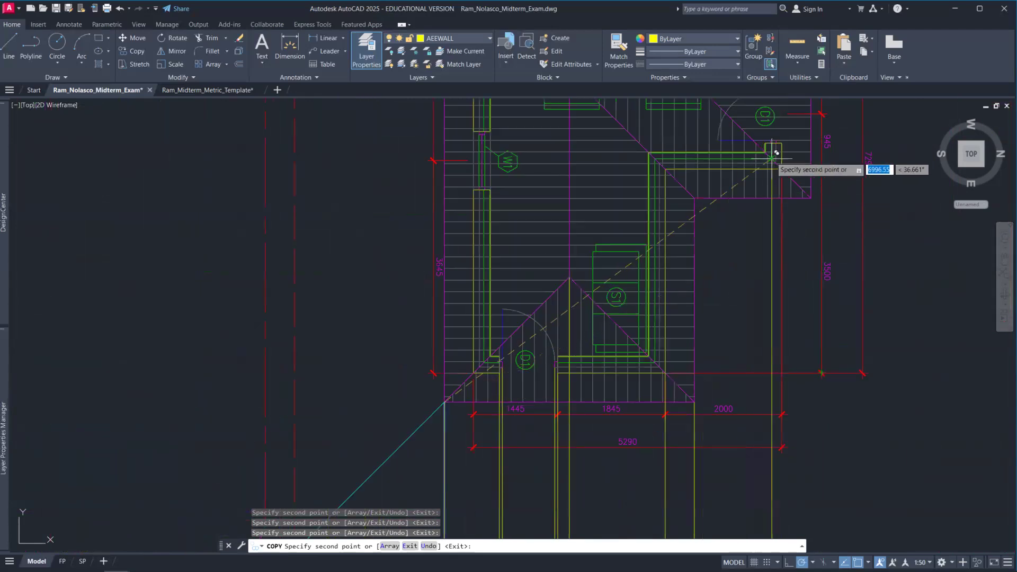
- Copy the projection line to the exterior wall corner and roof corner of the plan's recessed north wing, completing the copies
scroll(794, 158, up, 5)
scroll(816, 302, down, 8)
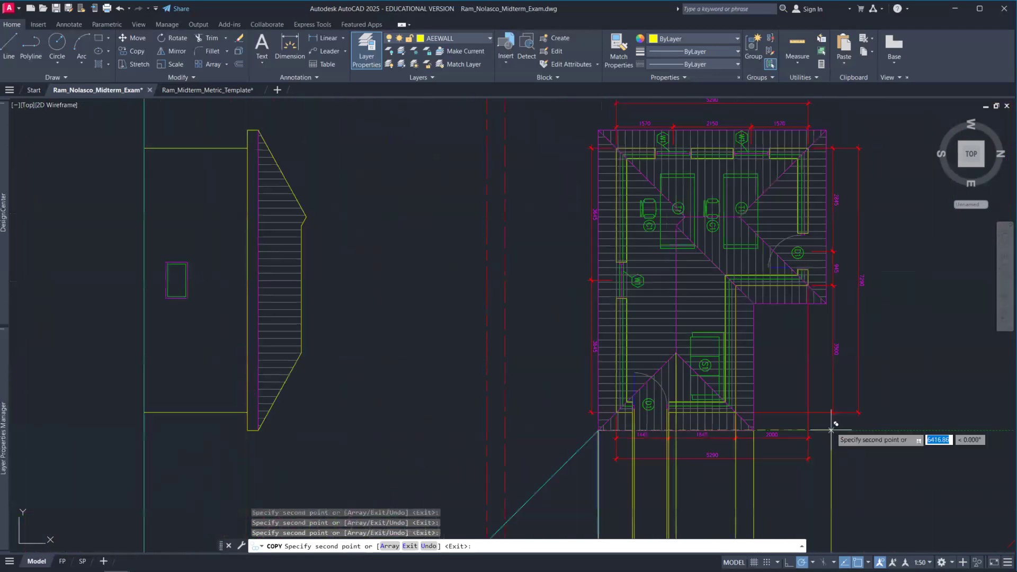
middle_drag(823, 421, 738, 352)
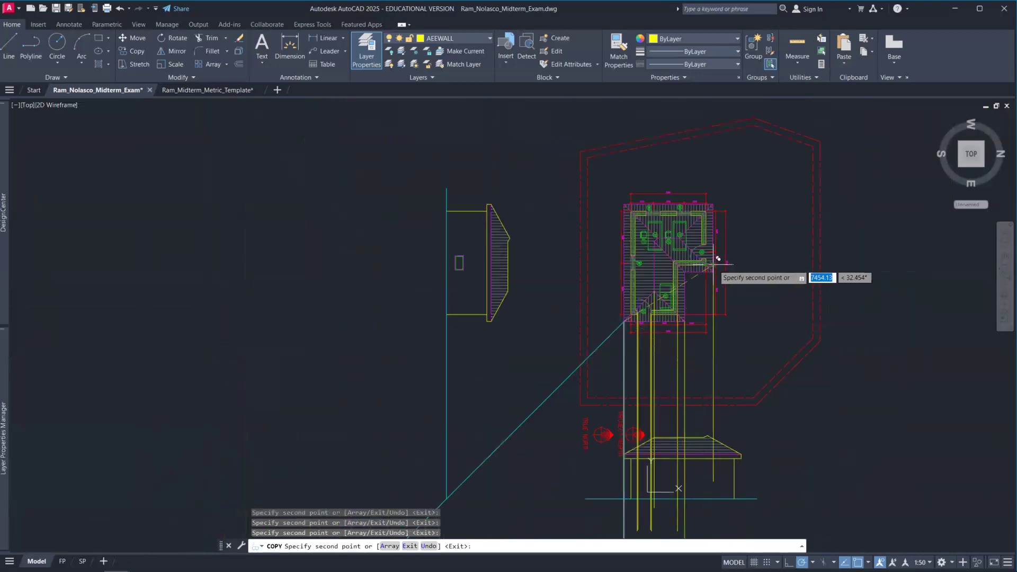
scroll(717, 267, up, 5)
scroll(719, 267, up, 6)
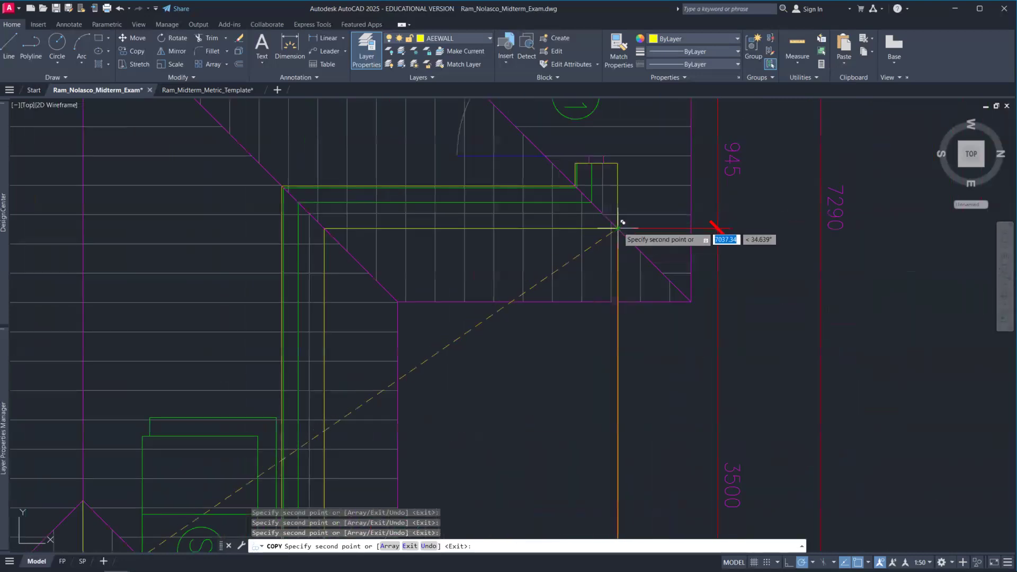
scroll(618, 222, up, 6)
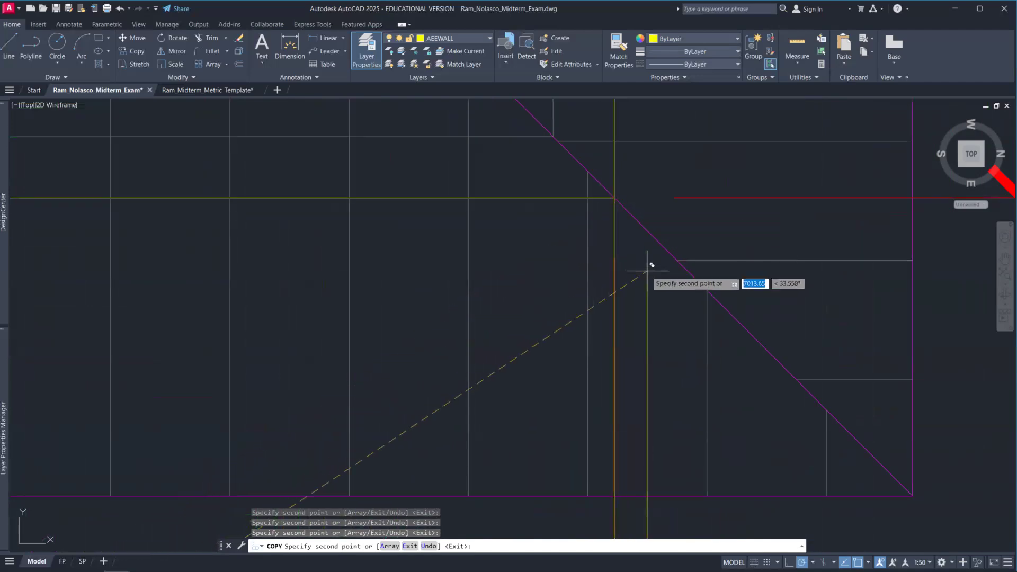
scroll(646, 271, down, 2)
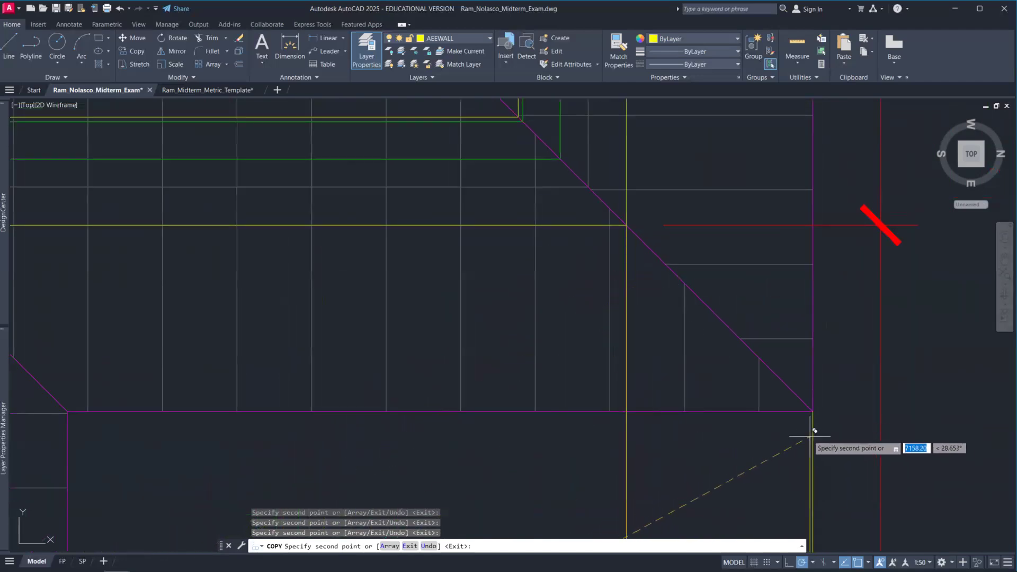
key(Escape)
- Erase the sloped roof lines, fascia end and wall line at the north end of the east elevation
scroll(804, 430, down, 5)
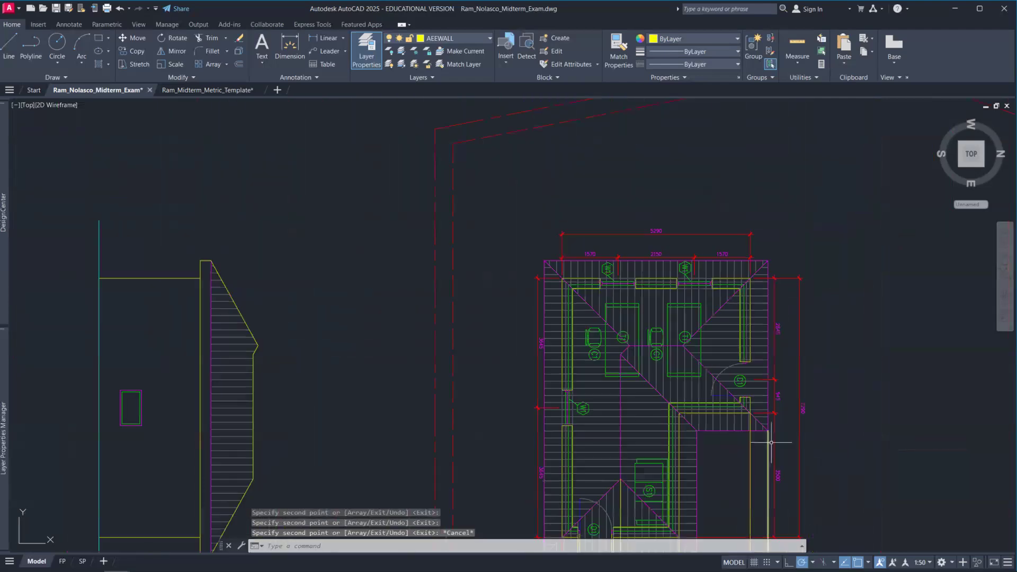
scroll(630, 281, down, 4)
scroll(620, 389, up, 2)
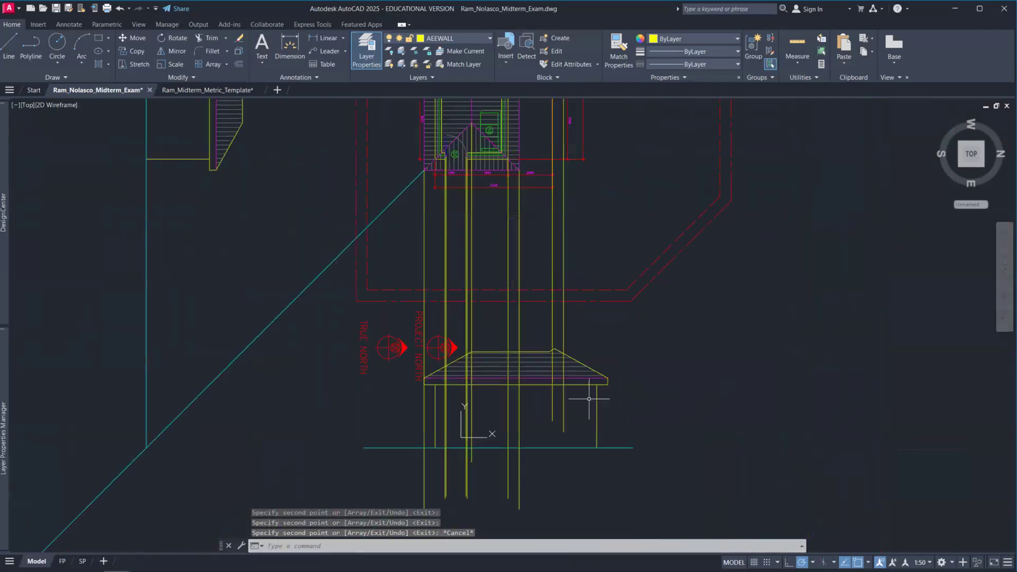
key(Escape)
key(Escape)
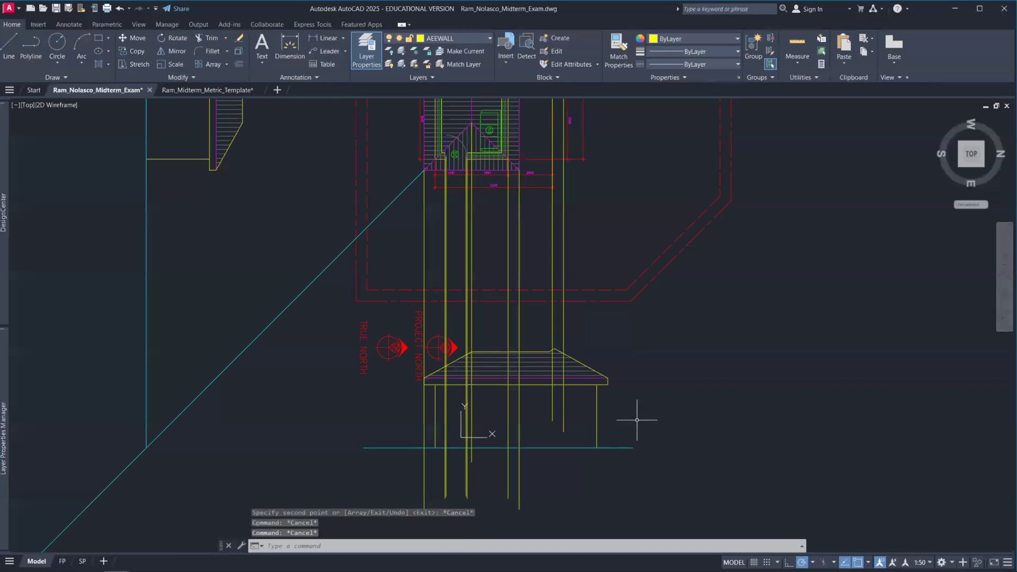
text(e)
key(Return)
click(538, 336)
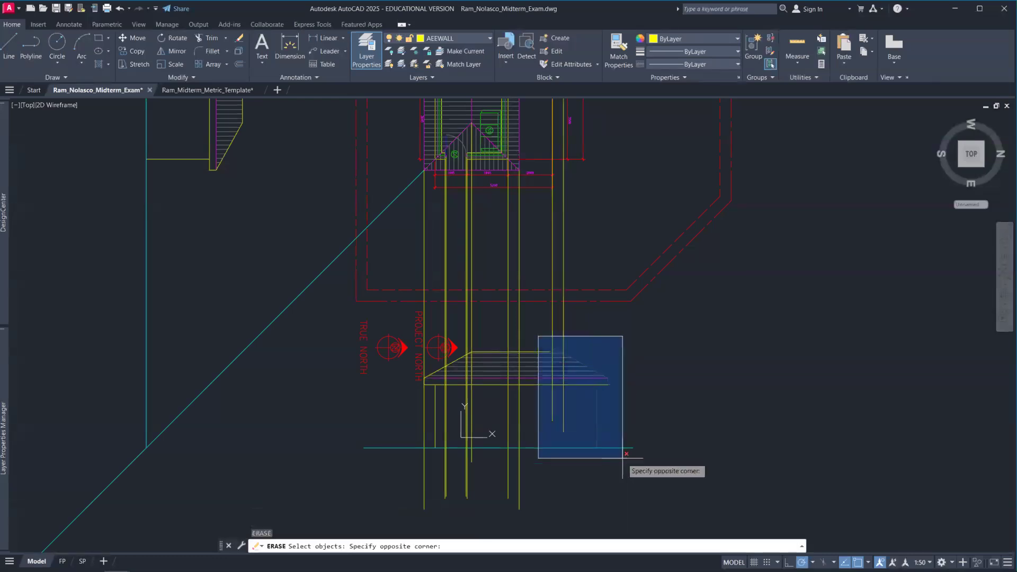
click(621, 462)
key(Return)
- Delete the roof hatch from the east elevation
click(535, 362)
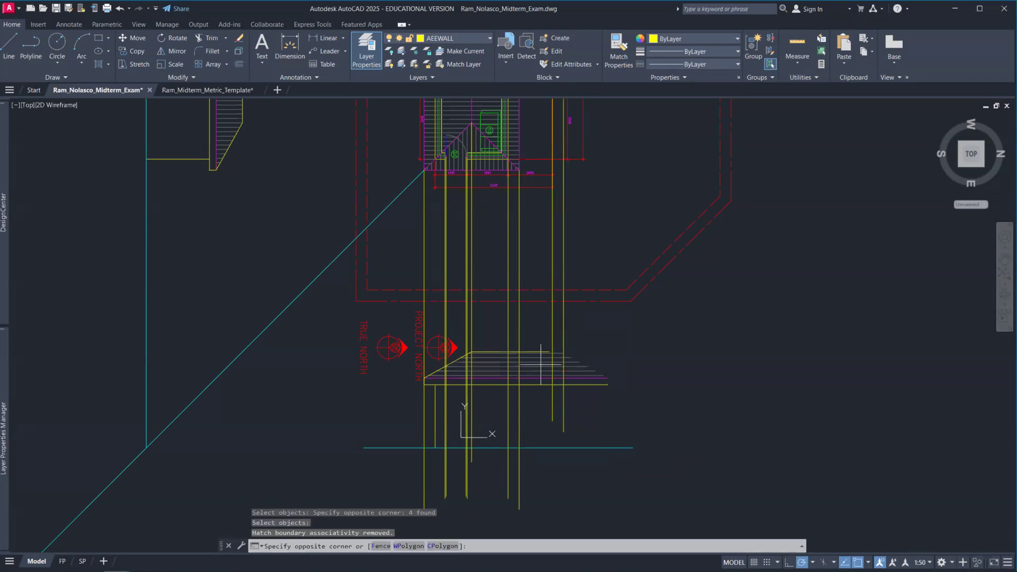
click(629, 396)
key(Delete)
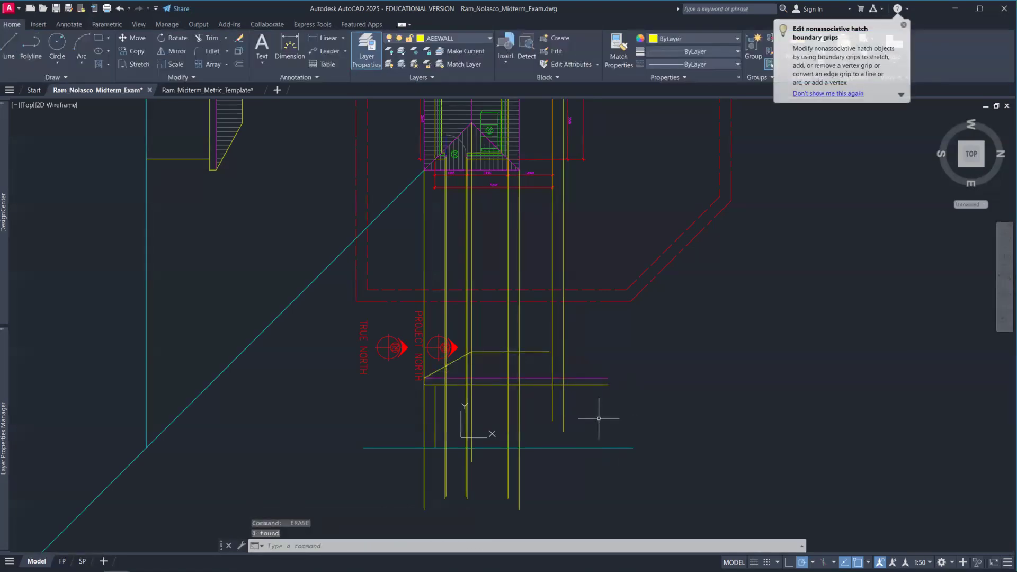
- Extend the north wing's wall and roof corner projection lines down to the elevation's ground line
text(tr)
key(Return)
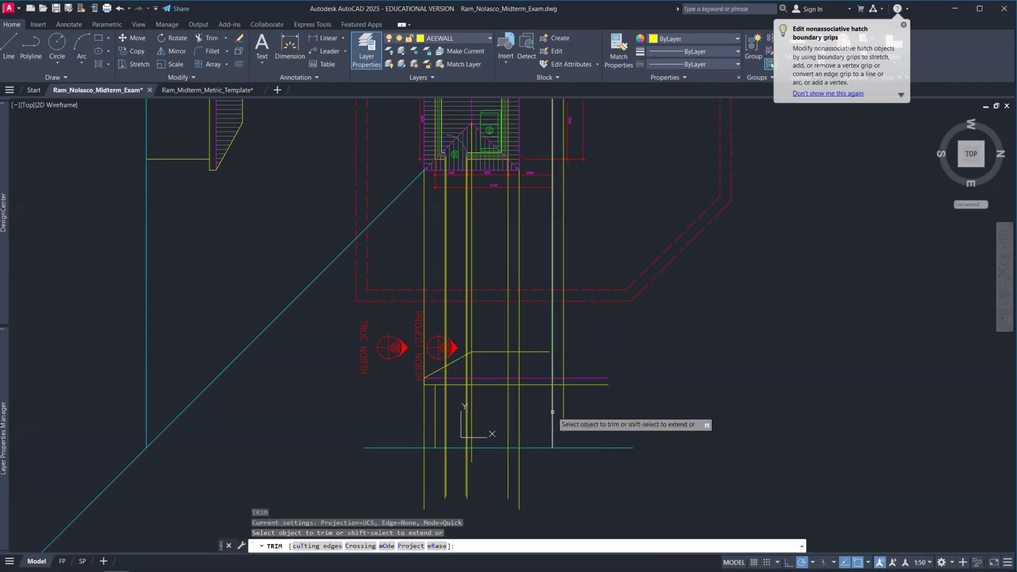
click(552, 411)
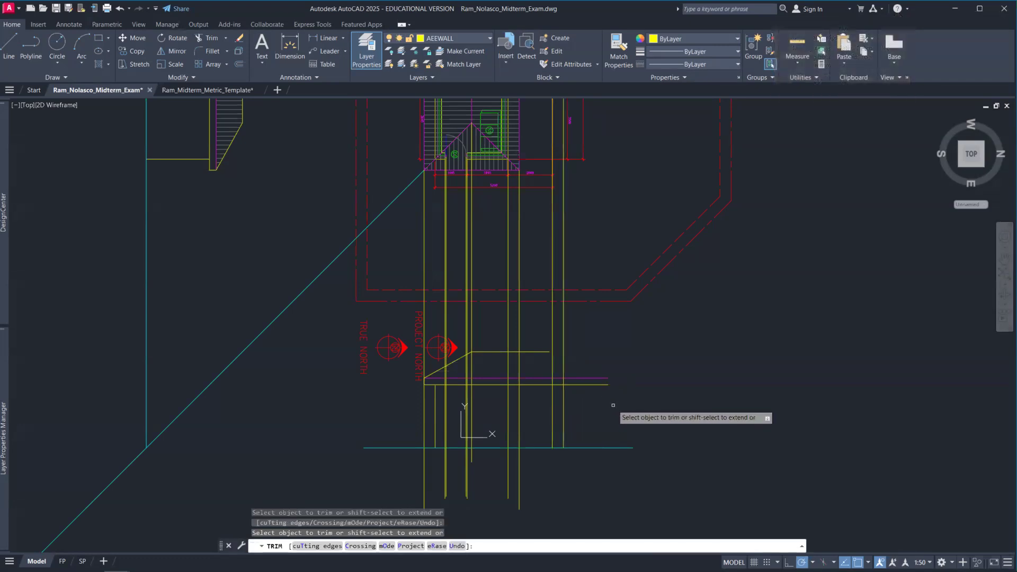
key(Escape)
- Trim the ends of the two horizontal eave lines that run past the northernmost roof corner projection line
scroll(622, 381, up, 5)
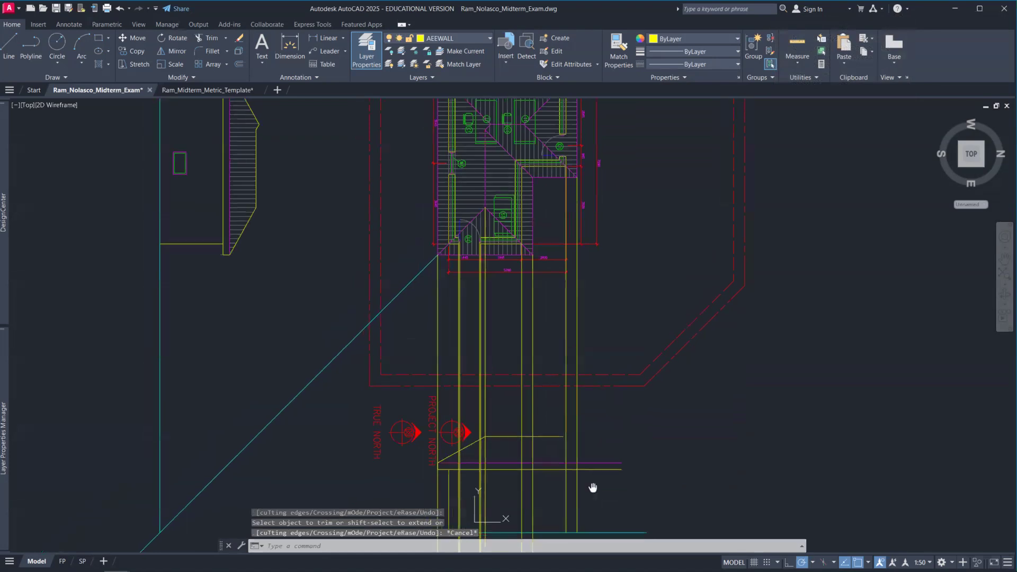
scroll(555, 411, up, 2)
text(re)
key(Escape)
key(Escape)
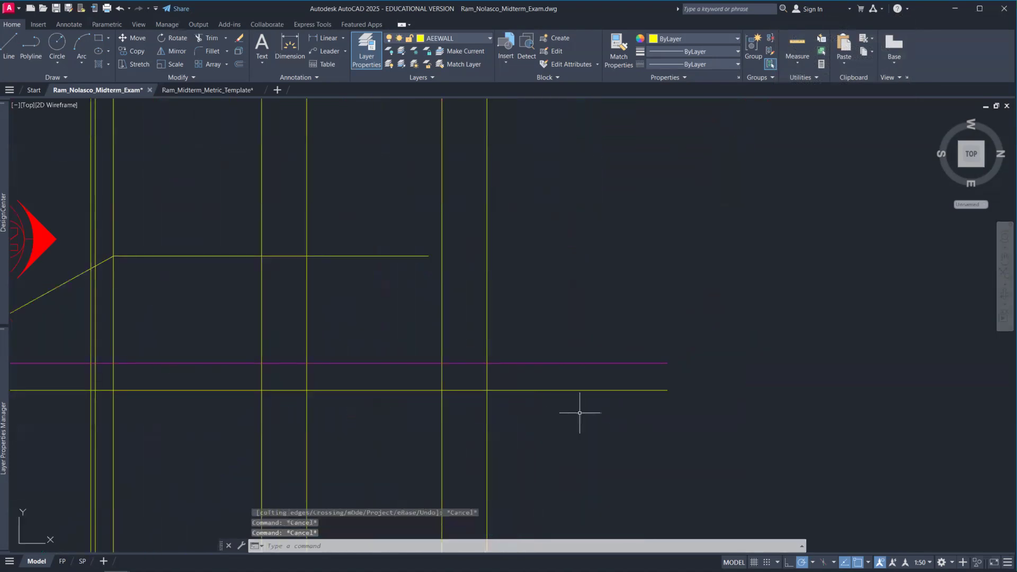
text(tr)
key(Return)
mouse_move(579, 412)
mouse_down()
mouse_move(538, 328)
mouse_move(543, 351)
mouse_up()
key(Escape)
- Examine how the ridge-end projection line from the plan aligns with the peak of the elevation's sloped roof line
mouse_move(580, 350)
middle_down()
mouse_move(647, 370)
mouse_move(839, 379)
middle_up()
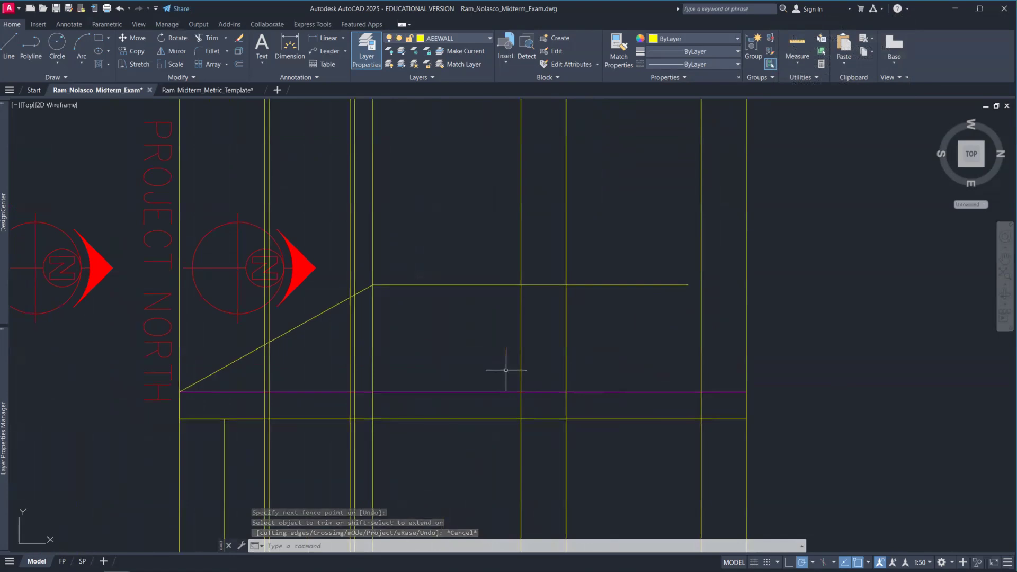
scroll(506, 370, down, 7)
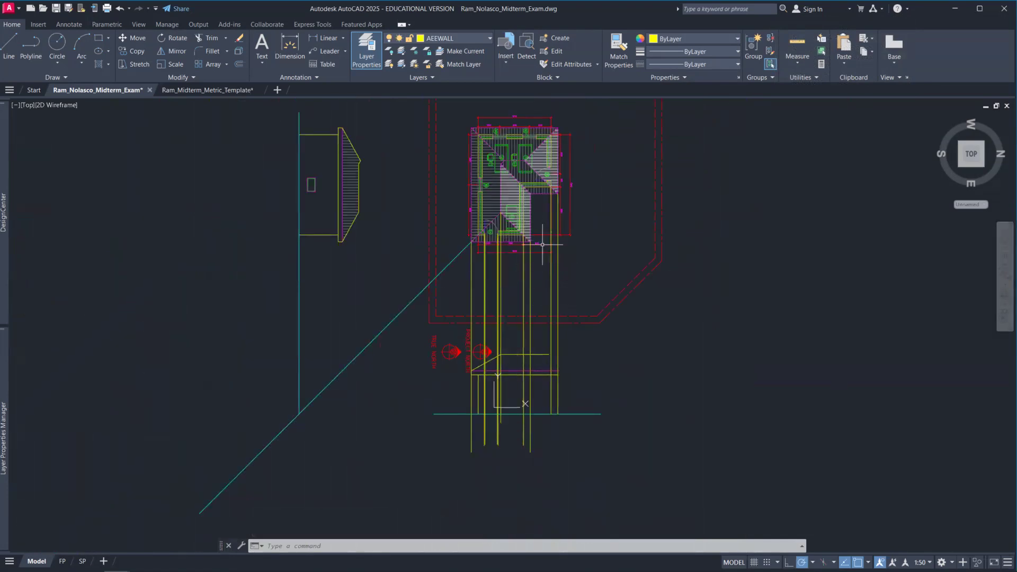
scroll(500, 354, up, 6)
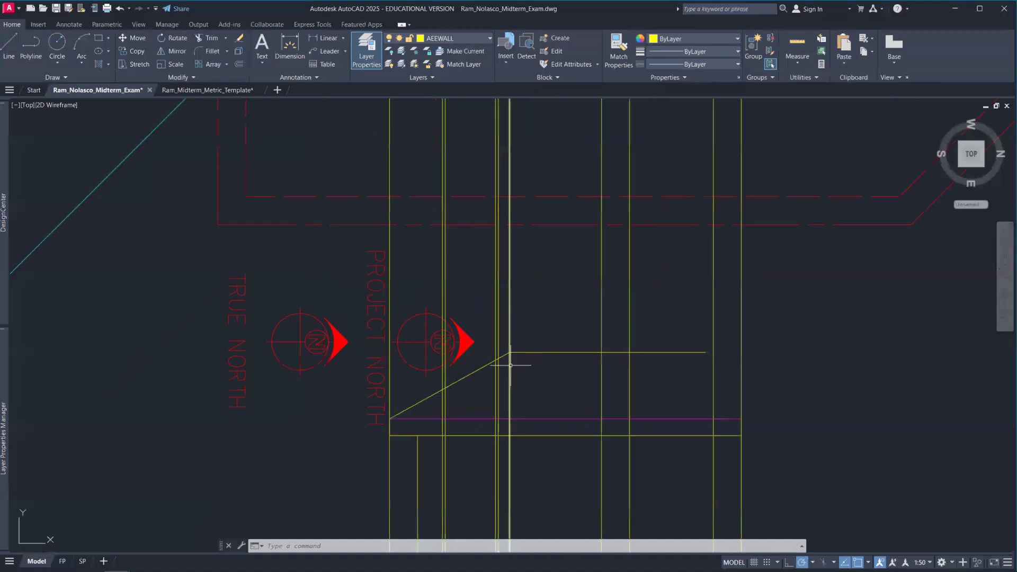
scroll(516, 295, down, 4)
middle_drag(527, 195, 535, 356)
scroll(521, 288, up, 4)
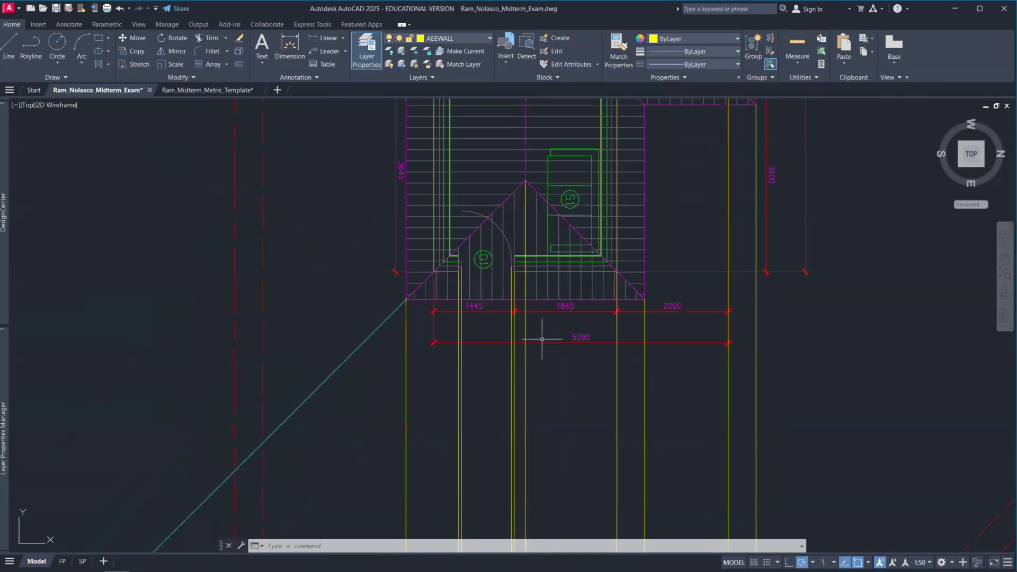
click(526, 325)
scroll(536, 336, down, 4)
scroll(527, 348, up, 5)
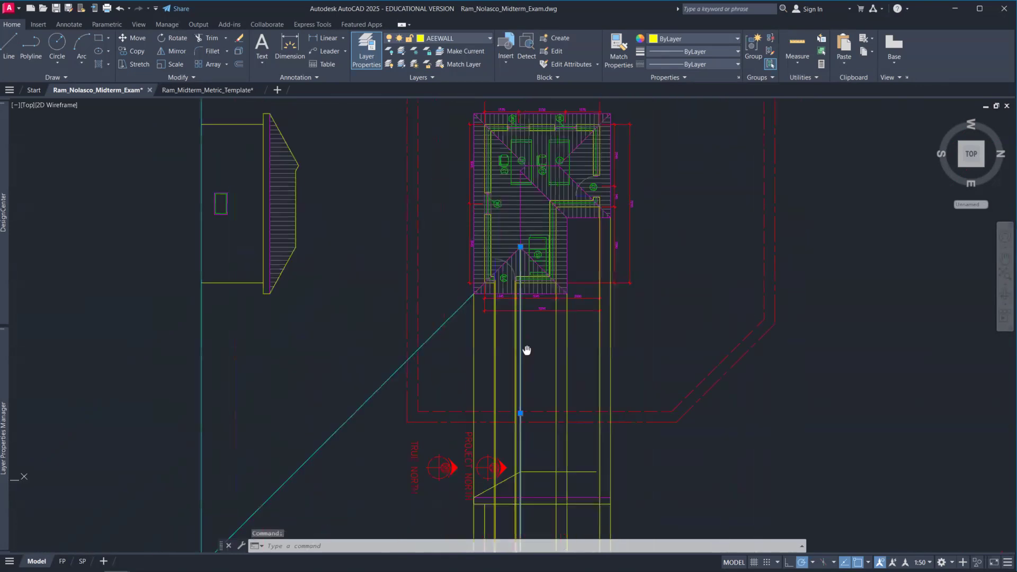
scroll(498, 326, up, 4)
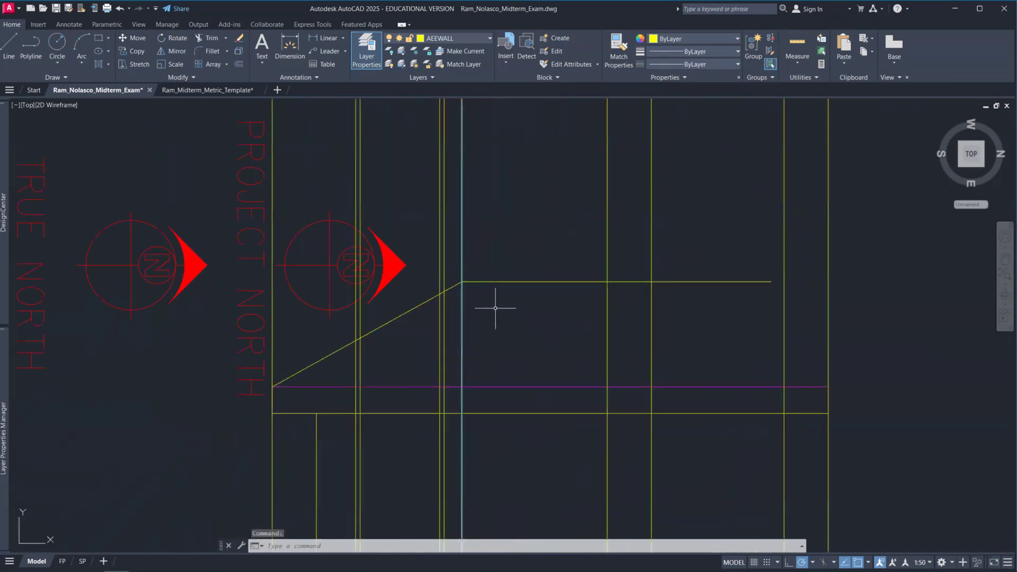
key(Escape)
key(Escape)
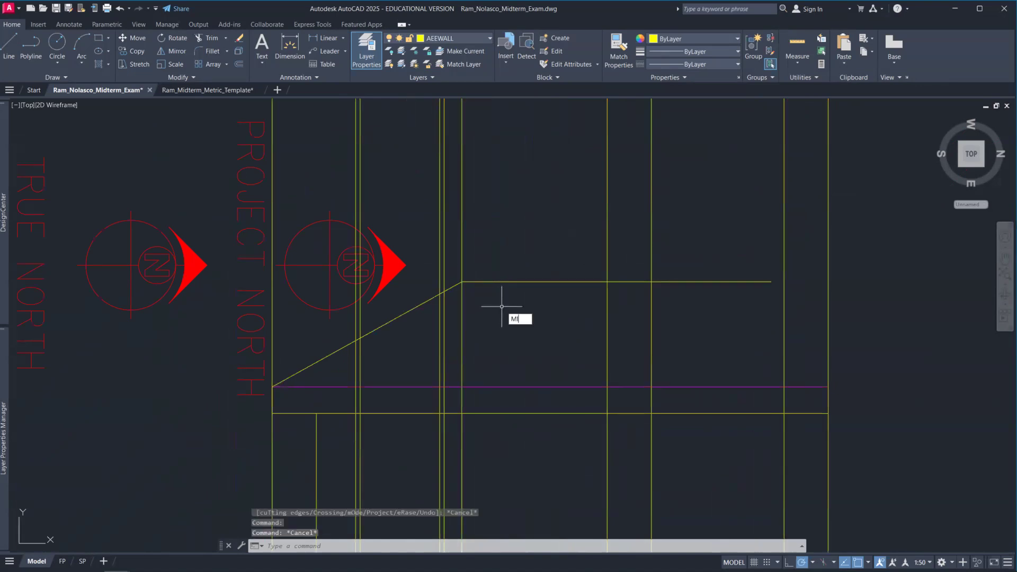
- Mirror the sloped roof line about the vertical projection line through the ridge end to form the front wing's opposite roof slope
text(MI)
key(Return)
click(424, 302)
key(Return)
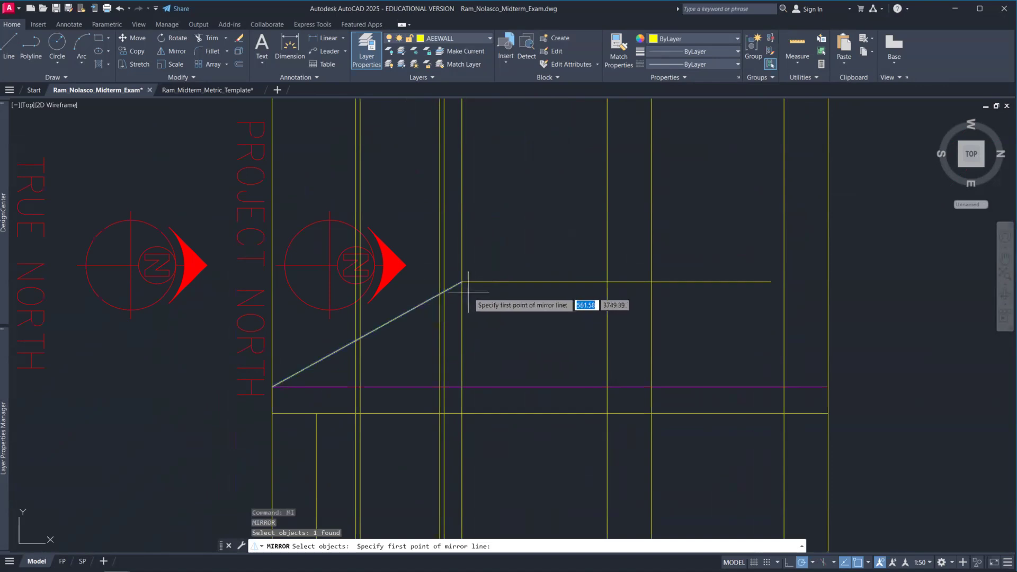
click(468, 291)
click(461, 352)
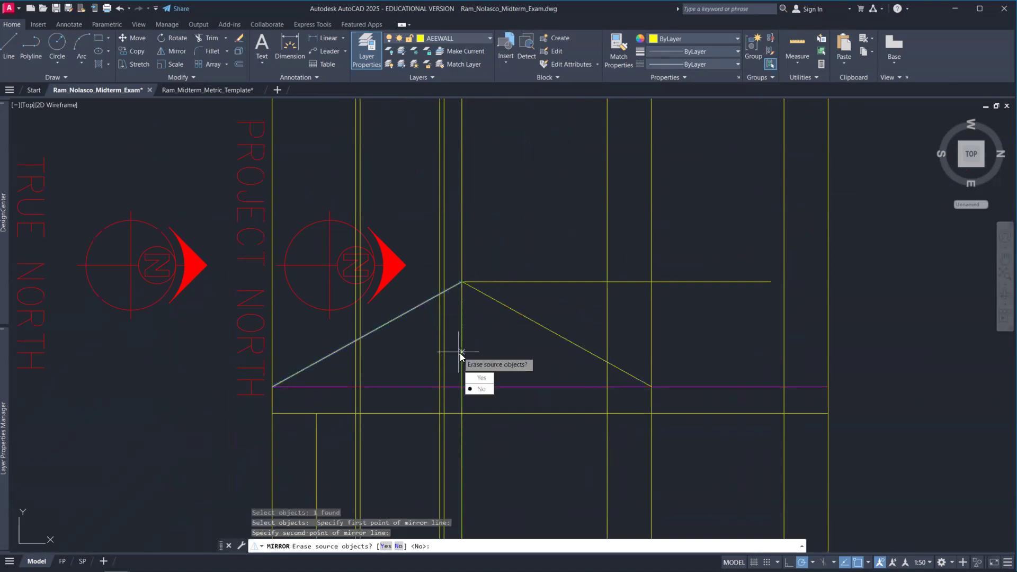
- Finish mirroring the sloped roof line about the vertical line through the elevation's peak, keeping the source line
key(Return)
scroll(593, 368, down, 5)
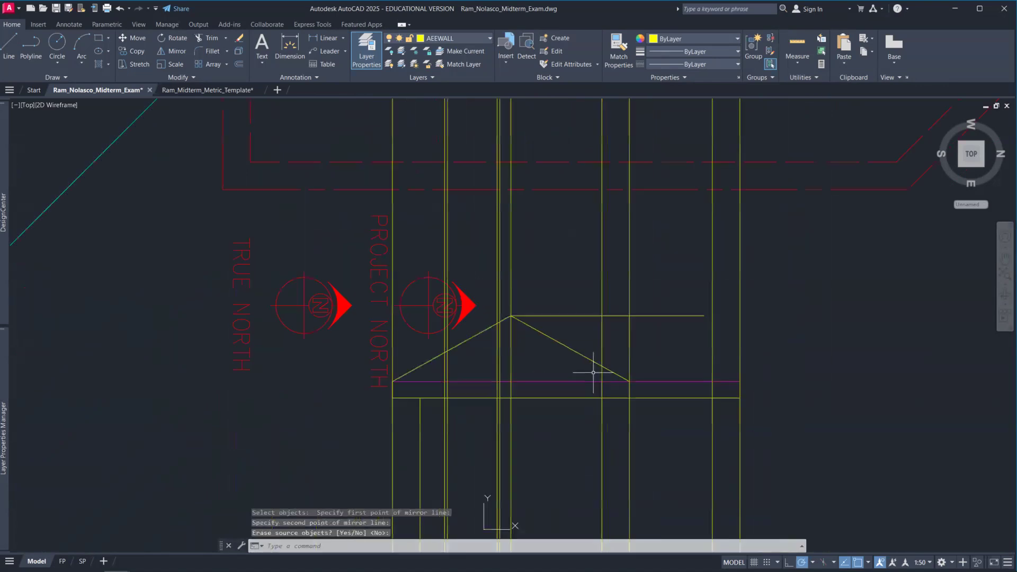
scroll(595, 371, down, 3)
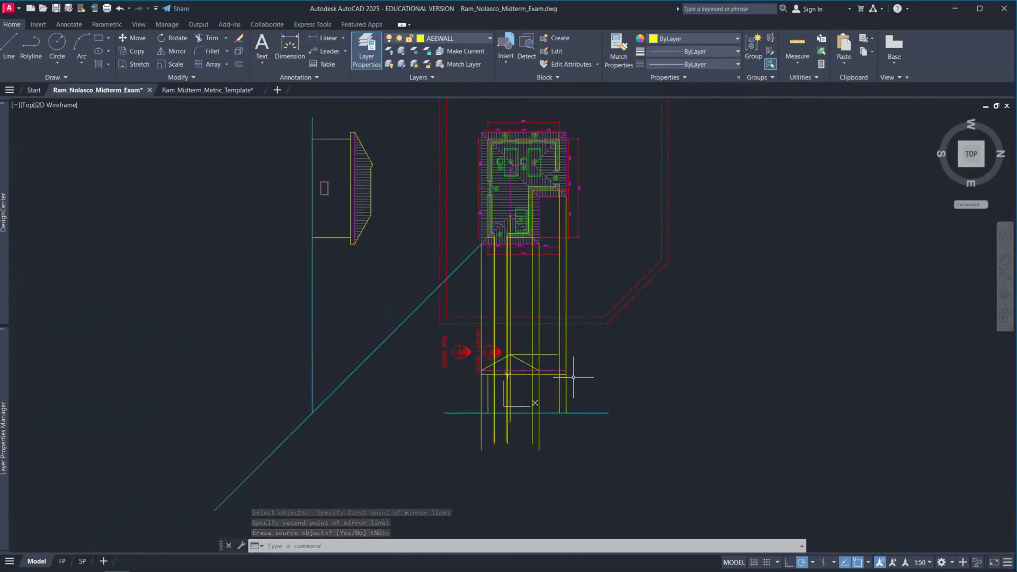
scroll(529, 166, up, 4)
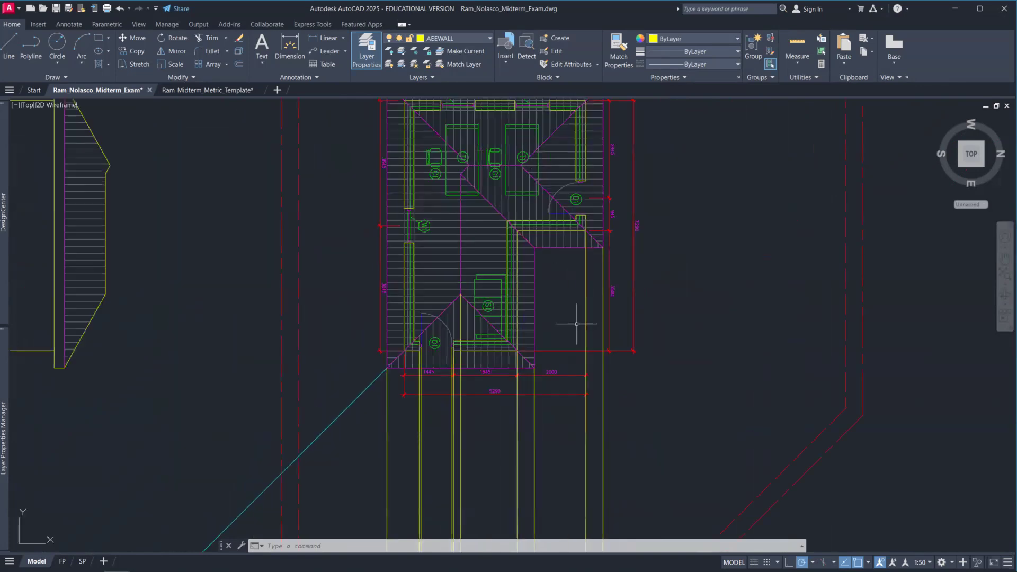
scroll(565, 443, down, 4)
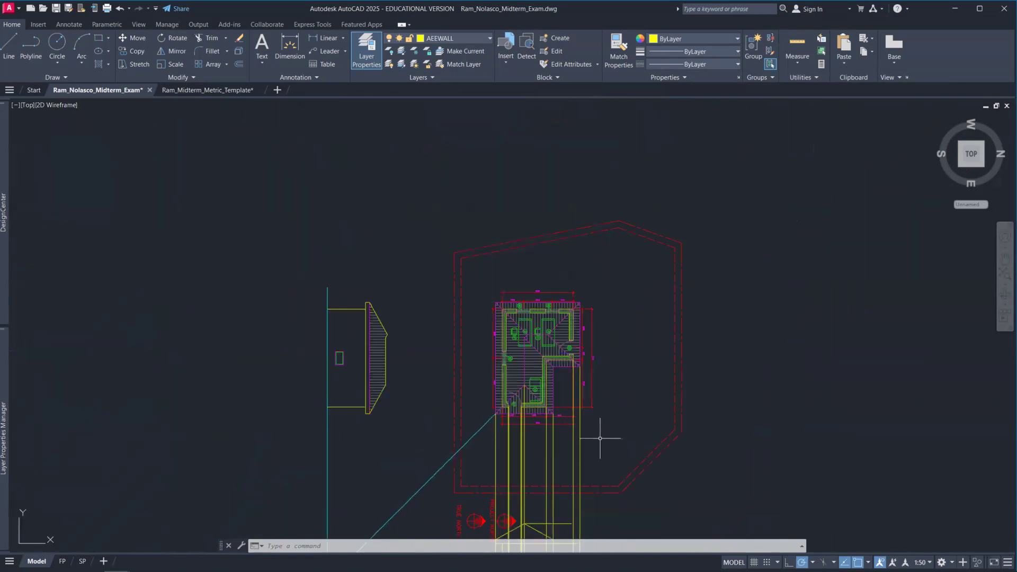
scroll(600, 438, down, 3)
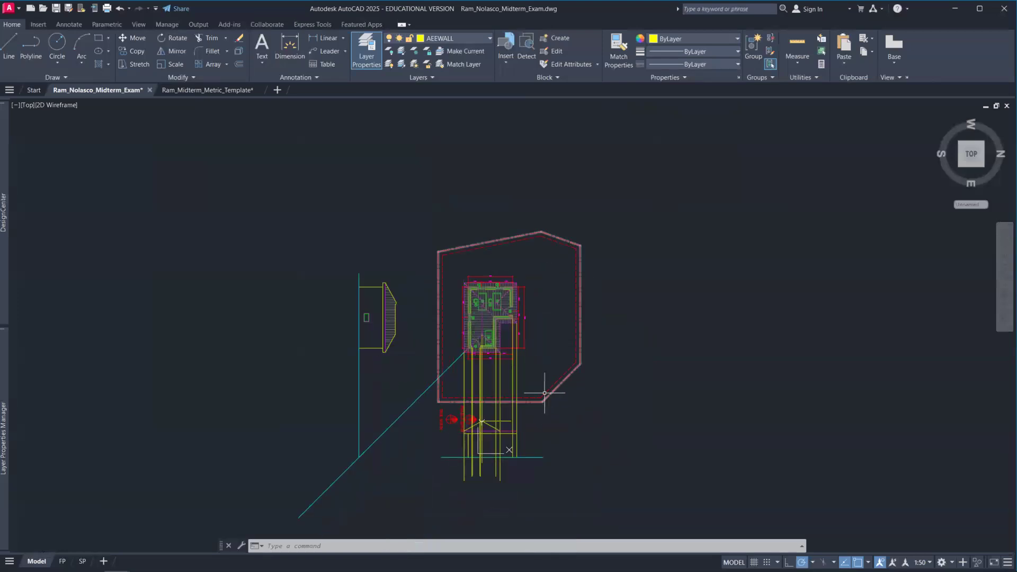
- Copy the wall projection line from the outer wall corner to the end of the horizontal ridge in the roof plan
text(o)
key(Return)
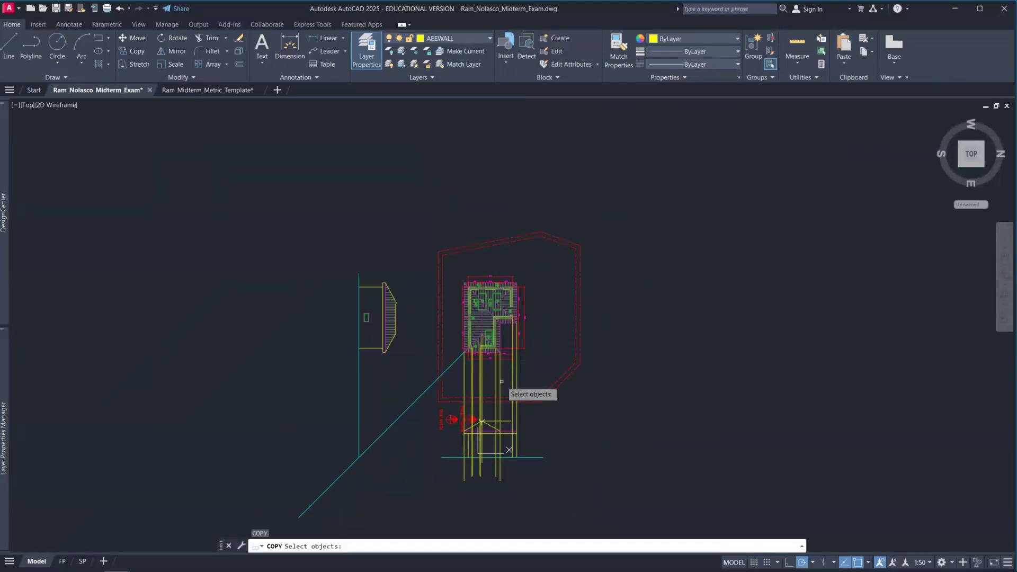
scroll(539, 351, up, 4)
click(526, 352)
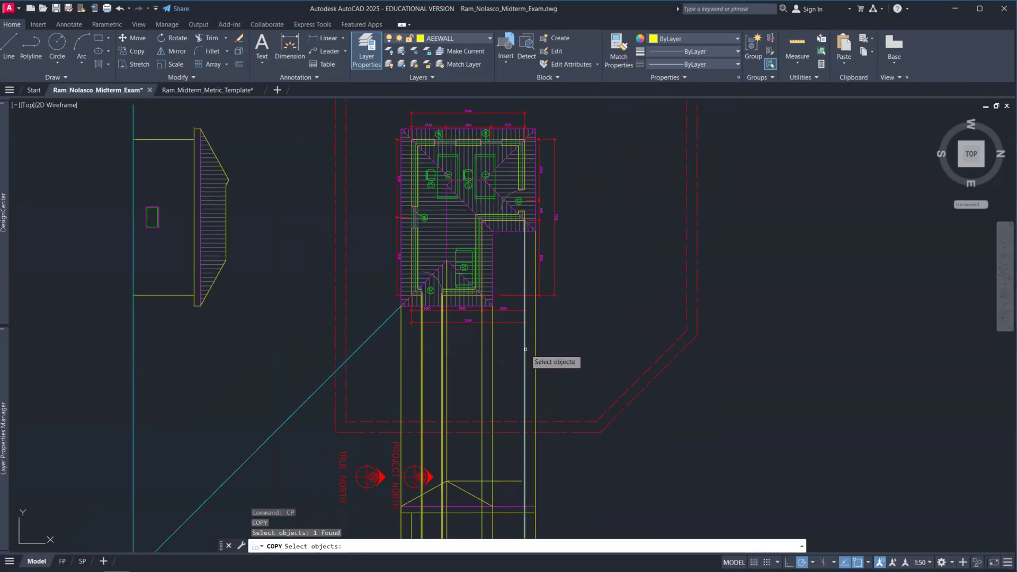
key(Return)
scroll(539, 208, up, 4)
scroll(539, 208, down, 2)
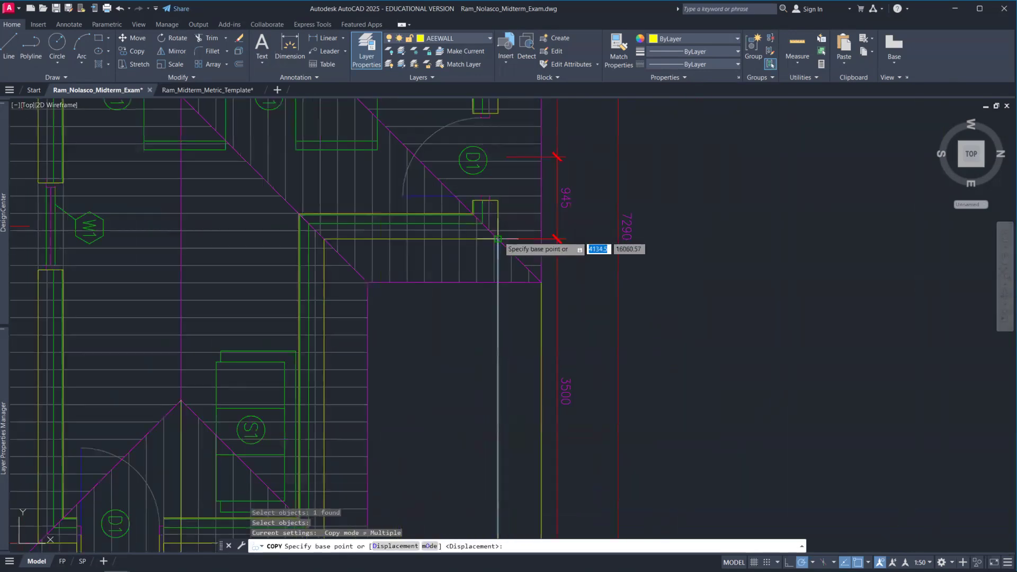
click(498, 235)
scroll(499, 242, down, 2)
scroll(436, 170, up, 5)
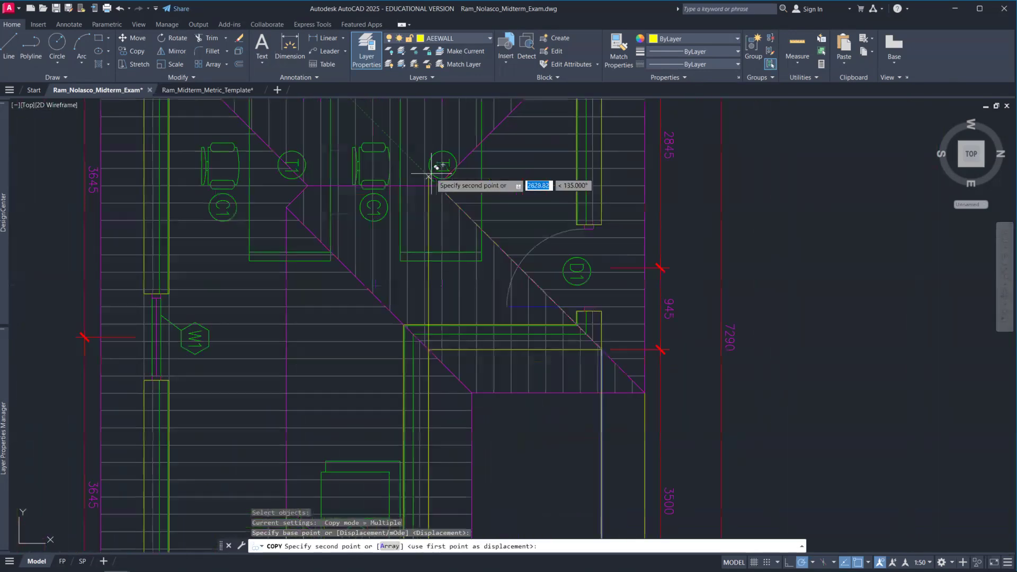
scroll(468, 227, down, 8)
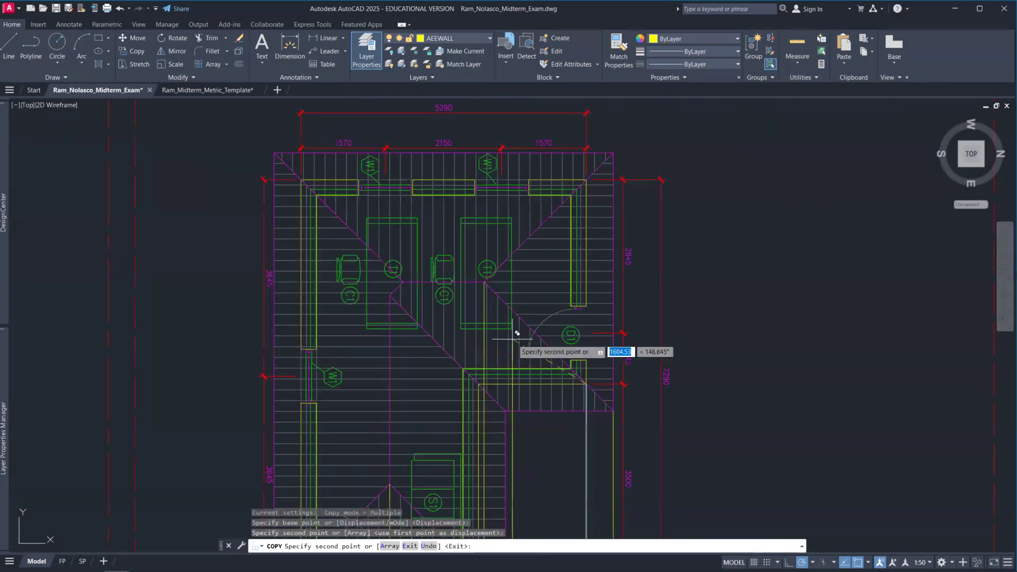
scroll(495, 416, up, 2)
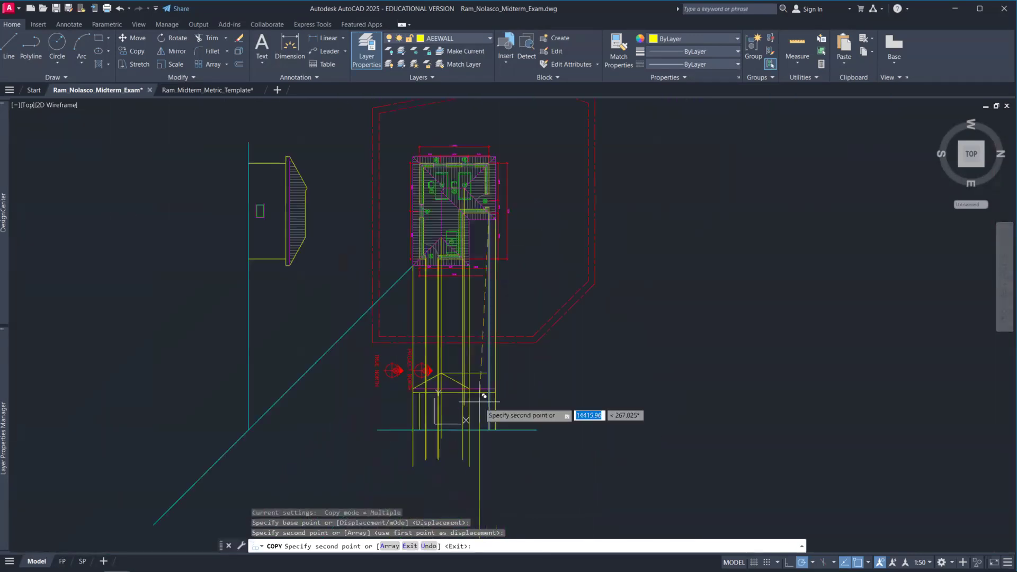
key(Escape)
- Trace the copied ridge projection line from the roof plan down to the elevation
scroll(471, 269, up, 2)
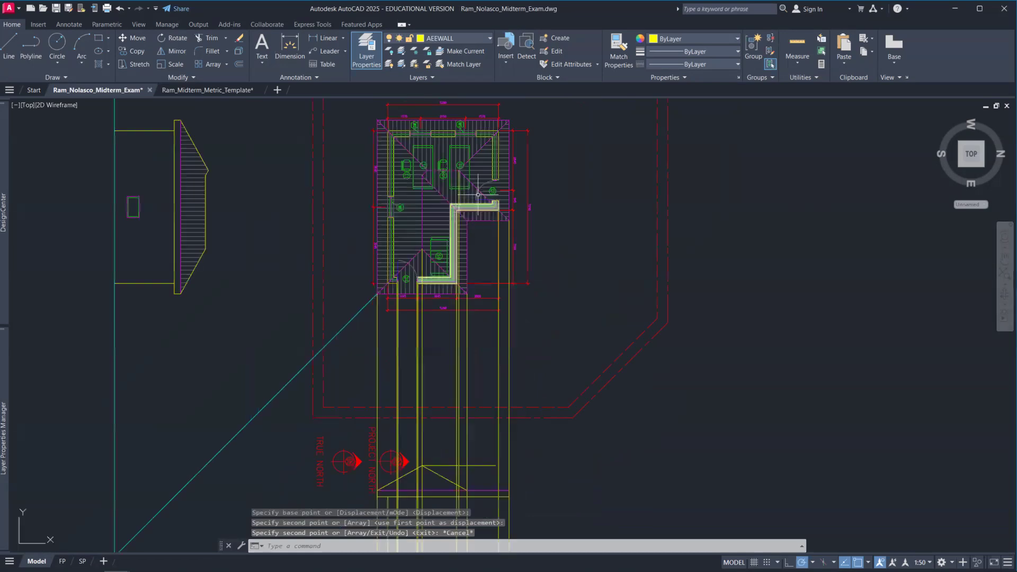
scroll(492, 277, up, 5)
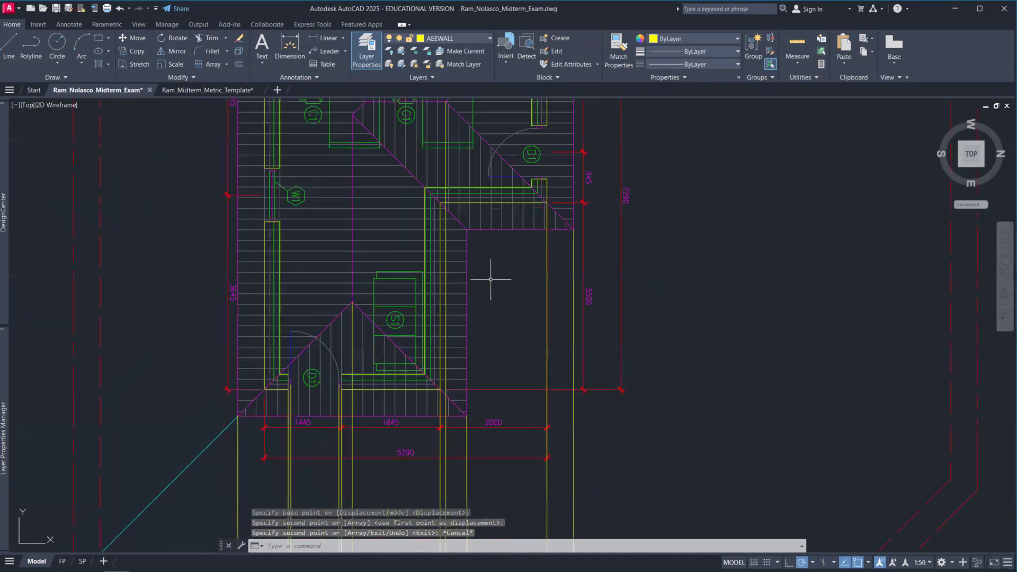
click(447, 158)
scroll(501, 339, down, 1)
middle_drag(499, 443, 474, 288)
scroll(458, 318, up, 4)
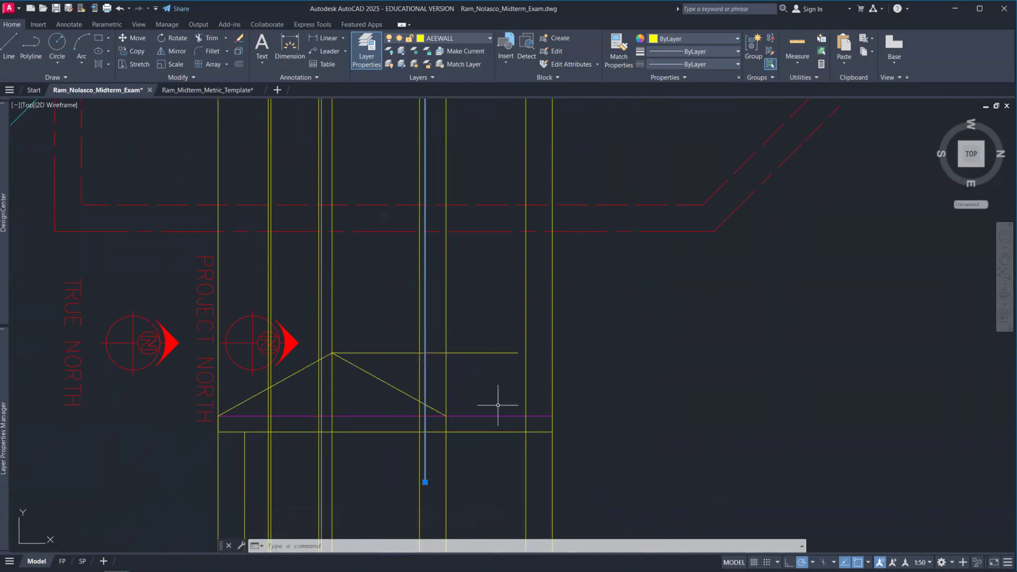
scroll(556, 413, down, 2)
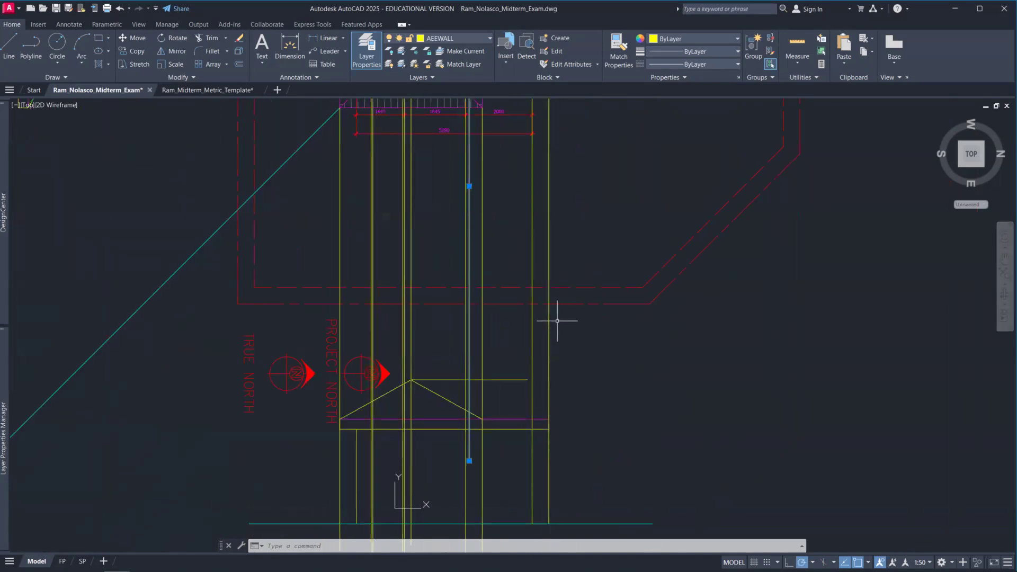
scroll(557, 320, down, 2)
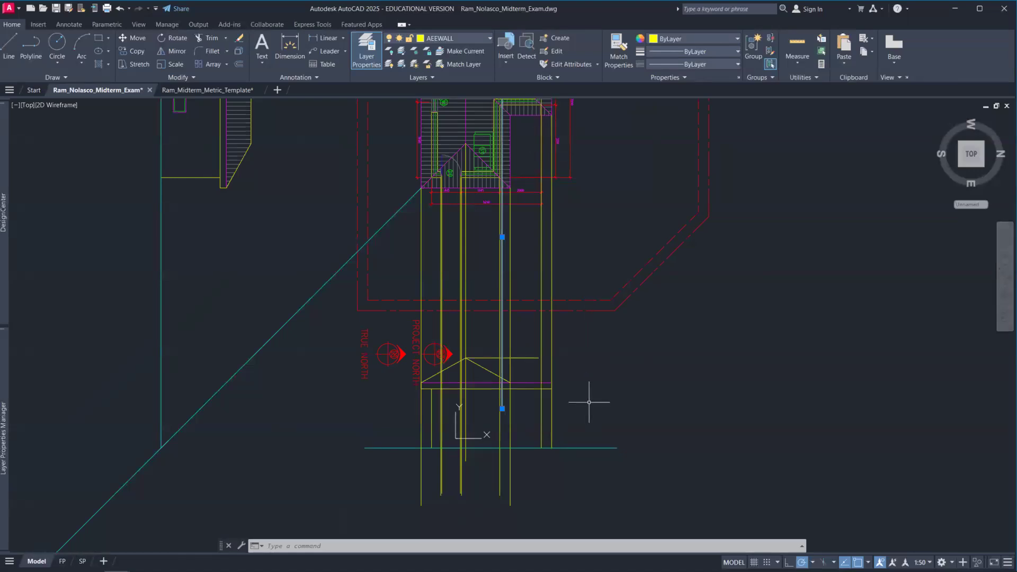
scroll(514, 387, up, 4)
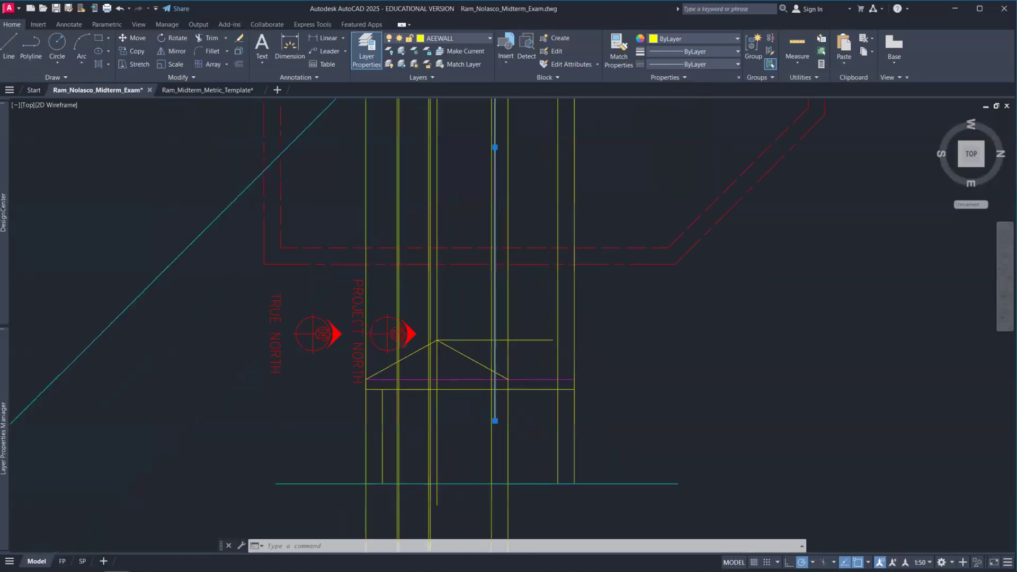
key(Escape)
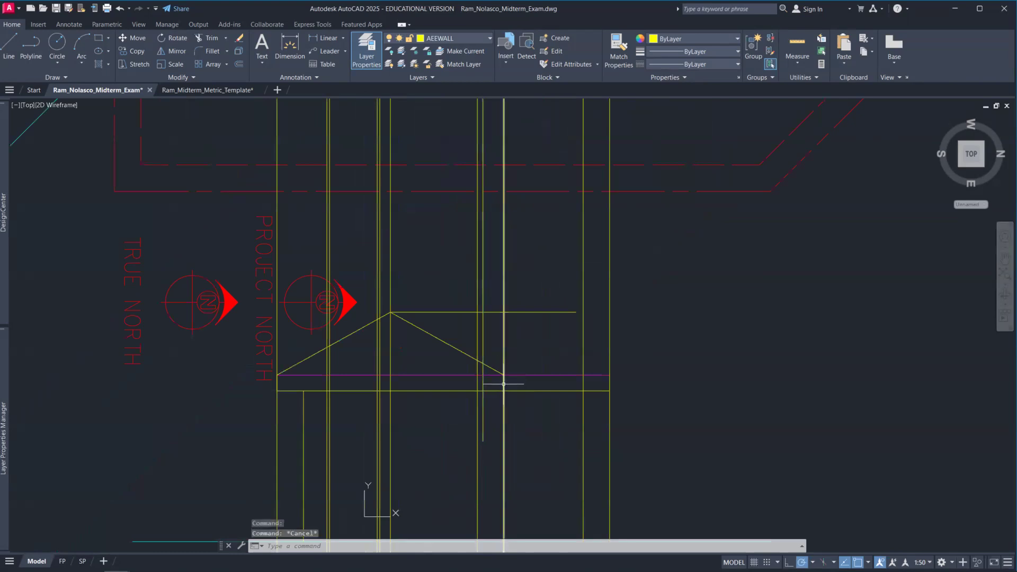
- Copy the descending roof slope from the elevation's peak to where the copied projection line crosses the horizontal ridge line
text(CP)
key(Return)
click(446, 342)
key(Return)
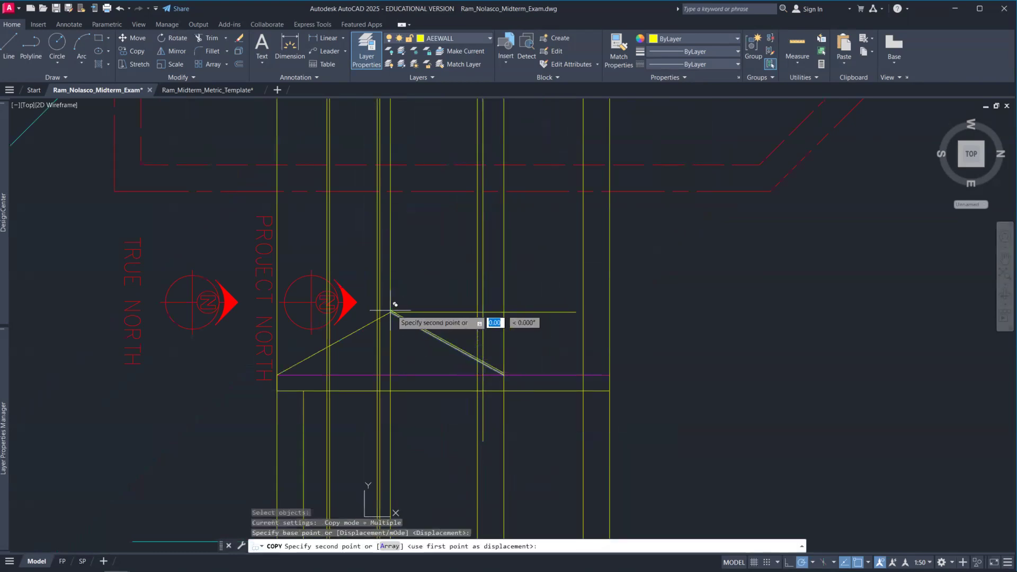
click(390, 313)
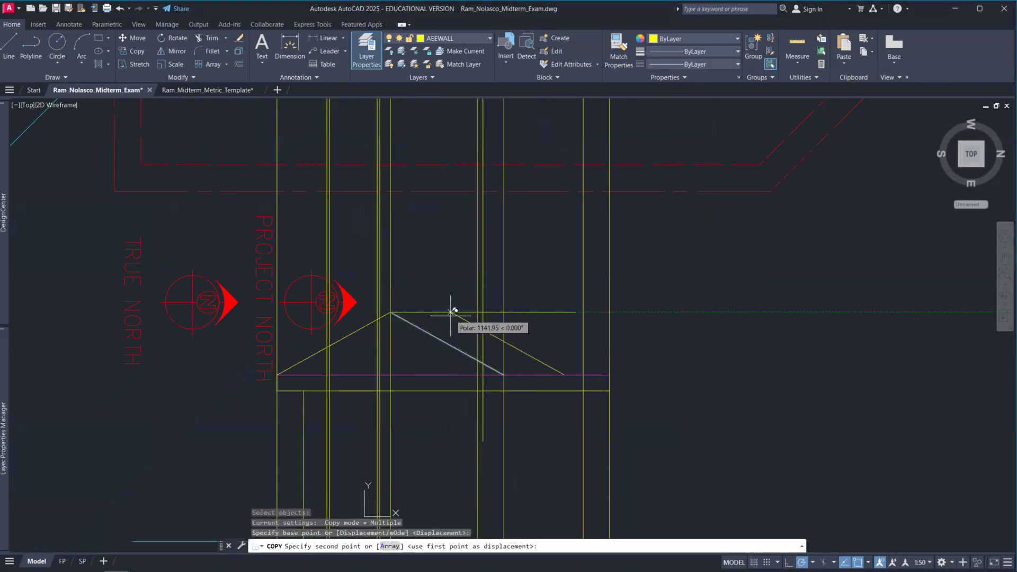
click(483, 312)
scroll(644, 445, down, 2)
scroll(645, 456, down, 3)
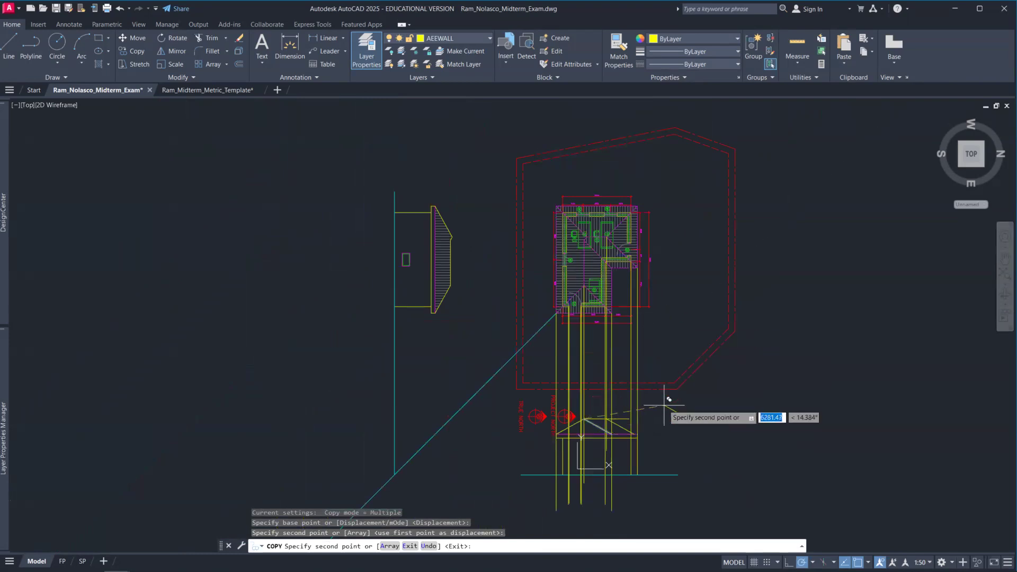
scroll(627, 440, up, 2)
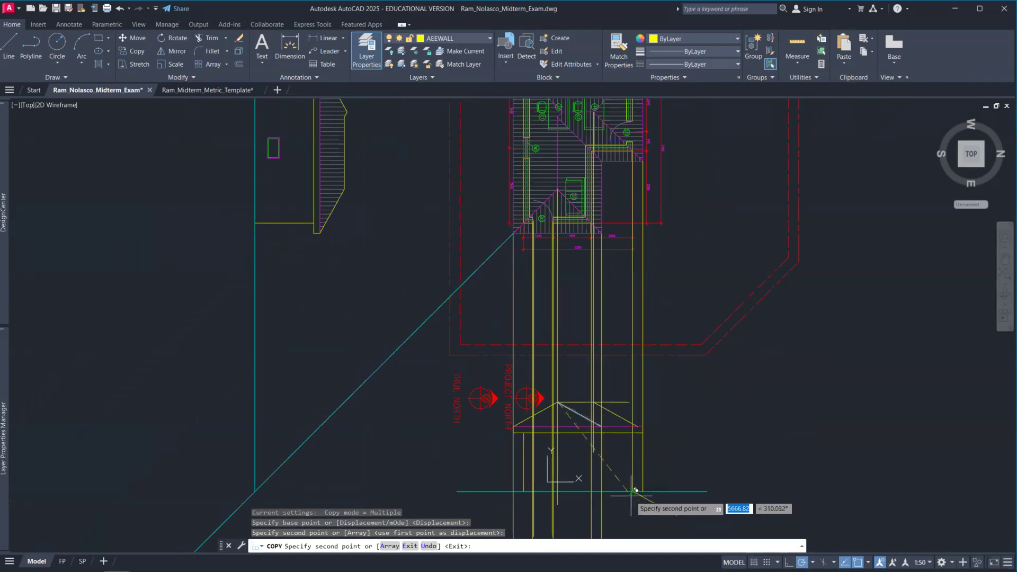
scroll(593, 442, up, 4)
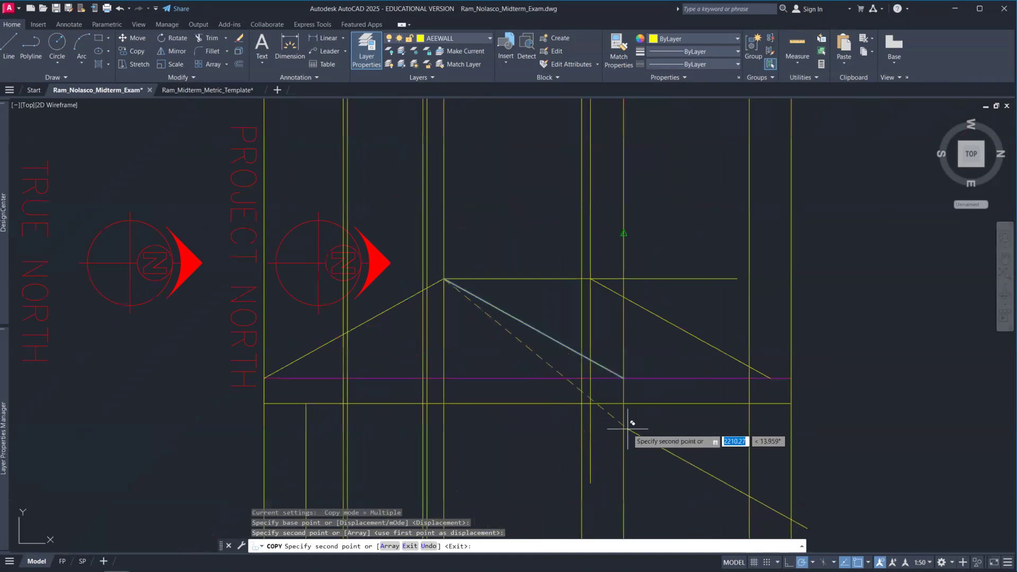
key(Escape)
- Compare the eave and wall projection lines in the plan with the right end of the elevation's roof
scroll(656, 436, down, 2)
middle_drag(787, 412, 656, 481)
scroll(657, 461, down, 4)
scroll(651, 197, up, 5)
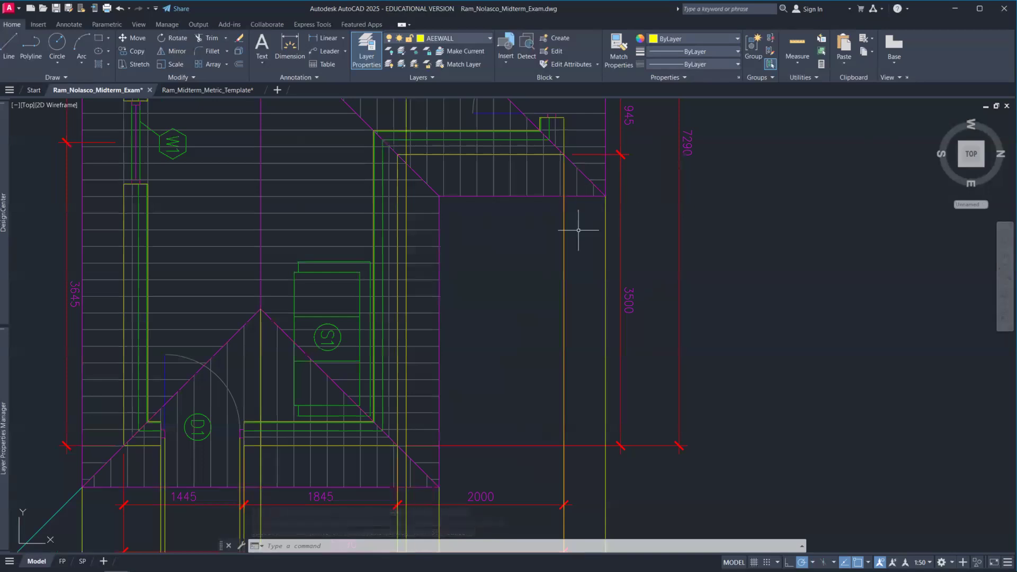
scroll(579, 231, down, 2)
scroll(572, 238, down, 3)
middle_drag(627, 414, 611, 344)
scroll(560, 380, up, 3)
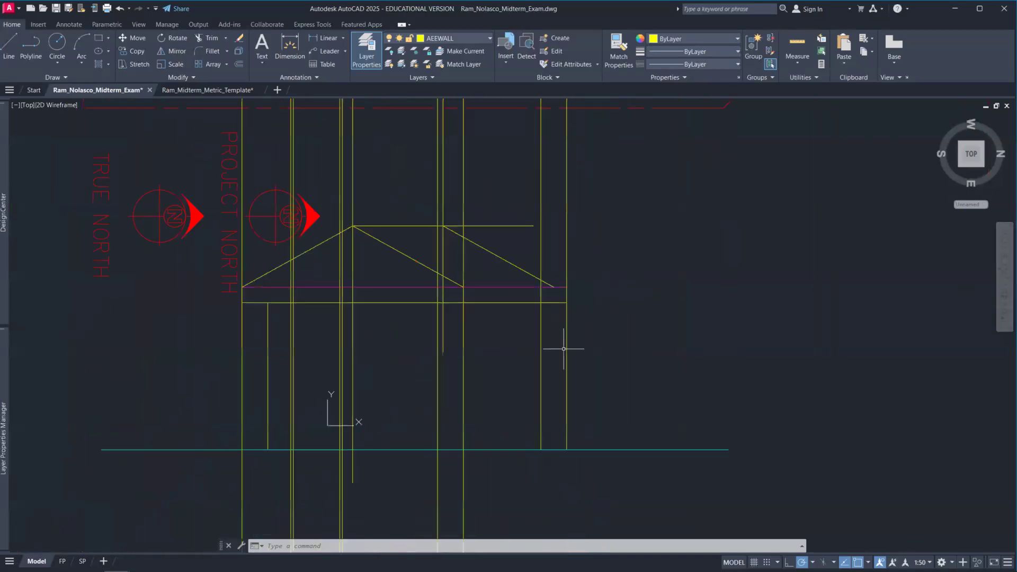
- Trim the right-hand wall projection line between the two horizontal eave lines of the elevation
click(547, 258)
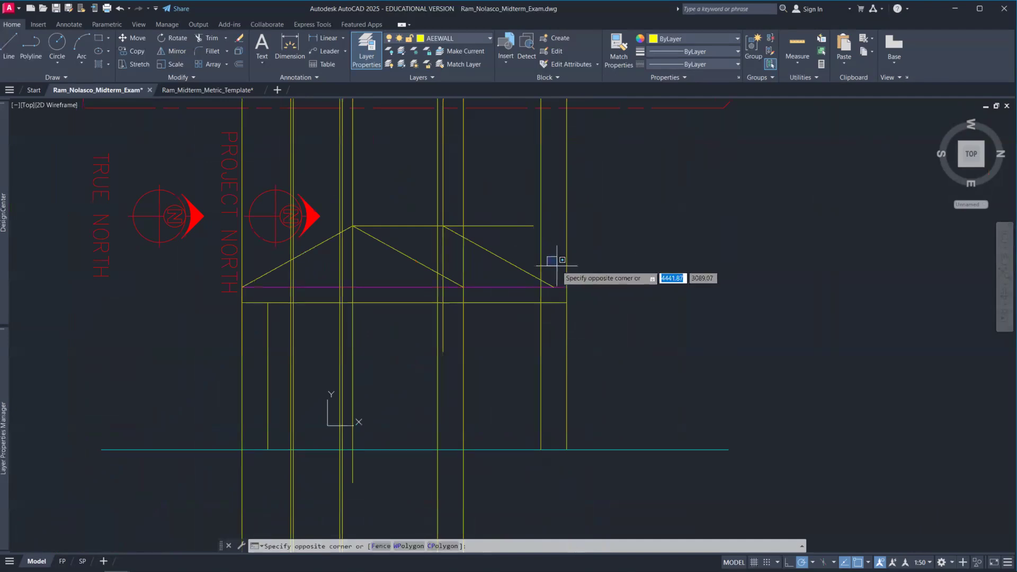
key(Escape)
key(Return)
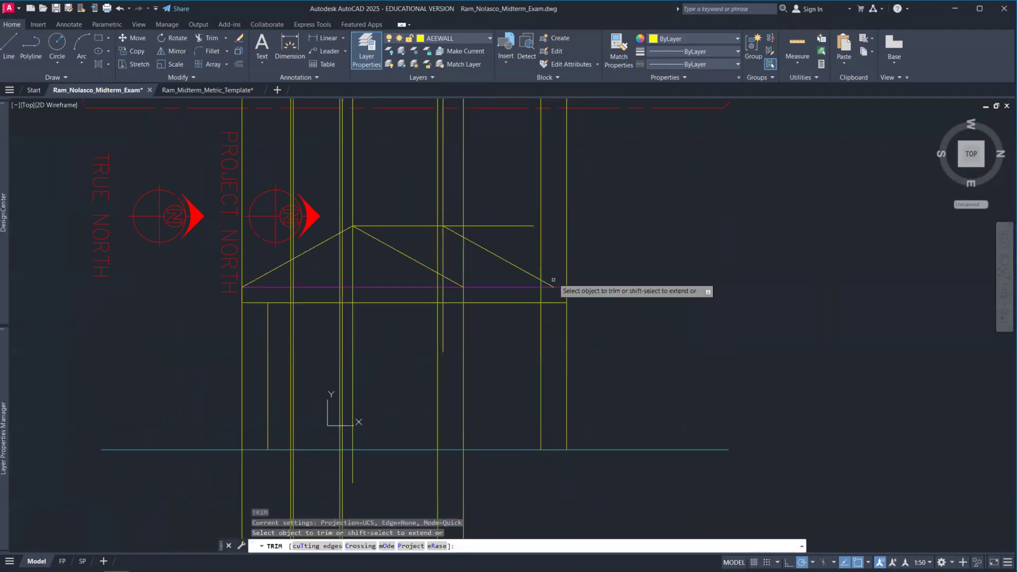
drag(551, 301, 534, 293)
key(Escape)
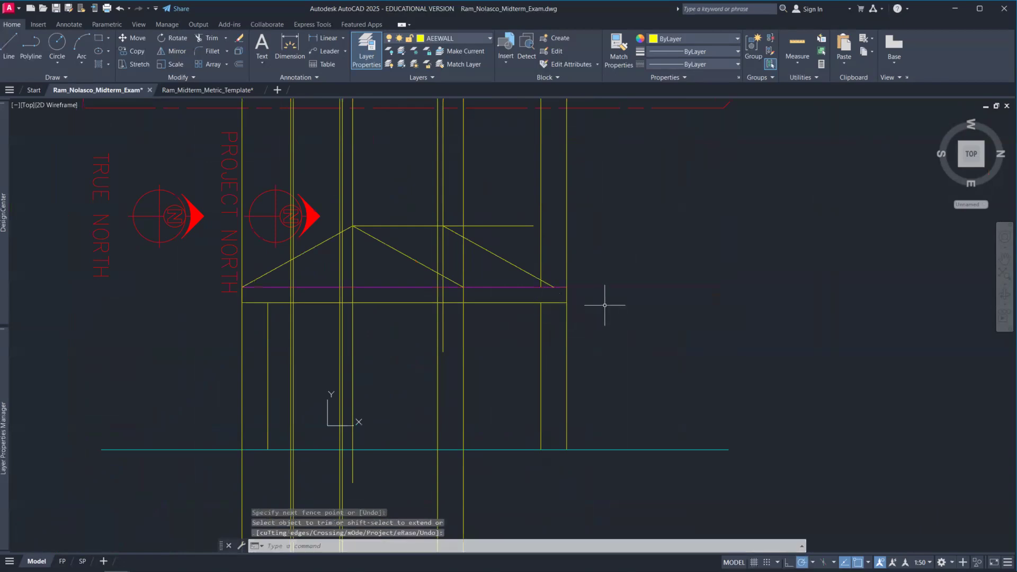
- Check the copied roof slope in the elevation against the roof plan's ridge and eave corner
scroll(607, 302, down, 6)
middle_drag(606, 297, 613, 249)
scroll(584, 247, up, 3)
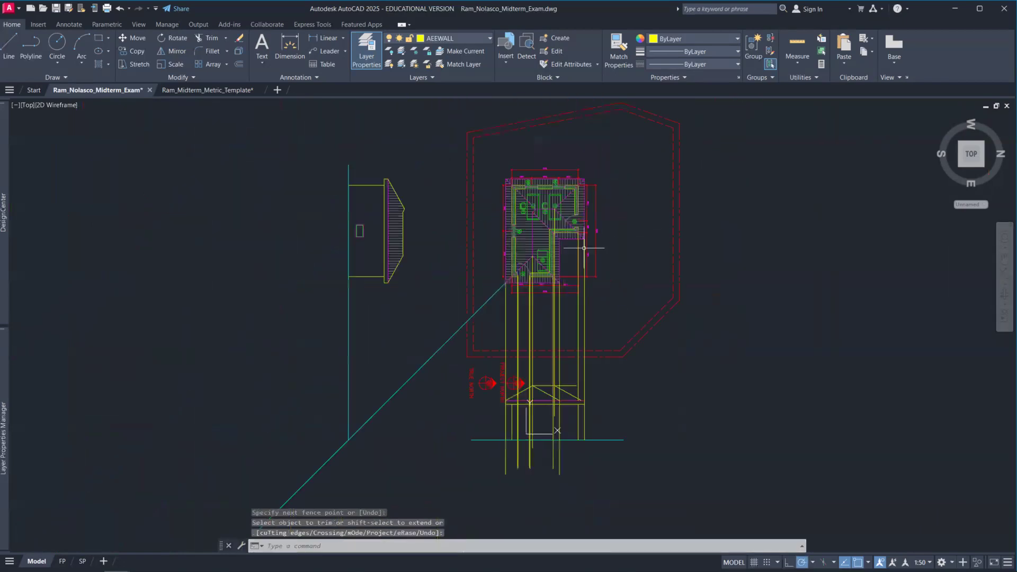
scroll(591, 342, down, 1)
scroll(609, 462, up, 4)
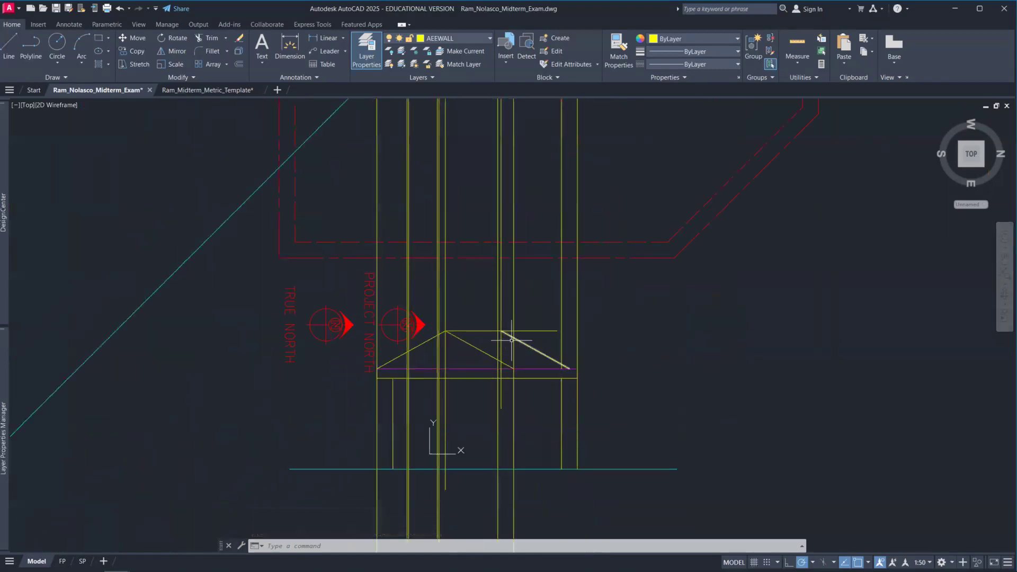
scroll(521, 345, down, 4)
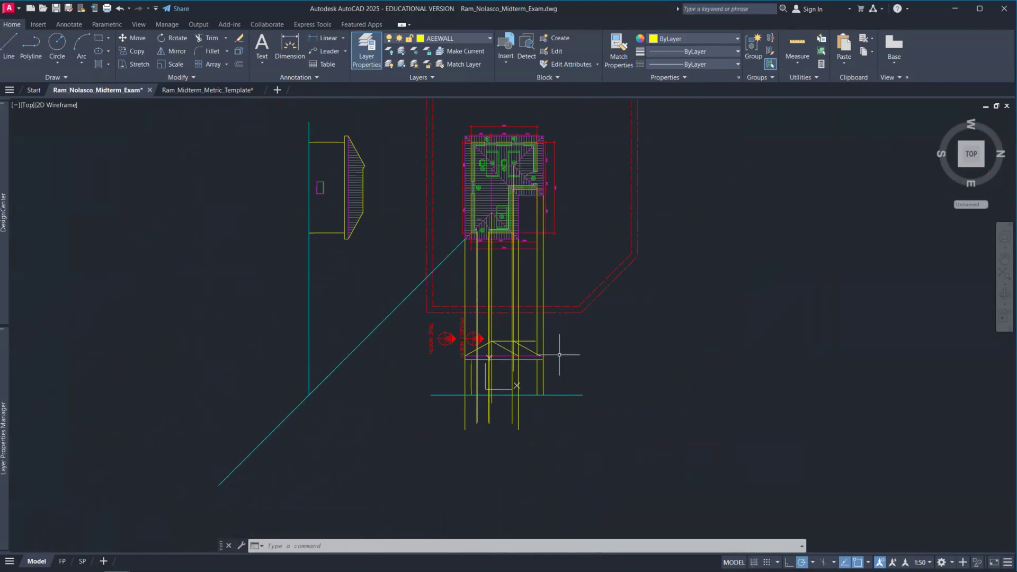
scroll(526, 360, up, 4)
scroll(547, 344, up, 4)
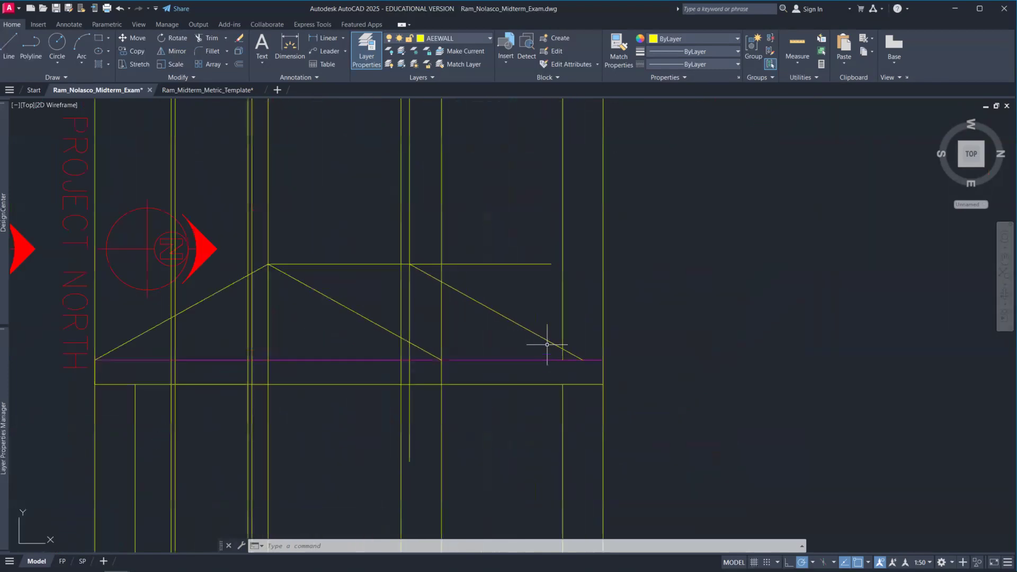
- Move the copied roof slope so its lower end meets the right-hand eave corner of the elevation
click(533, 335)
click(529, 339)
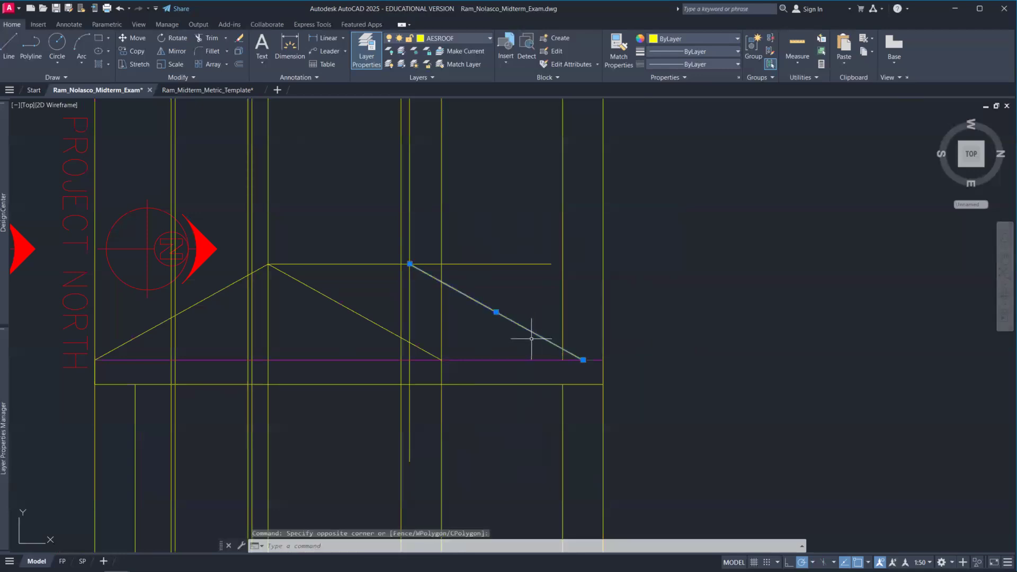
text(m)
key(Return)
click(583, 360)
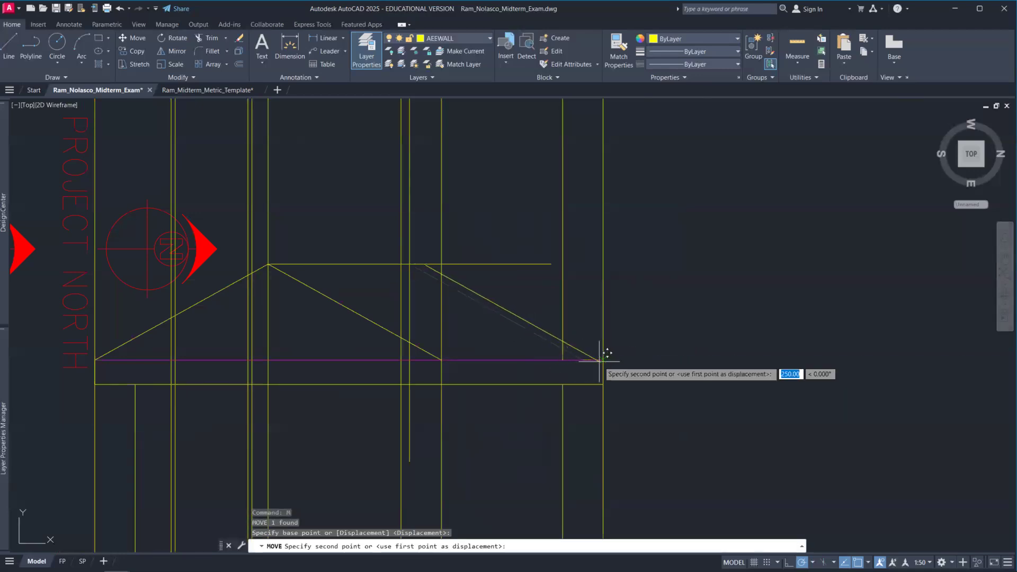
click(606, 359)
scroll(643, 382, down, 2)
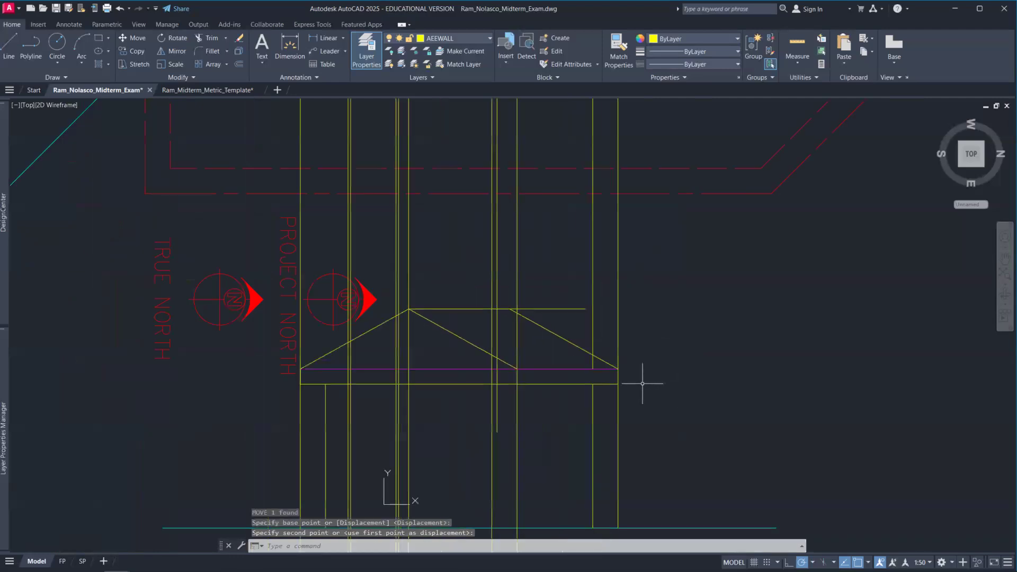
- Compare the elevation's roof shape with the reference elevations in the Midterm Review document in the browser
scroll(662, 337, down, 2)
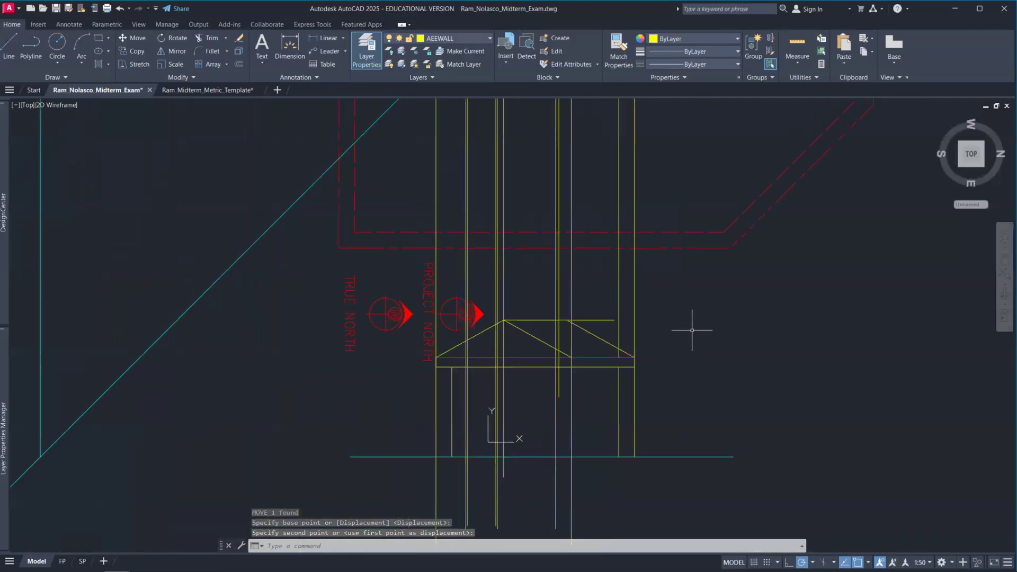
scroll(691, 331, down, 3)
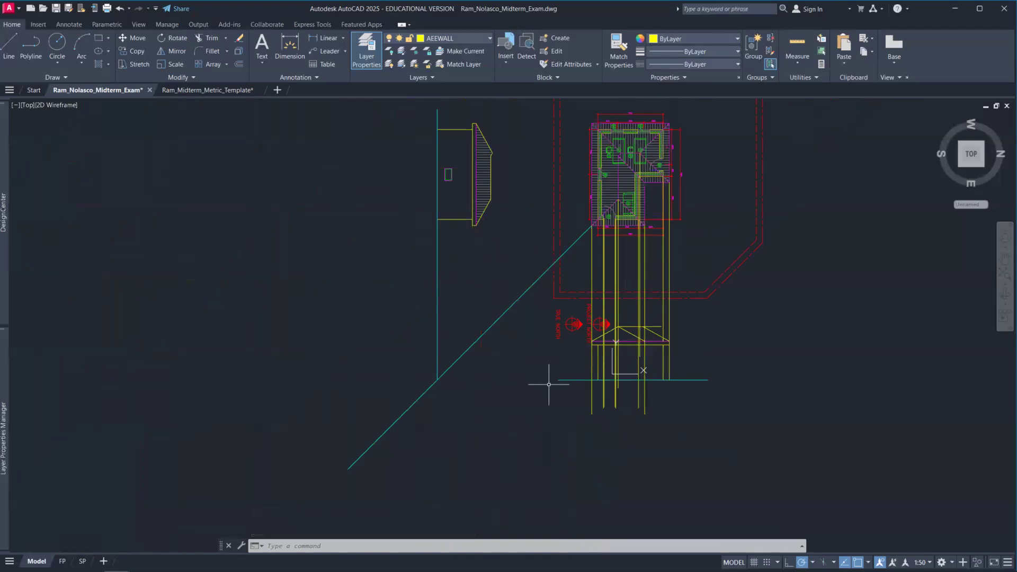
key(alt+Tab)
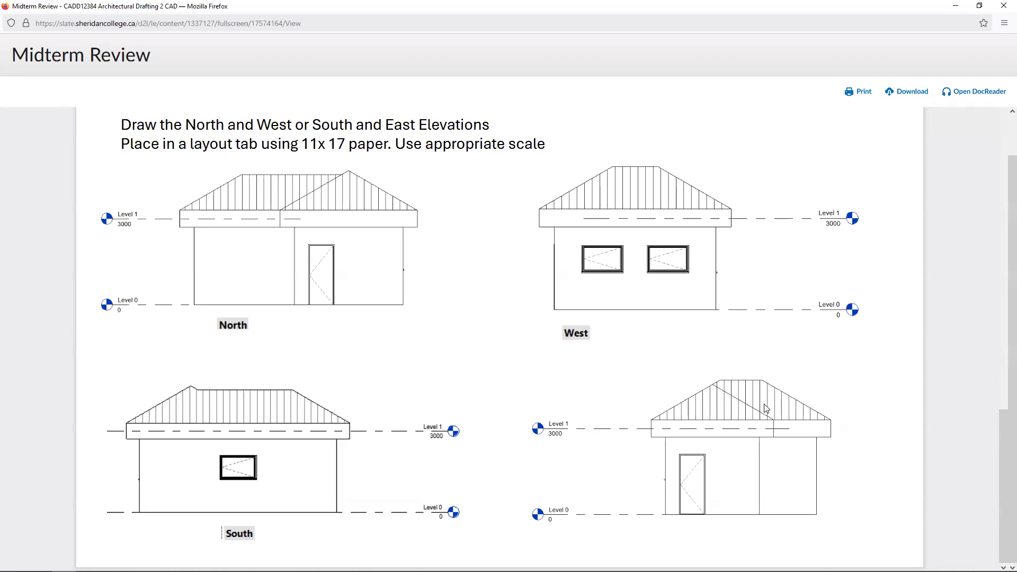
key(alt+Tab)
- Extend the right-hand roof slope in the elevation upward to the projected ridge-end line
scroll(648, 335, up, 4)
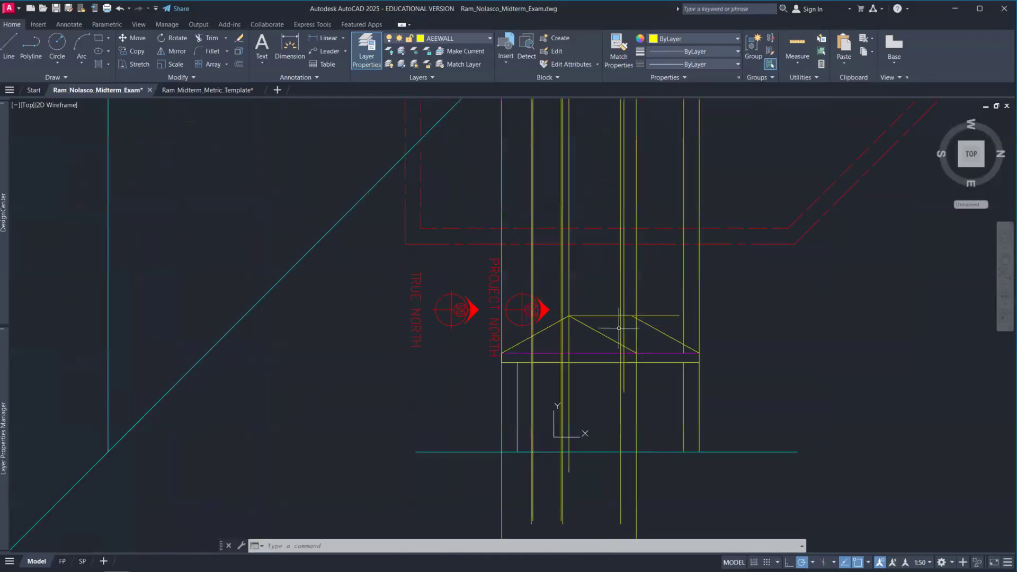
scroll(644, 322, up, 6)
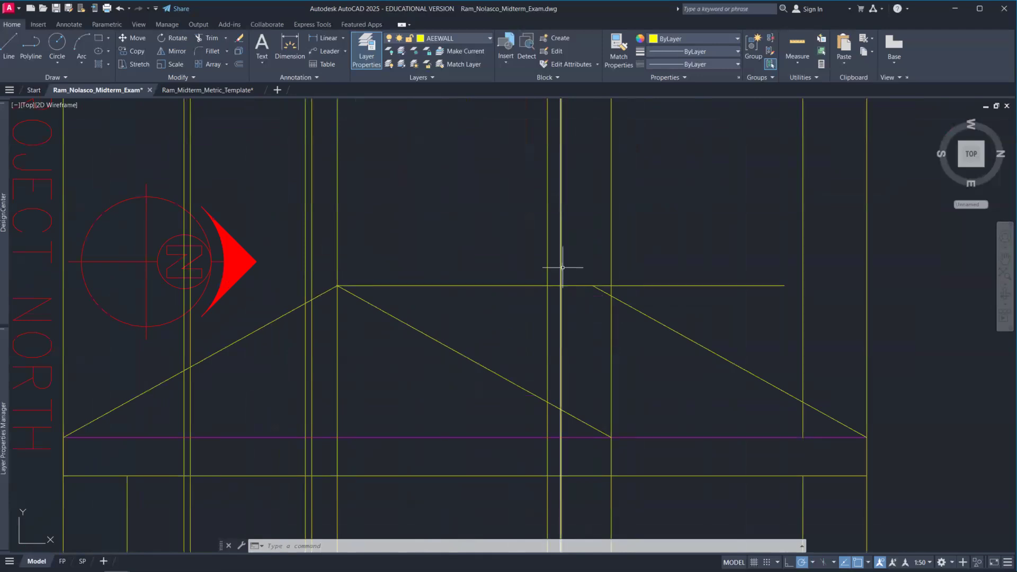
key(Return)
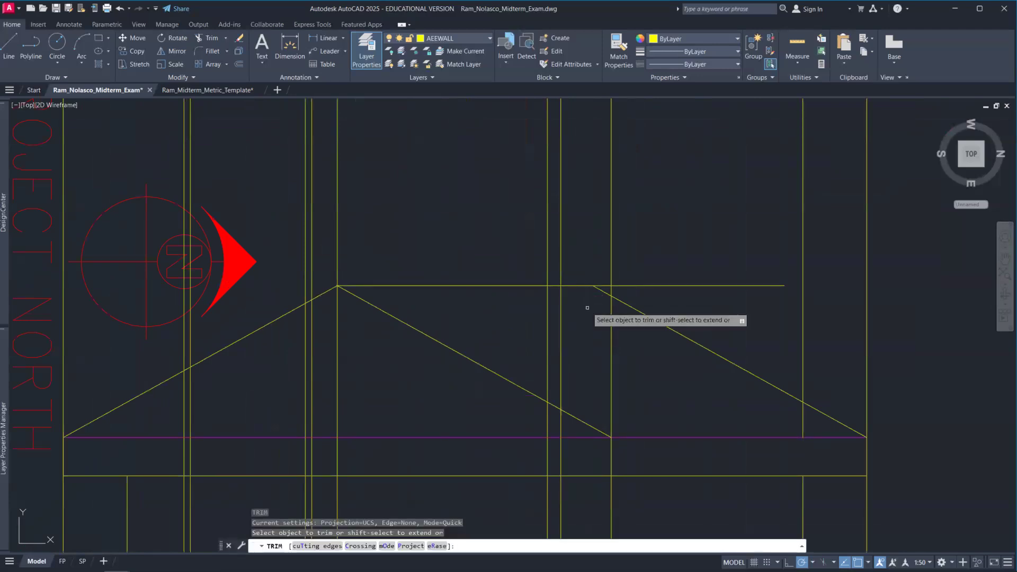
shift+click(601, 289)
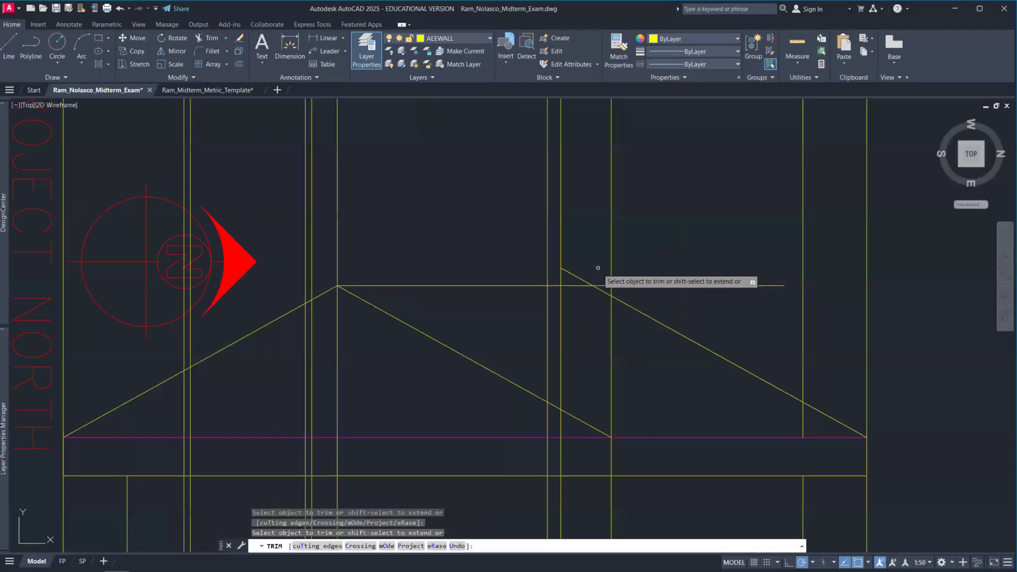
scroll(598, 275, down, 3)
key(Escape)
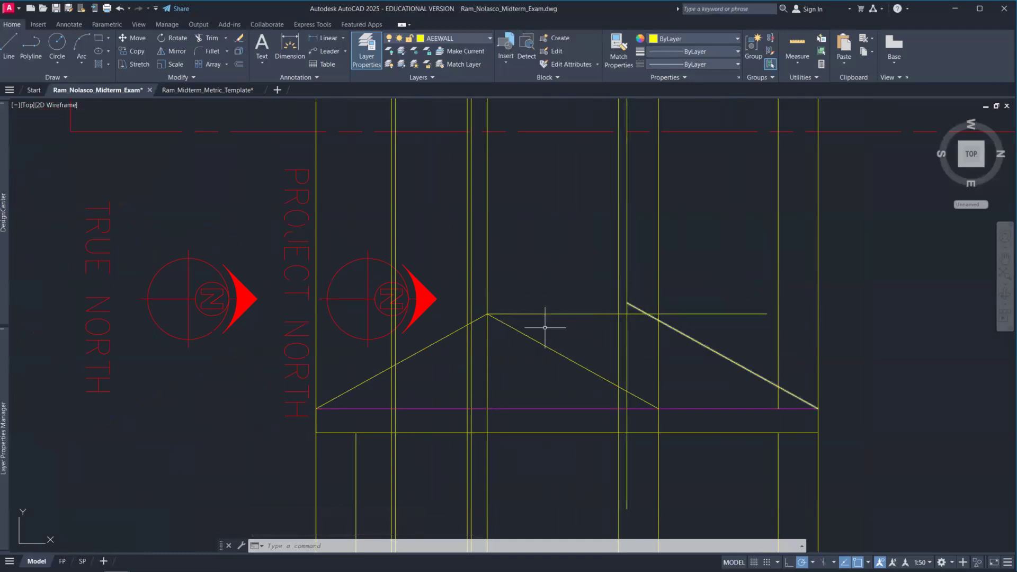
- Draw a horizontal ridge line from the upper end of the right-hand roof slope toward the left-hand slope
right_click(528, 337)
click(550, 344)
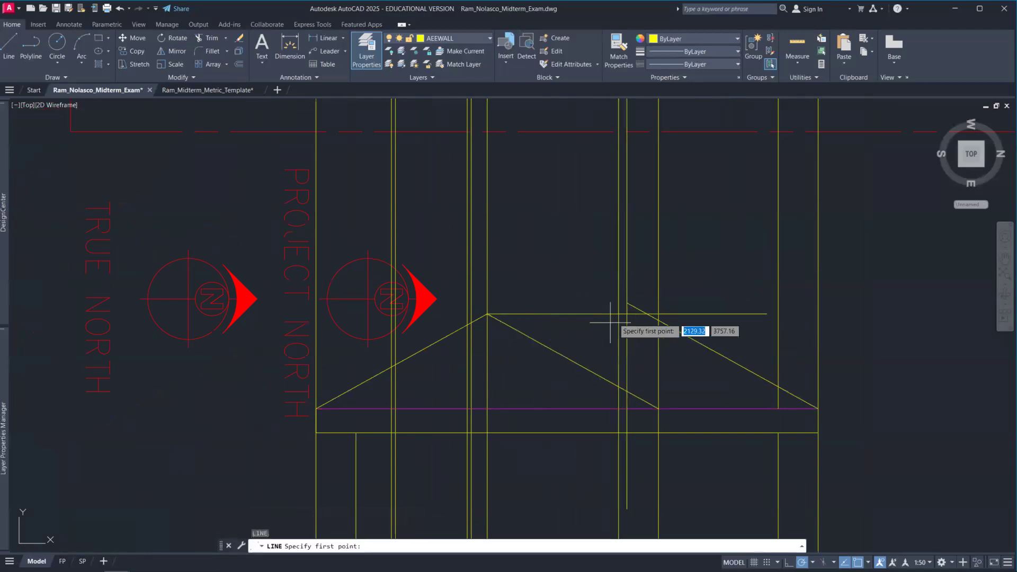
click(626, 303)
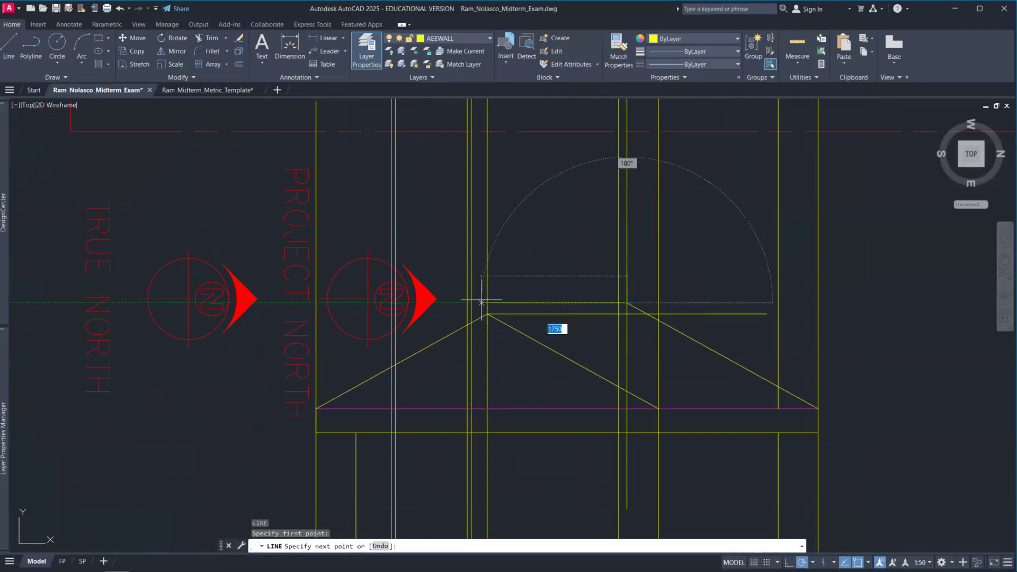
click(500, 303)
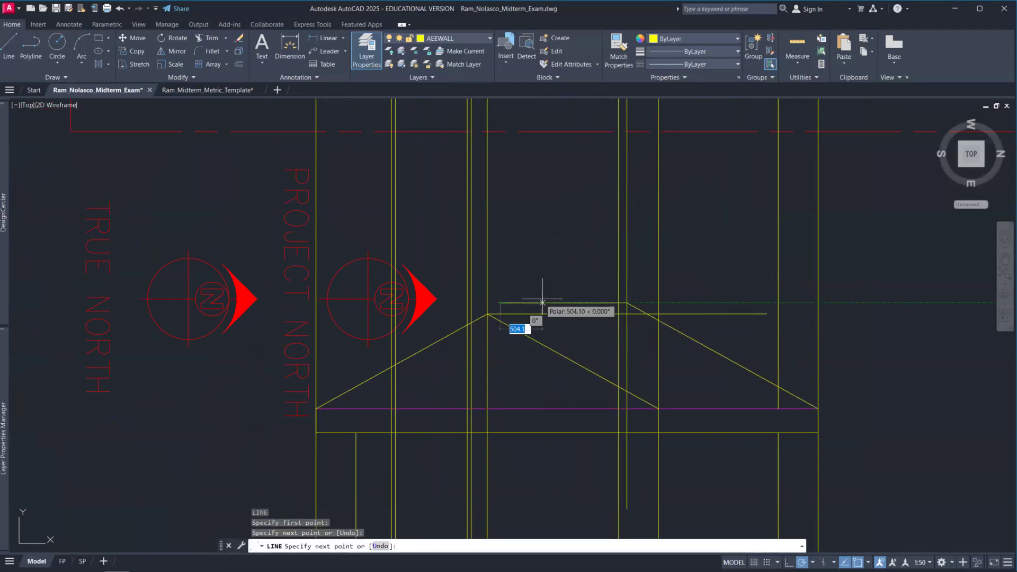
key(Return)
- Try to fillet the left-hand roof slope with the short left end of the new ridge line
scroll(513, 320, up, 4)
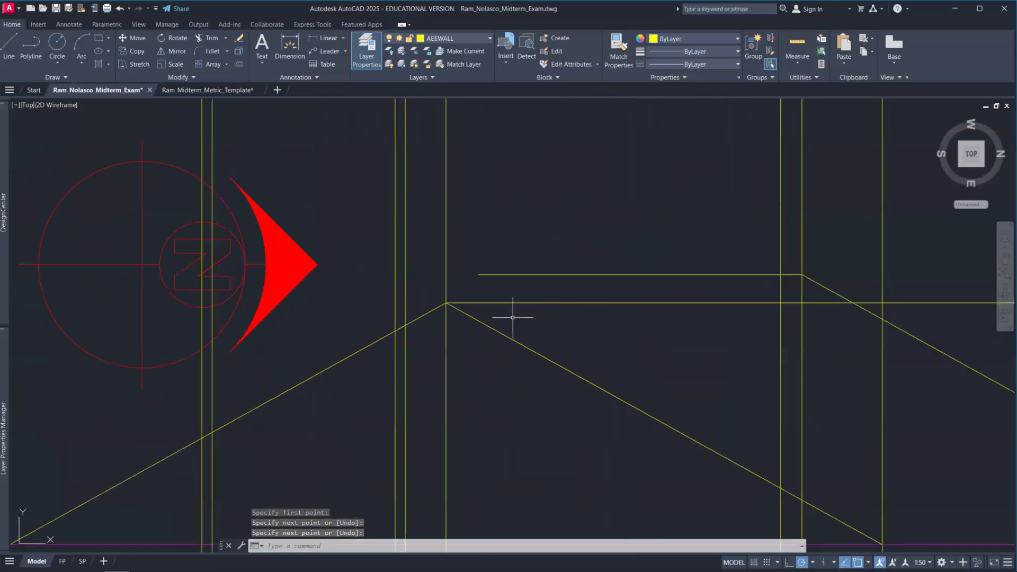
text(f)
key(Return)
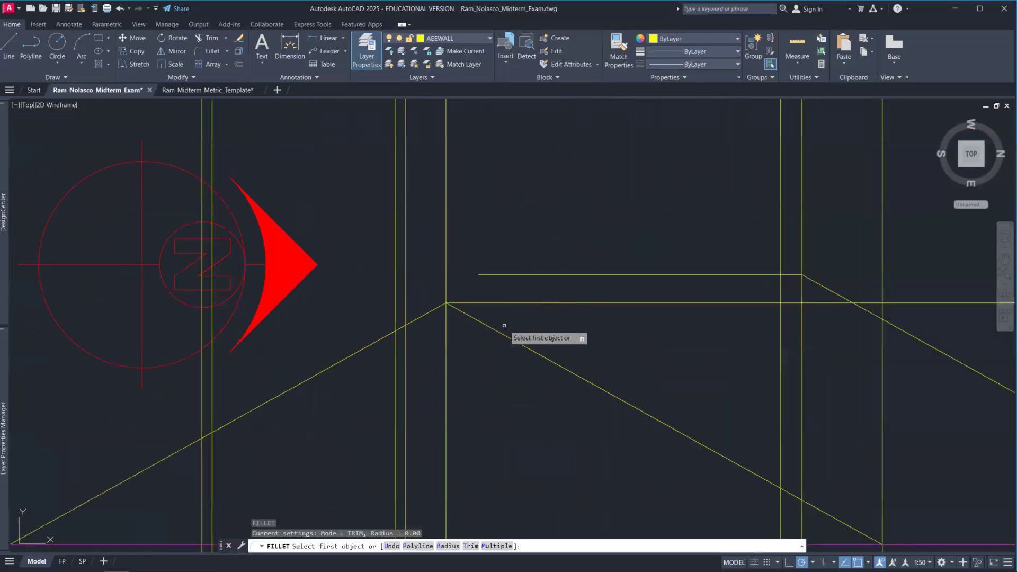
click(437, 307)
click(492, 276)
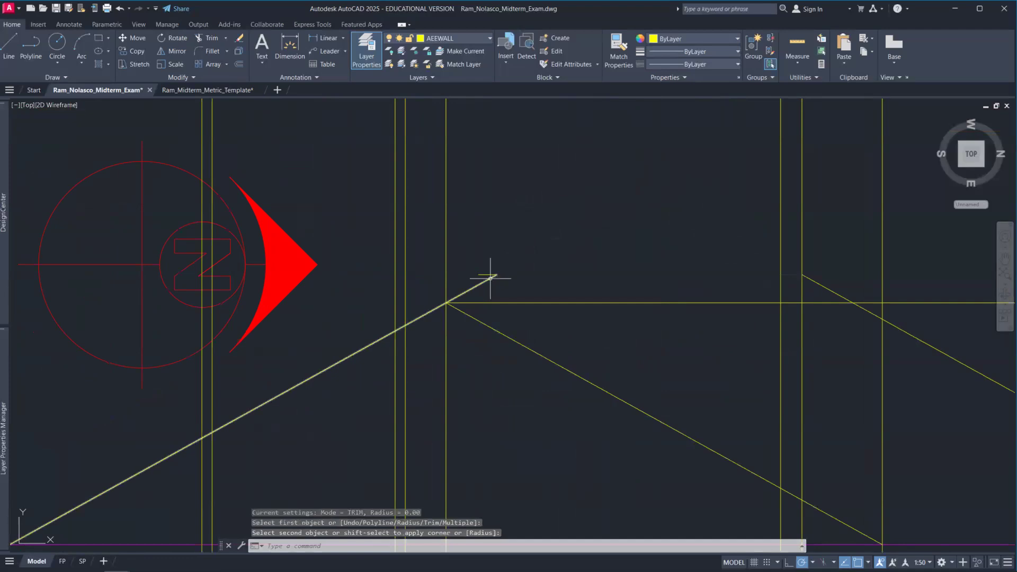
key(Escape)
key(ctrl+z)
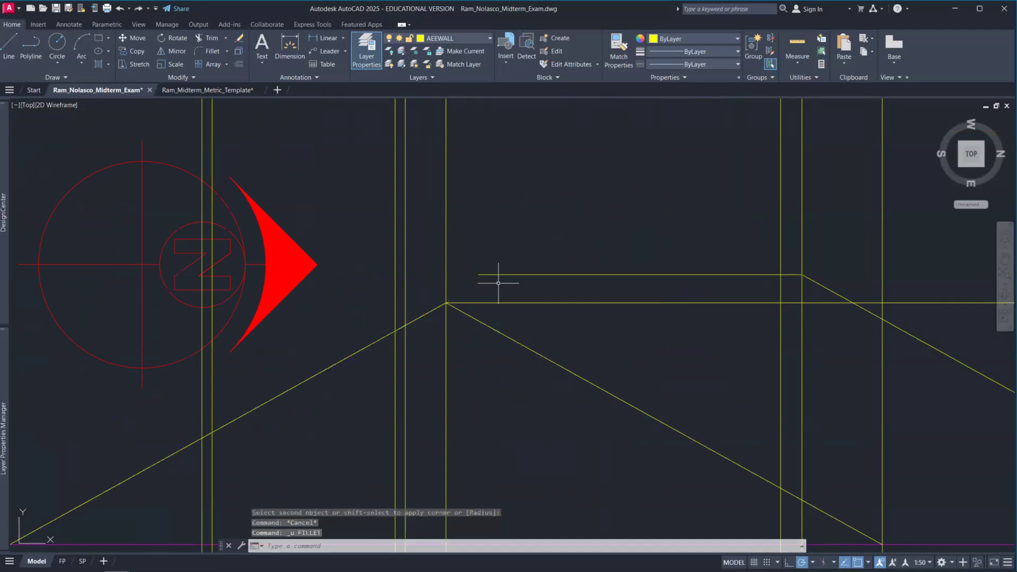
- Fillet the new ridge line with the left-hand roof slope at radius 0, keeping the long part of the ridge
key(Return)
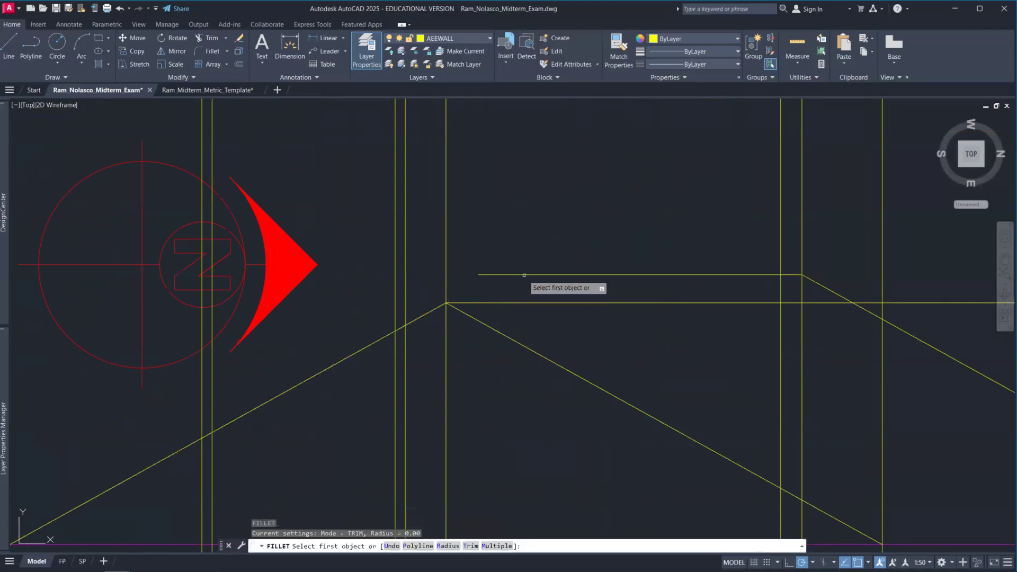
click(524, 274)
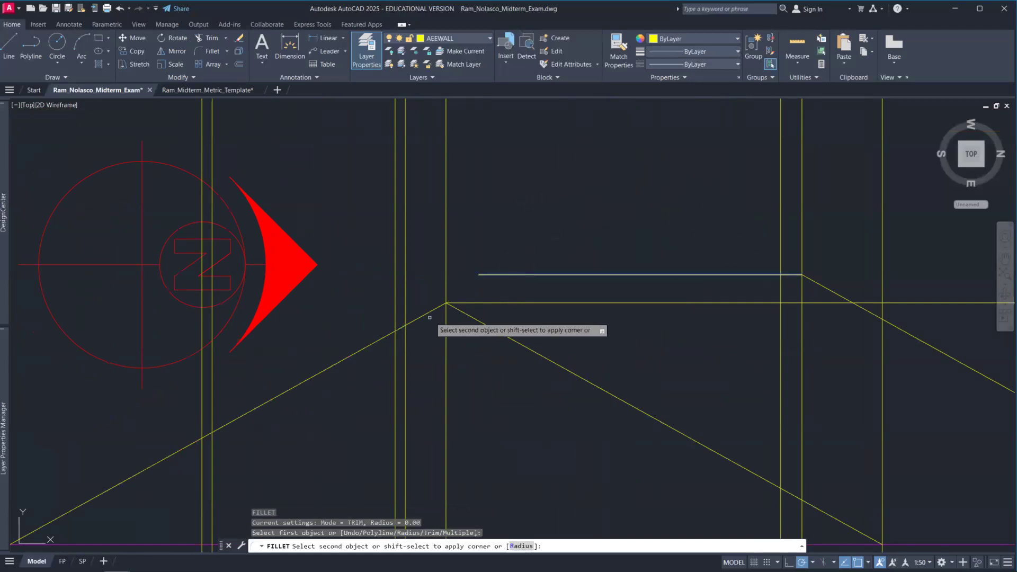
click(471, 324)
scroll(613, 358, down, 3)
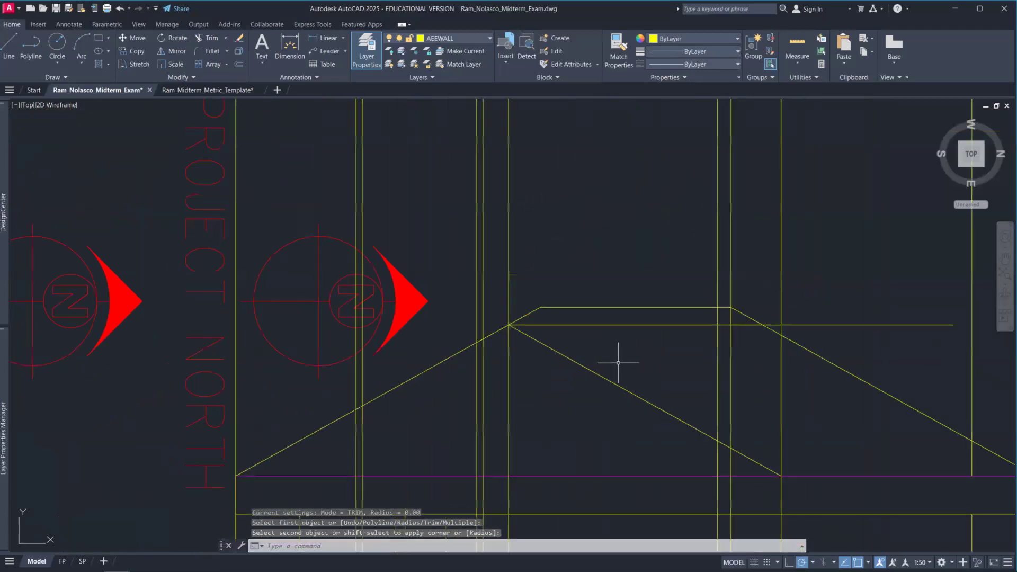
key(Escape)
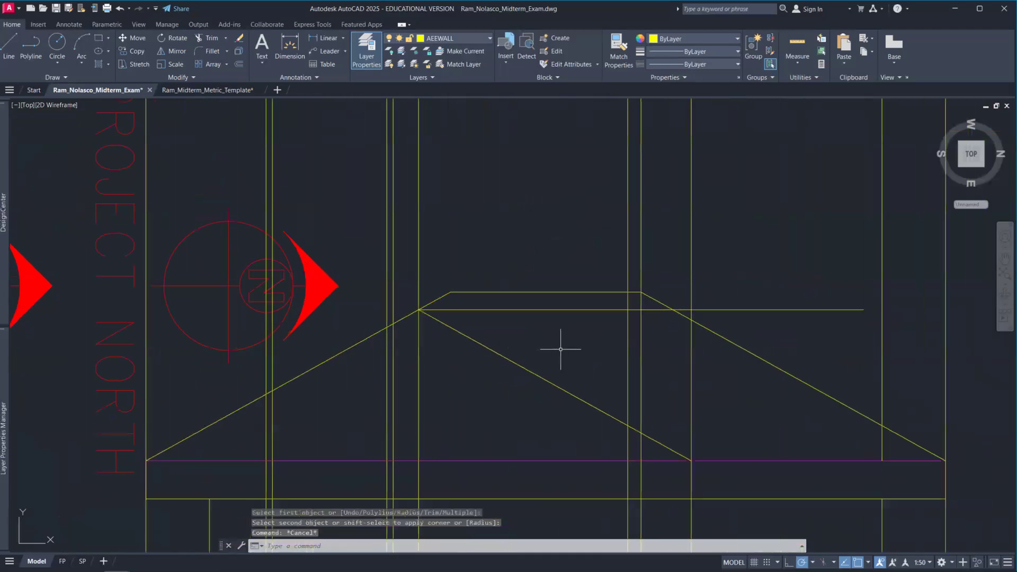
- Delete the lower horizontal ridge line that starts at the peak of the front roof
click(563, 315)
click(559, 307)
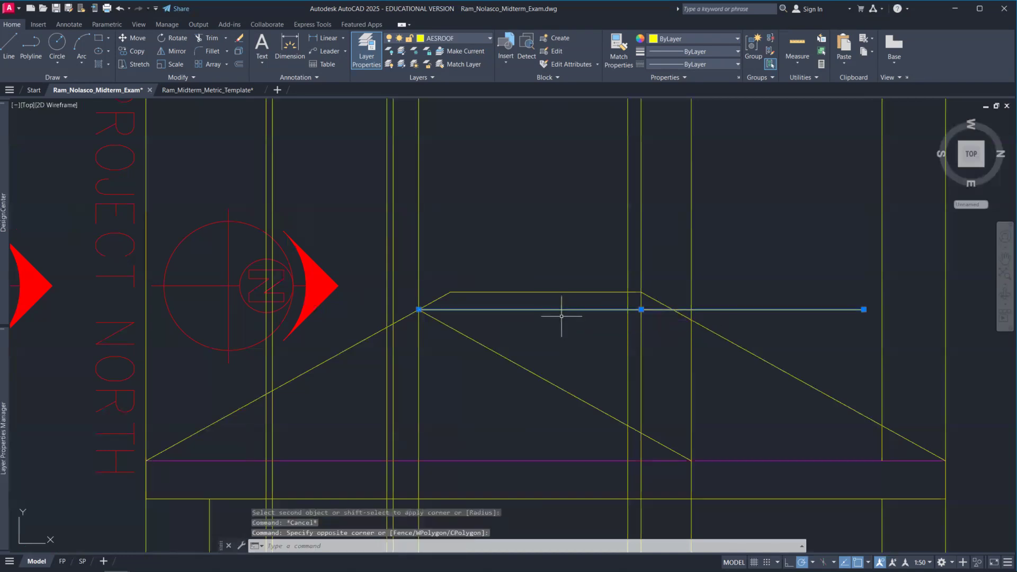
key(Delete)
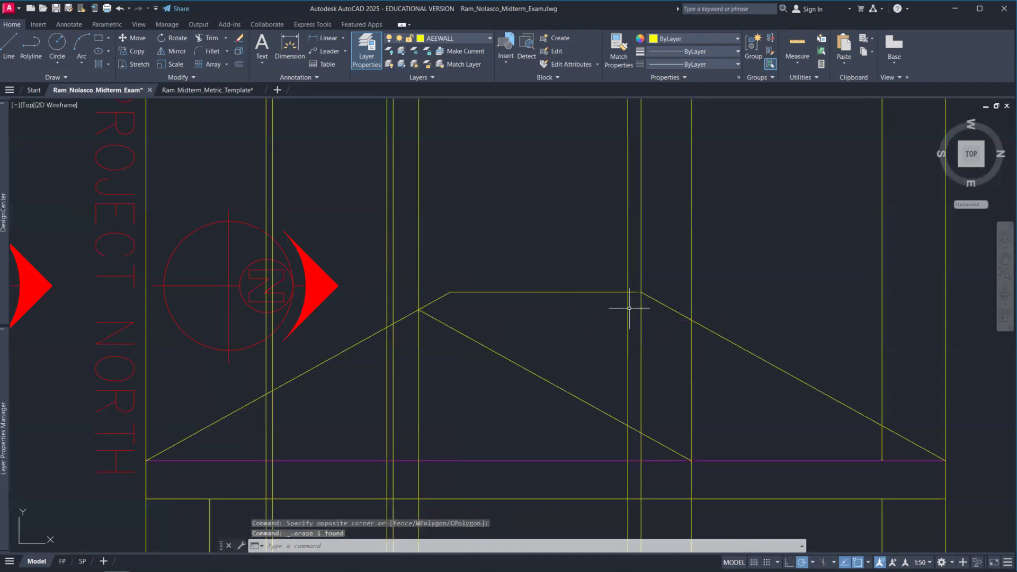
- Trim the right eave projection line above the roof and the projection line segments inside the right-hand roof face
scroll(561, 391, down, 5)
mouse_move(560, 390)
middle_down()
mouse_move(553, 406)
mouse_move(533, 348)
middle_up()
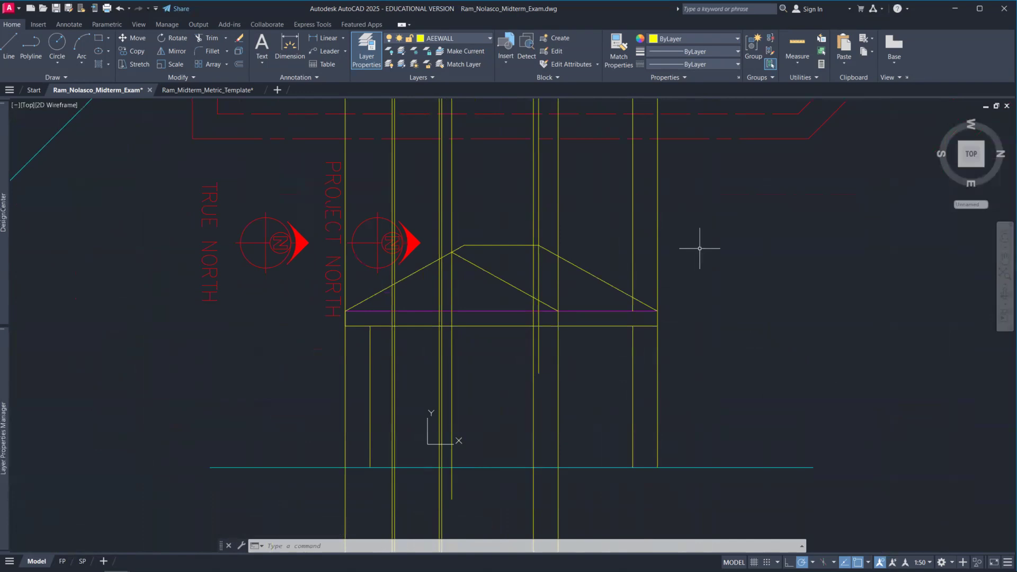
key(space)
click(672, 281)
click(644, 266)
click(636, 305)
click(616, 300)
click(567, 278)
click(529, 261)
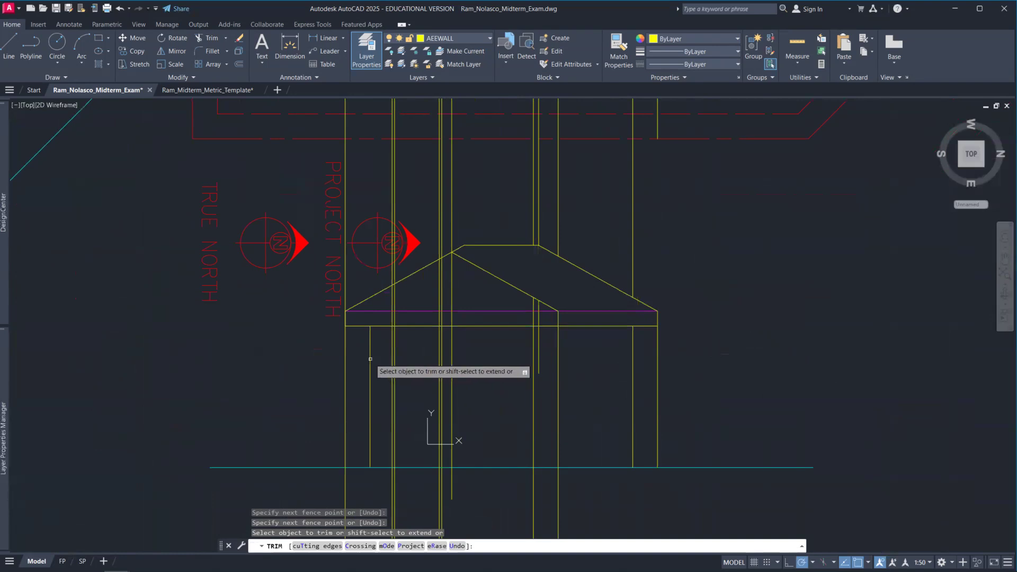
- Trim the left eave projection line above and below the fascia, and the front peak's projection line inside the front roof face
click(325, 361)
click(347, 337)
key(Return)
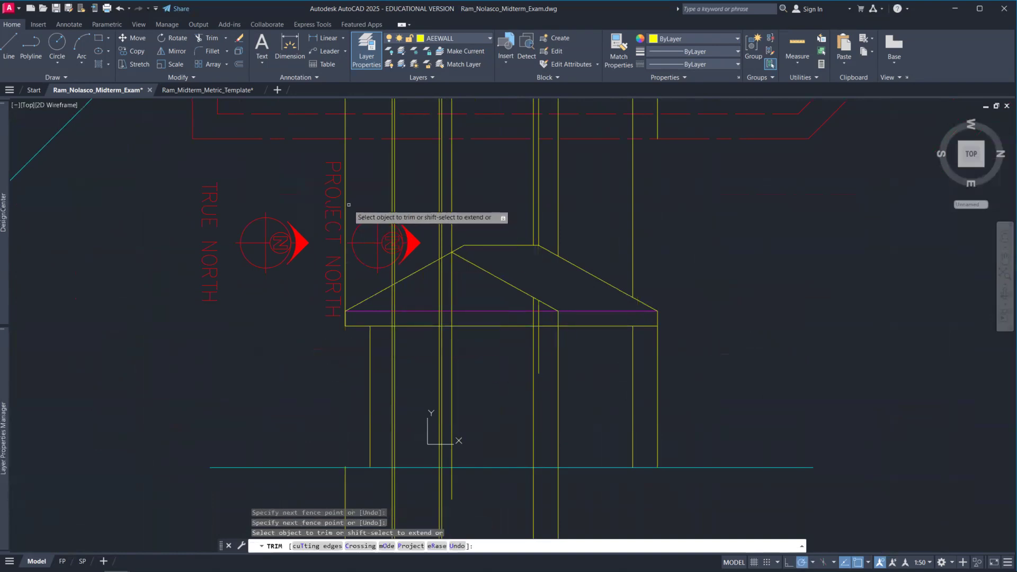
click(344, 209)
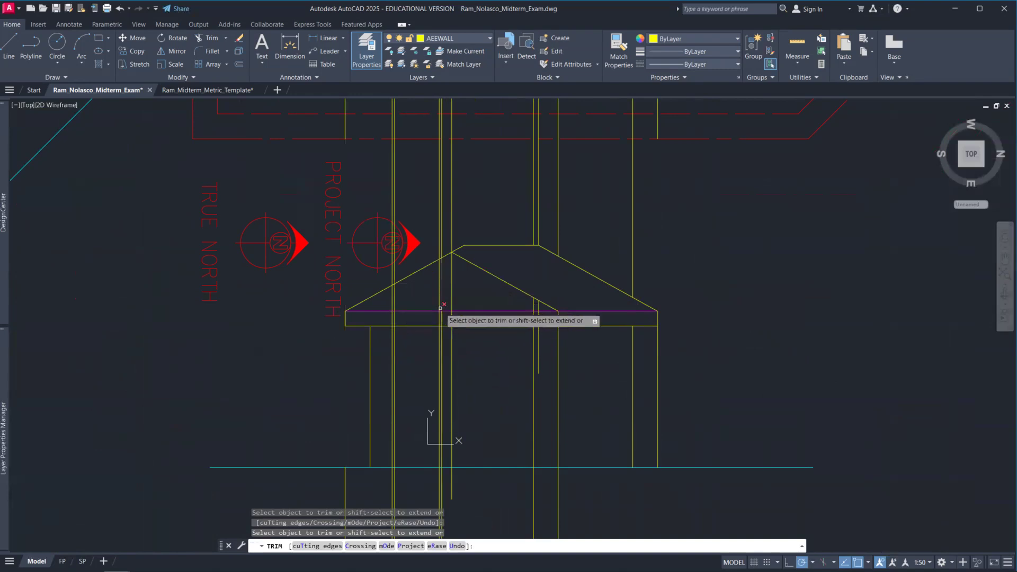
click(467, 279)
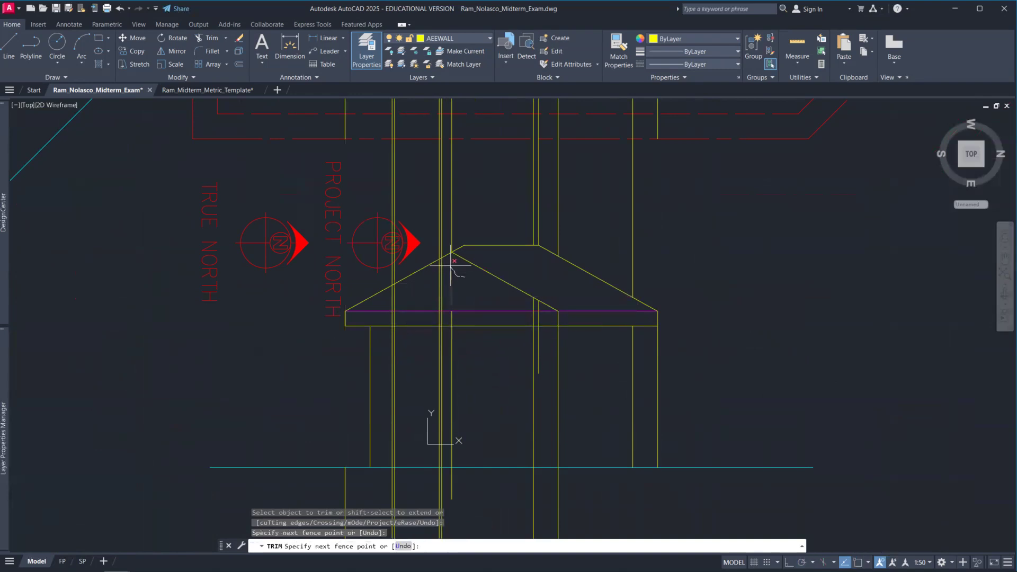
click(449, 265)
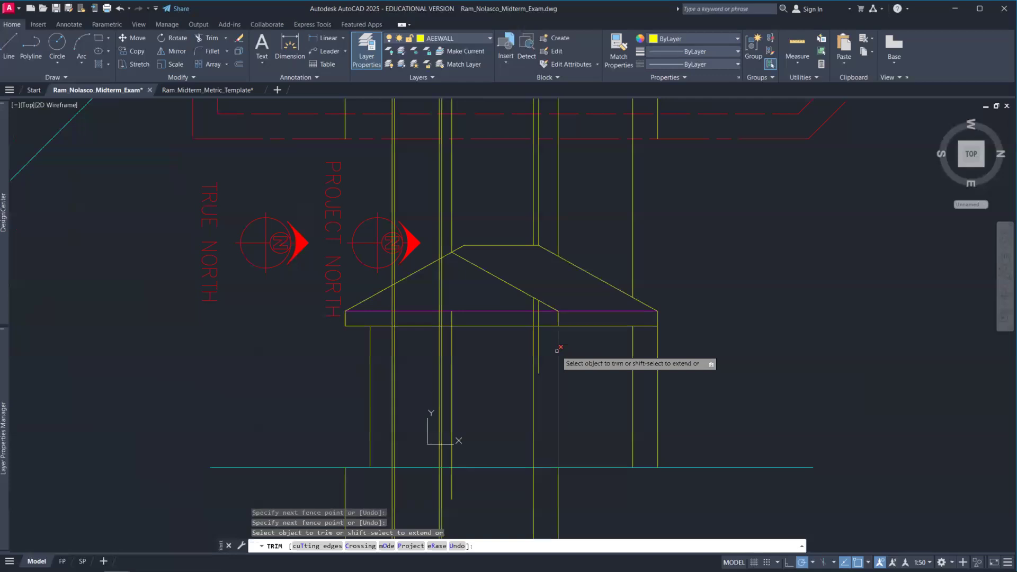
key(Escape)
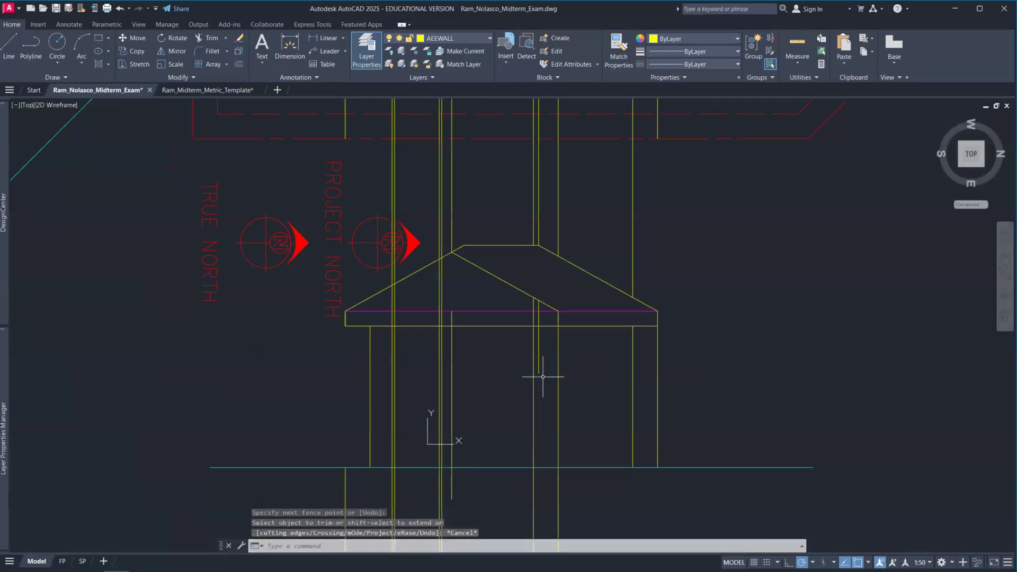
- Erase the two leftover ridge projection pieces that run down from the roof through the wall area
text(E)
key(Return)
click(539, 364)
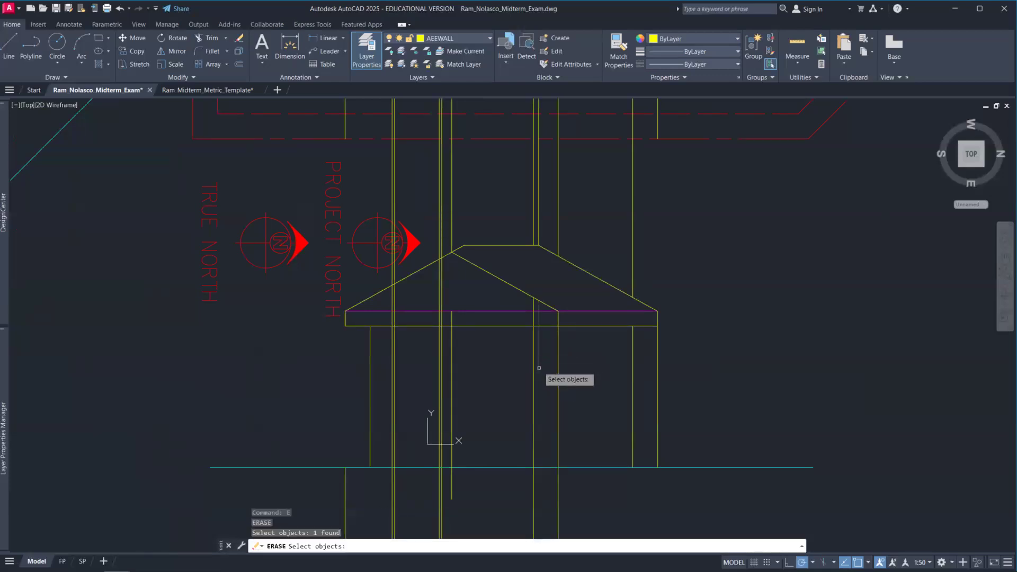
click(449, 372)
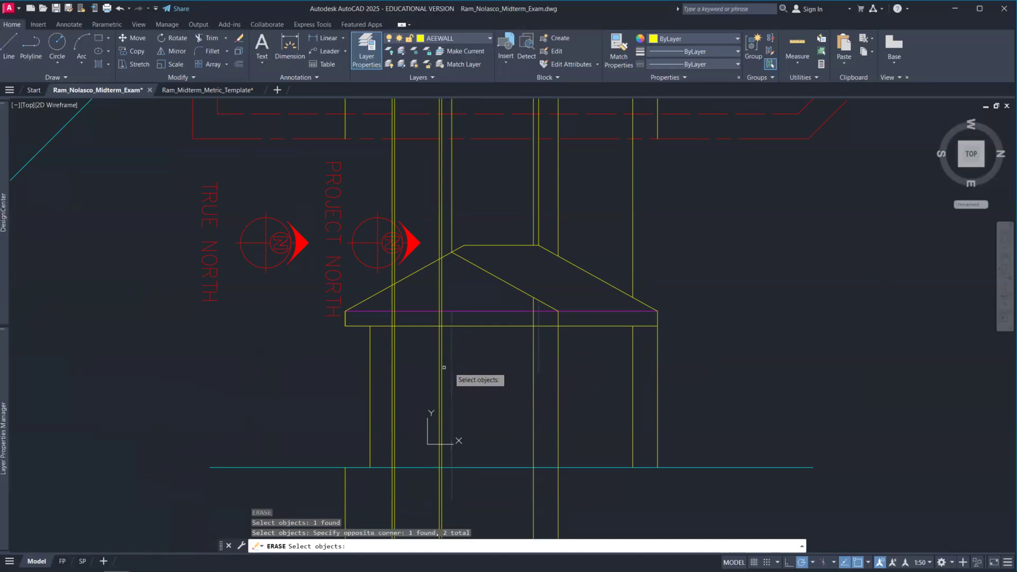
key(Return)
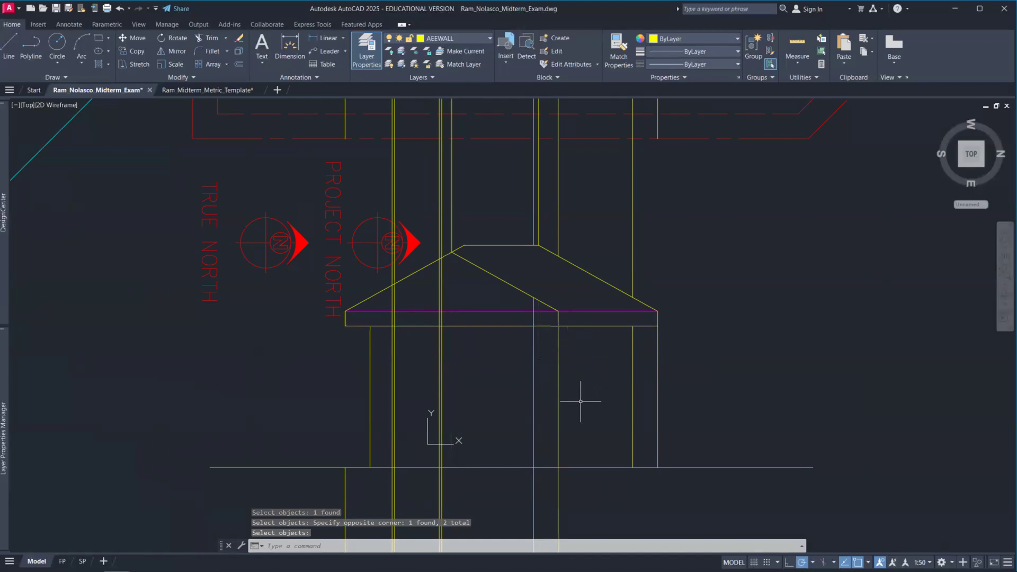
- Trim the inner eave line between the fascia and the ground line, and the adjacent wall line inside the roof and fascia
scroll(580, 402, down, 2)
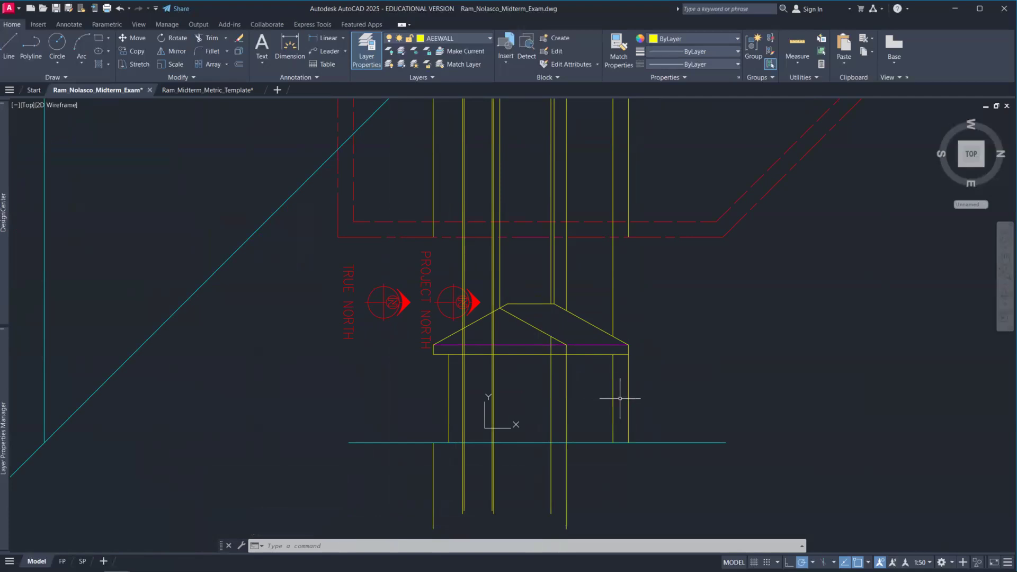
key(space)
click(586, 389)
click(560, 377)
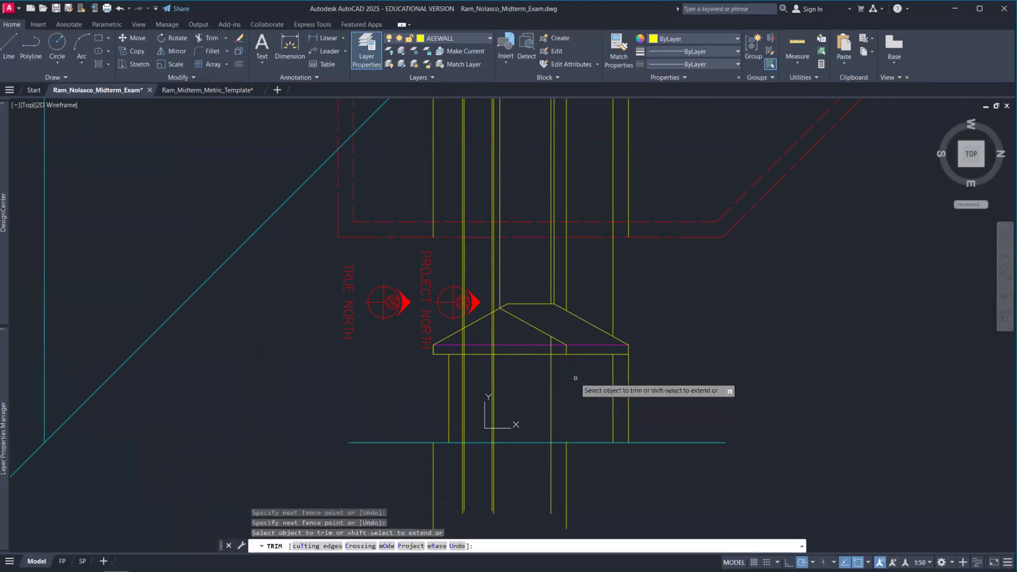
scroll(558, 353, up, 2)
click(551, 345)
click(517, 342)
- Trim all projection lines that run below the ground line of the elevation
scroll(576, 371, down, 4)
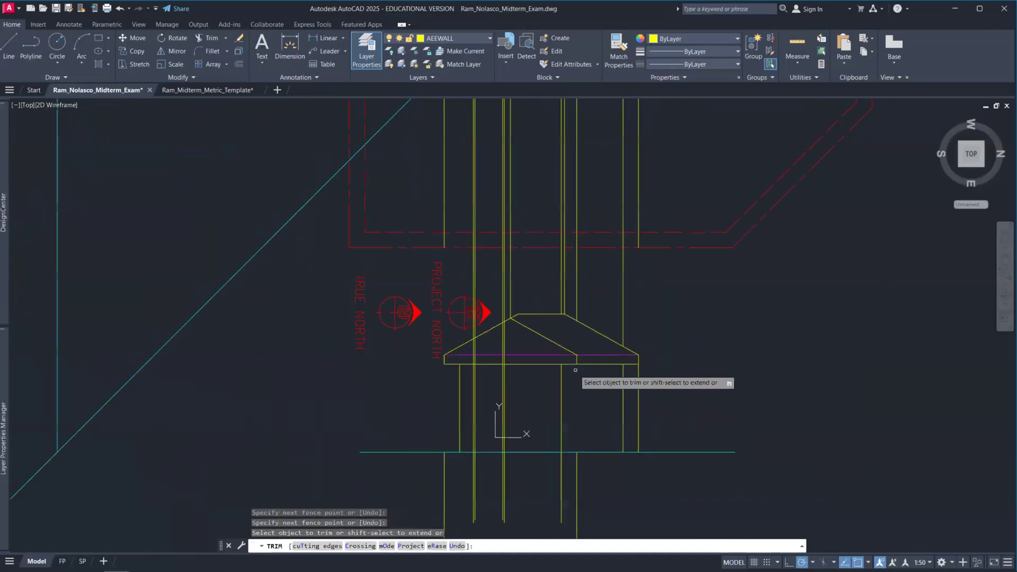
click(609, 480)
click(397, 458)
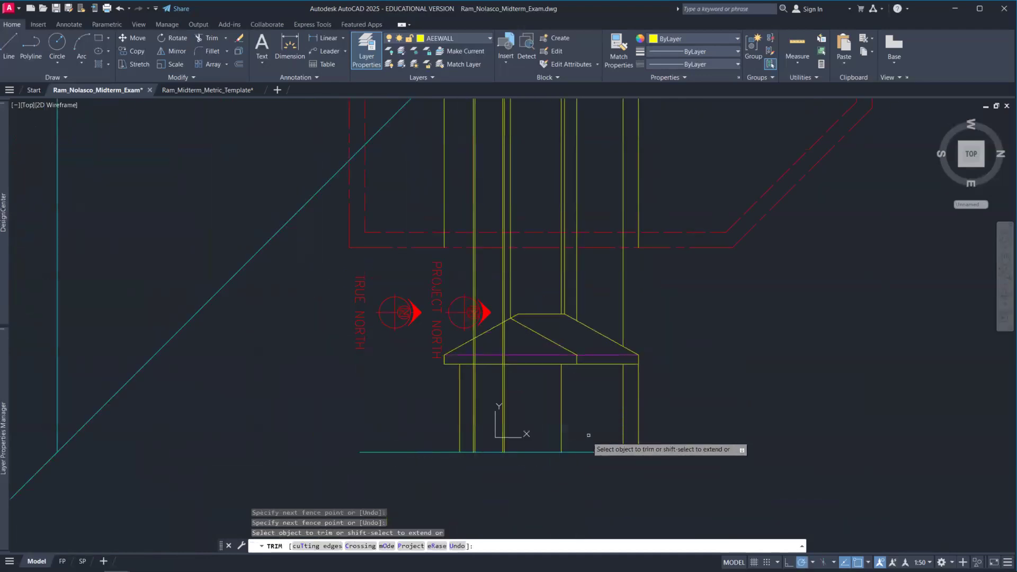
- Trim the right eave projection line between the fascia and the ground line, and all projection lines just above the roof
middle_drag(597, 403, 531, 448)
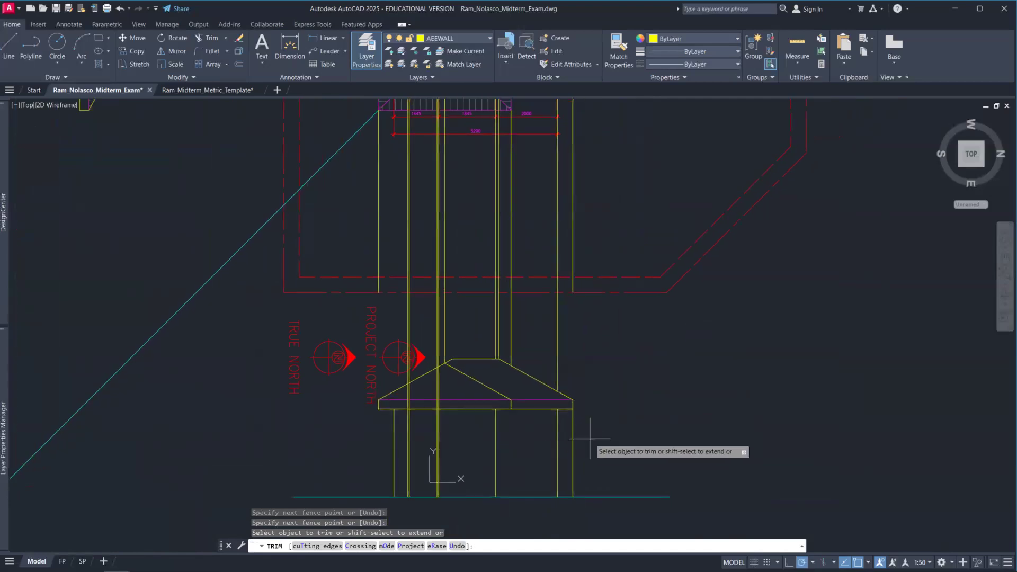
click(576, 426)
click(572, 431)
key(Return)
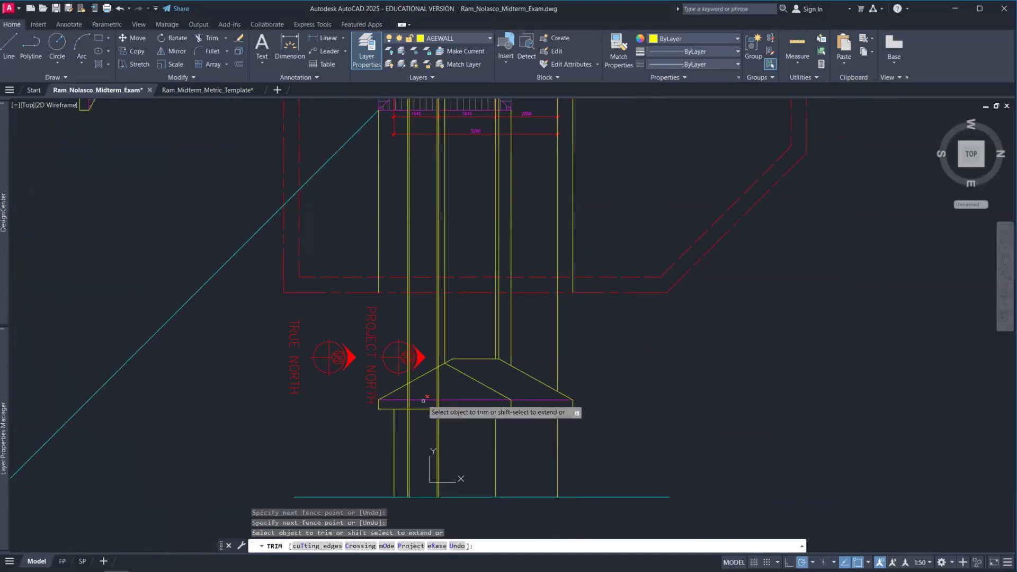
drag(565, 334, 439, 332)
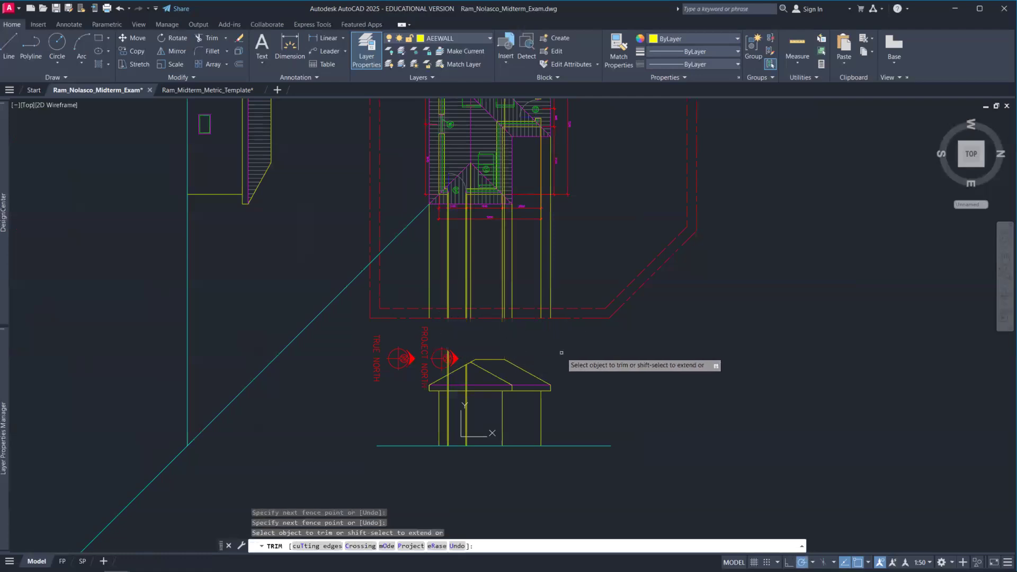
key(Return)
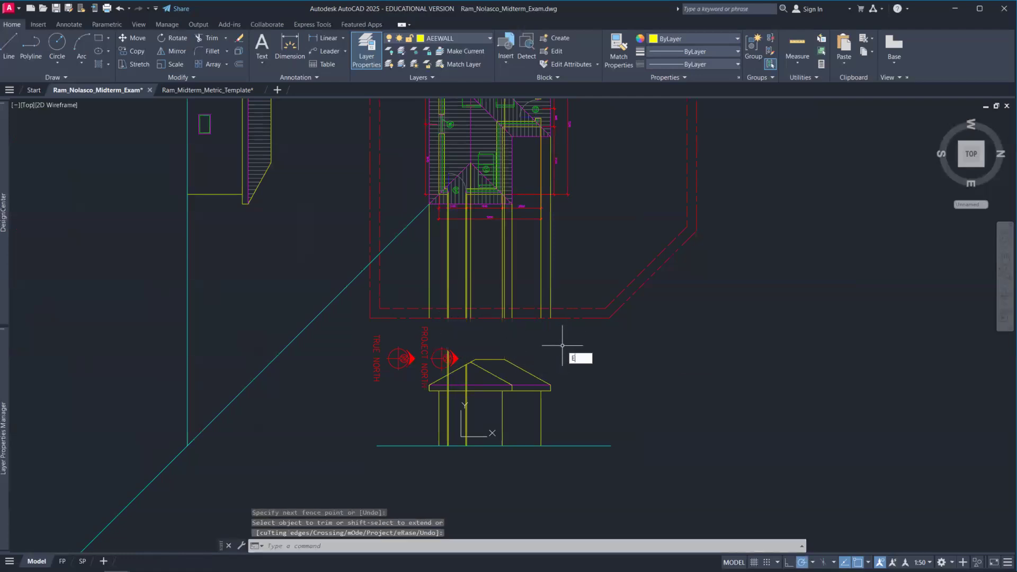
- Erase the remaining vertical projection lines between the floor plan and the elevation
text(E)
key(Return)
drag(560, 260, 419, 266)
key(Return)
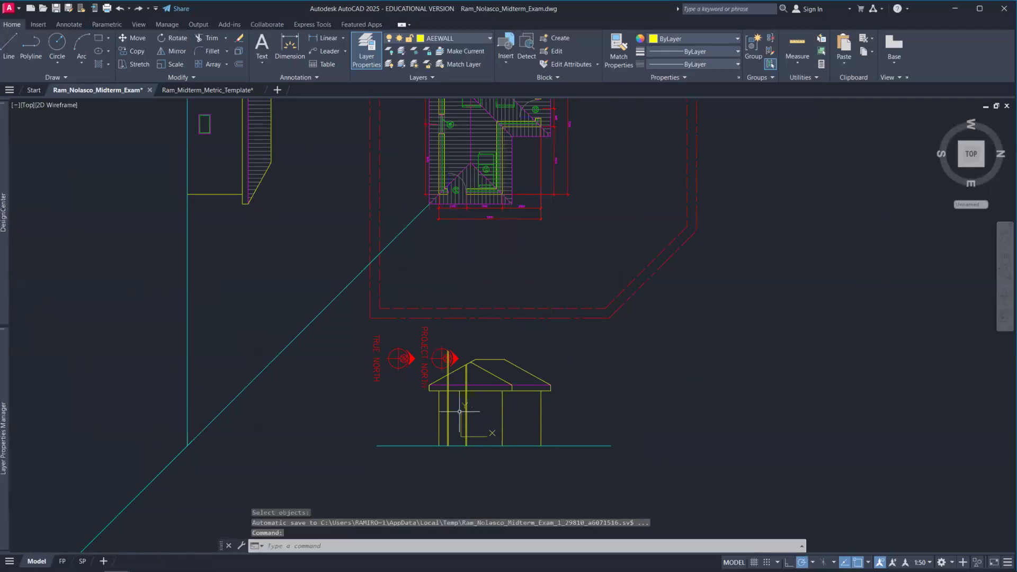
- Offset the elevation's ground line upward by 2100 to mark the door height
scroll(476, 418, up, 5)
scroll(456, 412, down, 3)
scroll(457, 413, up, 5)
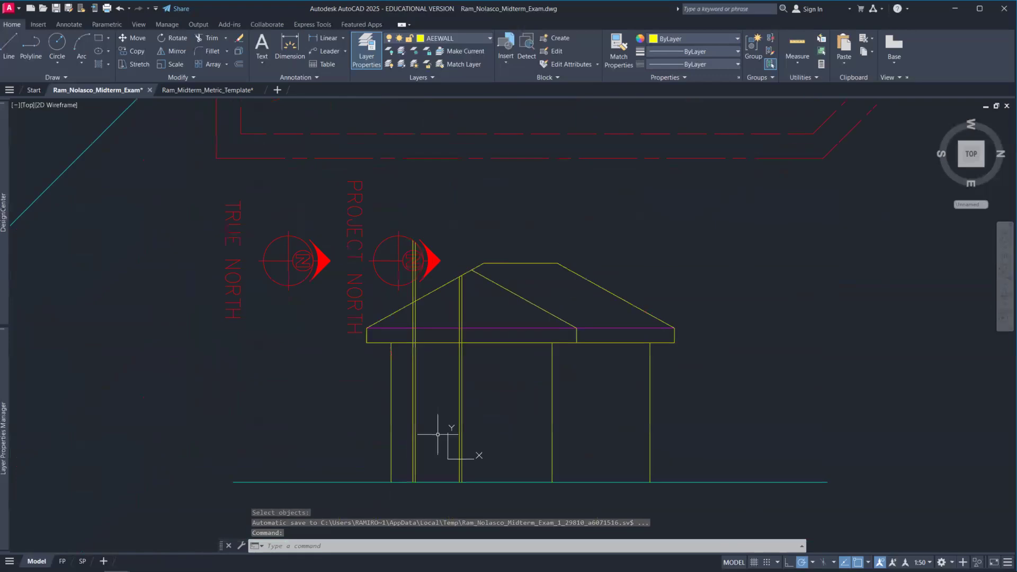
text(o)
key(Return)
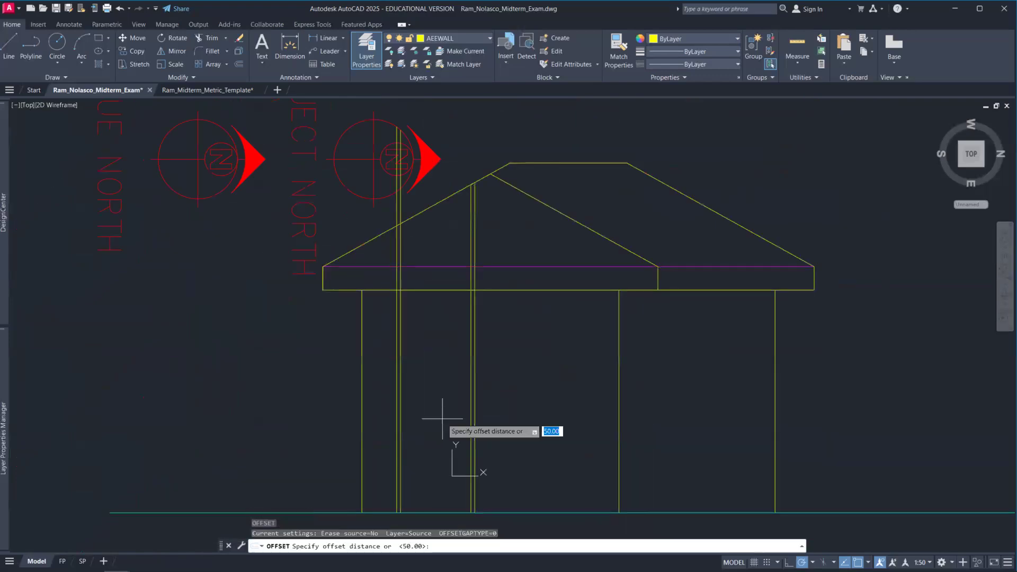
text(2100)
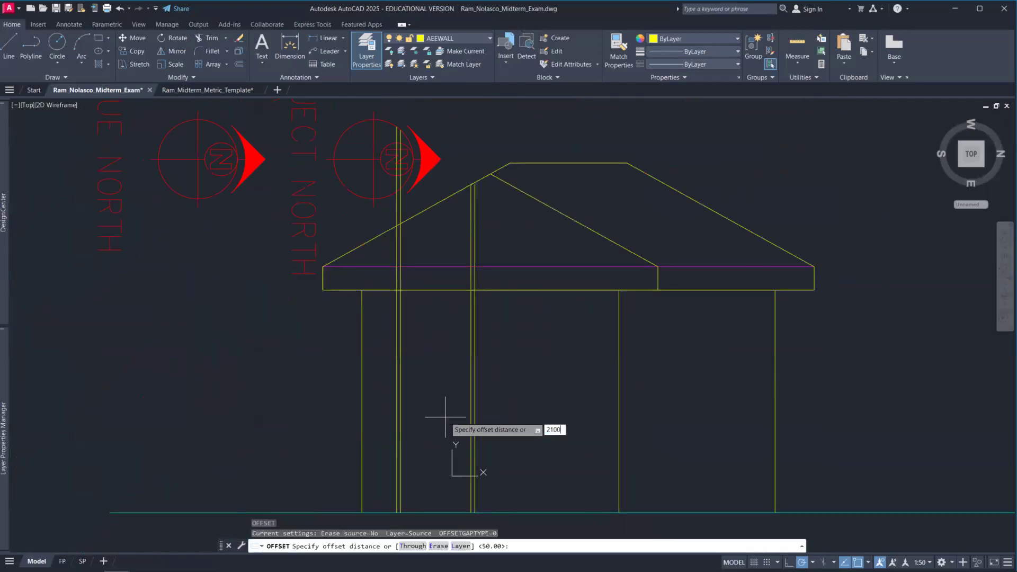
key(Return)
click(437, 512)
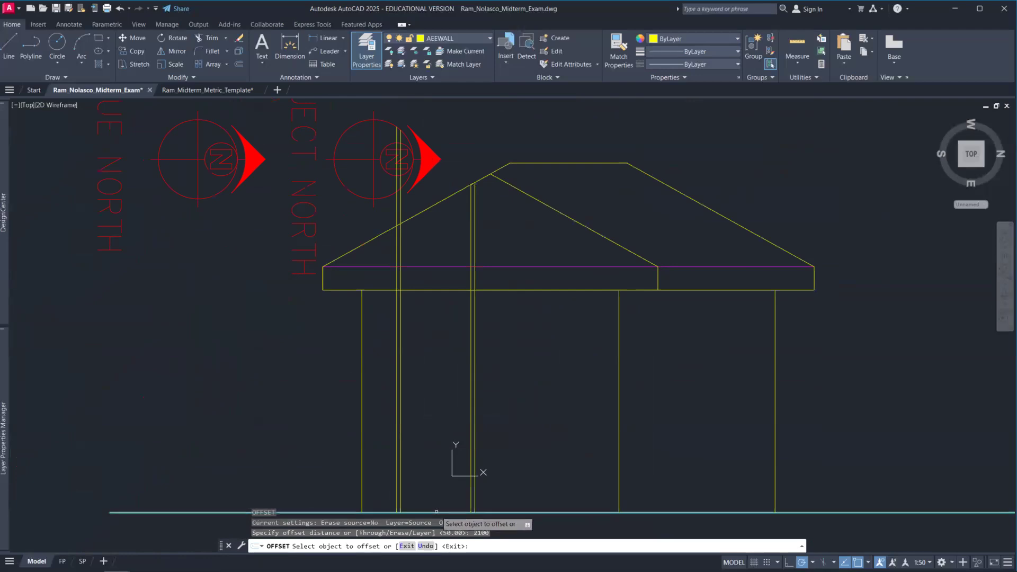
key(Escape)
key(Escape)
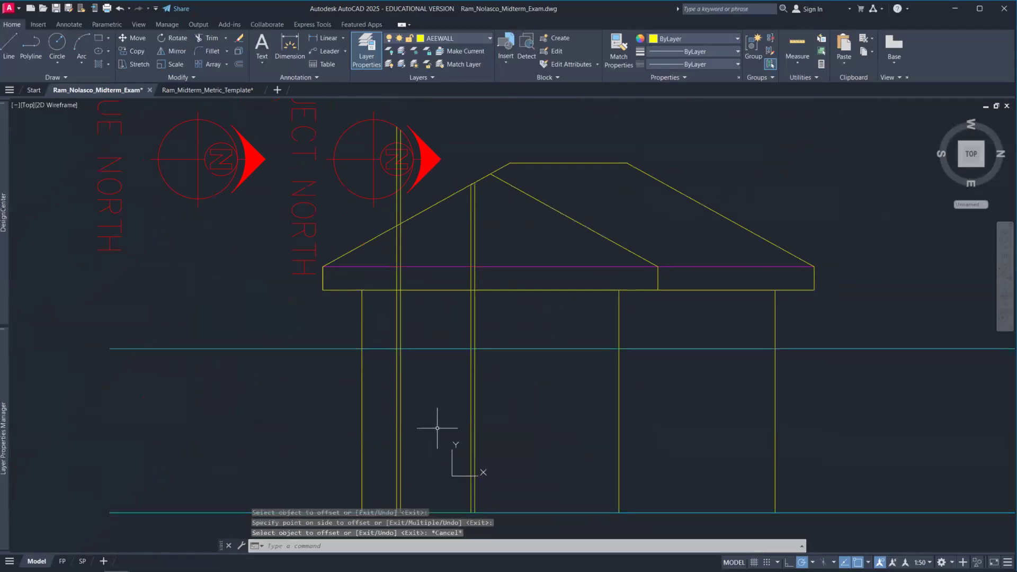
- Offset the door height line upward by 50 for the head of the door frame
text(o)
key(Return)
text(50N)
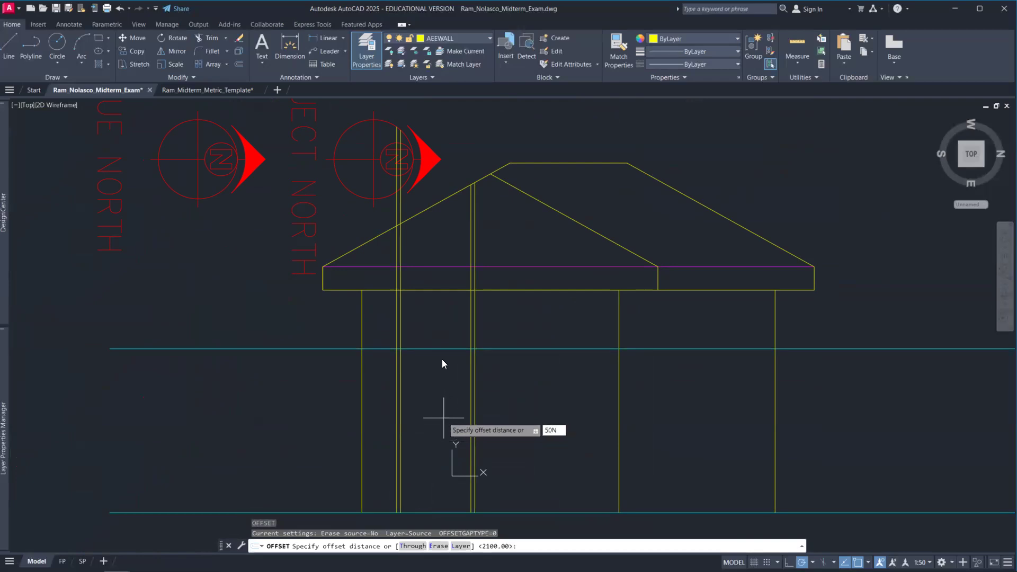
key(BackSpace)
key(Return)
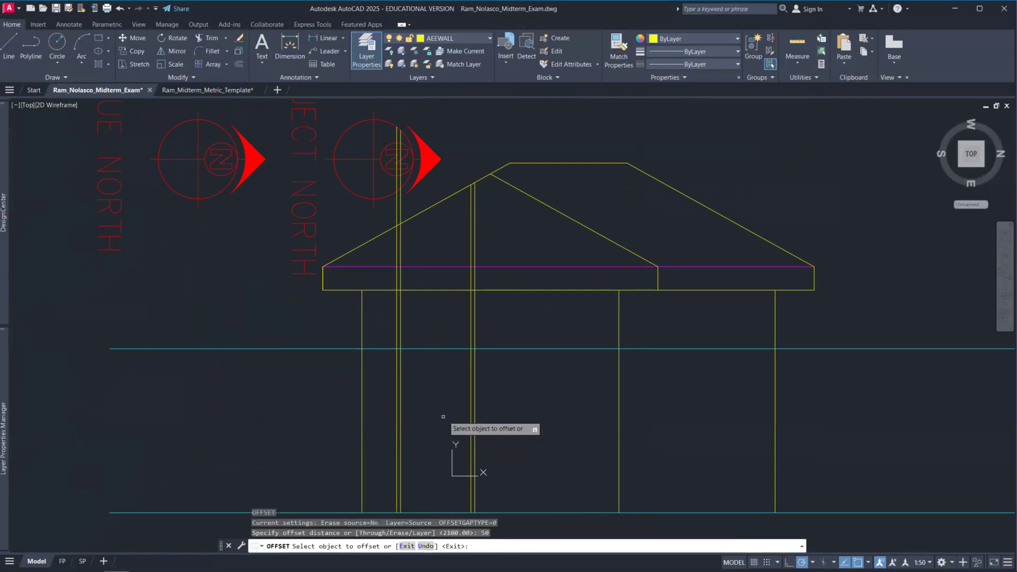
click(456, 349)
click(455, 342)
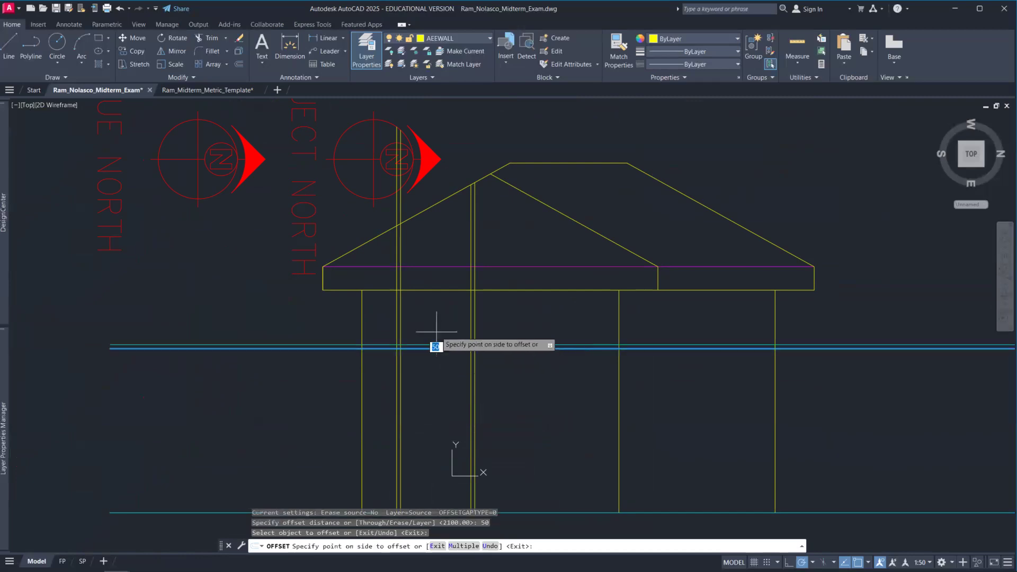
key(Escape)
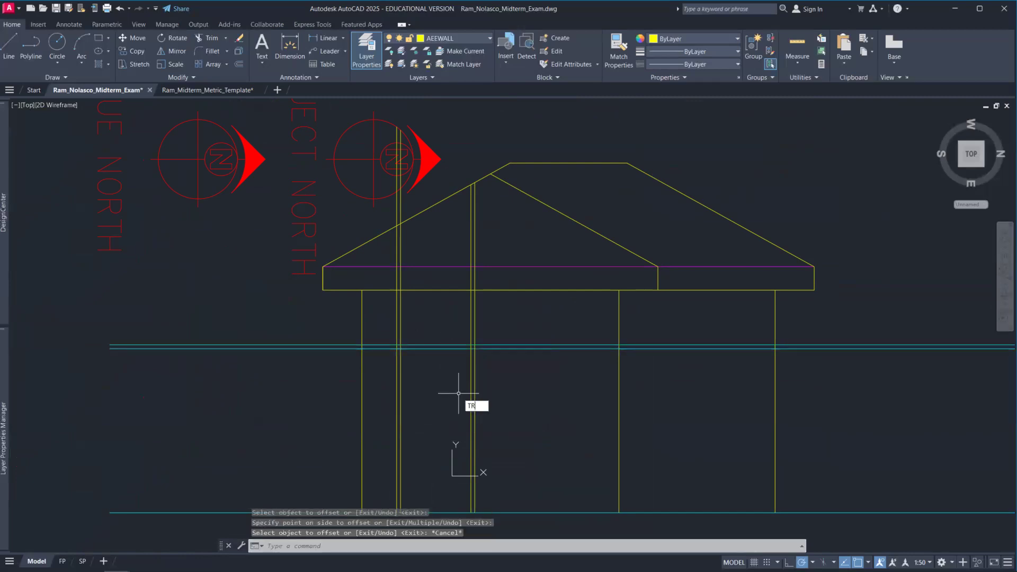
- Trim the door height lines on both sides of the door and beyond the left wall, and the jamb lines between door head and fascia
key(Return)
drag(374, 367, 372, 333)
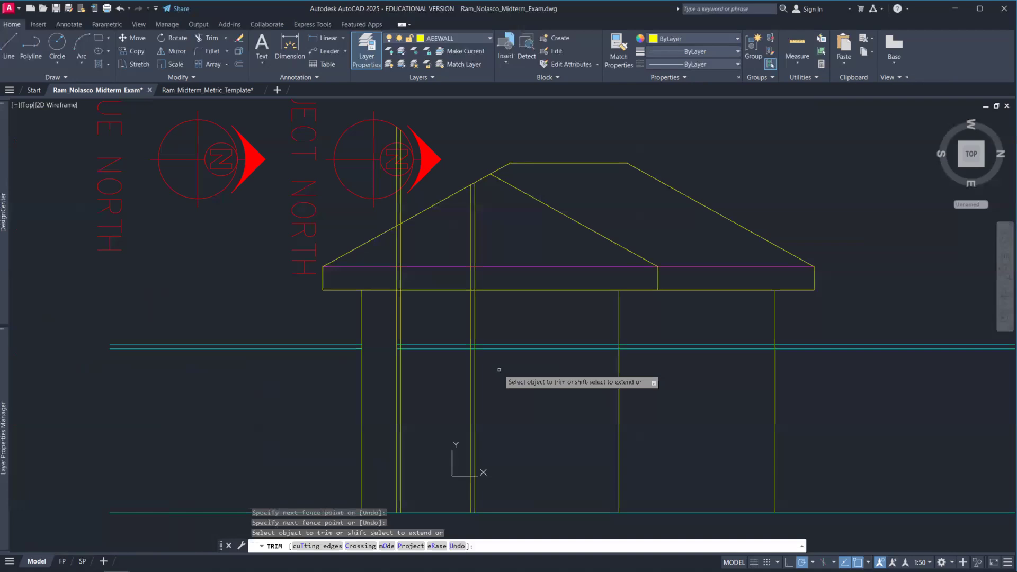
mouse_move(503, 323)
mouse_down()
mouse_move(400, 318)
mouse_move(371, 361)
mouse_up()
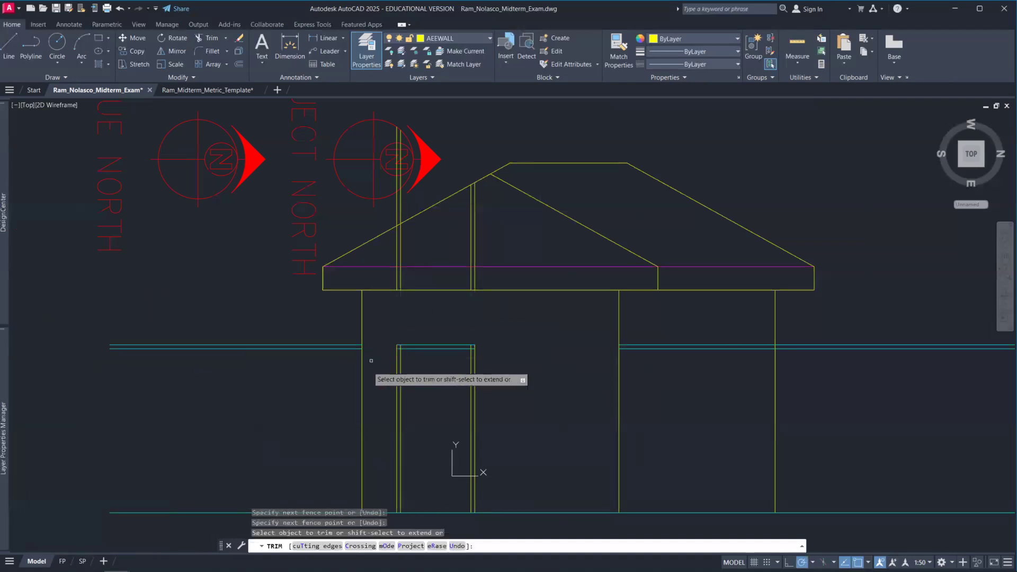
drag(258, 387, 234, 308)
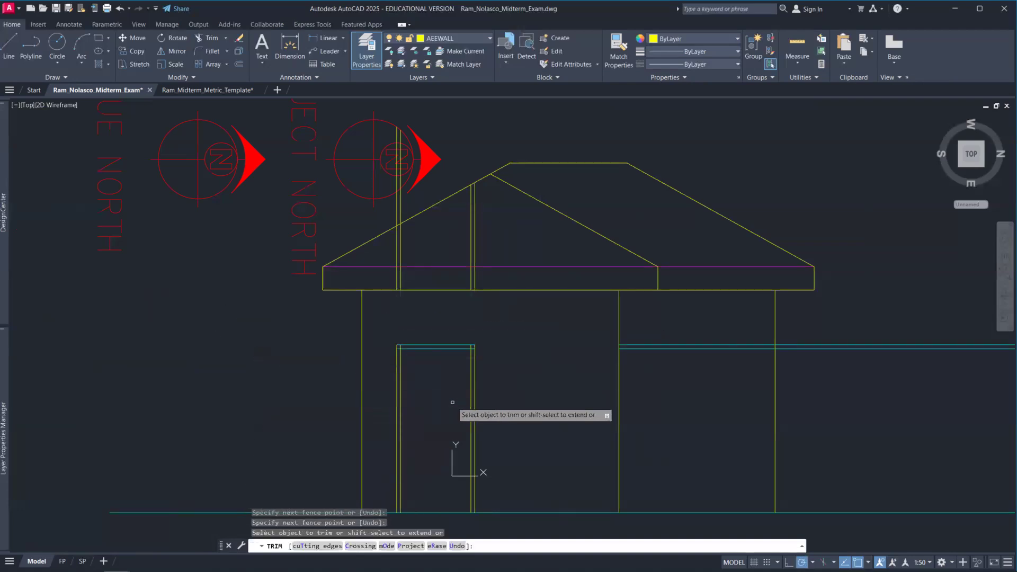
- Trim the overlapping line ends at the two upper corners of the door frame
scroll(413, 345, up, 4)
scroll(364, 345, up, 2)
scroll(365, 345, up, 2)
mouse_move(365, 345)
mouse_down()
mouse_move(333, 344)
mouse_move(351, 365)
mouse_up()
mouse_move(821, 365)
mouse_down()
mouse_move(823, 349)
mouse_move(797, 344)
mouse_up()
scroll(804, 391, down, 8)
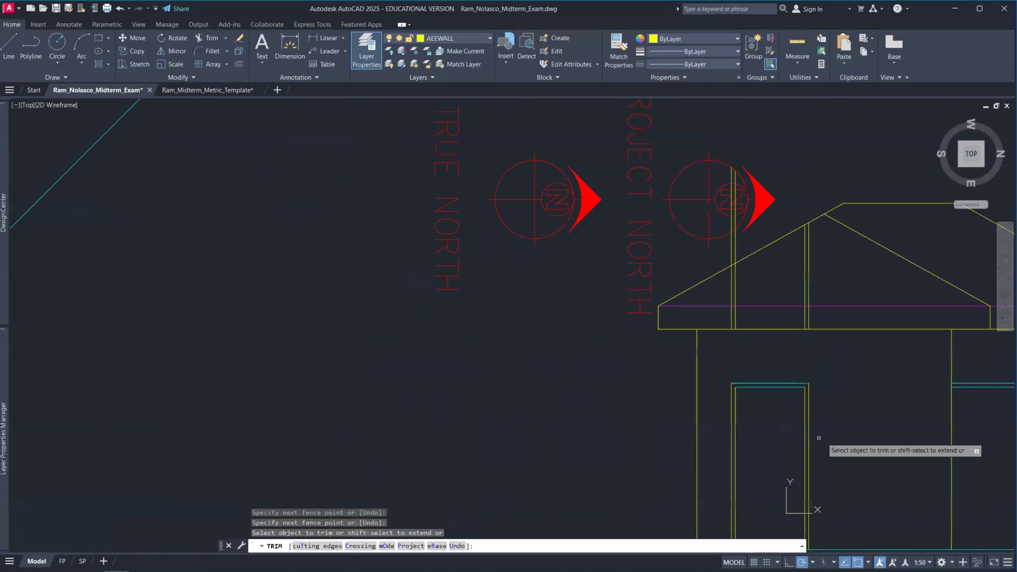
scroll(818, 438, down, 3)
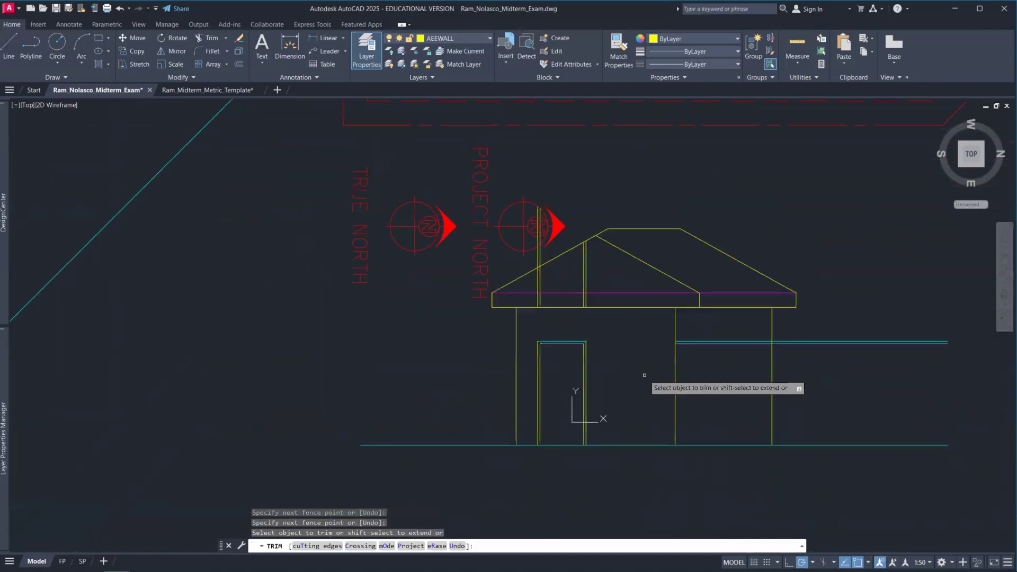
key(Return)
- Move all the door frame lines to the AEEDOOR layer
mouse_move(618, 339)
mouse_down()
mouse_move(526, 335)
mouse_move(556, 349)
mouse_up()
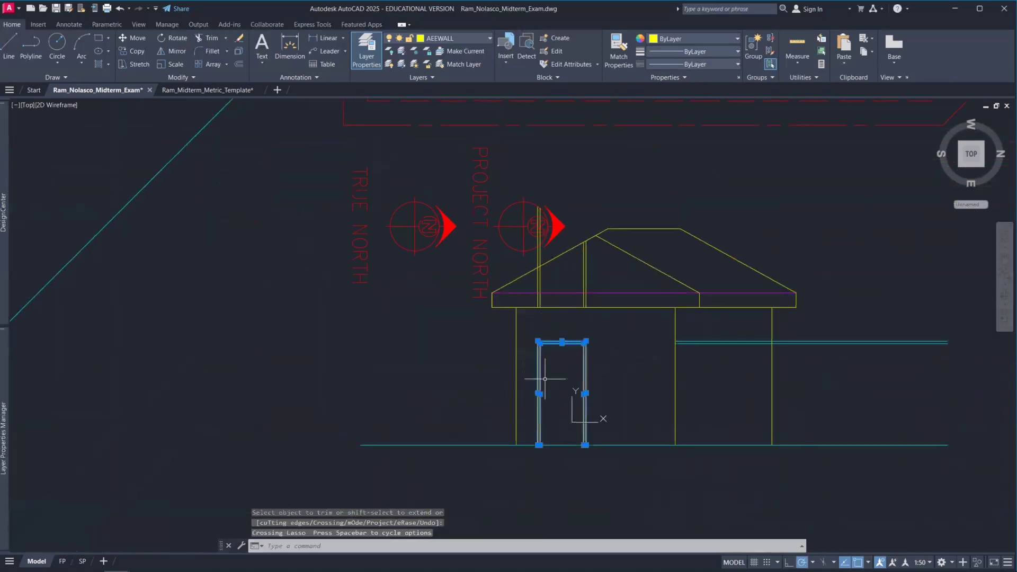
click(477, 37)
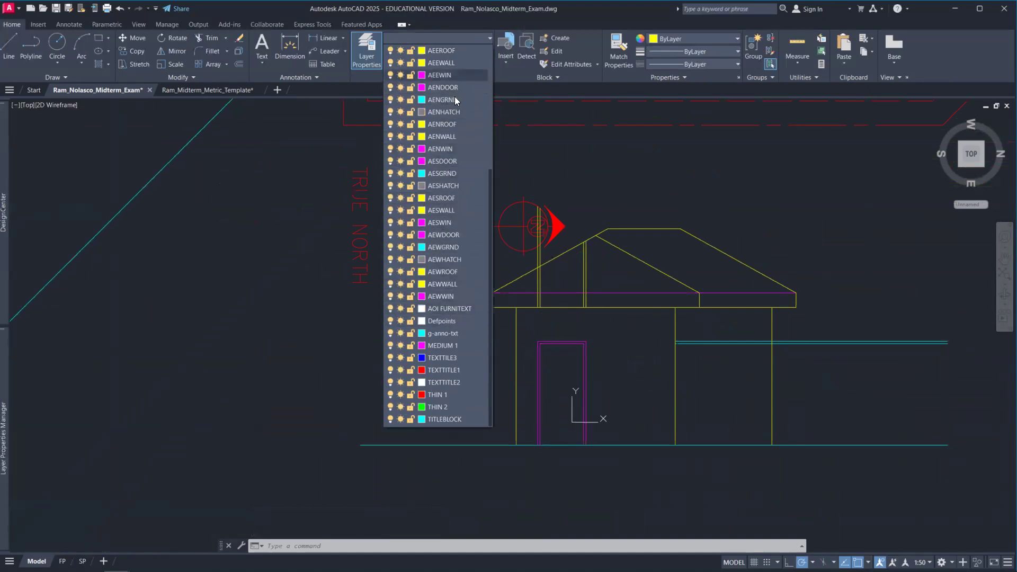
scroll(466, 89, up, 5)
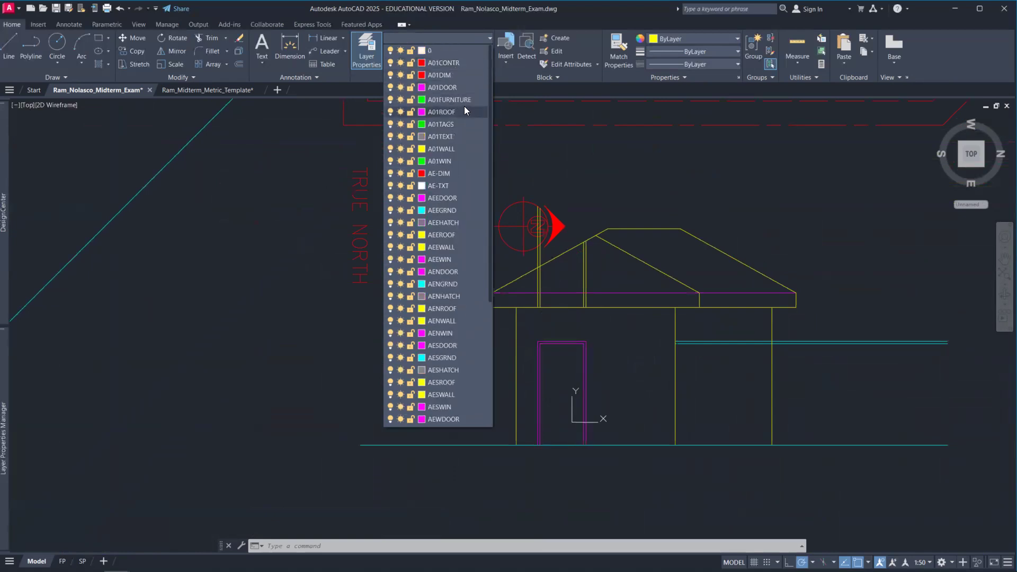
click(456, 199)
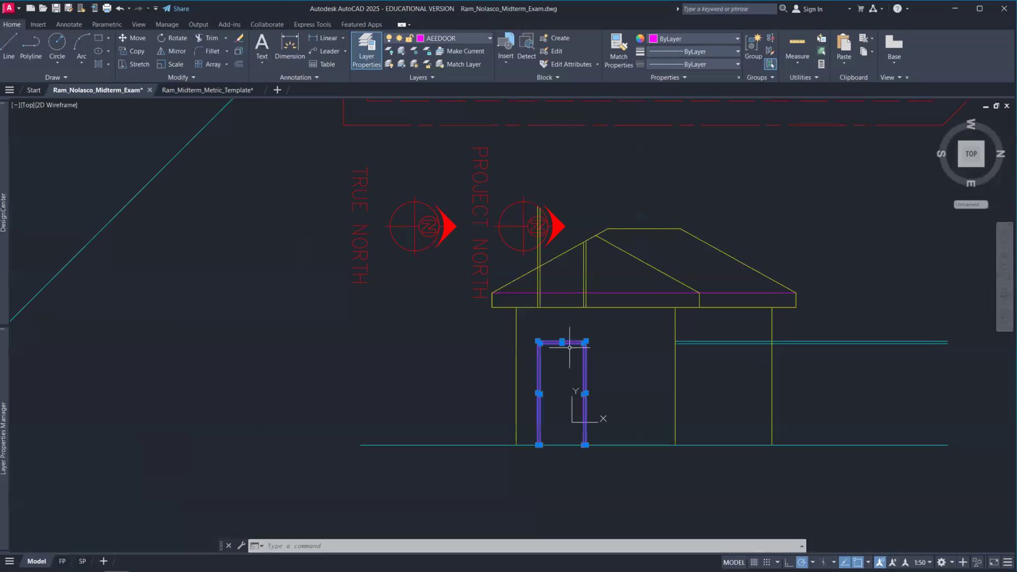
key(Escape)
- Change the color of the door frame's three inner lines to green
scroll(548, 382, up, 6)
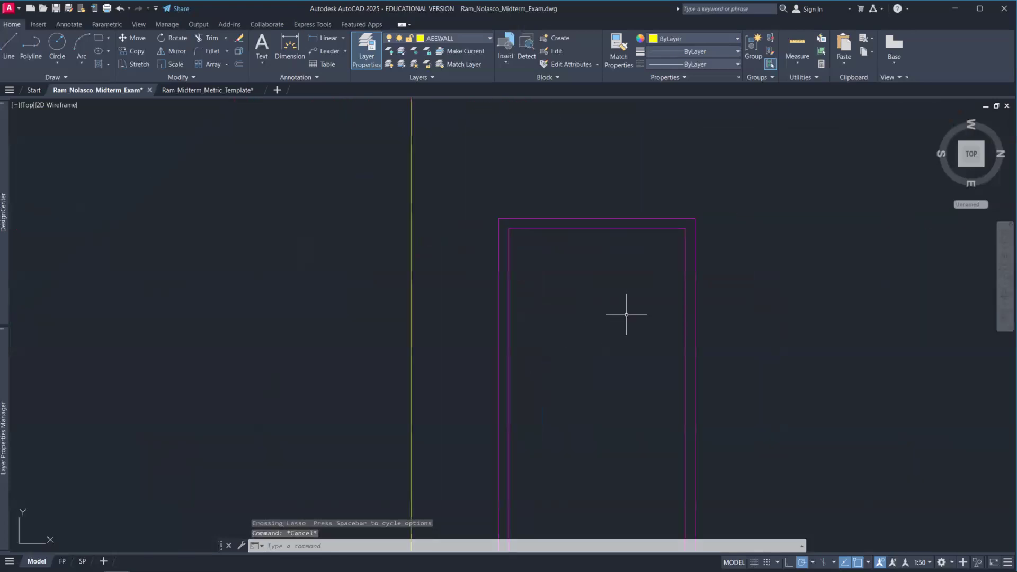
click(686, 288)
click(548, 252)
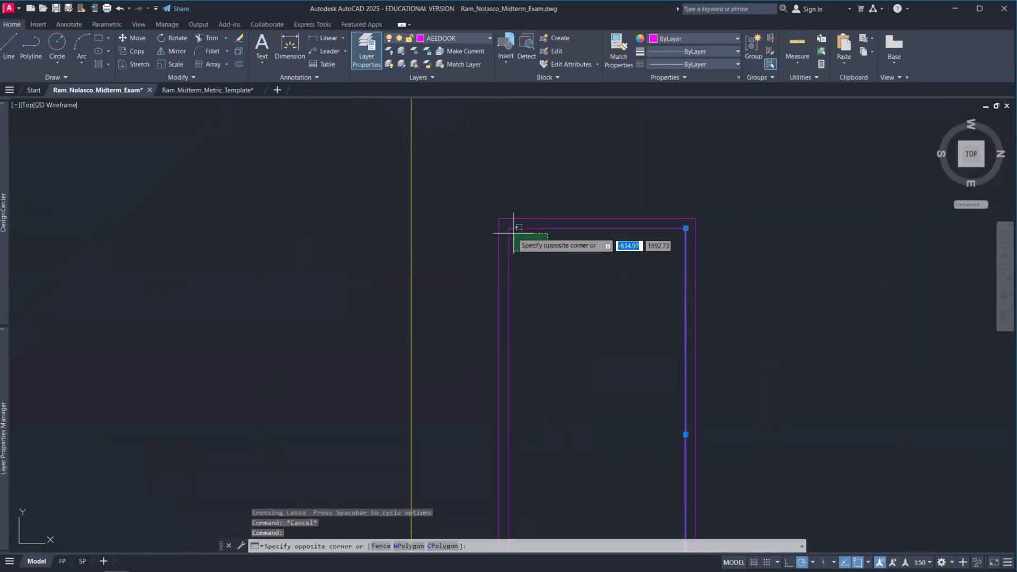
click(506, 224)
click(732, 38)
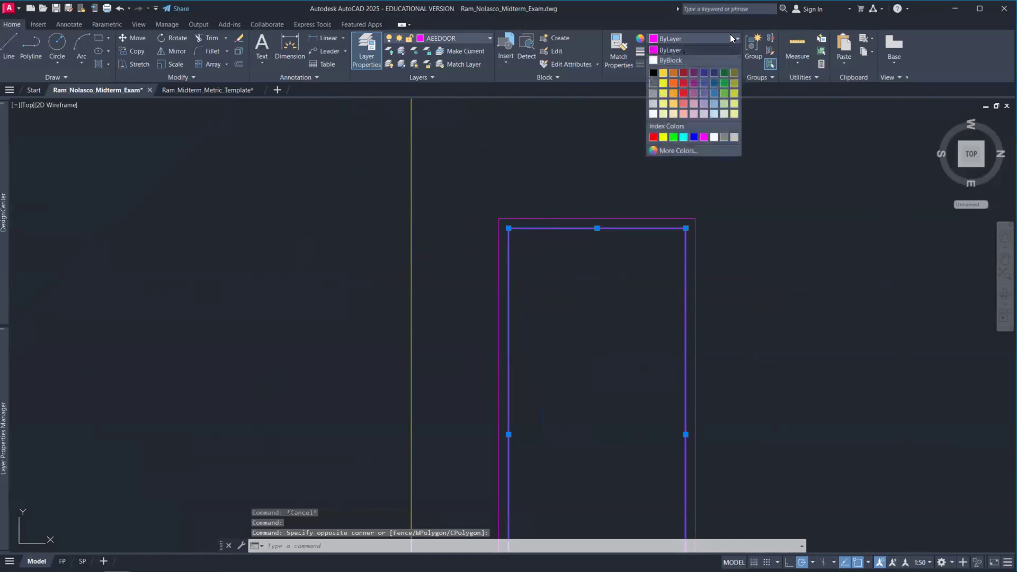
click(670, 136)
key(Escape)
scroll(651, 268, down, 5)
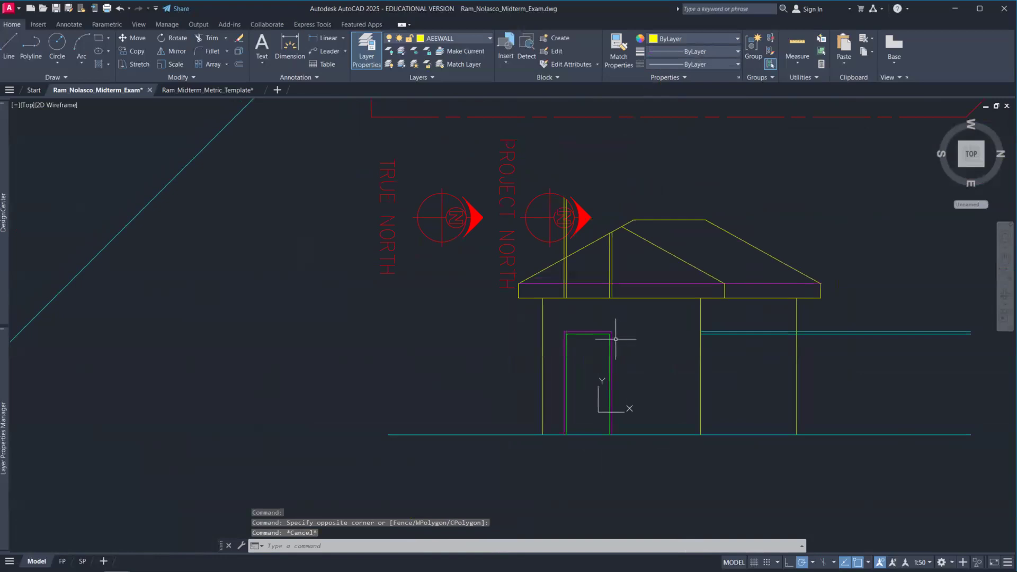
- Erase the four leftover jamb projection lines that cross the roof and fascia above the door
text(E)
key(Return)
click(633, 255)
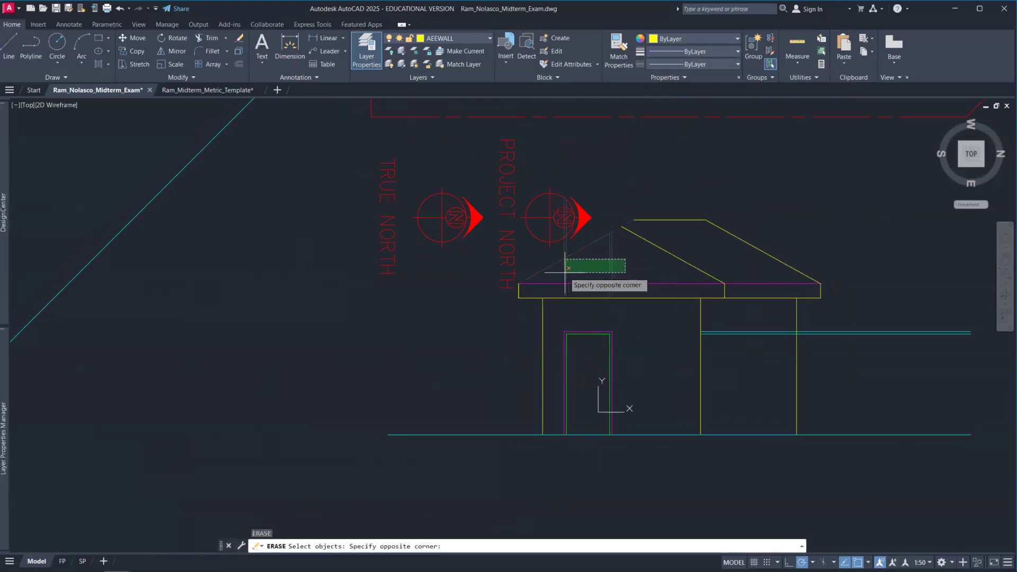
click(586, 270)
click(581, 272)
click(561, 270)
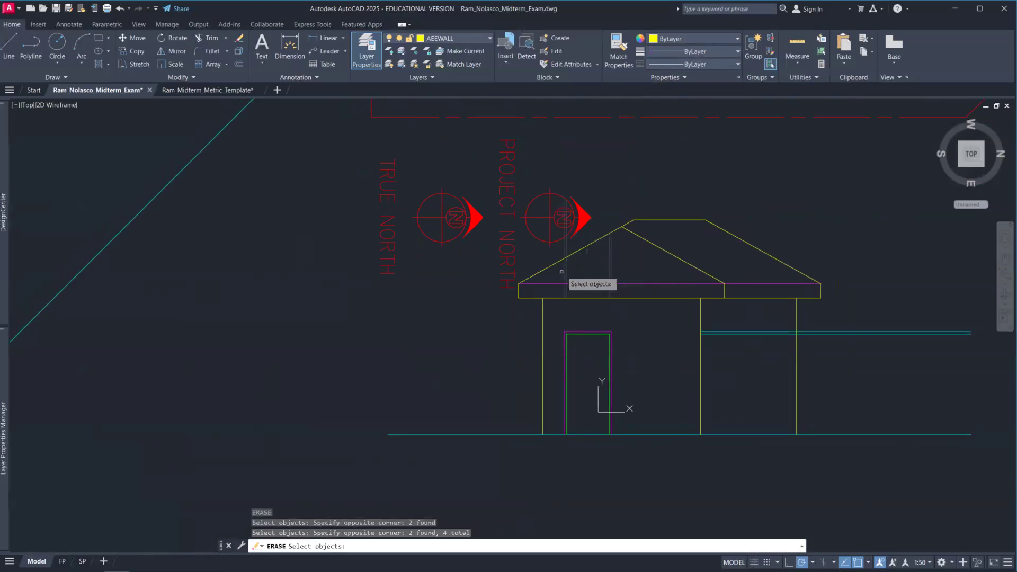
key(Return)
- Erase the two leftover door height lines that run across the recessed right wall
key(Return)
click(772, 377)
click(737, 324)
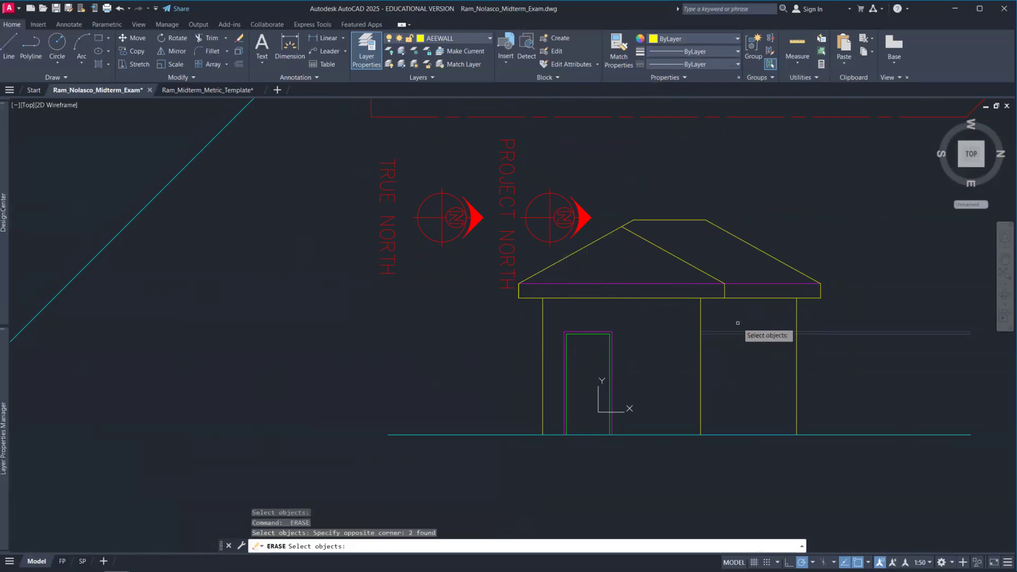
key(Return)
- Make AEEHATCH the current layer
middle_drag(747, 362, 577, 409)
scroll(609, 393, down, 2)
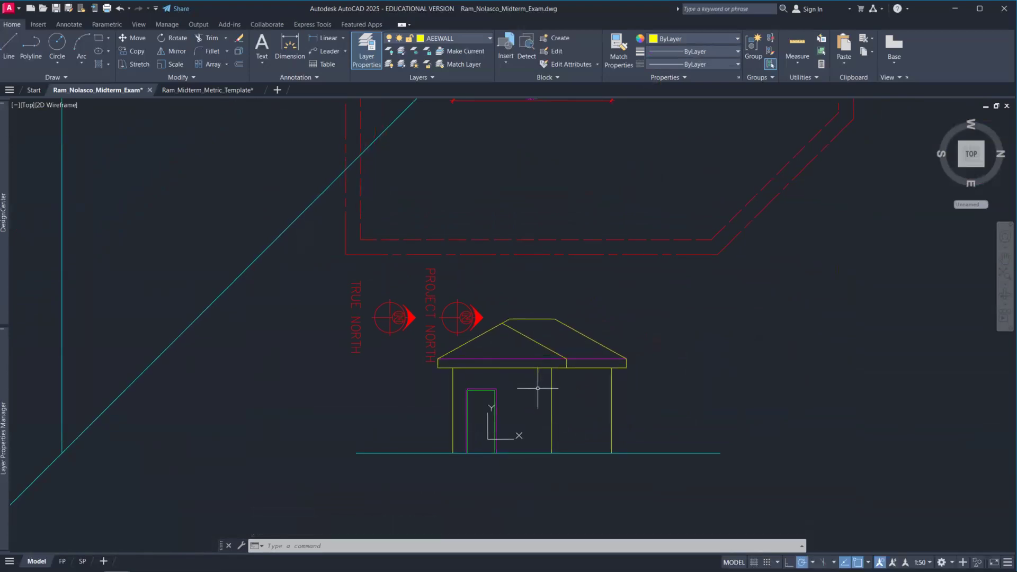
scroll(538, 388, down, 2)
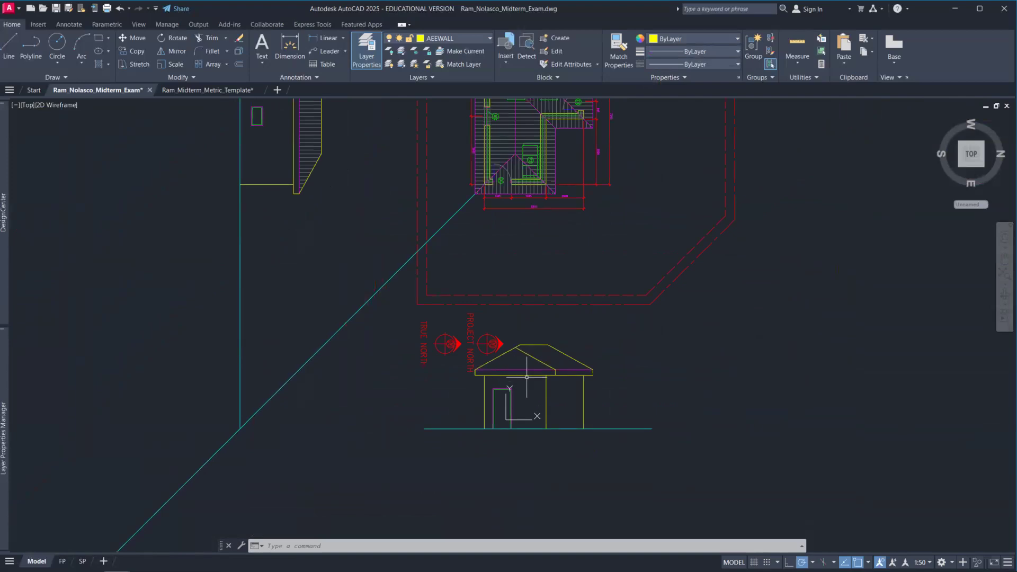
click(478, 39)
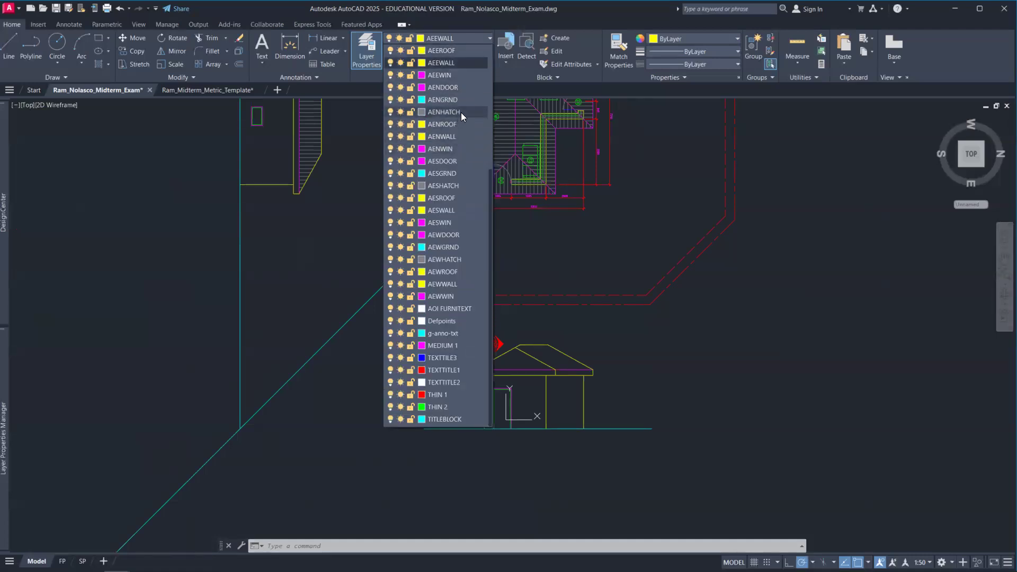
scroll(462, 112, up, 5)
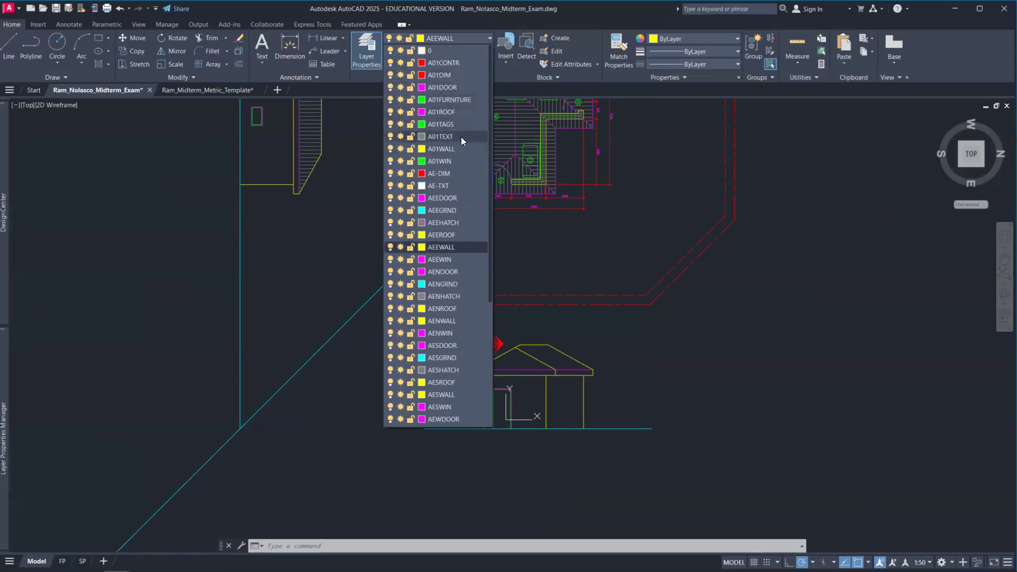
click(465, 222)
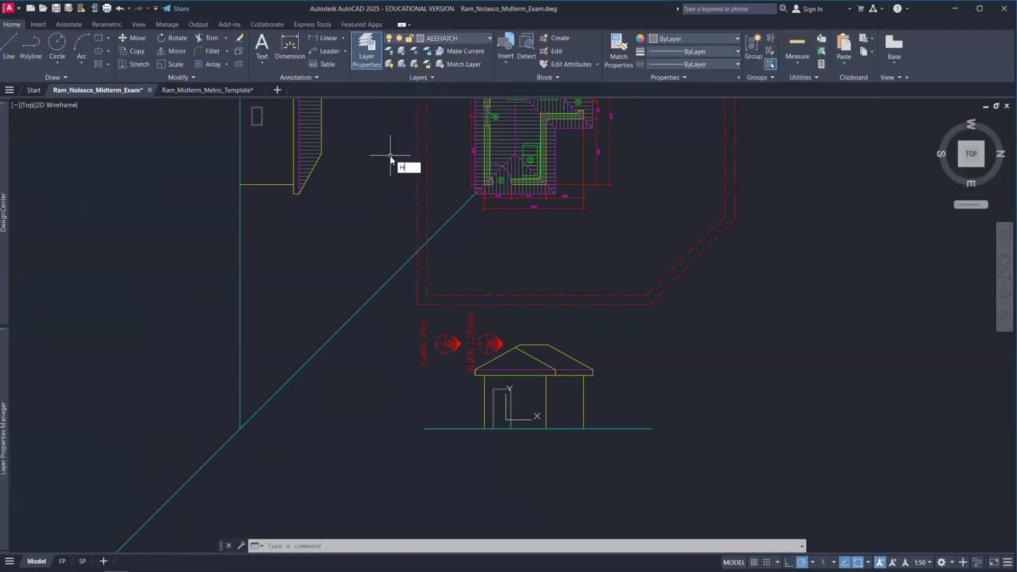
- Hatch both roof slopes of the new elevation with the user-defined pattern at angle 90 and spacing 200
key(Return)
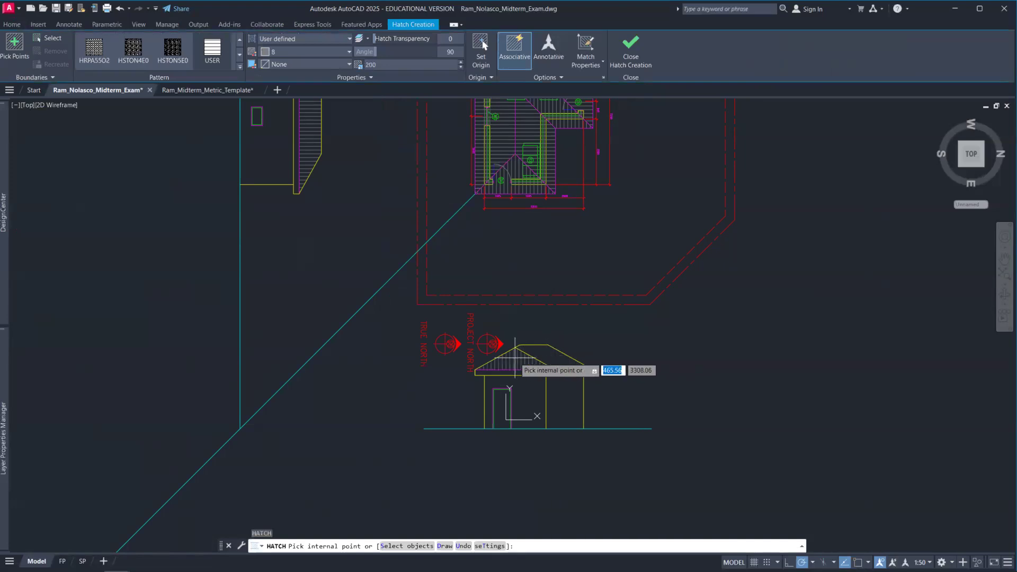
click(514, 363)
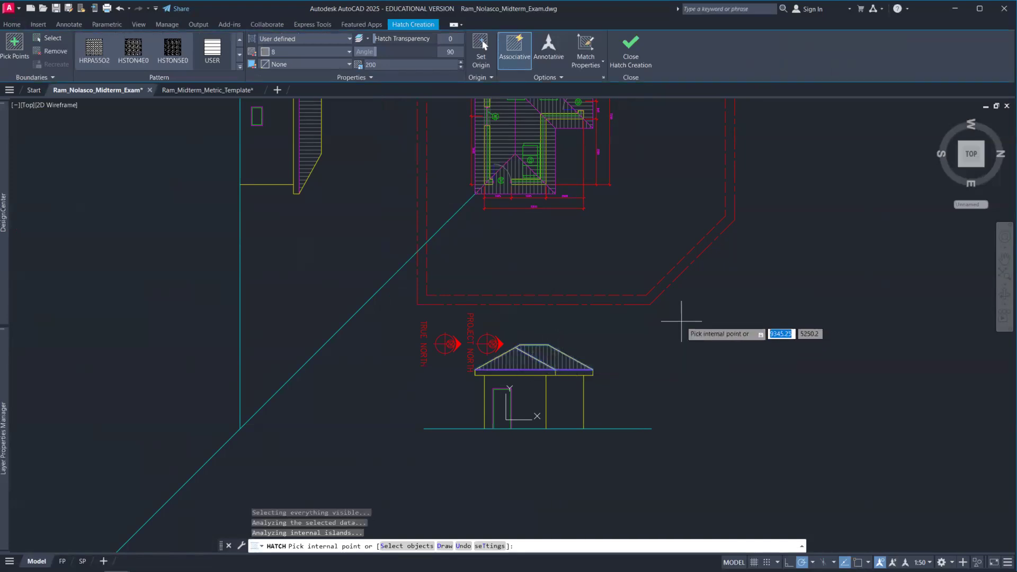
scroll(551, 342, up, 4)
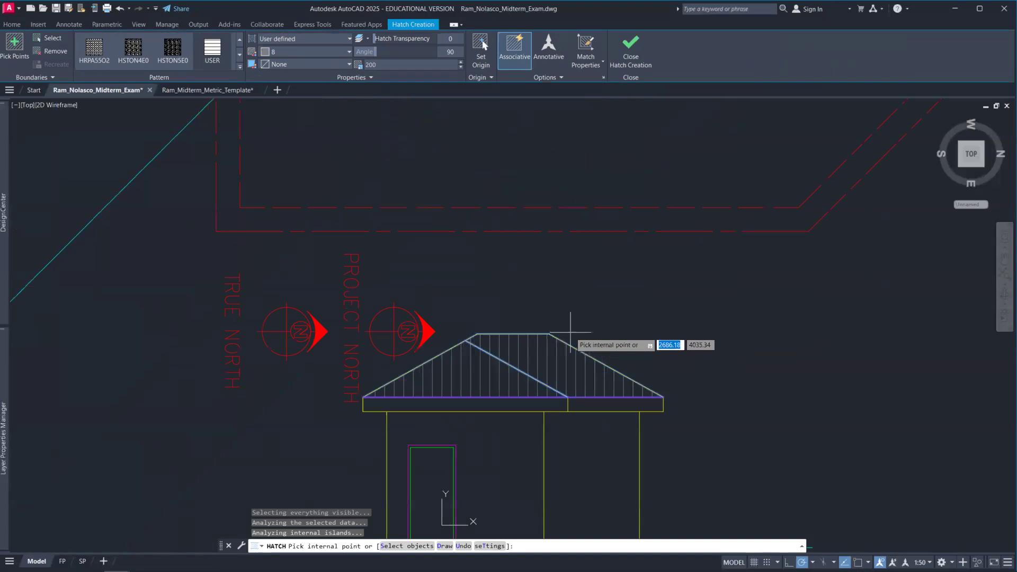
scroll(570, 330, up, 2)
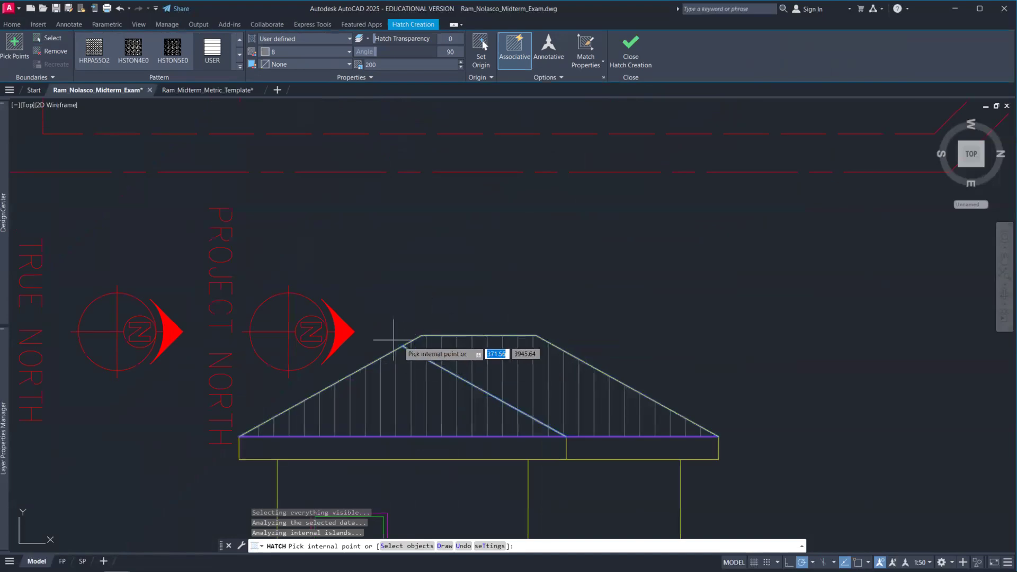
scroll(400, 339, down, 6)
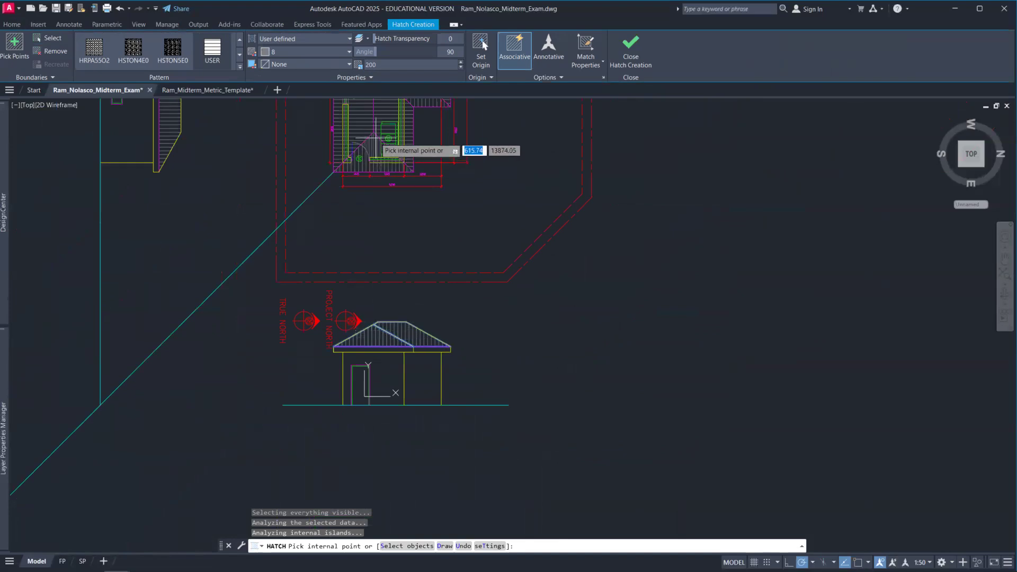
- Set the roof hatch's origin at the upper end of the diagonal roof line and finish the hatch
scroll(374, 324, up, 8)
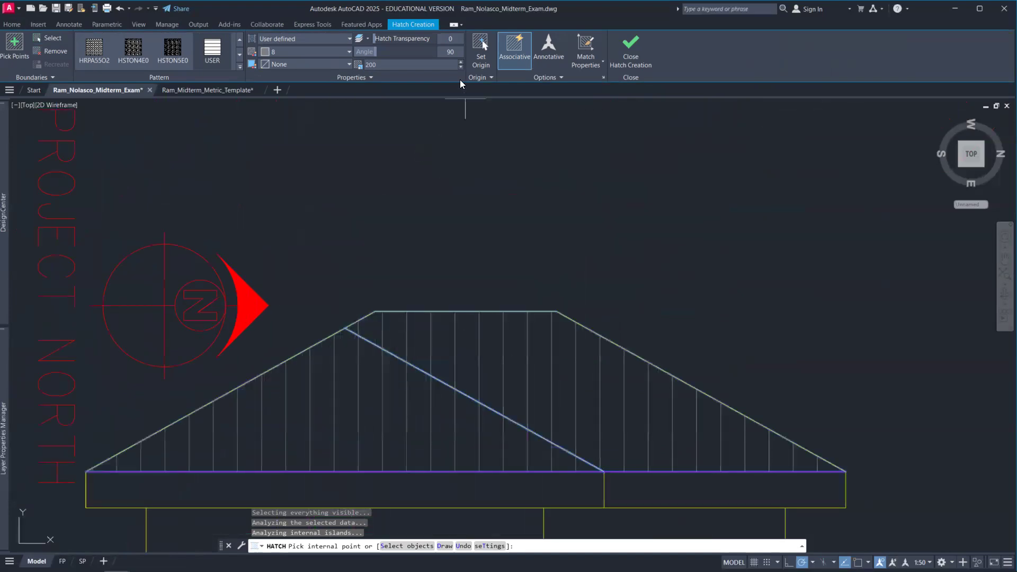
click(343, 330)
click(344, 330)
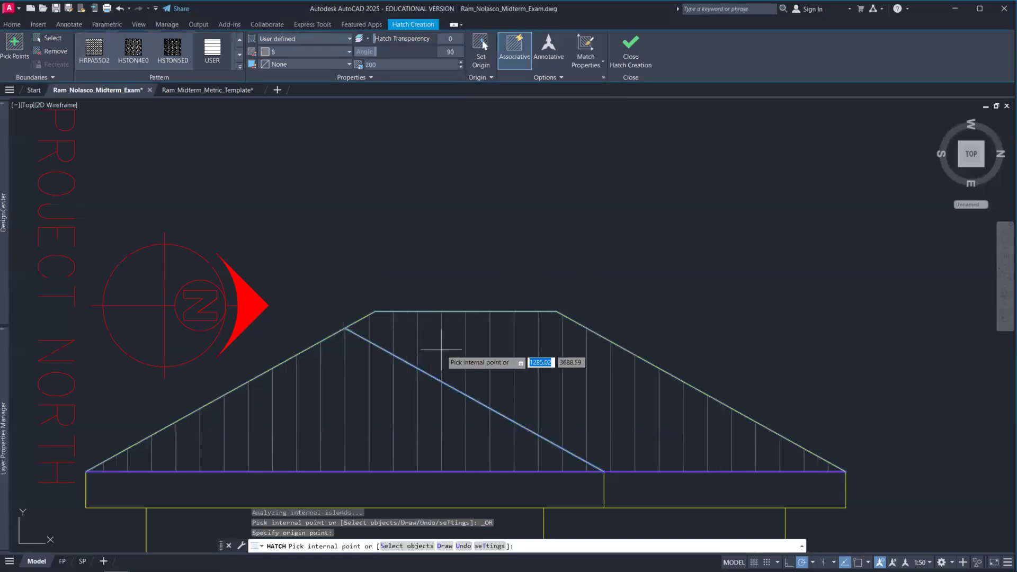
scroll(443, 342, down, 6)
scroll(494, 319, down, 2)
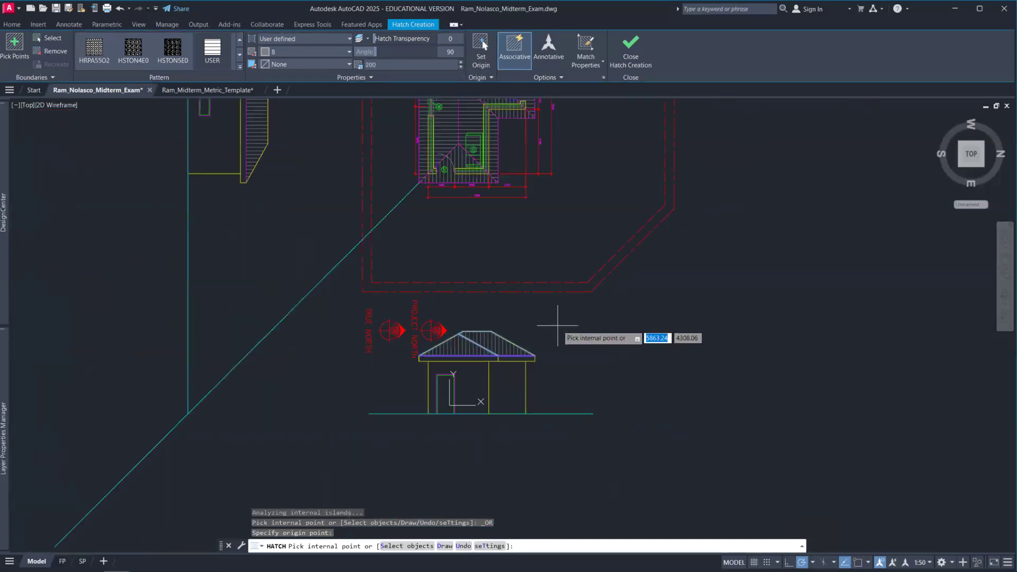
key(Return)
- Switch to the SP layout
mouse_move(510, 394)
middle_down()
mouse_move(591, 392)
mouse_move(581, 402)
middle_up()
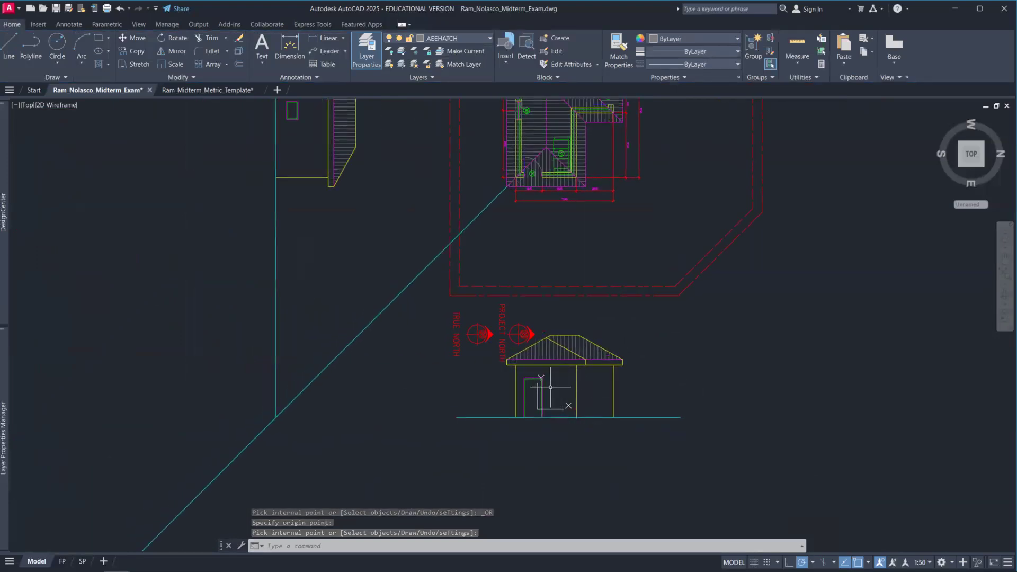
scroll(550, 387, down, 2)
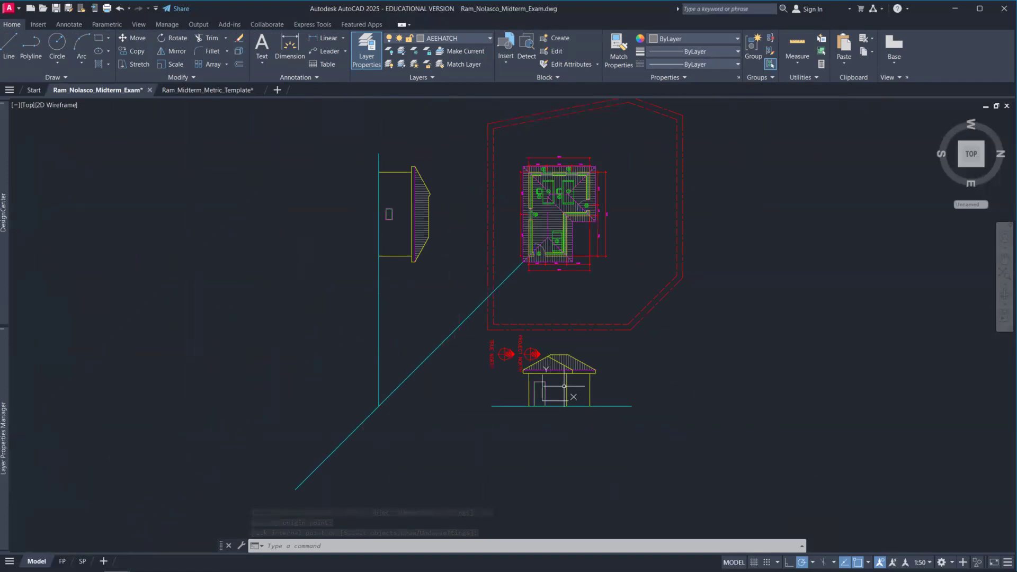
click(82, 561)
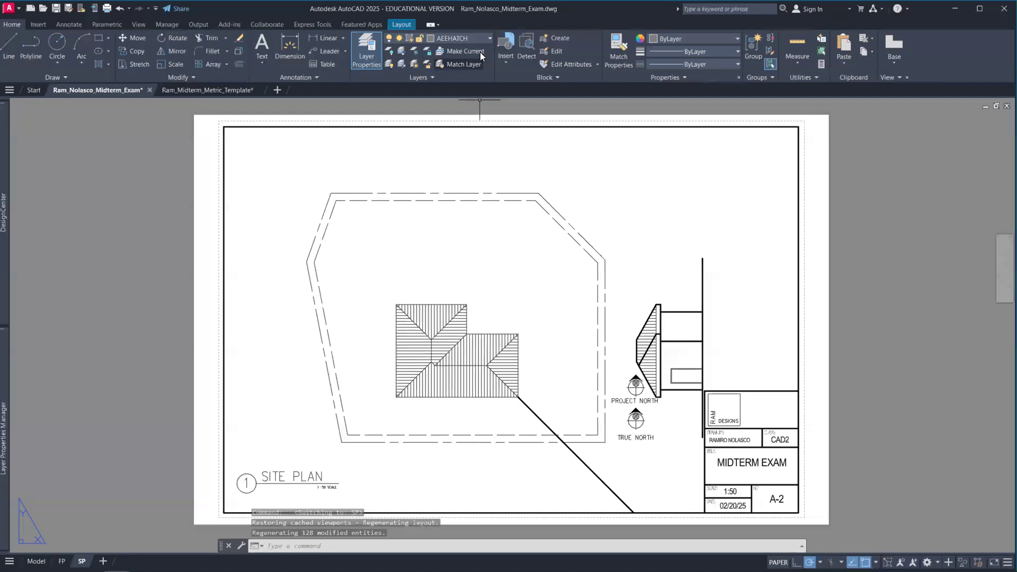
- Try to freeze the layers AEEDOOR, AEEROOF and AEEWALL from the layout's paper space
click(484, 37)
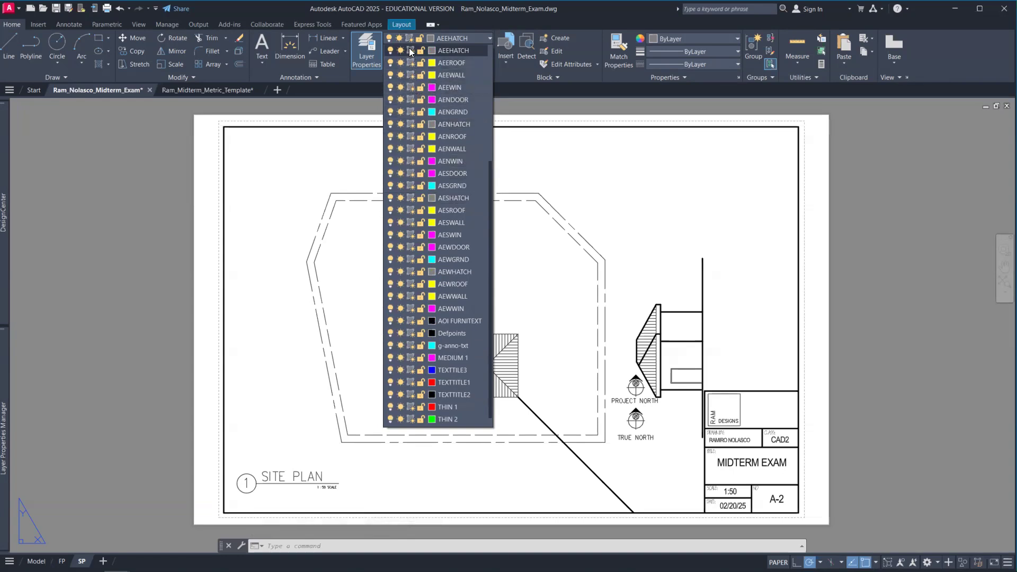
scroll(416, 76, up, 5)
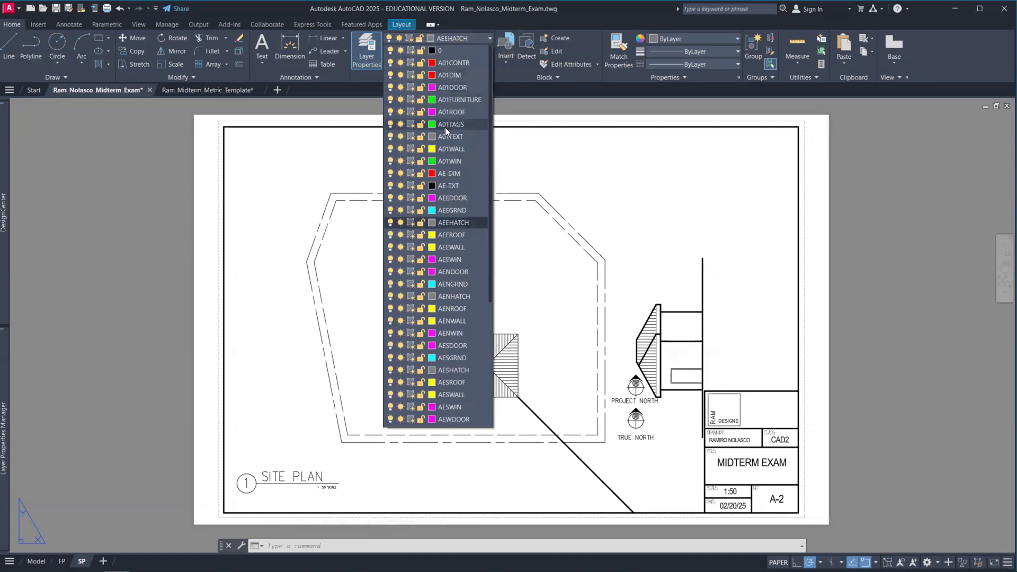
click(410, 200)
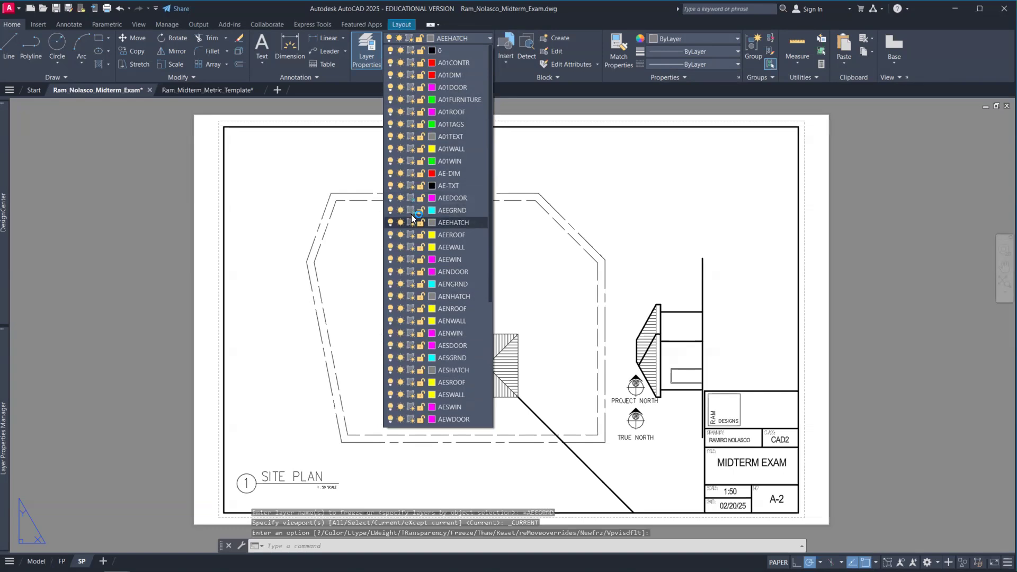
click(410, 235)
click(410, 246)
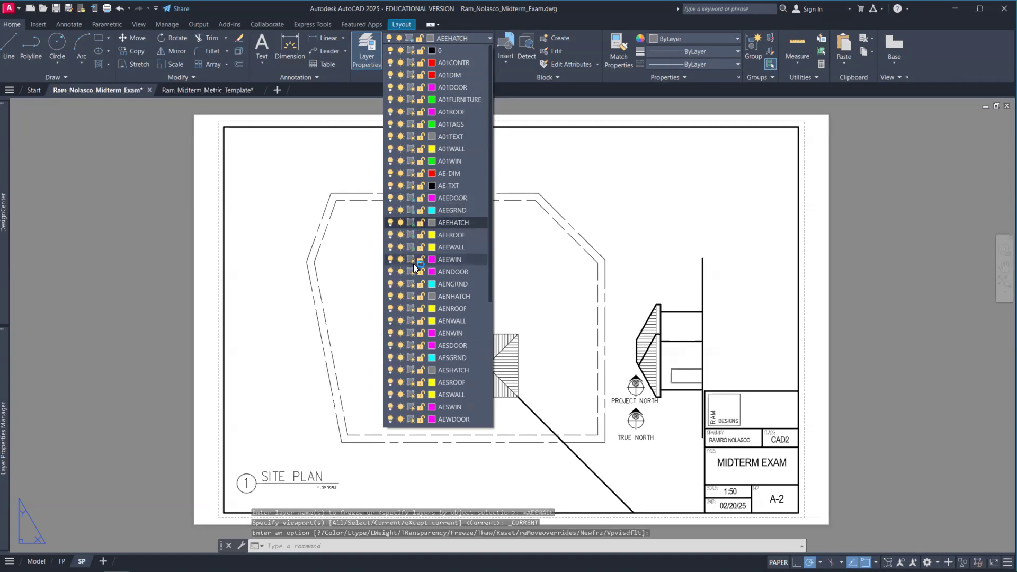
click(651, 265)
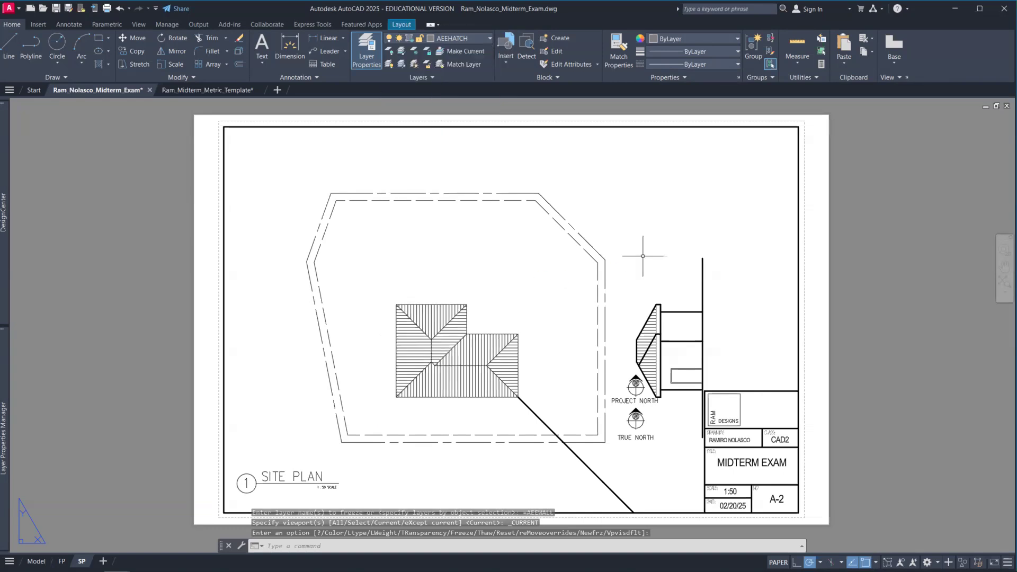
- Activate the site plan viewport and freeze the layers AEEHATCH and AEEDOOR in it
click(644, 255)
key(Escape)
double_click(649, 247)
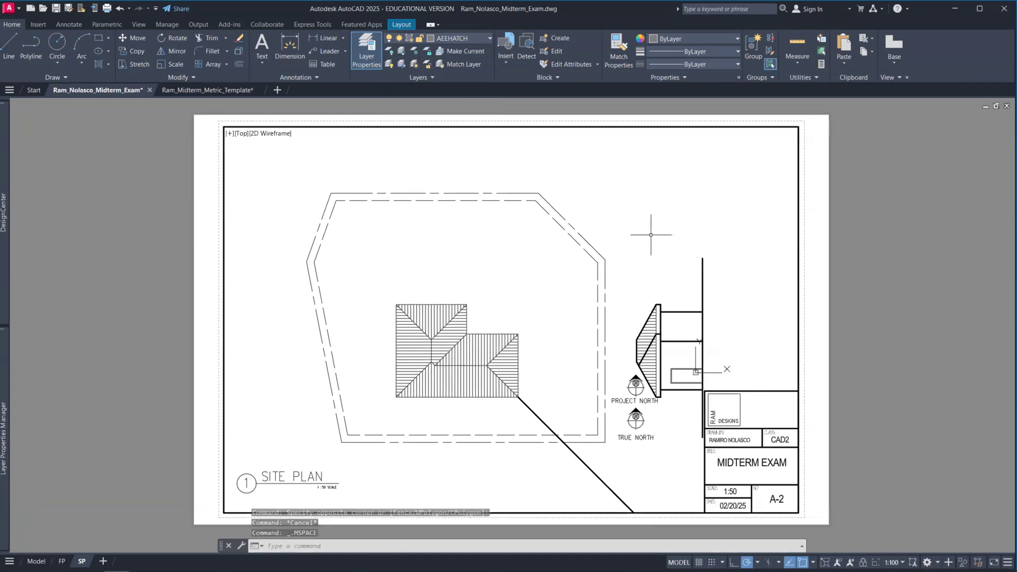
click(486, 38)
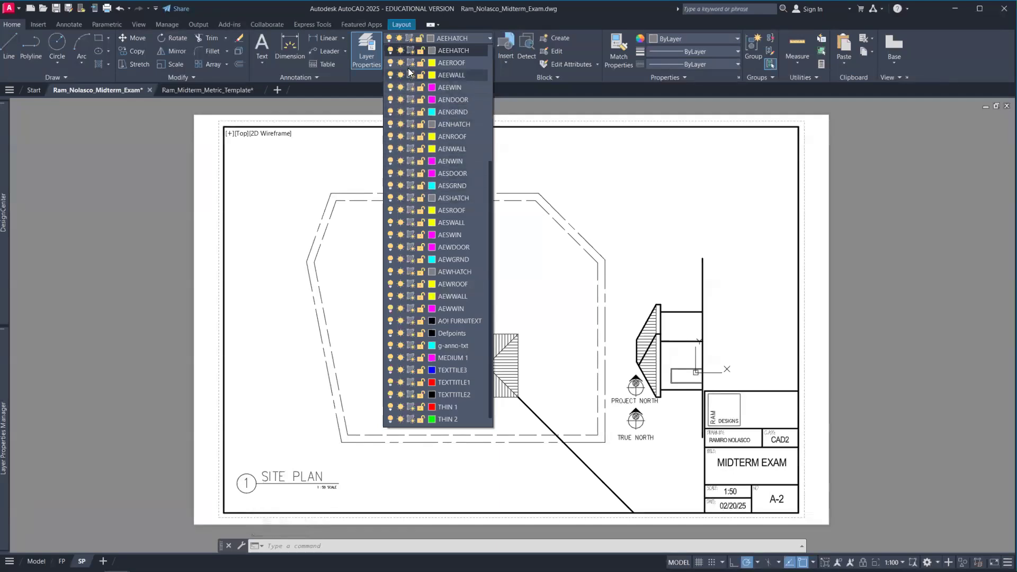
click(408, 50)
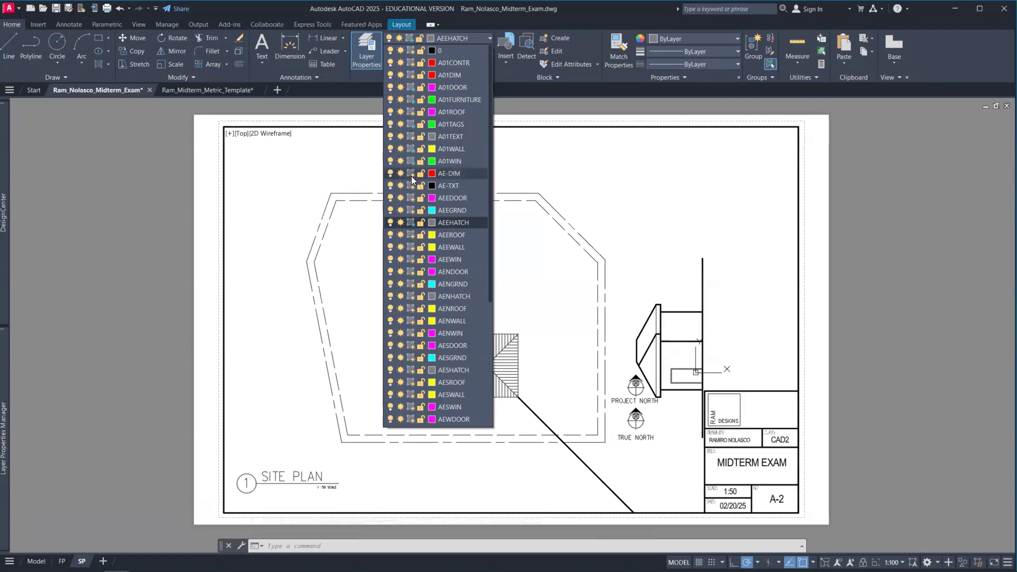
click(409, 198)
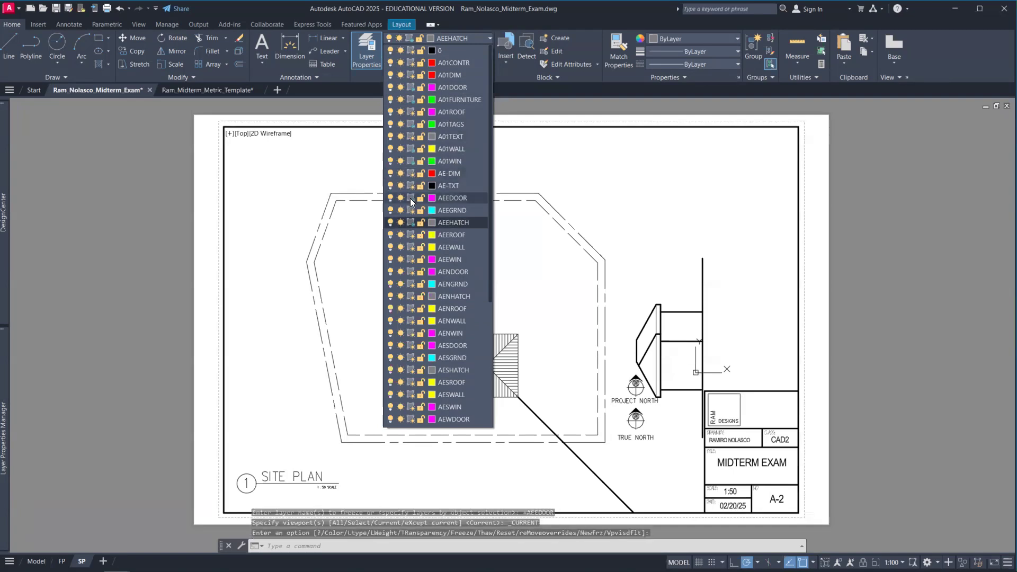
- Freeze the layers AEEGRND, AEEROOF, AEEWALL and AEEWIN in the site plan viewport
click(411, 210)
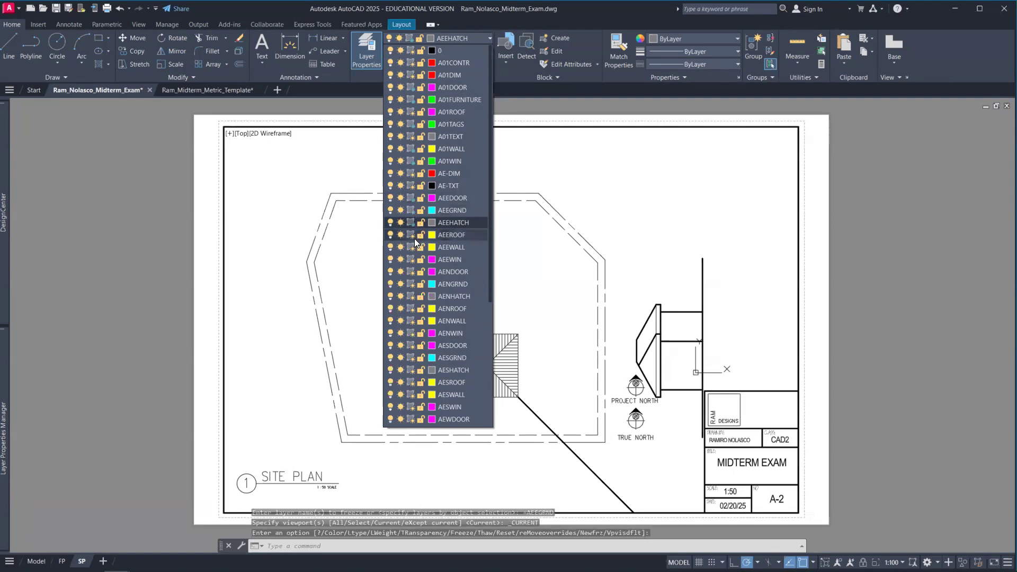
click(411, 235)
click(412, 245)
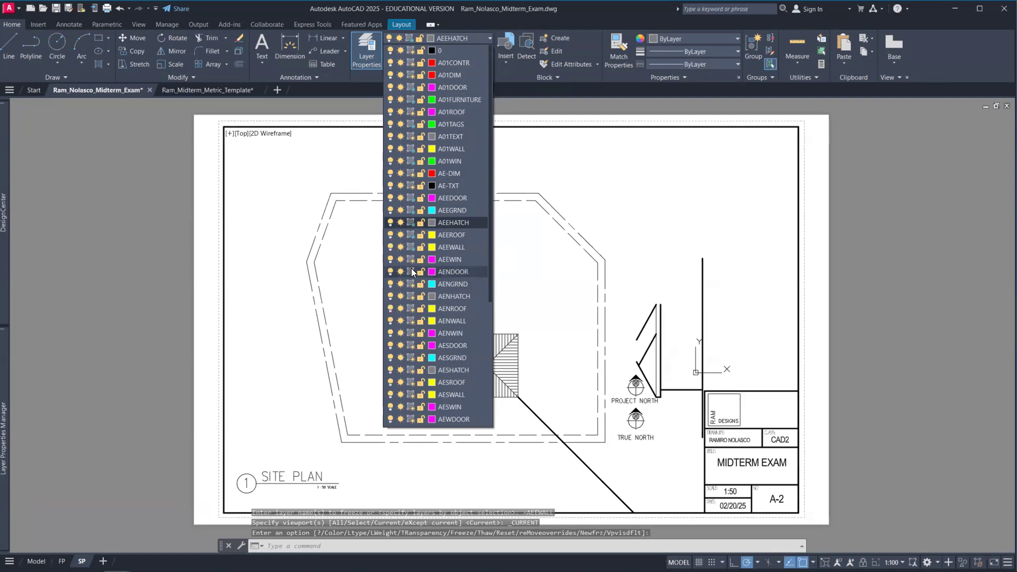
click(412, 260)
click(411, 271)
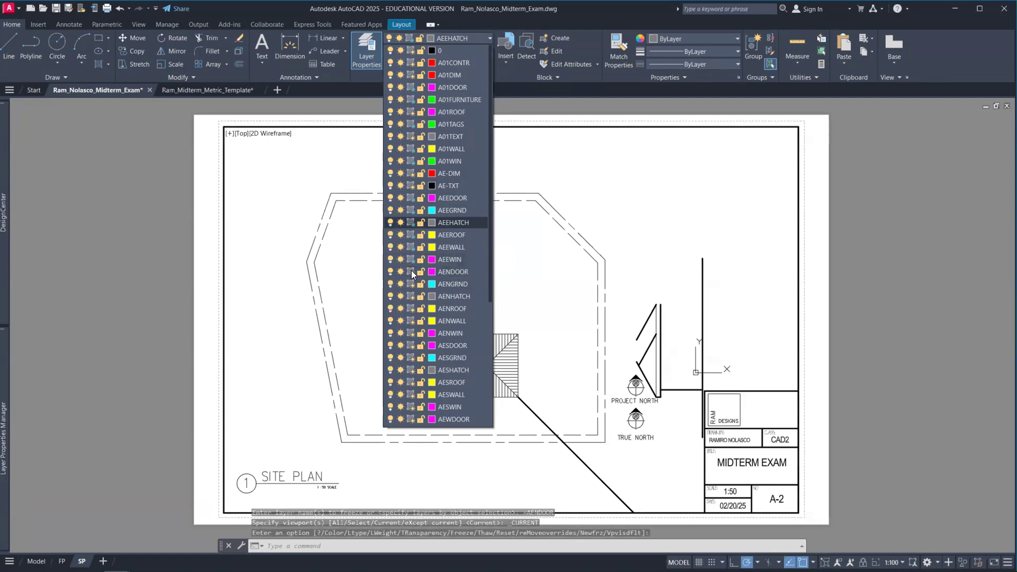
click(411, 271)
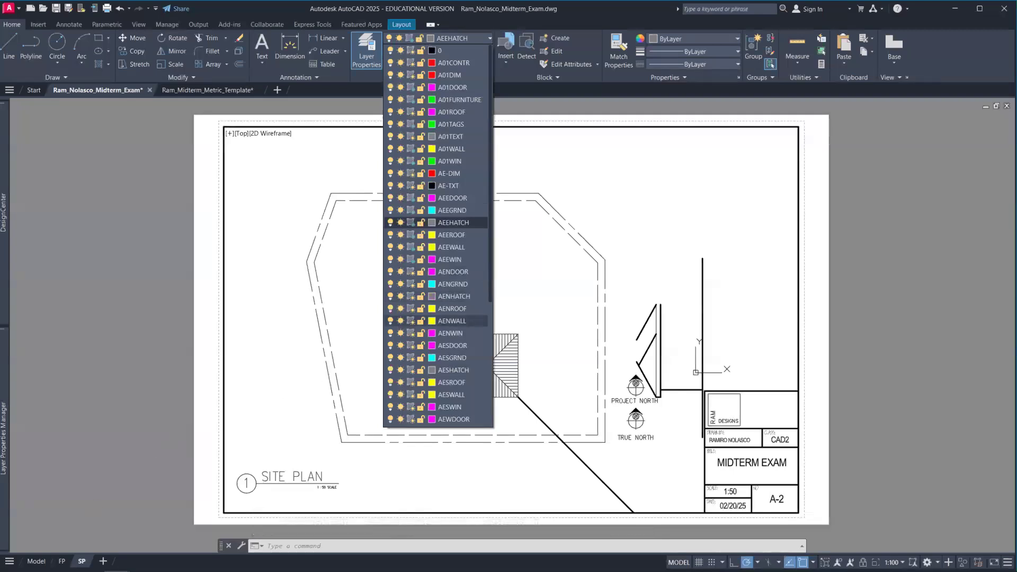
- Return to model space and assign the new elevation's roof and fascia linework, including the roof hatch, to the AEEROOF layer
click(36, 561)
scroll(565, 394, up, 5)
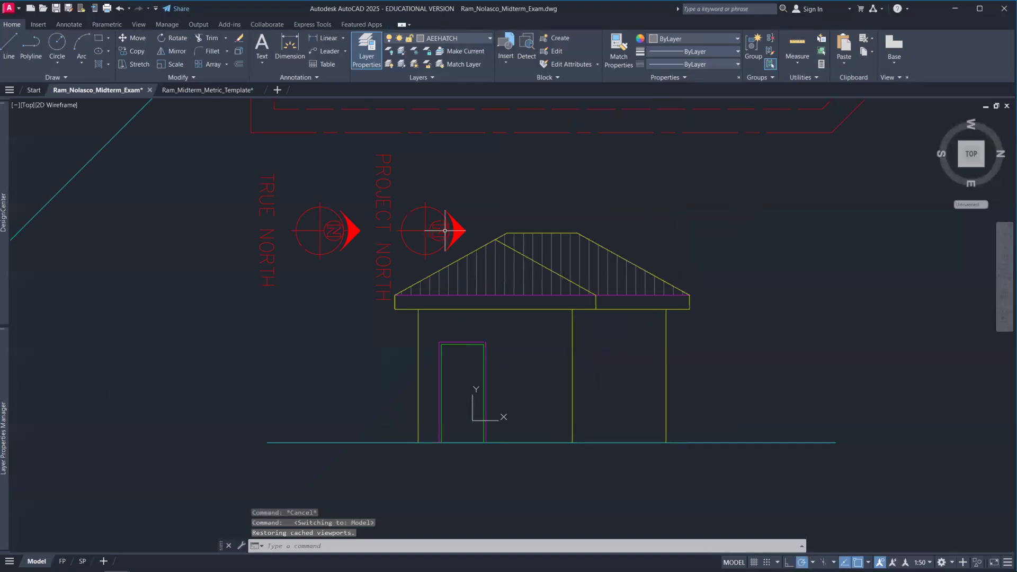
click(352, 175)
click(770, 344)
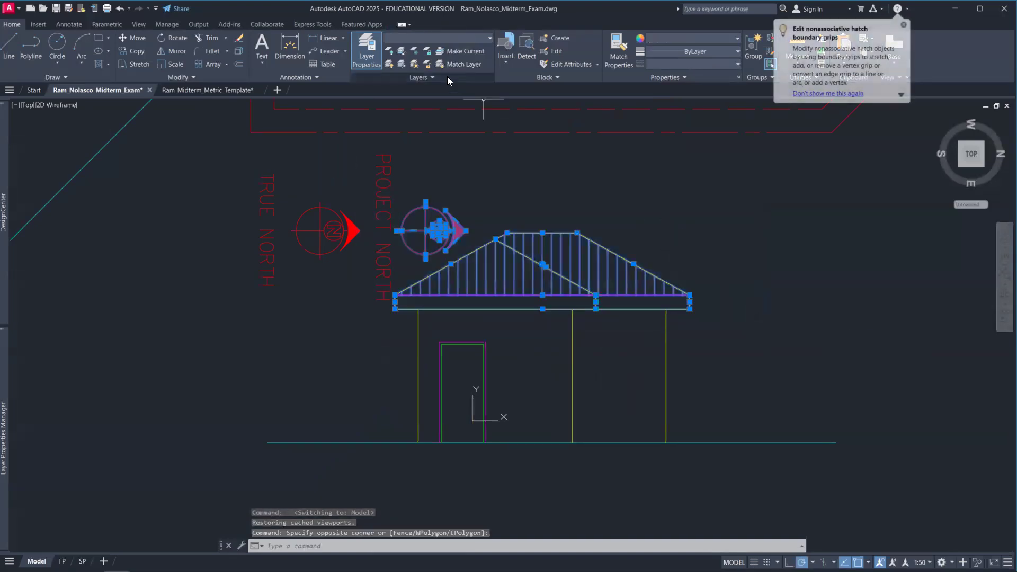
click(481, 39)
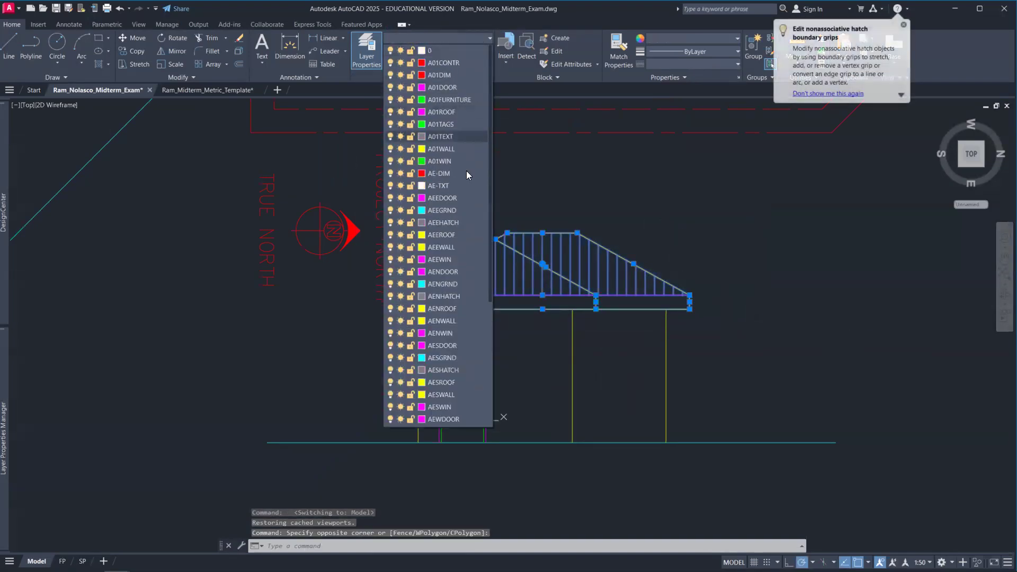
click(457, 234)
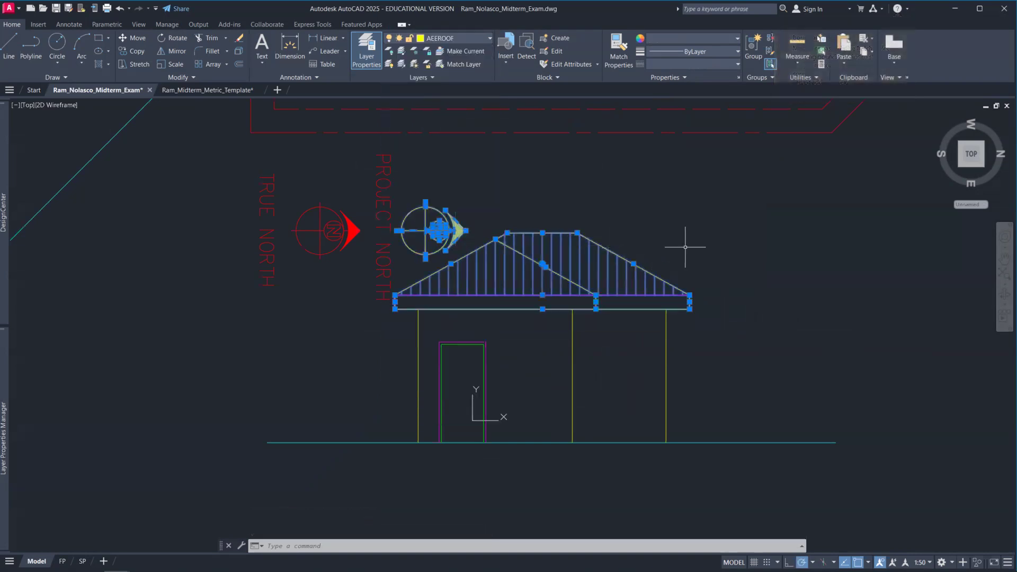
key(space)
key(Return)
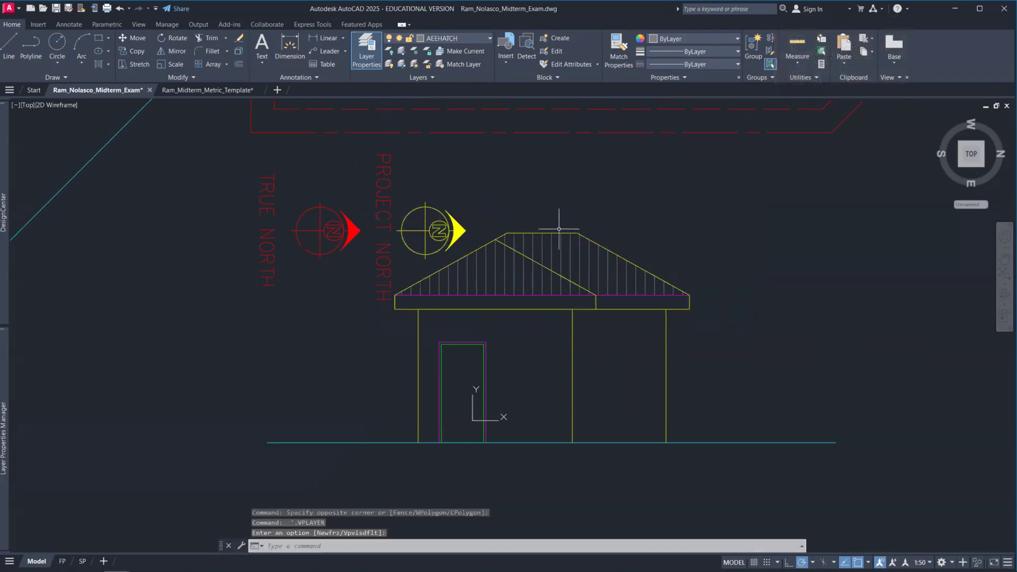
- Assign the PROJECT NORTH symbol beside the roof to the A01CONTR layer
click(485, 194)
click(430, 226)
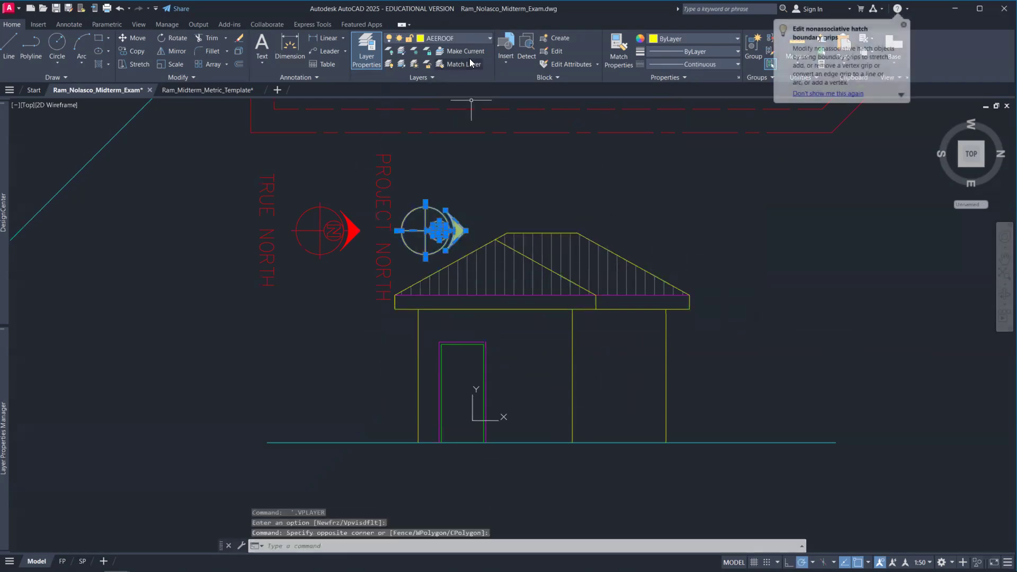
click(474, 35)
scroll(458, 132, up, 3)
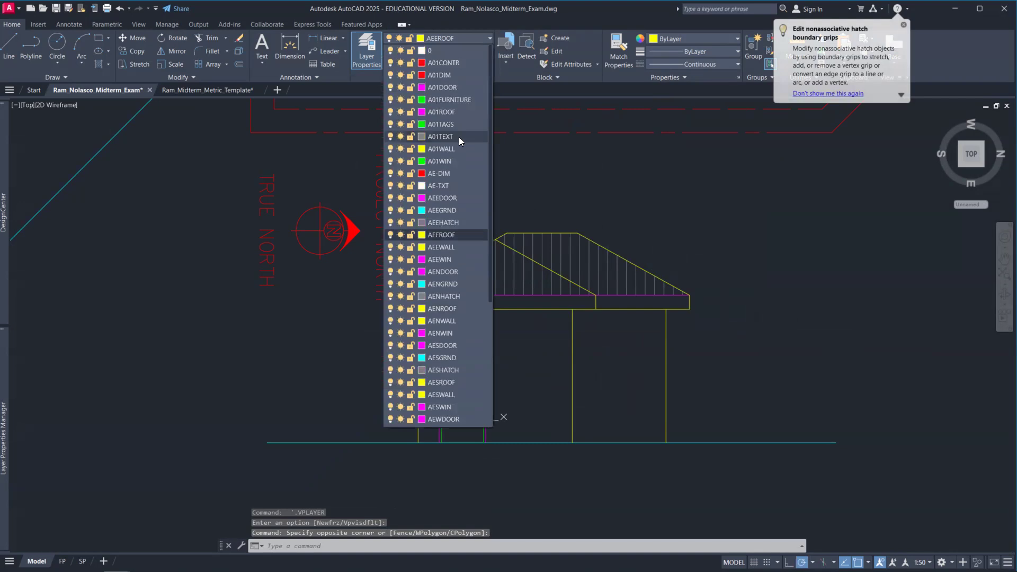
click(459, 64)
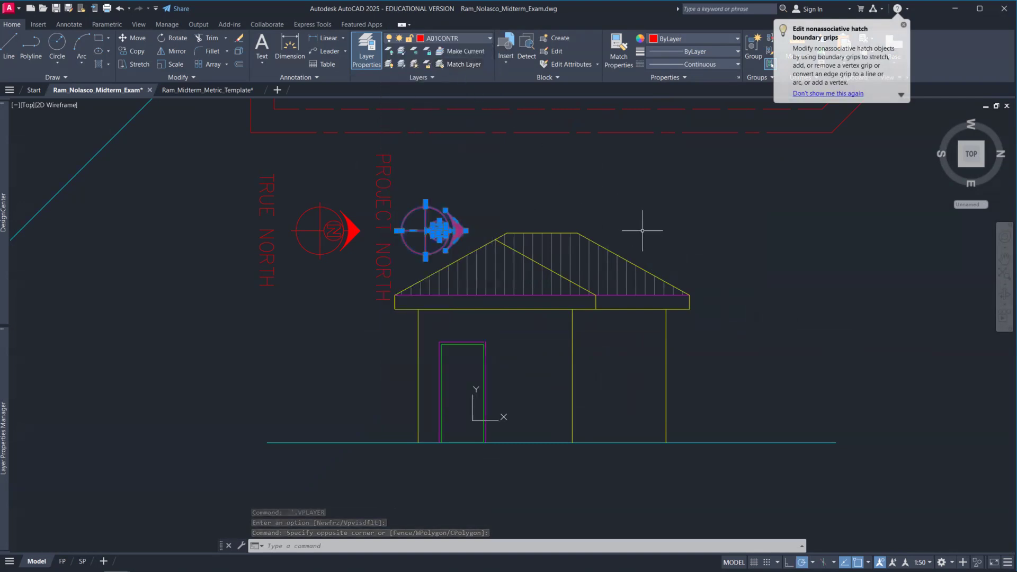
key(Escape)
key(Escape)
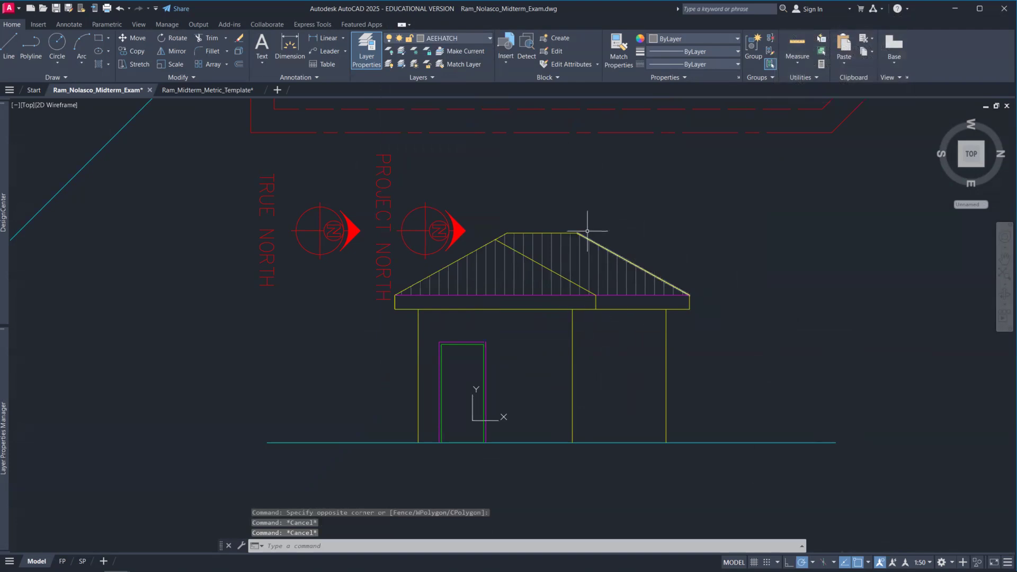
- Check the layer assignment of the roof's ridge line, adjoining slope line and hatch
click(608, 213)
click(567, 243)
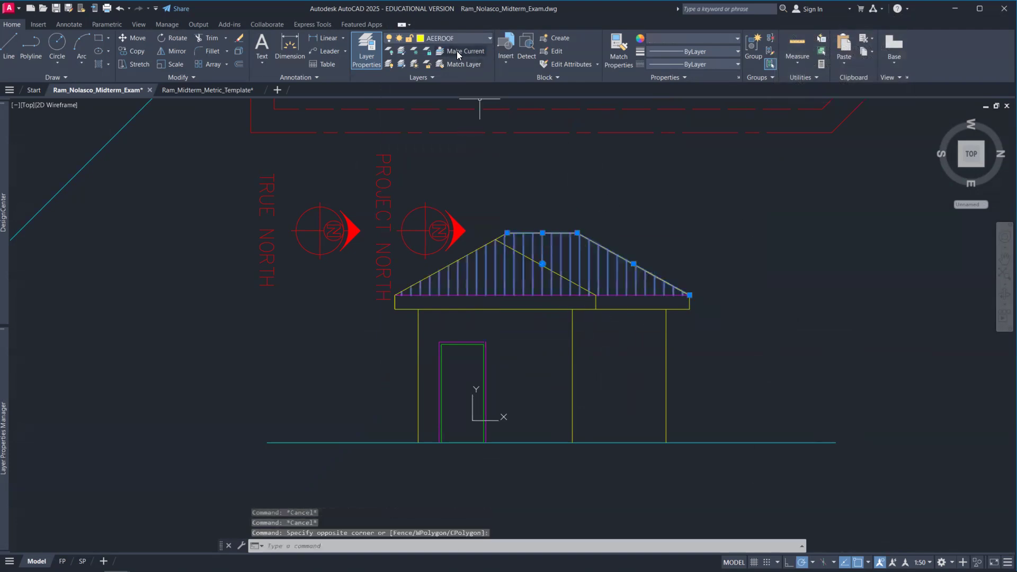
key(Escape)
- Assign the elevation's three vertical wall lines below the roof to the AEEWALL layer
click(699, 325)
click(382, 326)
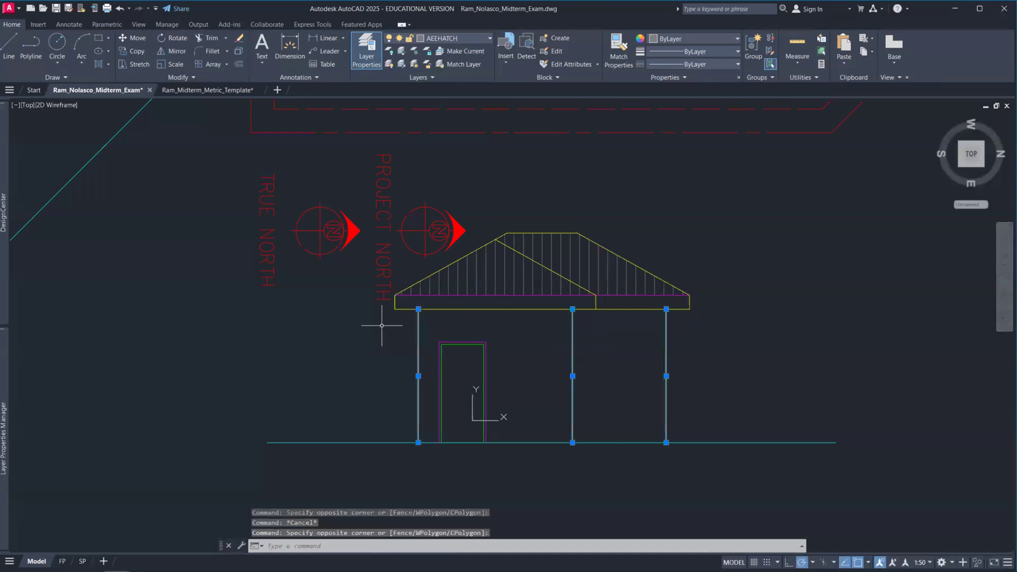
click(486, 37)
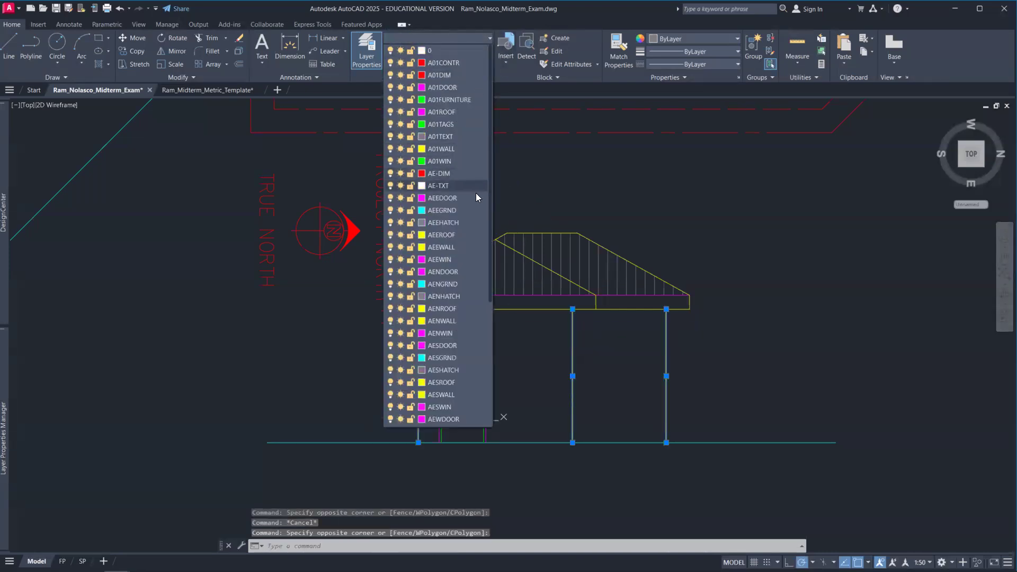
click(456, 247)
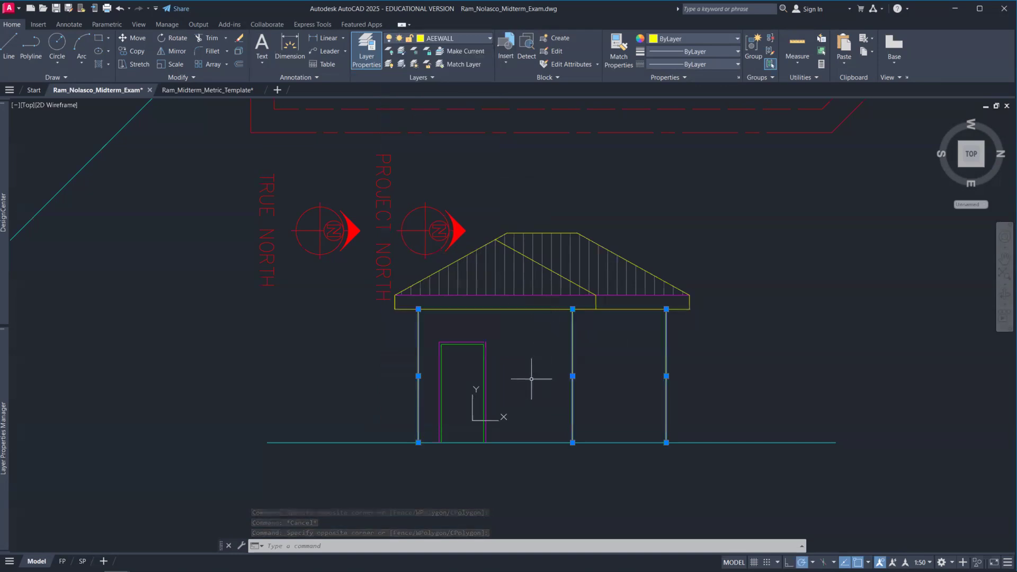
key(Escape)
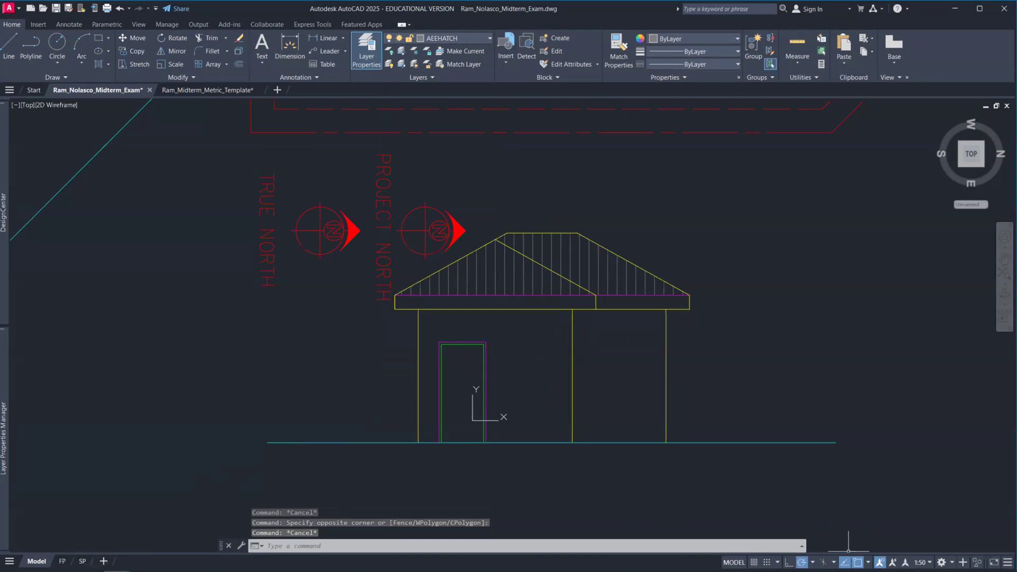
- In the SP layout's viewport, assign the vertical ground line beside the north symbols to the AEEGRND layer
click(82, 561)
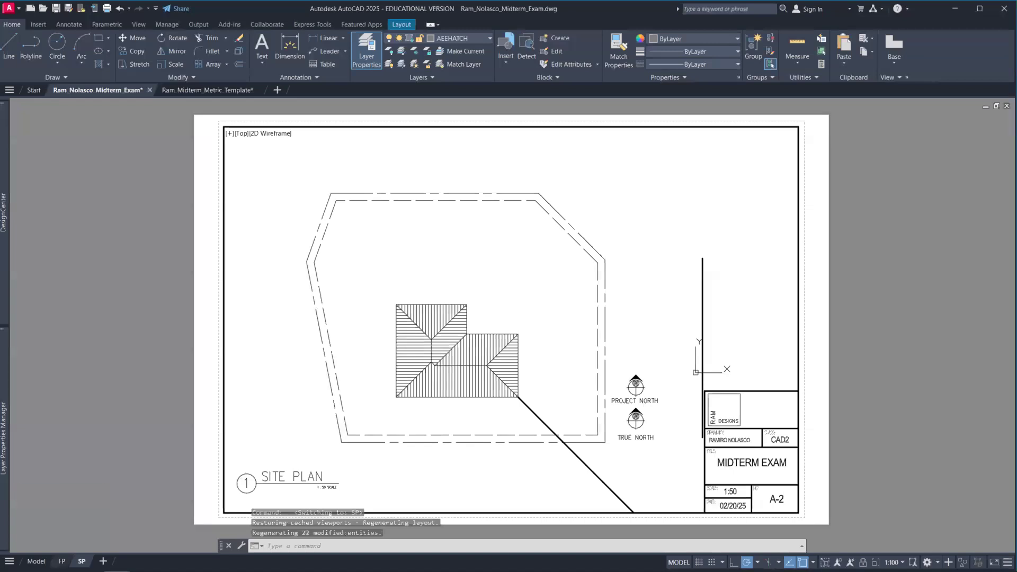
click(729, 293)
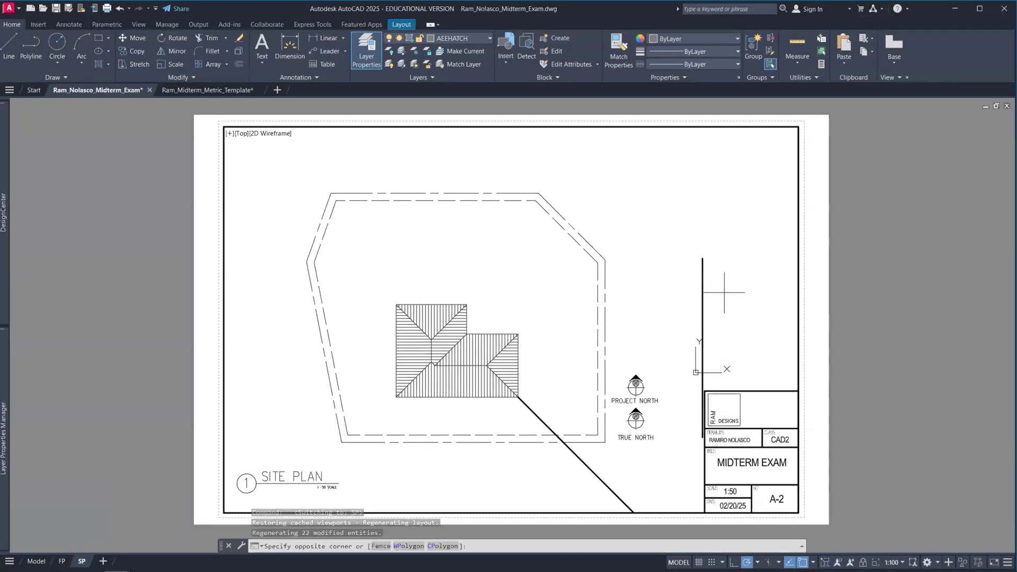
click(693, 285)
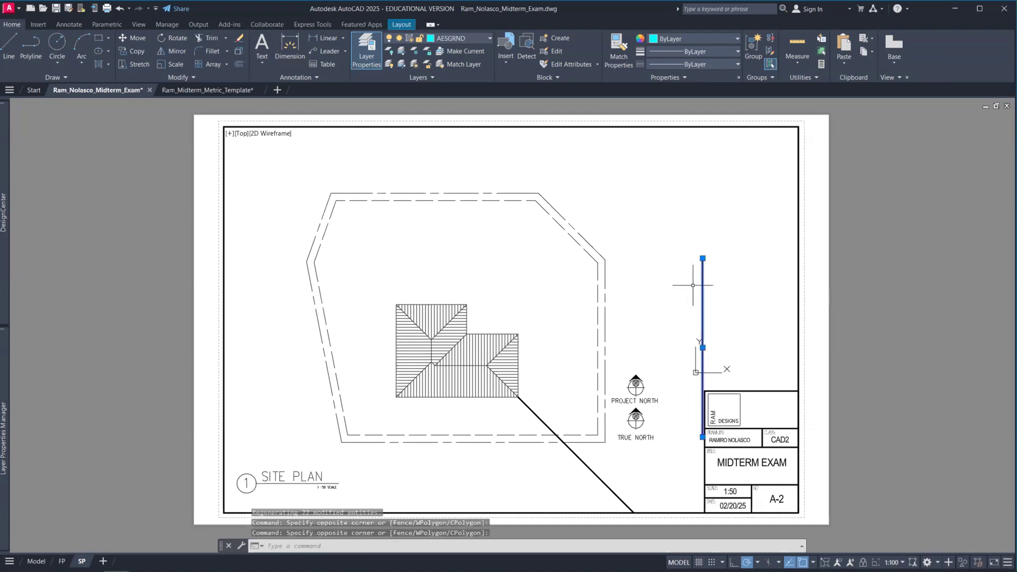
click(468, 38)
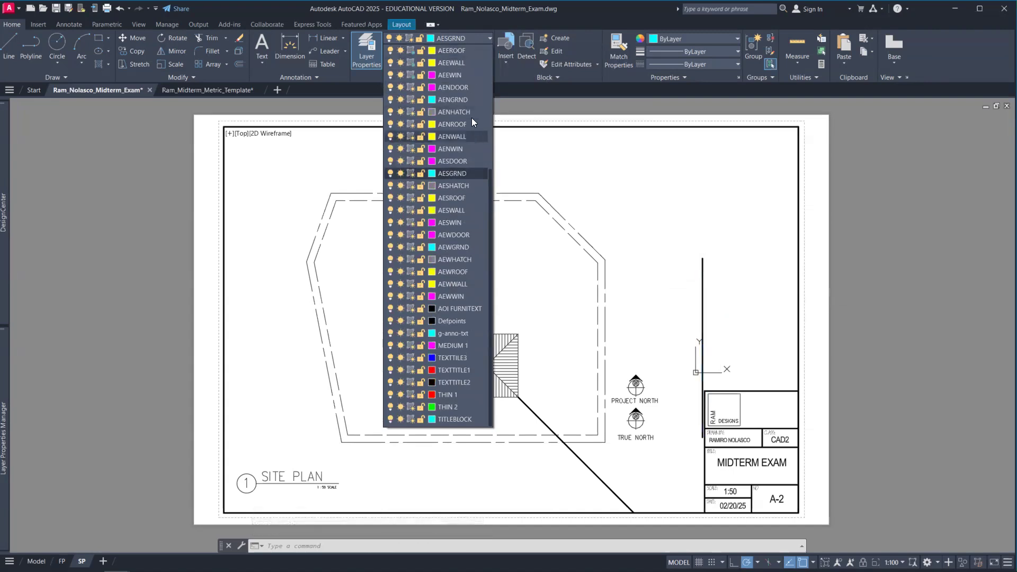
click(471, 100)
click(475, 38)
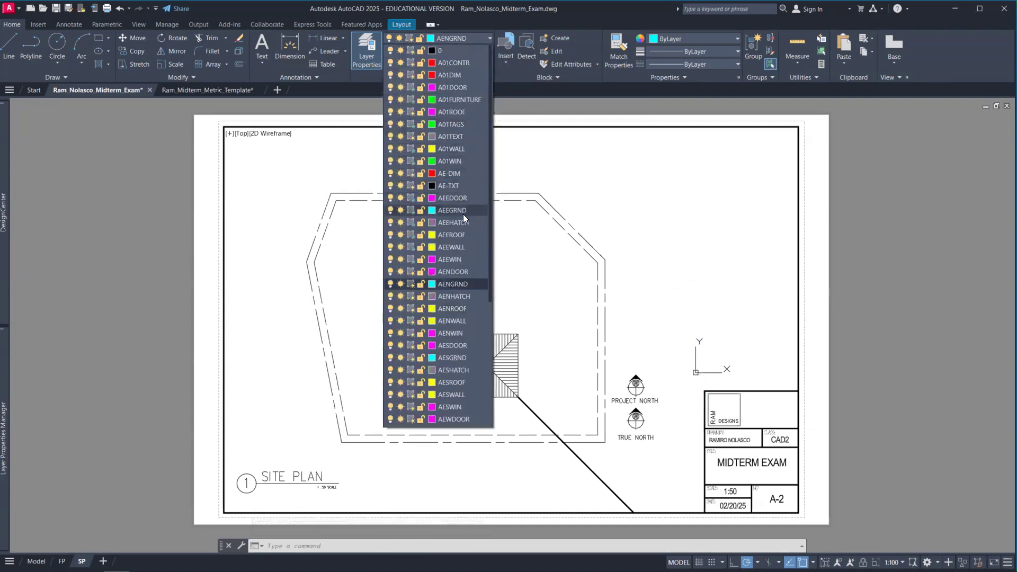
click(462, 210)
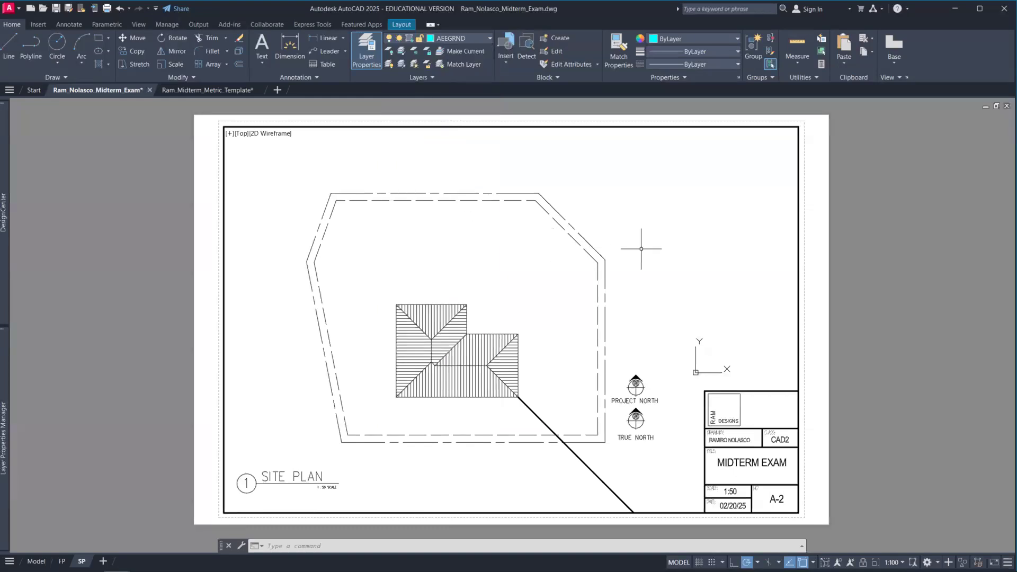
- Assign the diagonal line running from the roof plan's lower-right corner to the AEEWALL layer
click(628, 465)
click(573, 481)
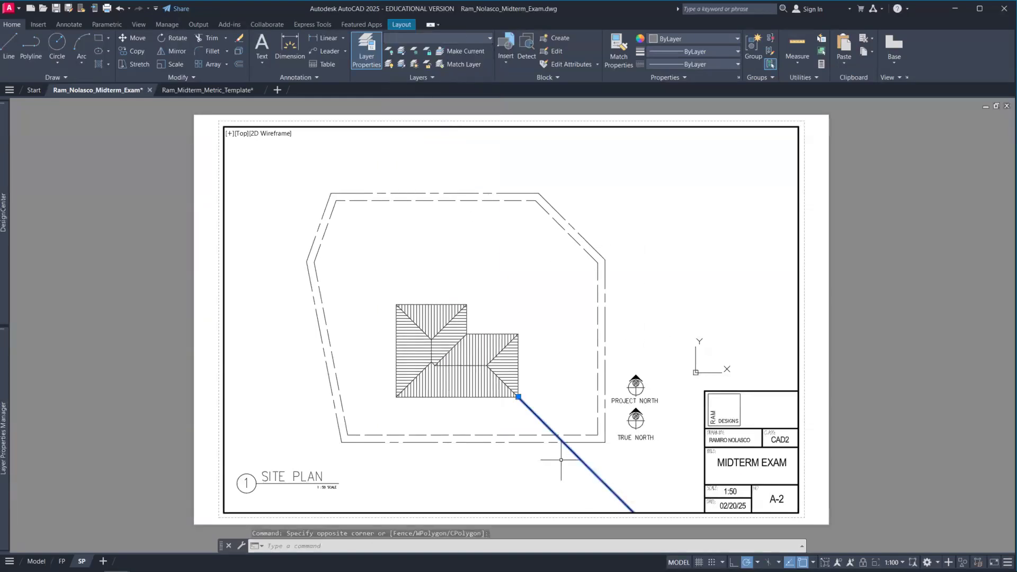
click(476, 33)
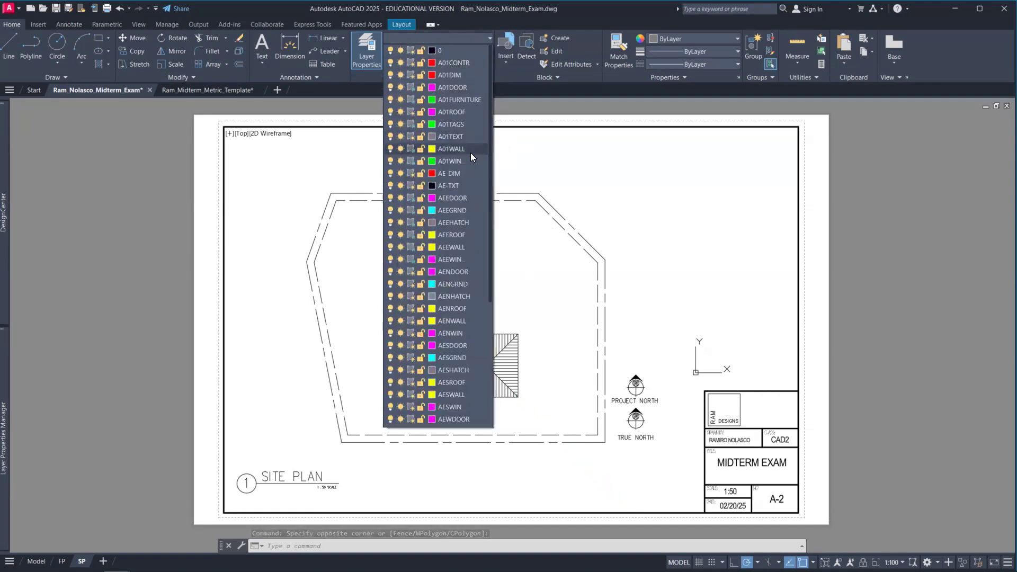
click(456, 247)
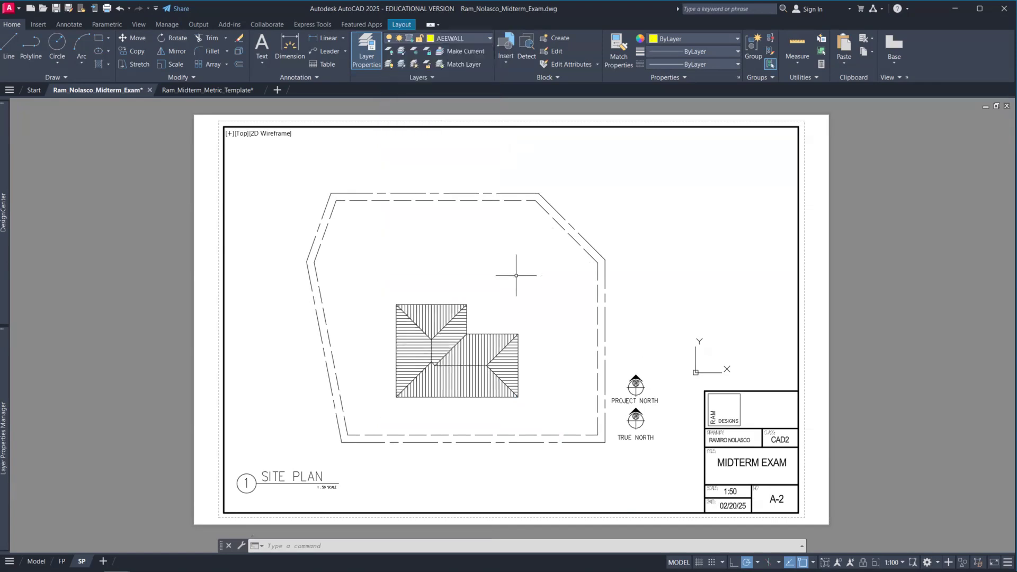
click(584, 294)
key(Escape)
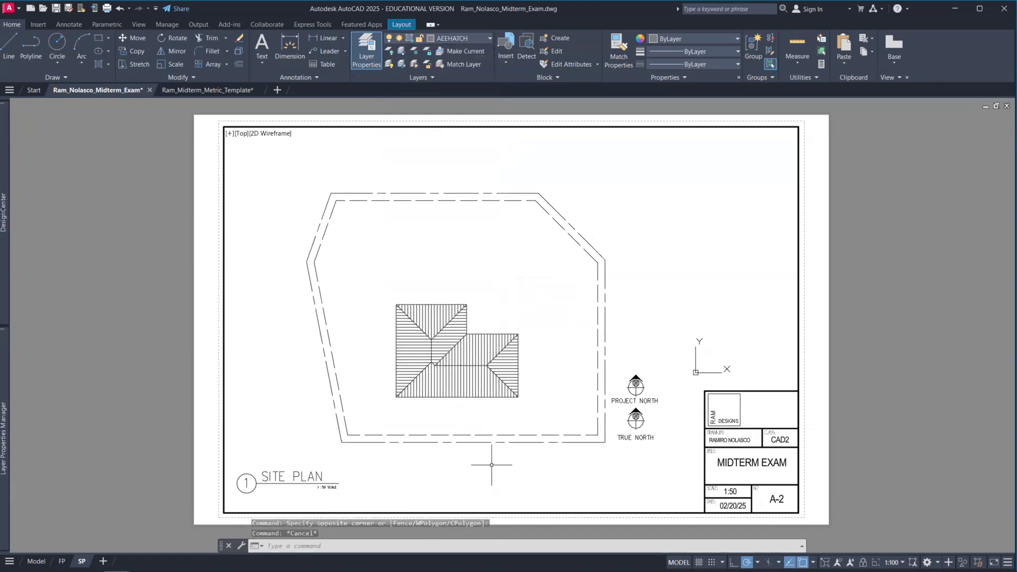
- Return to paper space and create a copy of the SP layout at the end of the layouts
double_click(102, 463)
right_click(81, 559)
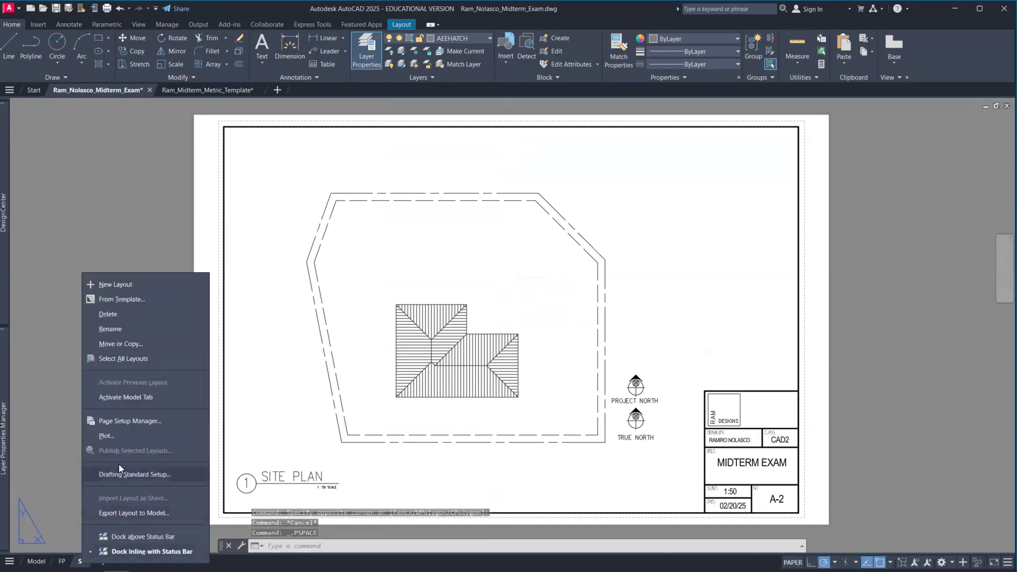
click(122, 345)
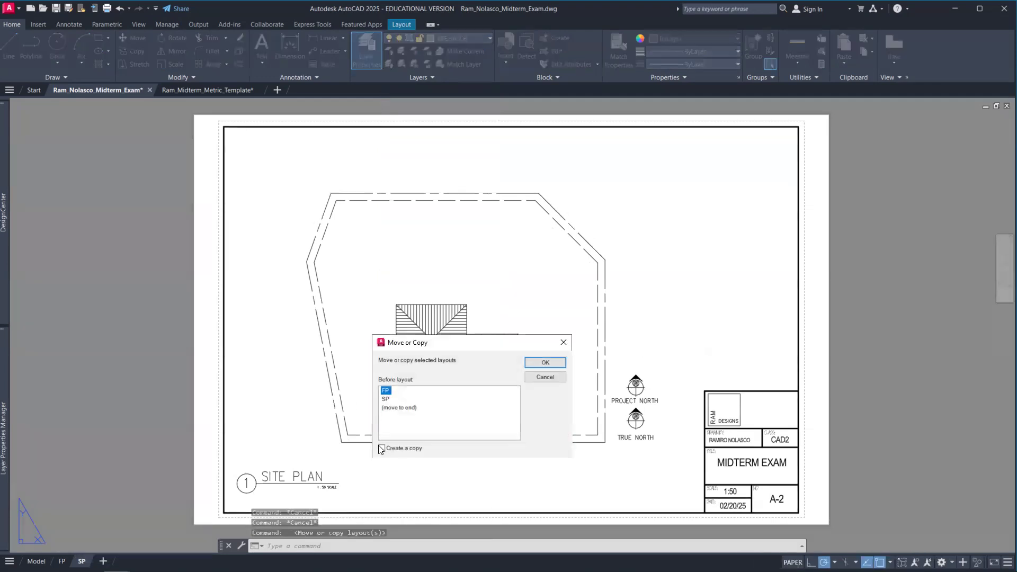
click(398, 408)
click(545, 362)
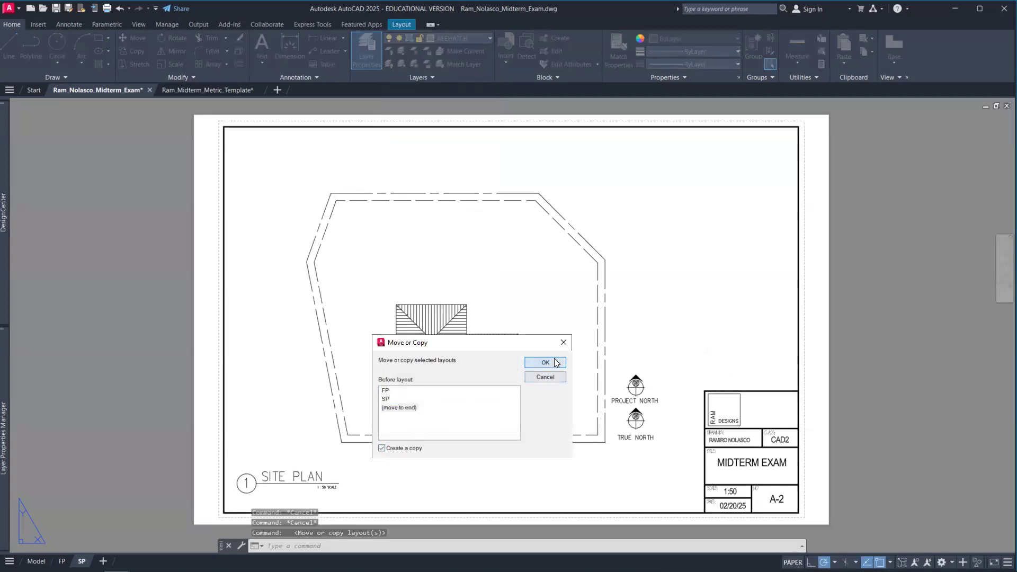
- Rename the copied SP layout as EV
click(106, 561)
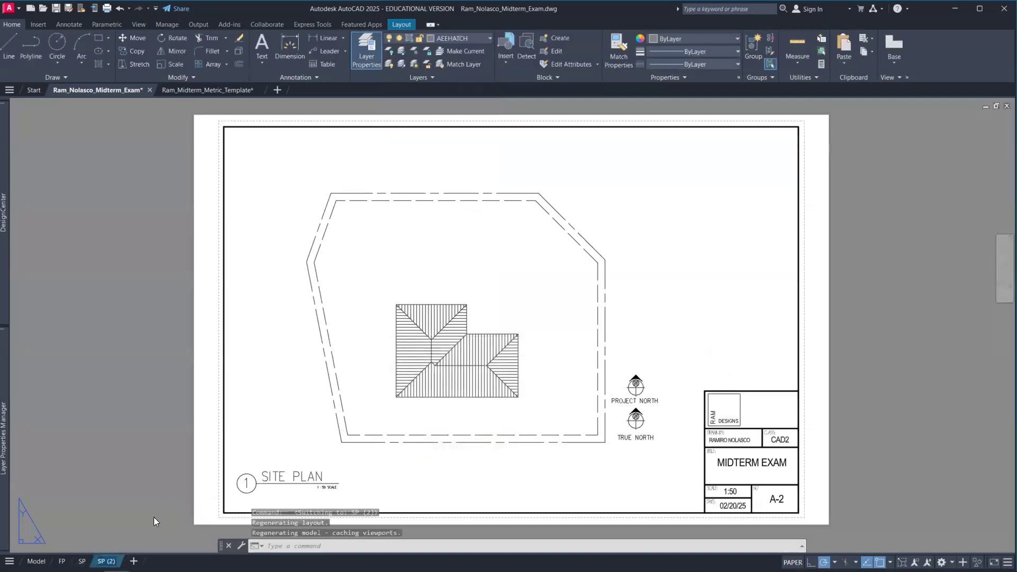
text(e)
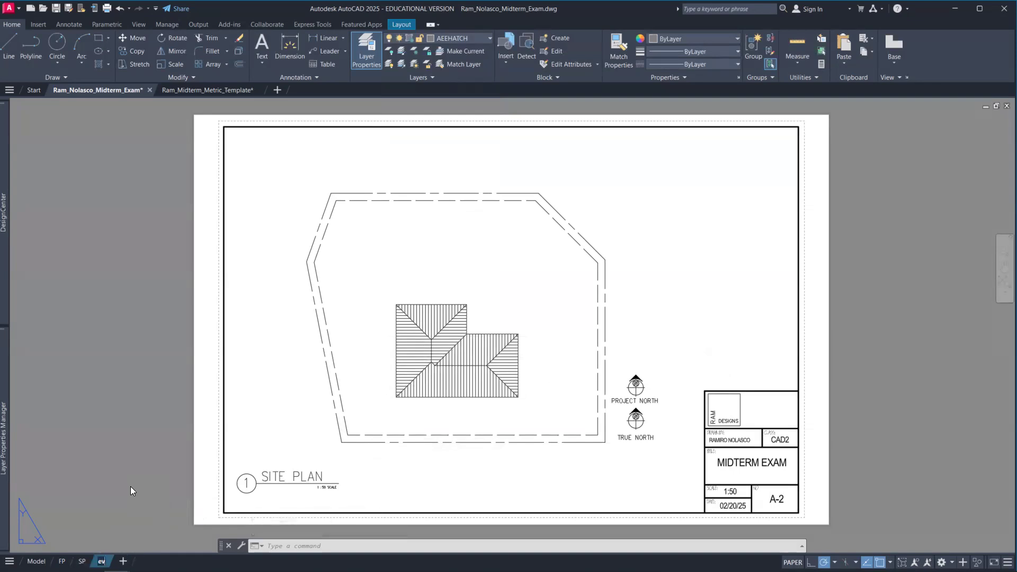
key(BackSpace)
text(EV)
click(131, 486)
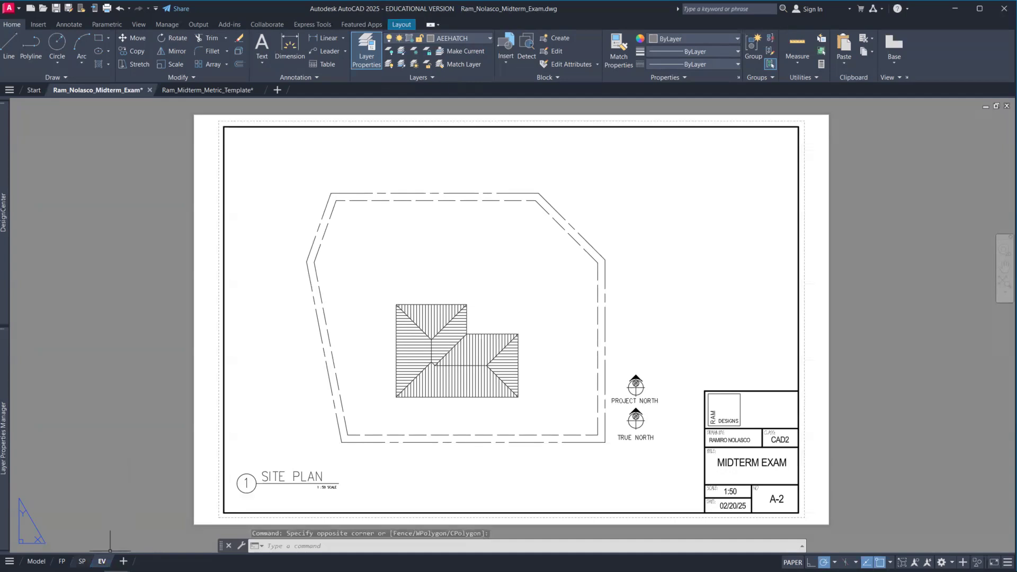
- Lock the site plan viewport in the SP layout and check the lock of the floor plan viewport in the FP layout
double_click(431, 467)
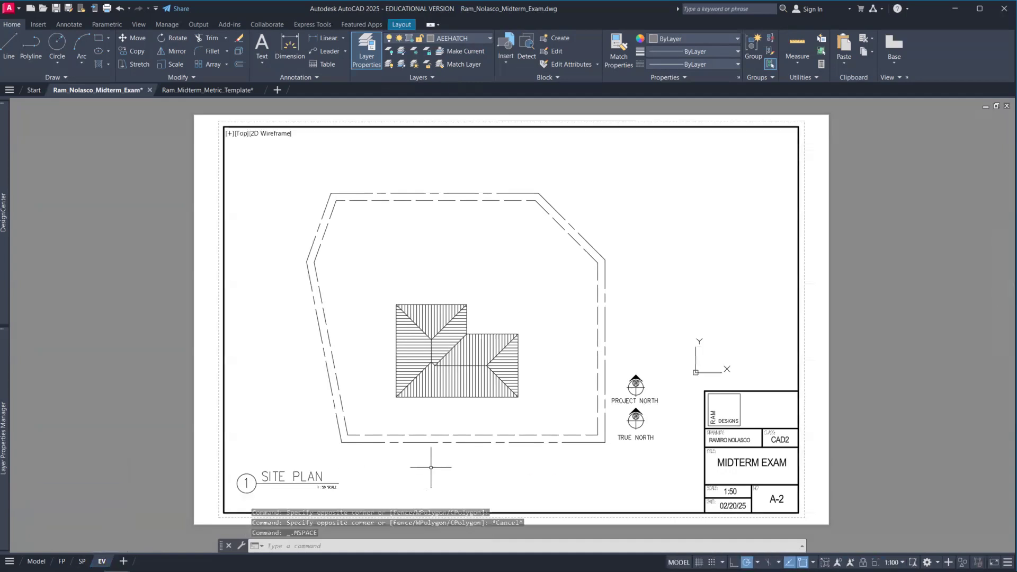
click(81, 560)
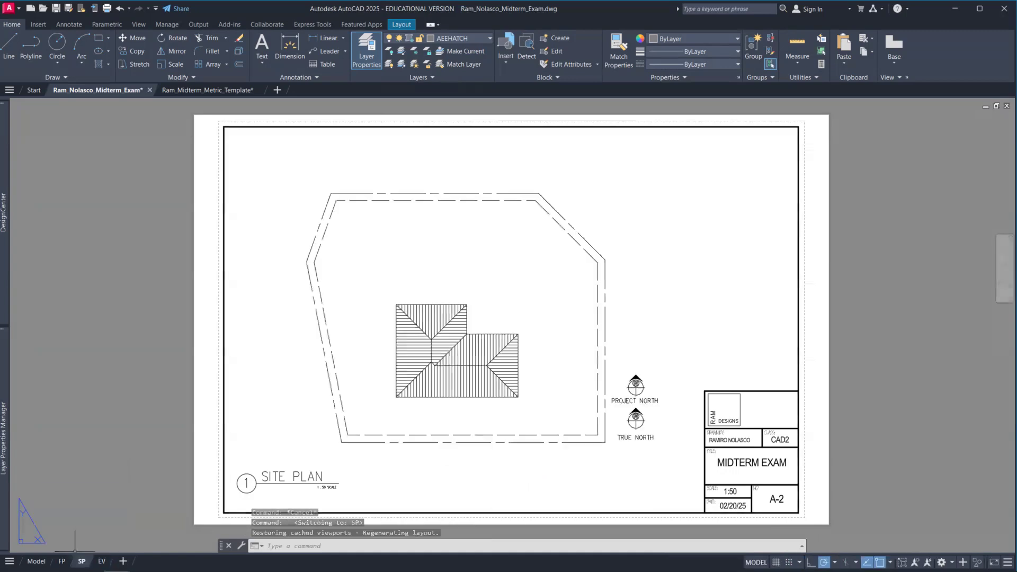
double_click(610, 472)
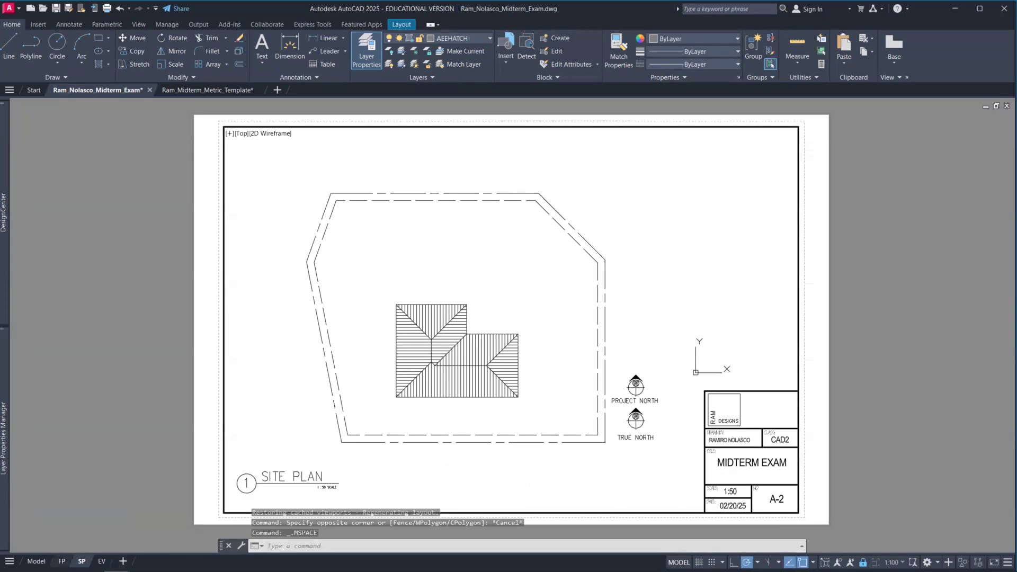
key(ctrl+Page_Up)
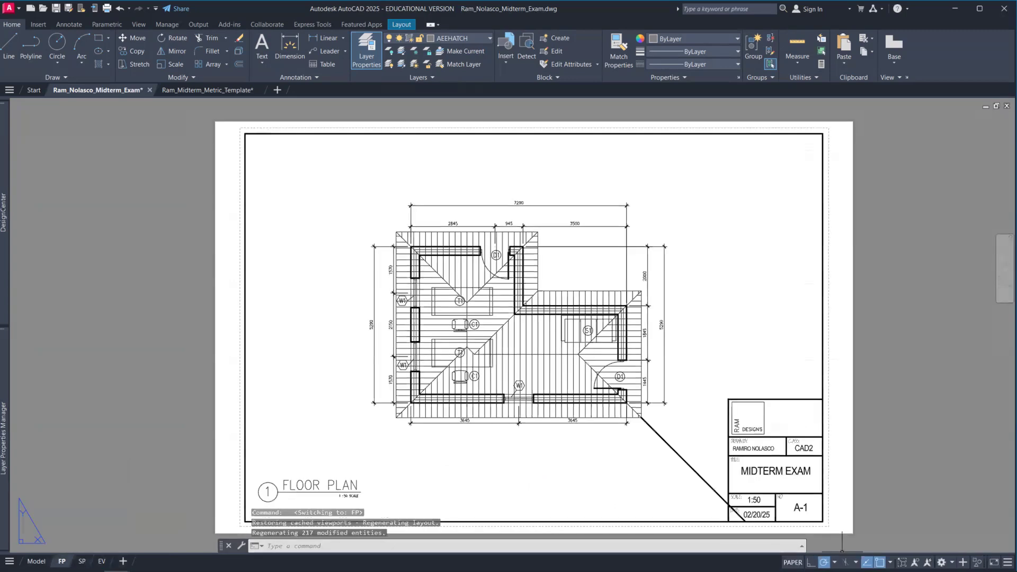
double_click(660, 485)
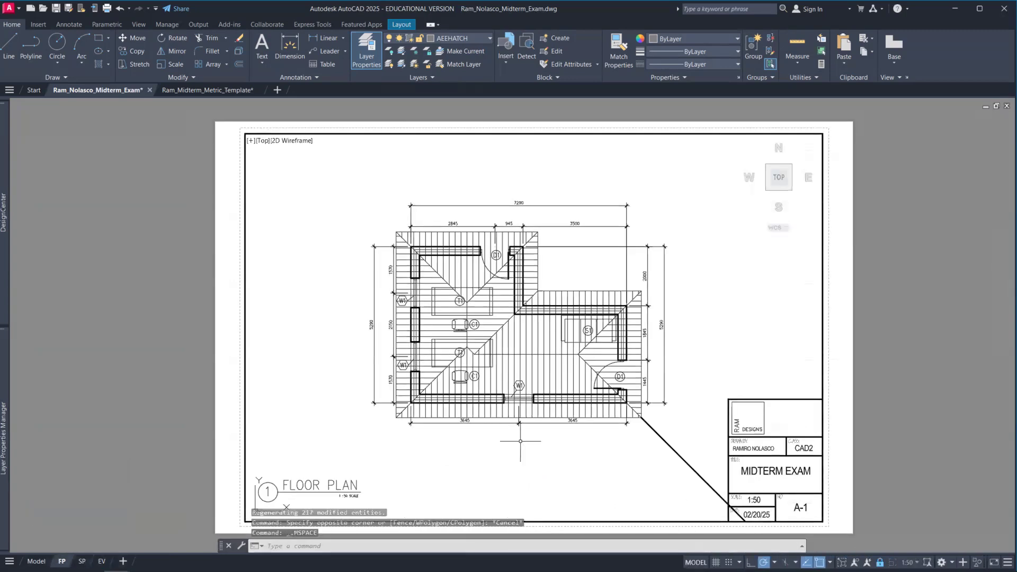
- Reframe the drawing inside the EV layout's viewport so the site plan and the elevations around it fit
click(101, 560)
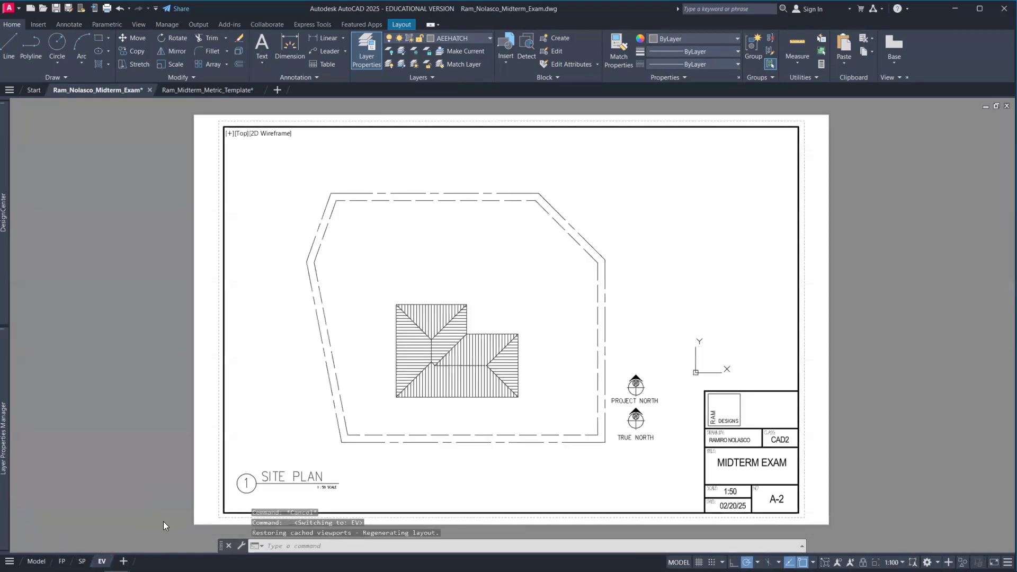
click(441, 492)
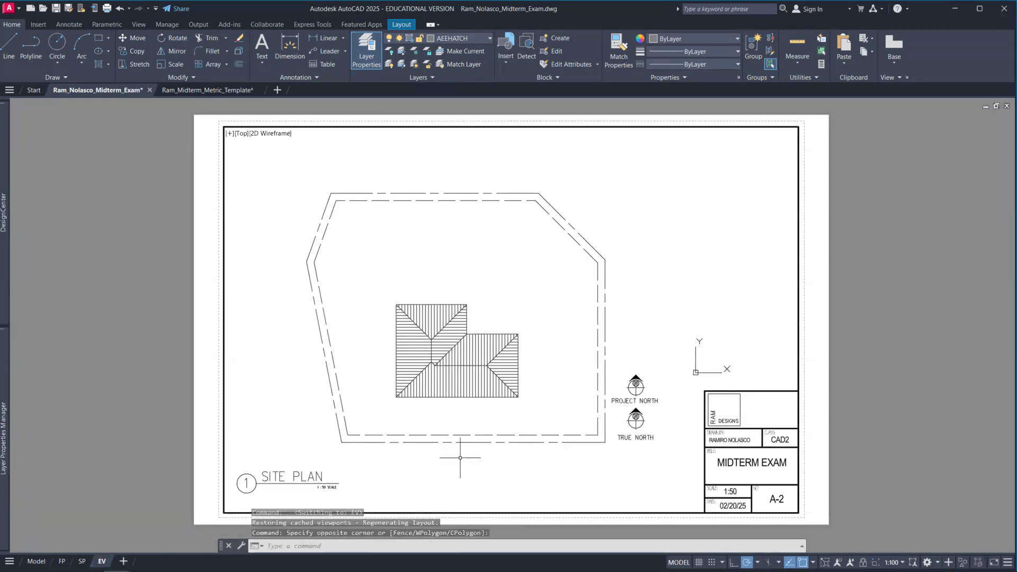
scroll(459, 453, down, 2)
scroll(530, 441, down, 2)
middle_drag(550, 397, 517, 344)
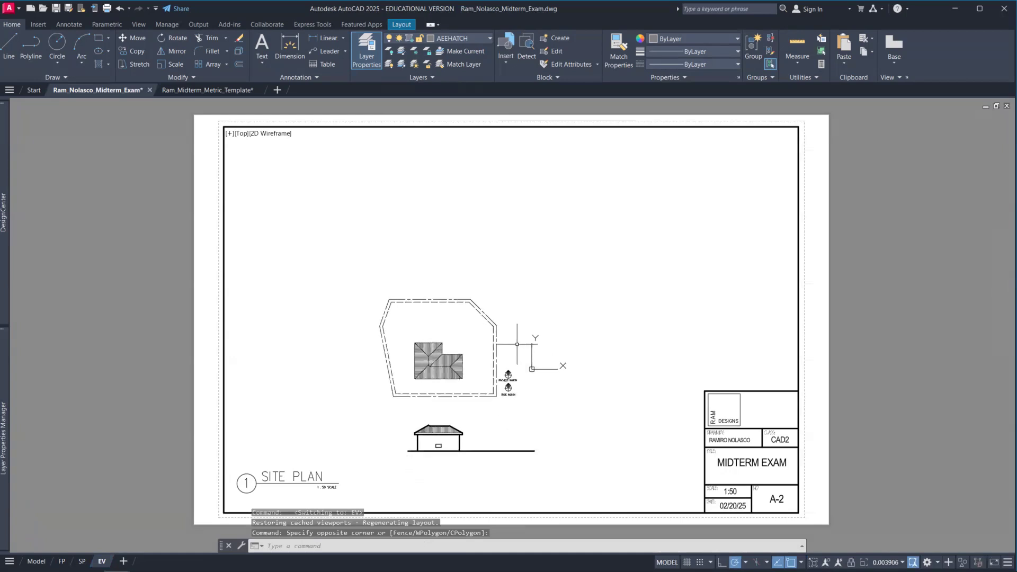
- Freeze the layer A01WALL and thaw the layer A01WIN in the EV layout's viewport
click(470, 40)
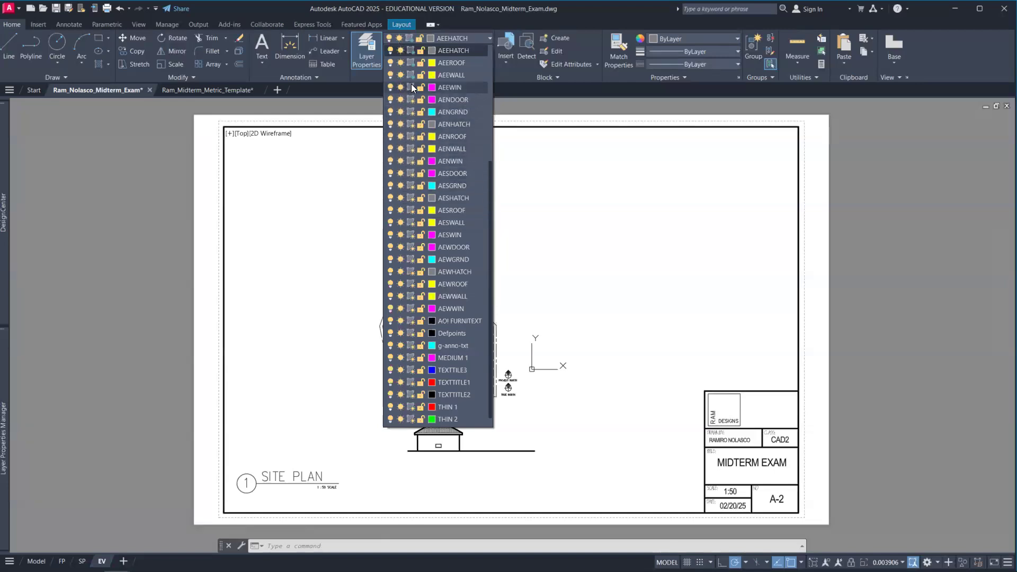
scroll(411, 87, up, 5)
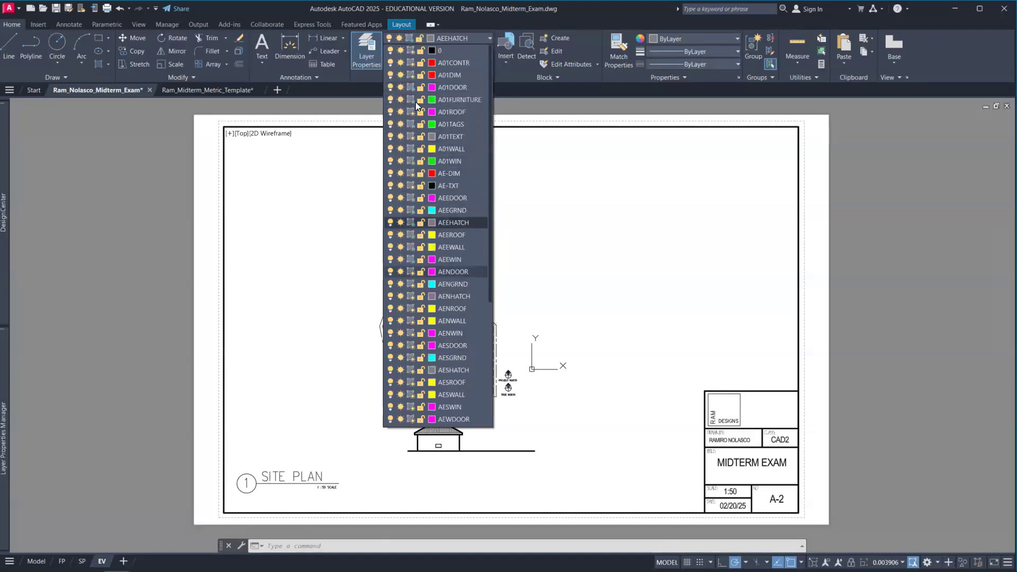
click(411, 148)
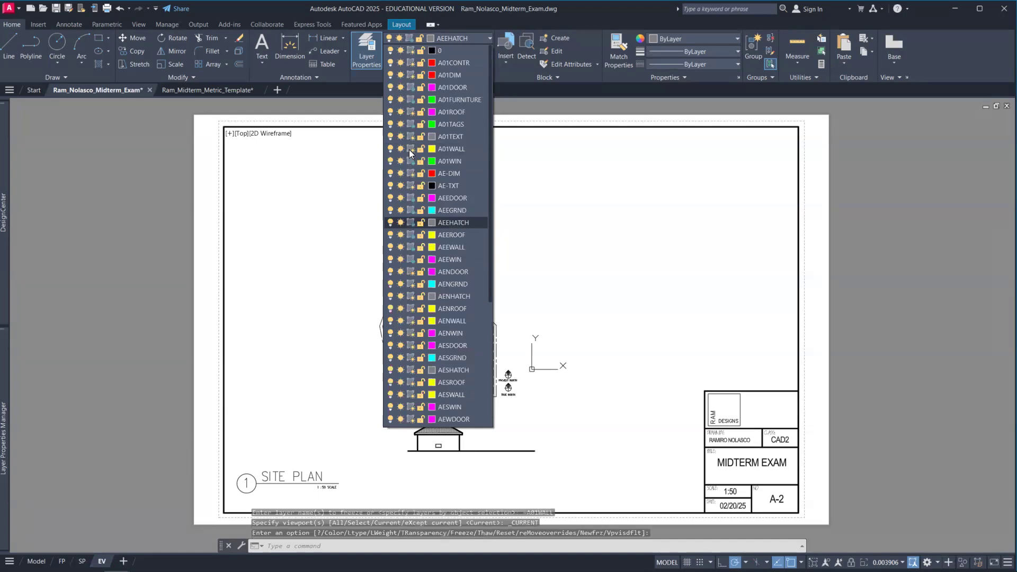
click(412, 160)
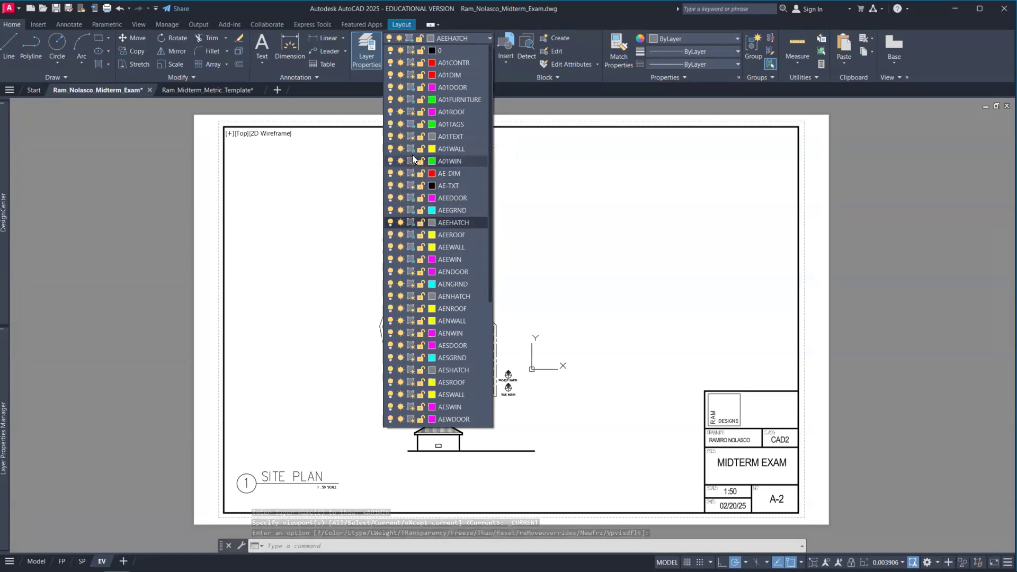
- Thaw the layers AEEDOOR, AEEGRND, AEEHATCH, AEEROOF, AEEWALL and AEEWIN in the EV layout's current viewport
click(414, 200)
click(410, 210)
click(411, 222)
click(411, 235)
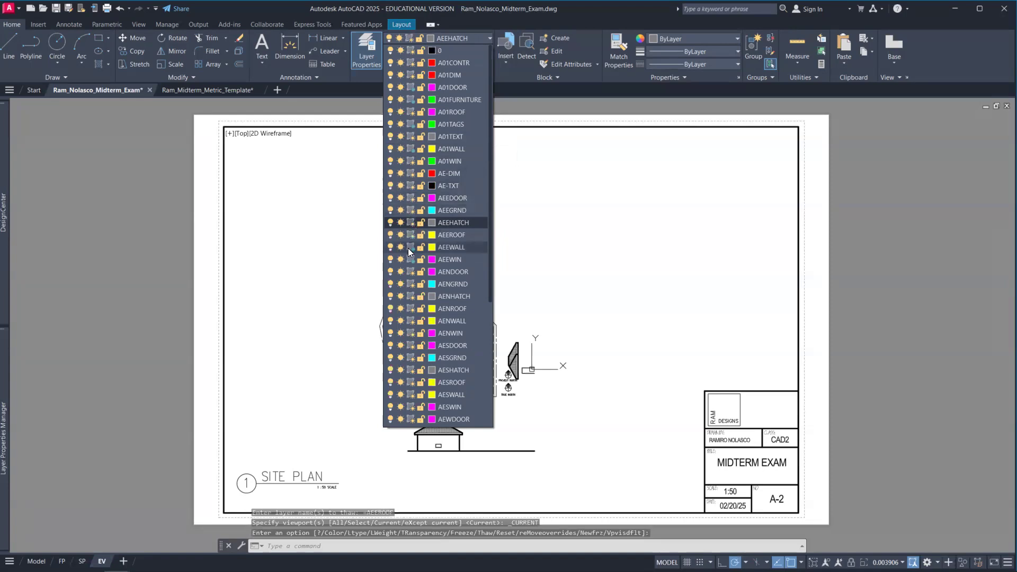
click(408, 248)
click(412, 259)
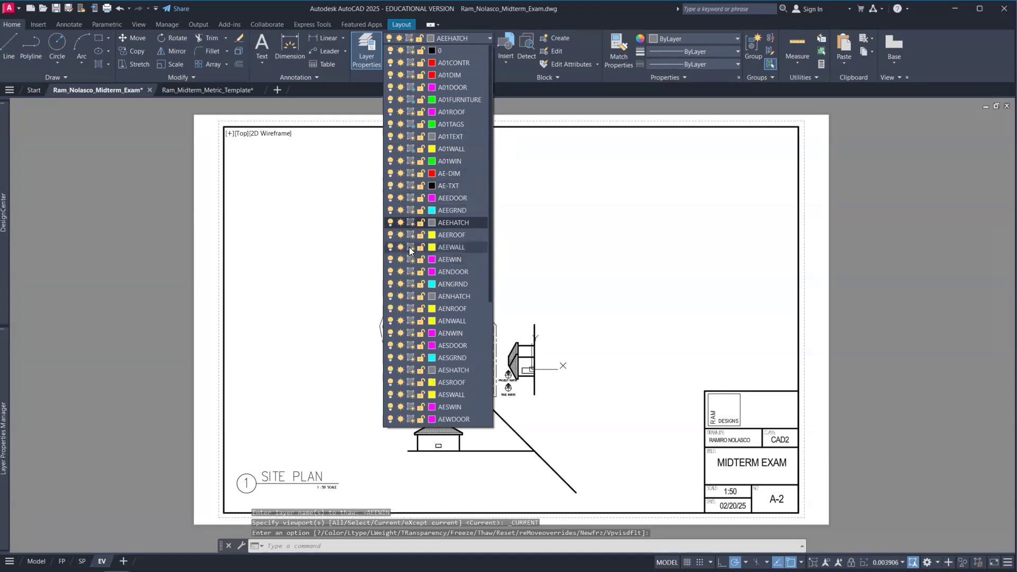
click(410, 247)
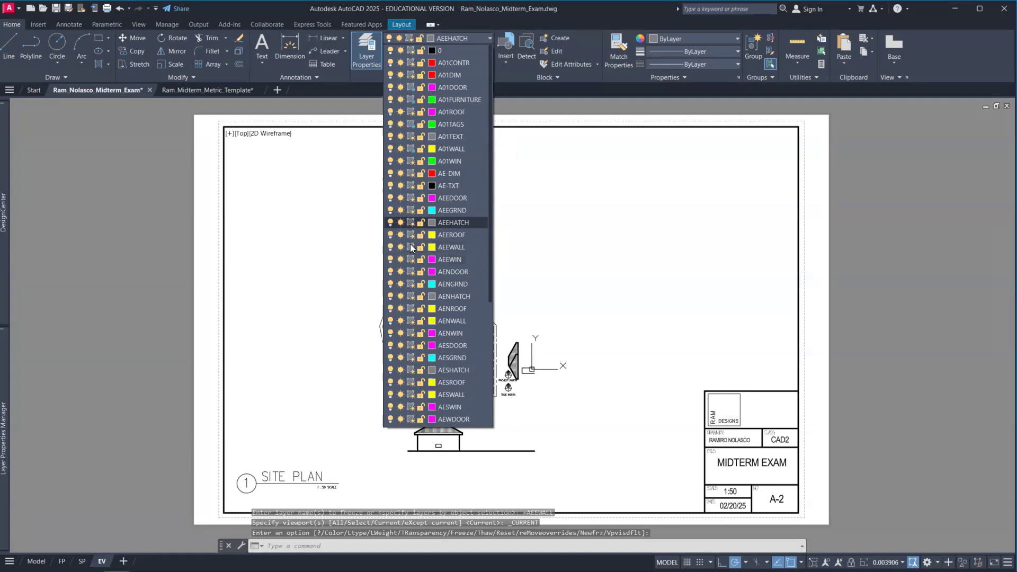
click(411, 247)
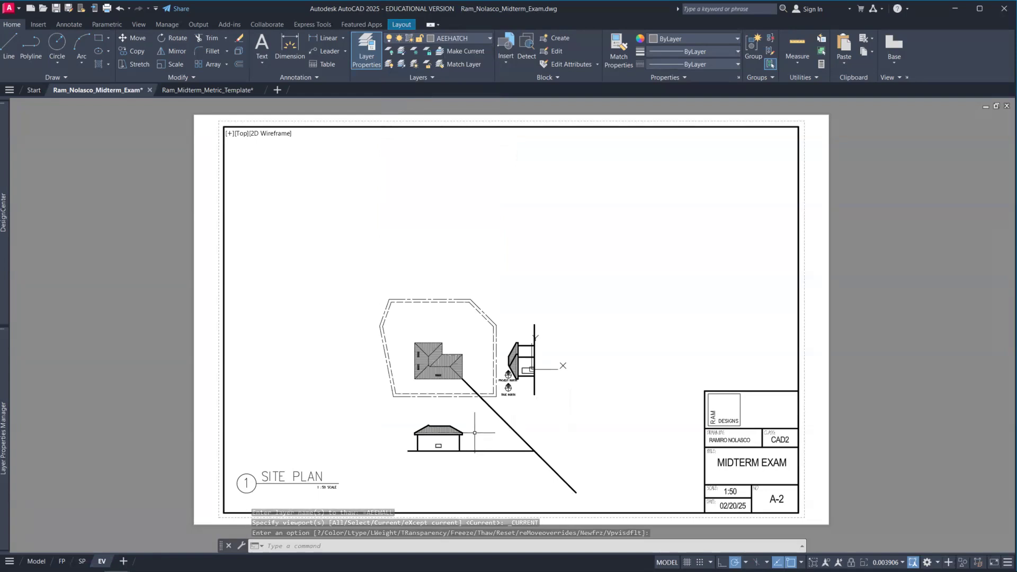
- Center the elevation below the site plan in the EV viewport and set the viewport scale to 1:50
scroll(426, 444, up, 8)
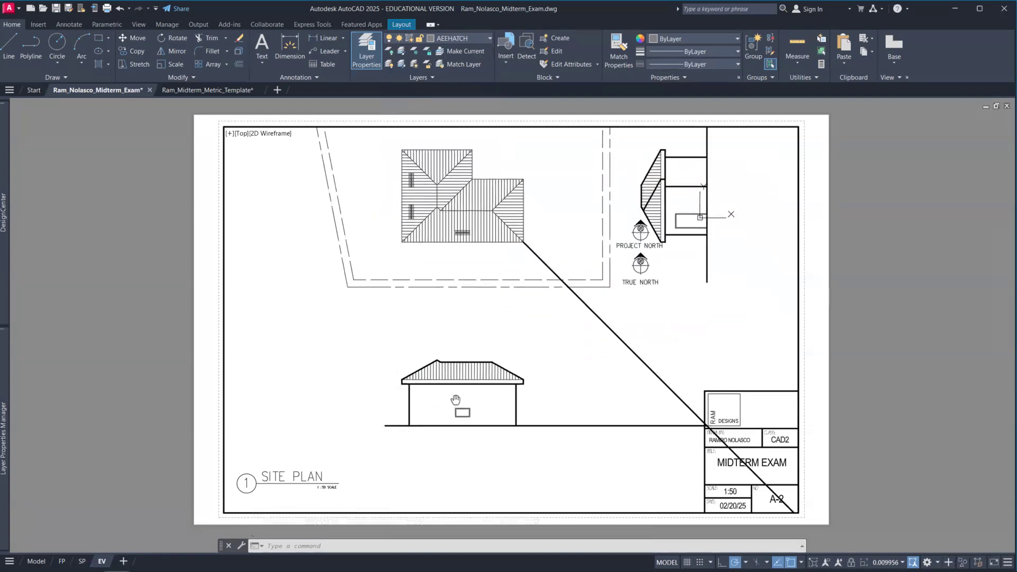
middle_drag(481, 321, 497, 309)
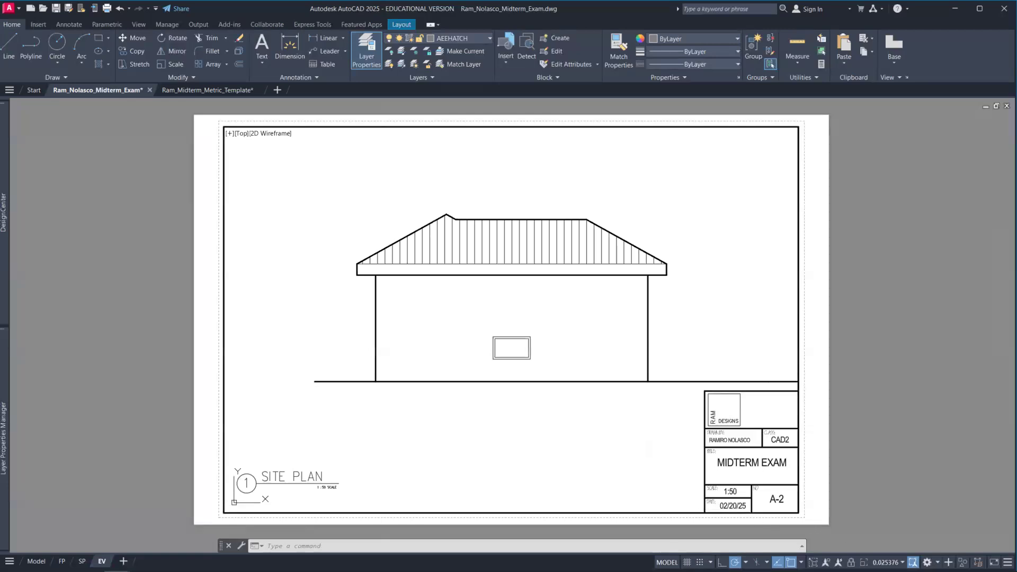
click(902, 562)
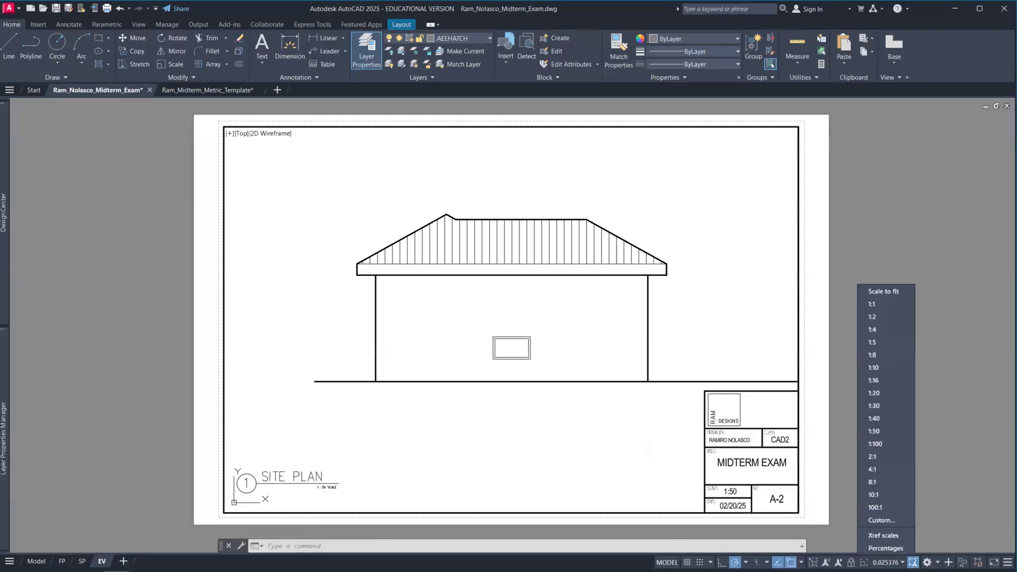
click(876, 433)
middle_drag(542, 301, 527, 403)
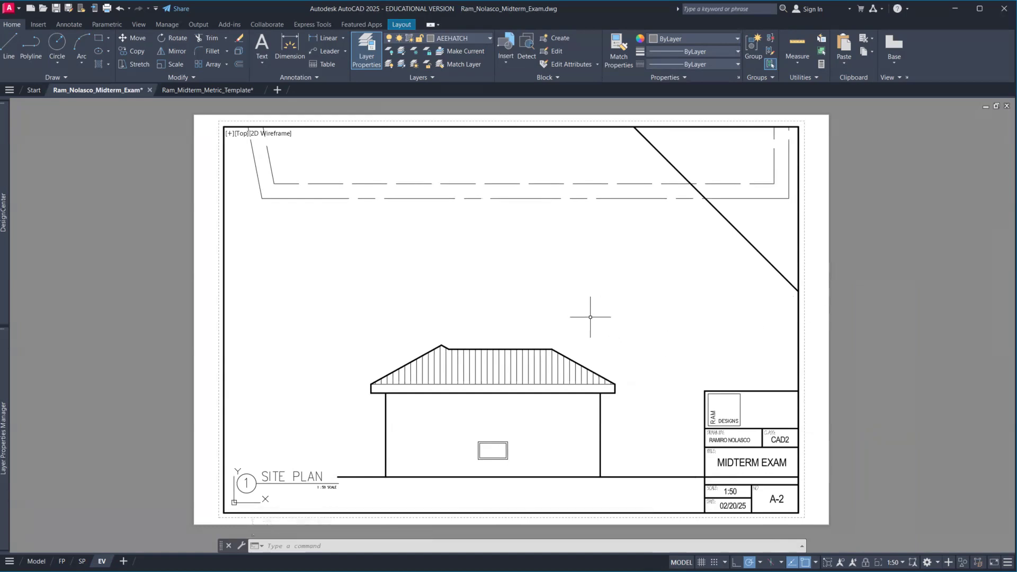
- Move the elevation below the site plan straight down, farther away from the property boundary
scroll(590, 317, down, 4)
middle_drag(595, 304, 538, 233)
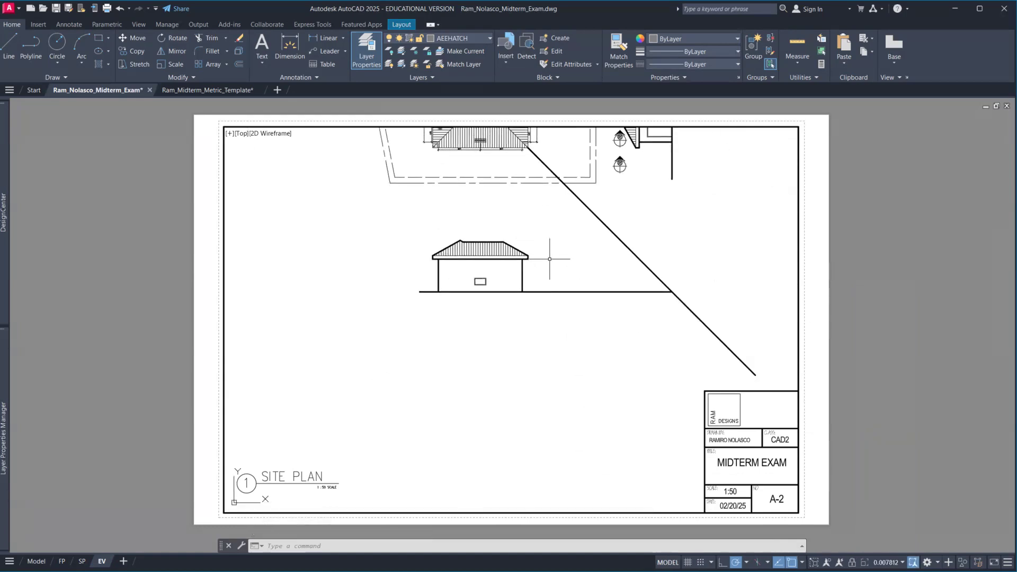
key(Return)
click(408, 214)
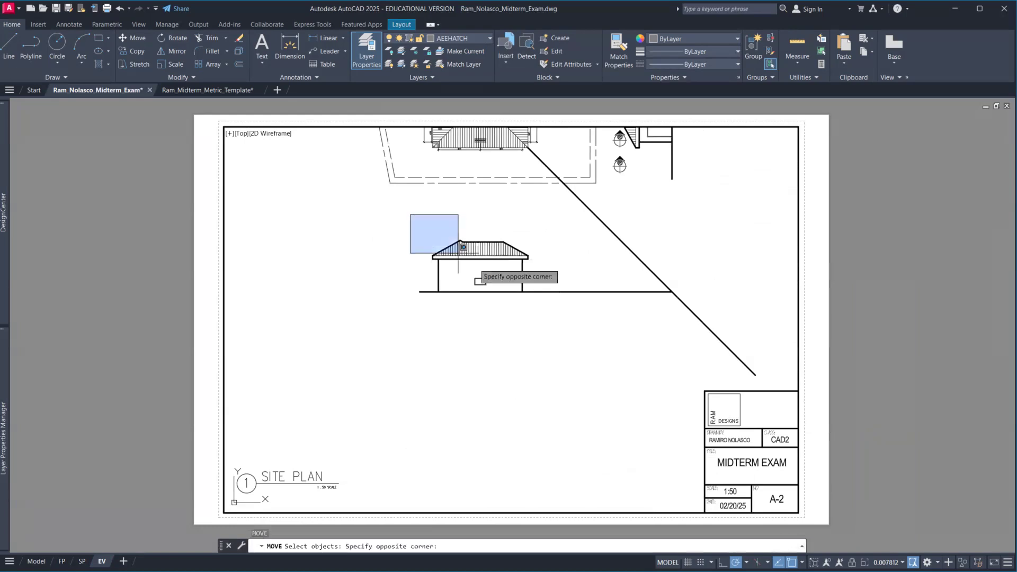
click(561, 329)
key(Return)
click(482, 210)
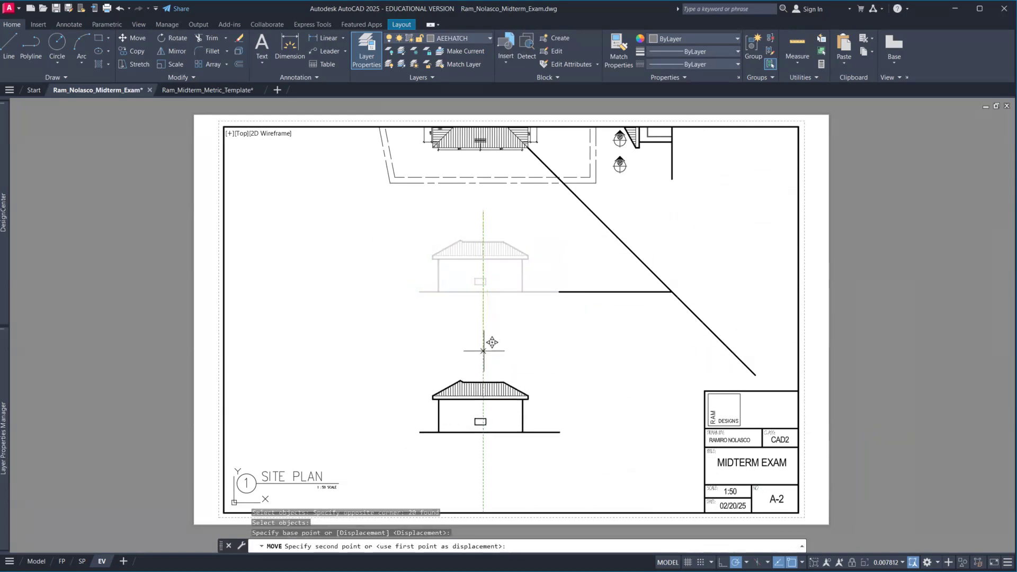
click(500, 352)
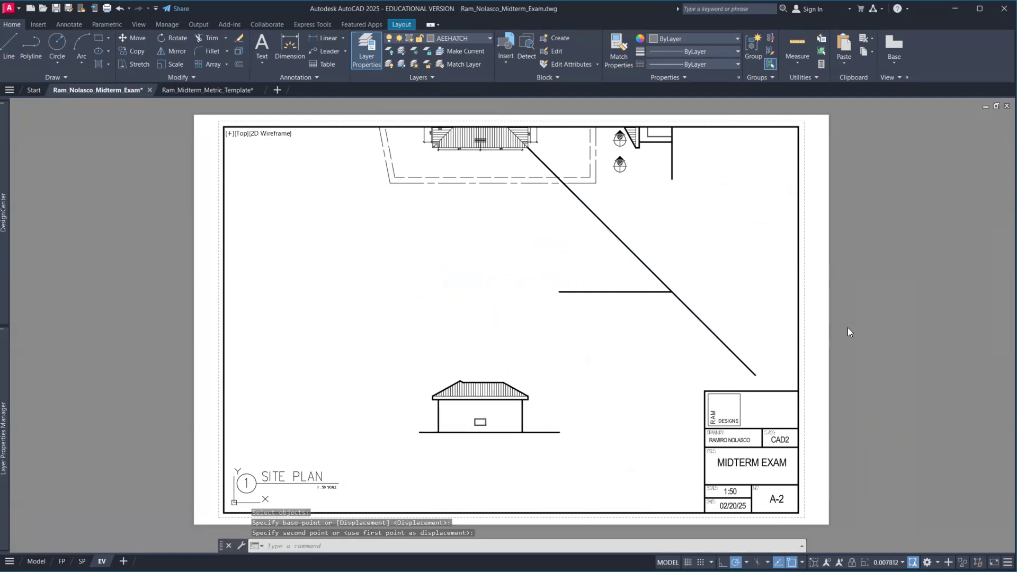
- Shrink the EV viewport from its upper edge down to a strip that holds only the moved elevation
double_click(847, 290)
click(800, 285)
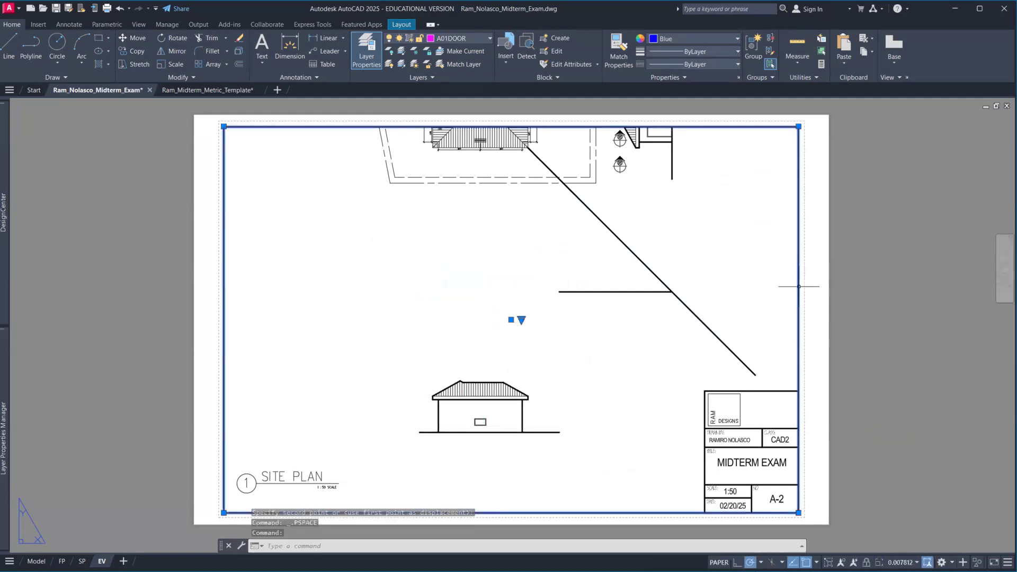
click(798, 126)
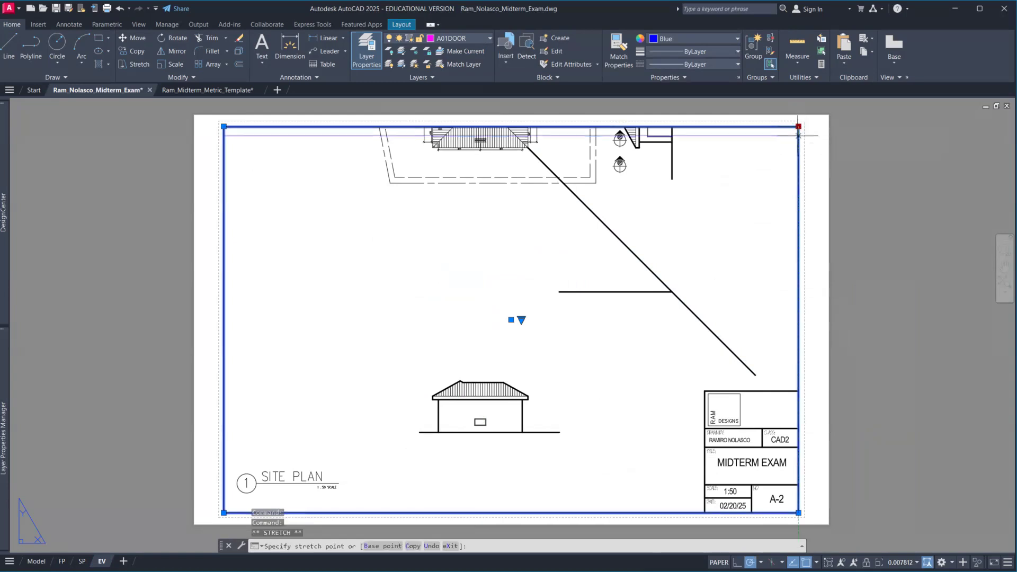
click(798, 344)
- Set the shortened viewport's scale to 1:50 and center the elevation inside it
click(489, 462)
double_click(488, 461)
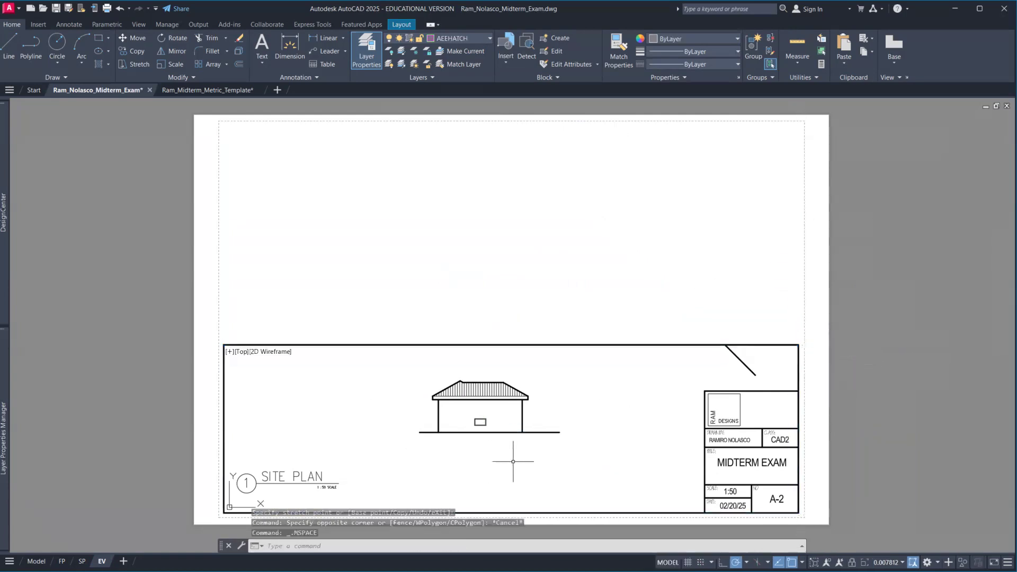
click(887, 562)
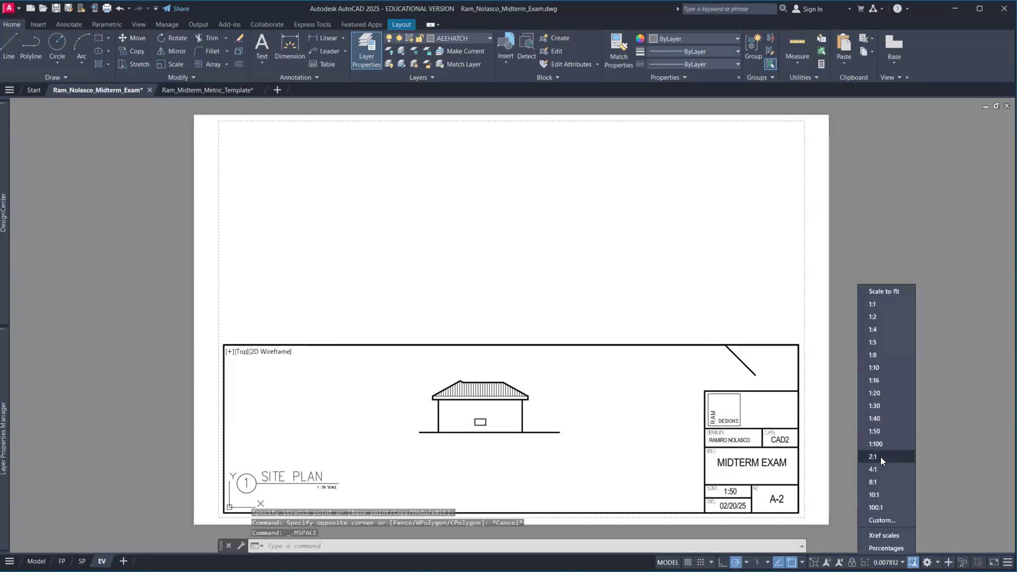
click(881, 431)
mouse_move(578, 379)
middle_down()
mouse_move(618, 412)
mouse_move(616, 399)
middle_up()
- Stretch the viewport's upper edge up until the elevation's whole roof fits inside
double_click(831, 382)
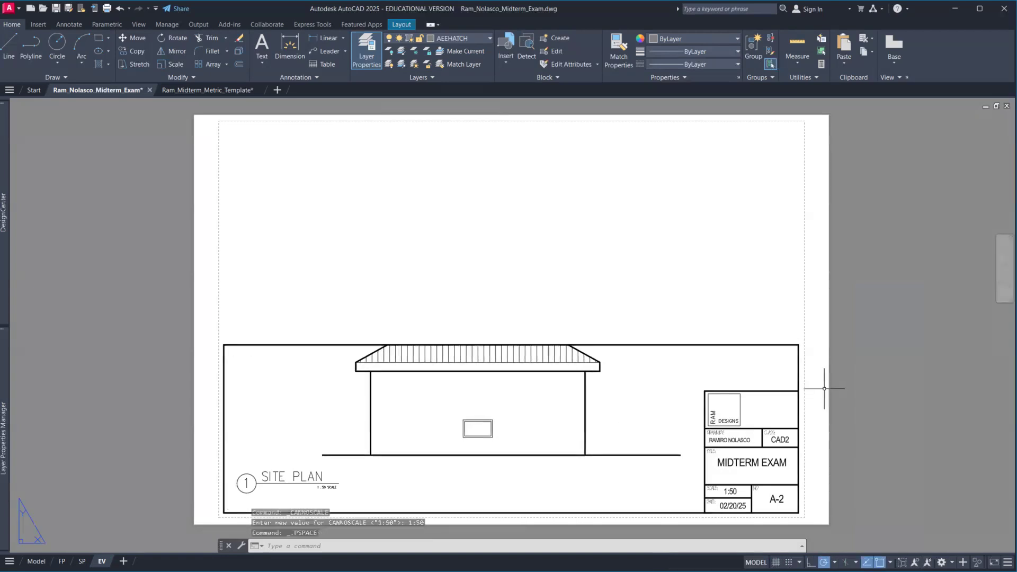
click(787, 344)
click(798, 344)
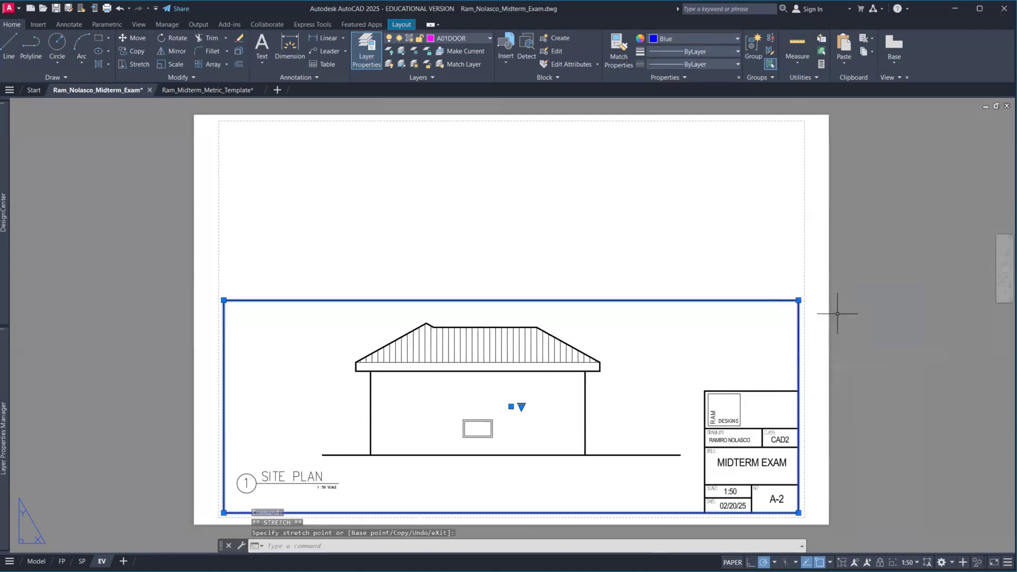
key(Escape)
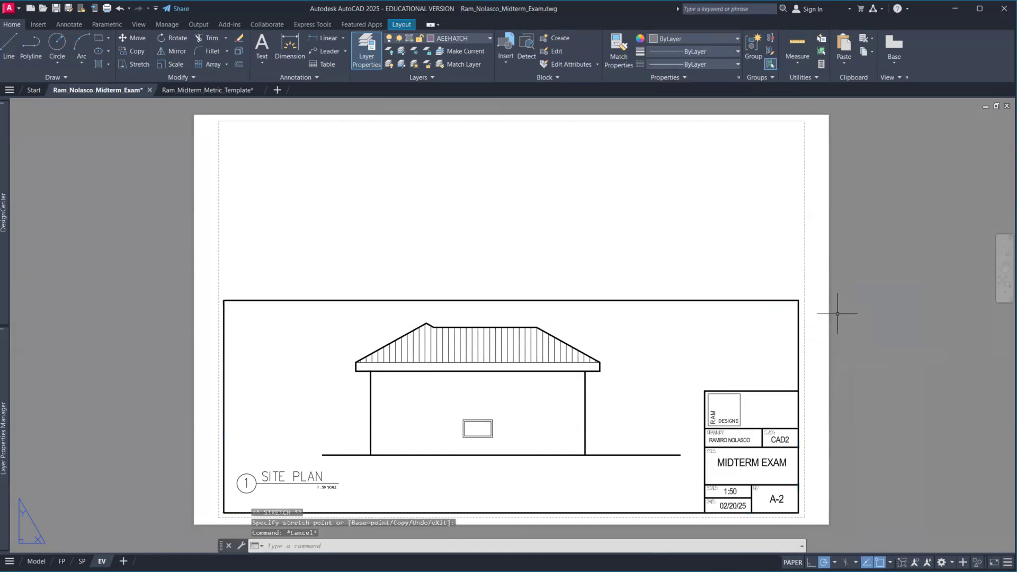
- Create a second viewport with MVIEW, filling the empty sheet area above the elevation viewport
text(MV)
key(Return)
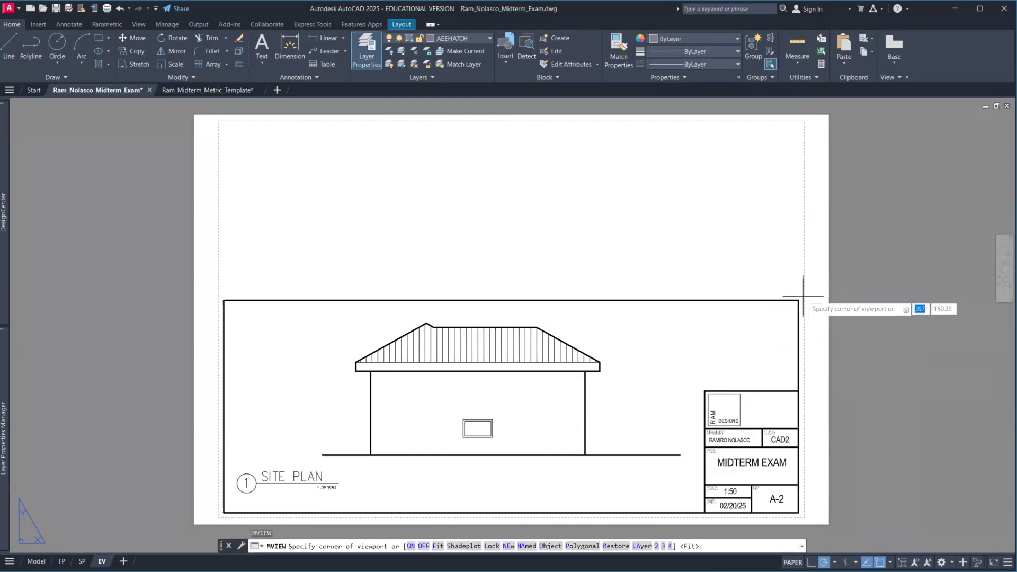
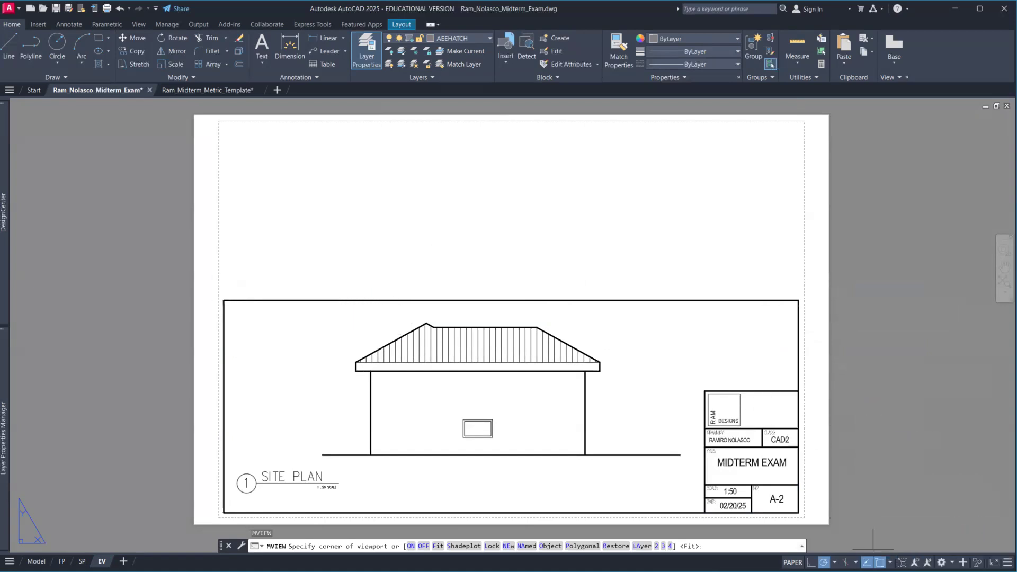
click(890, 562)
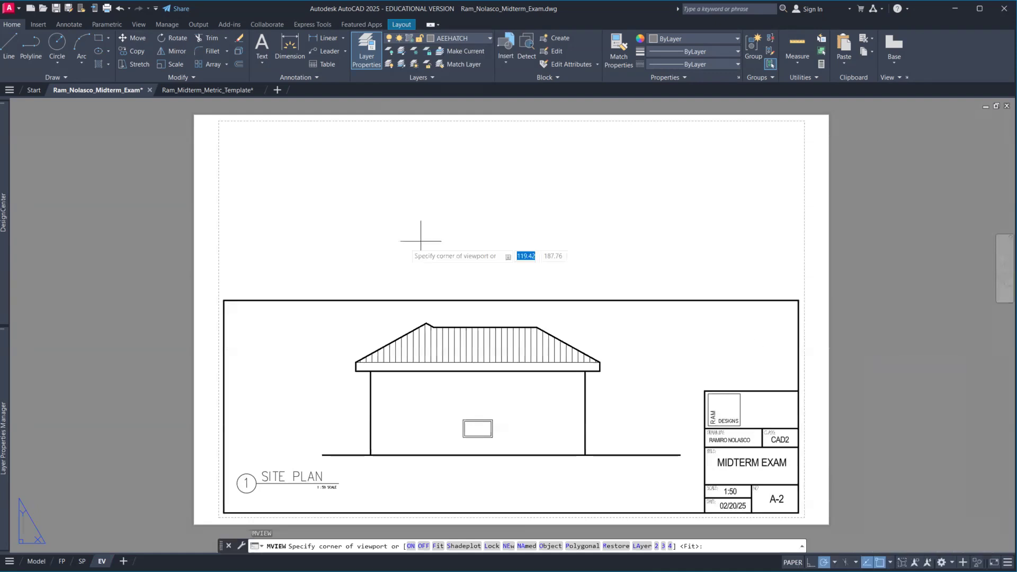
click(224, 300)
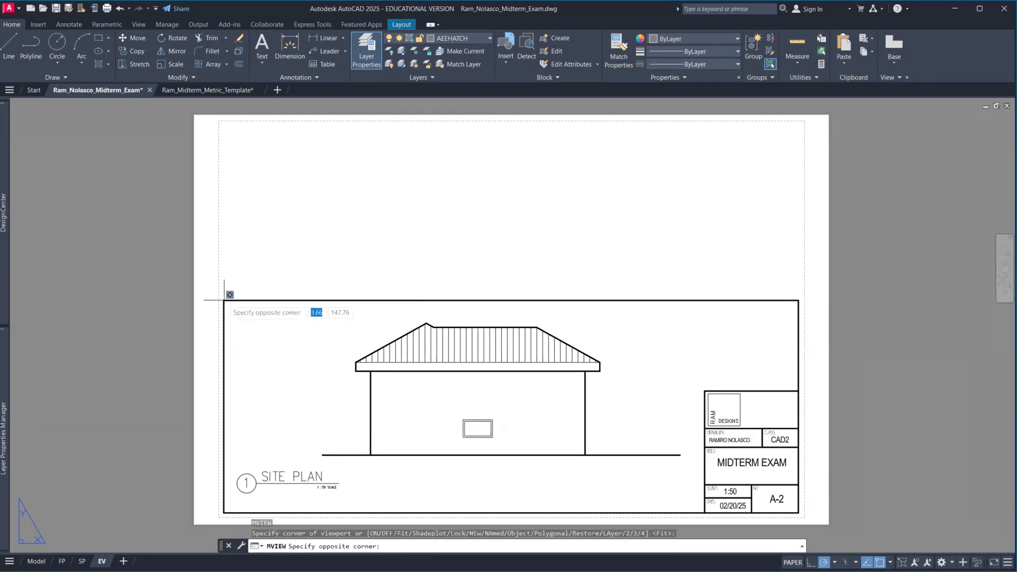
click(800, 120)
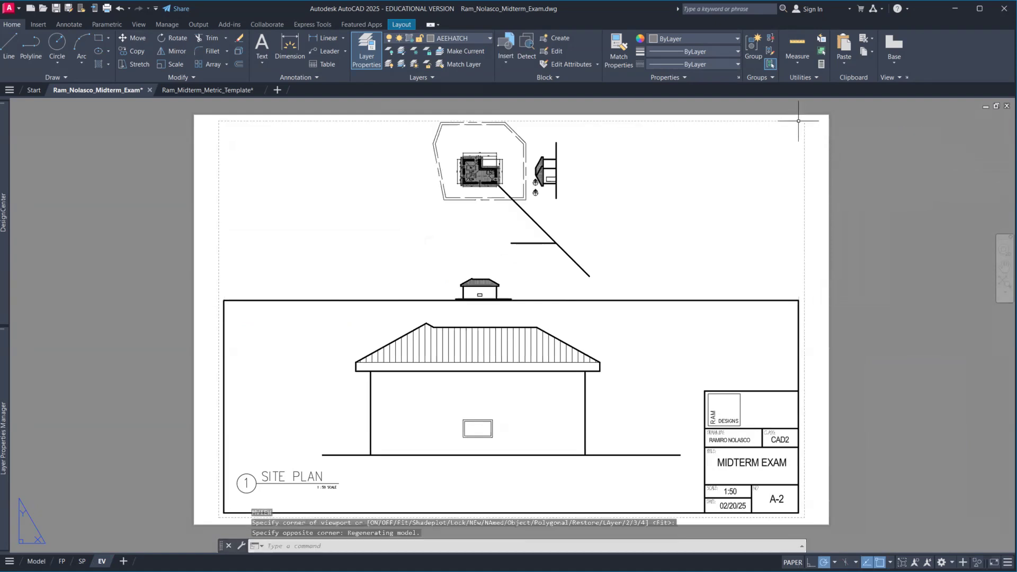
- Activate the new viewport and move the side elevation with its roof hatch horizontally away from the site plan
double_click(618, 216)
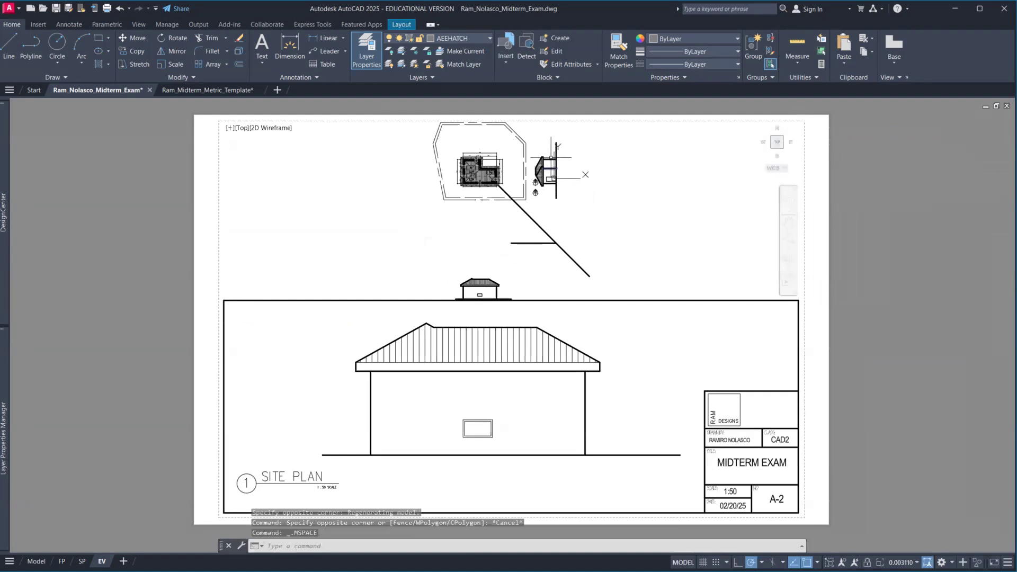
scroll(585, 175, up, 2)
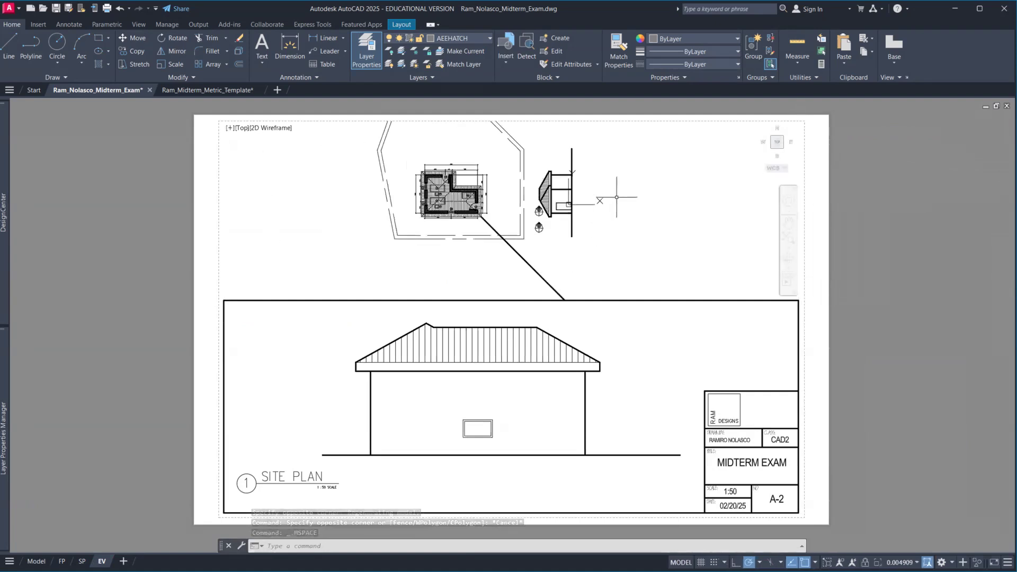
scroll(594, 200, up, 4)
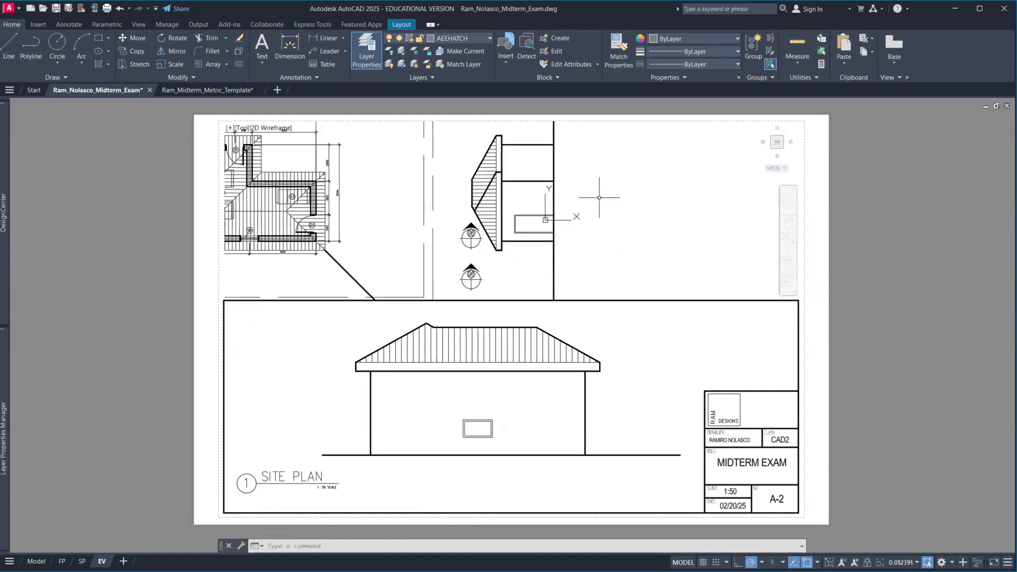
text(m)
key(Return)
click(573, 263)
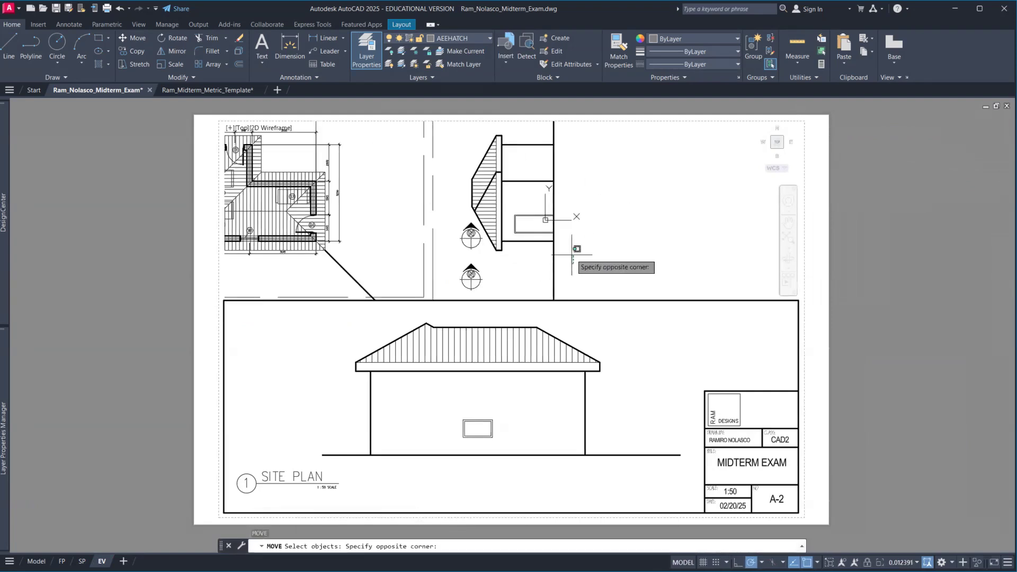
click(500, 123)
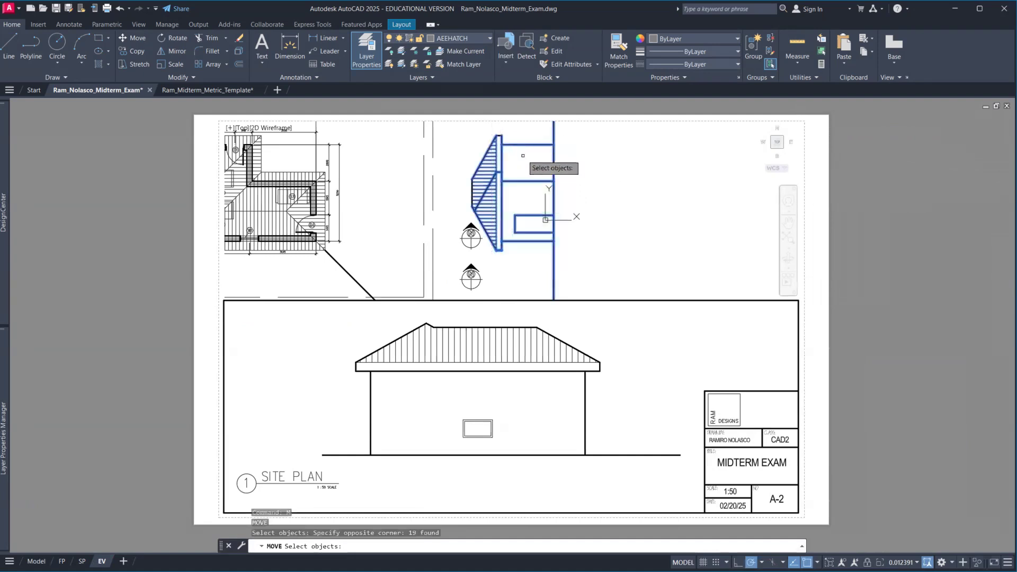
click(520, 165)
click(470, 171)
click(475, 147)
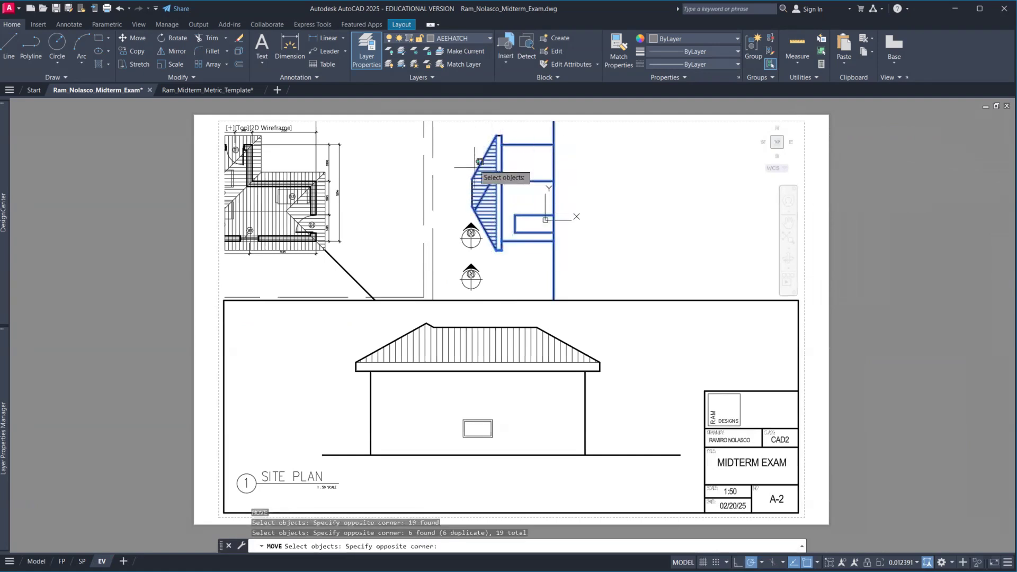
click(469, 186)
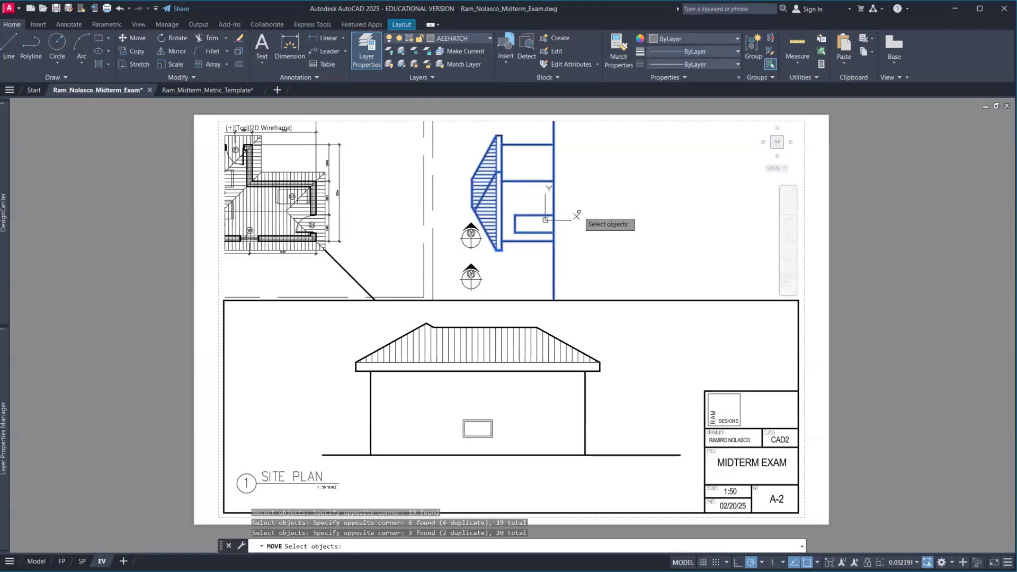
scroll(580, 216, down, 2)
key(Return)
click(611, 239)
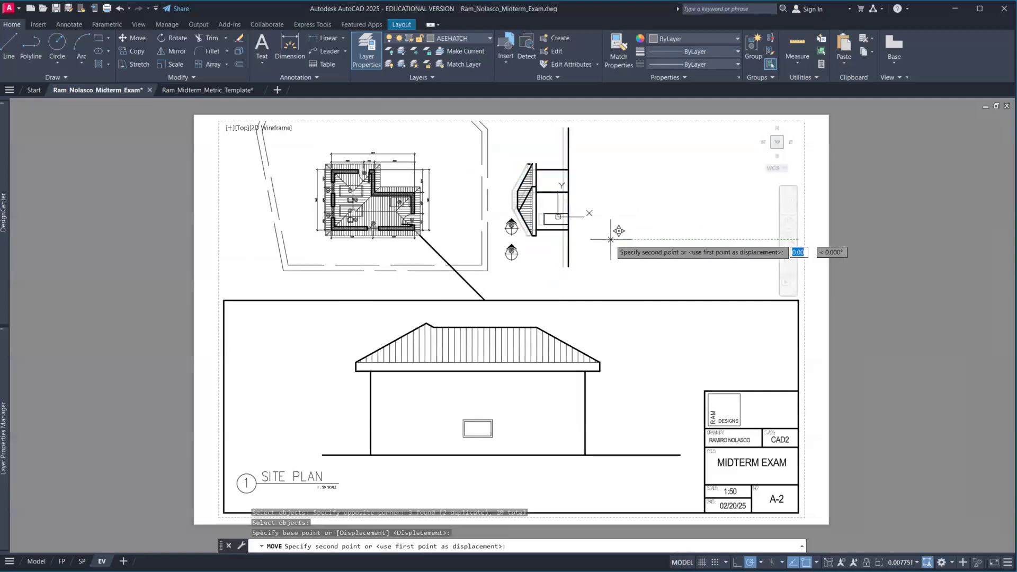
click(759, 239)
- Move the short roof-edge segment left behind onto the matching end of the relocated side elevation
text(m)
key(Return)
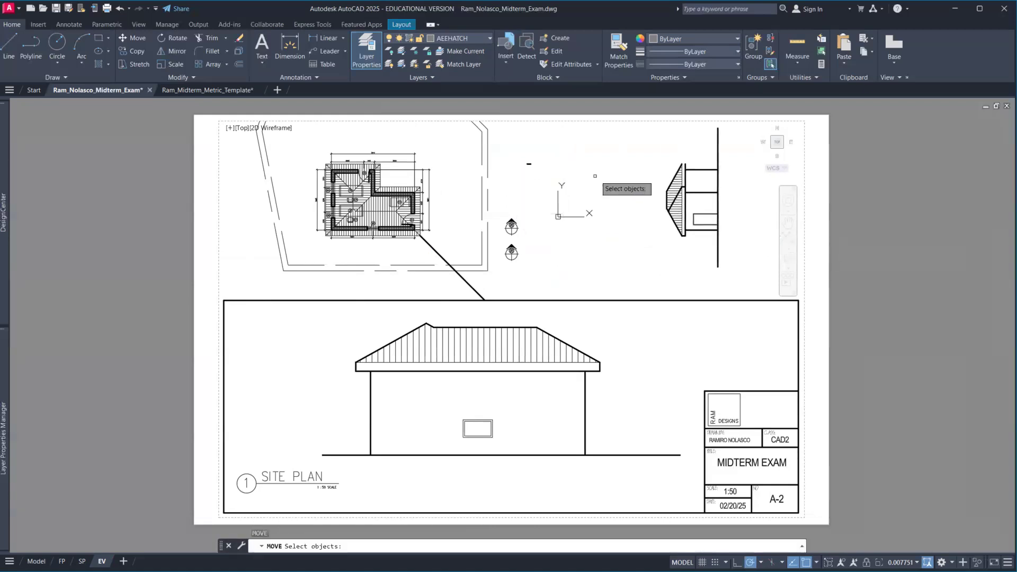
click(606, 173)
click(526, 153)
key(Return)
click(528, 164)
click(682, 164)
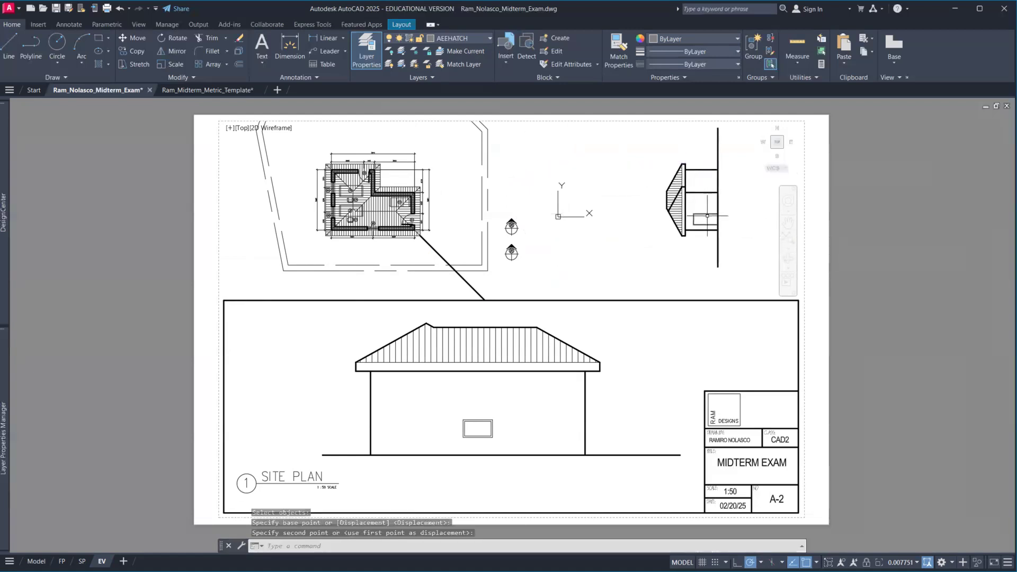
- Center the relocated side elevation in the new upper viewport
click(689, 250)
middle_drag(741, 250, 585, 263)
key(Escape)
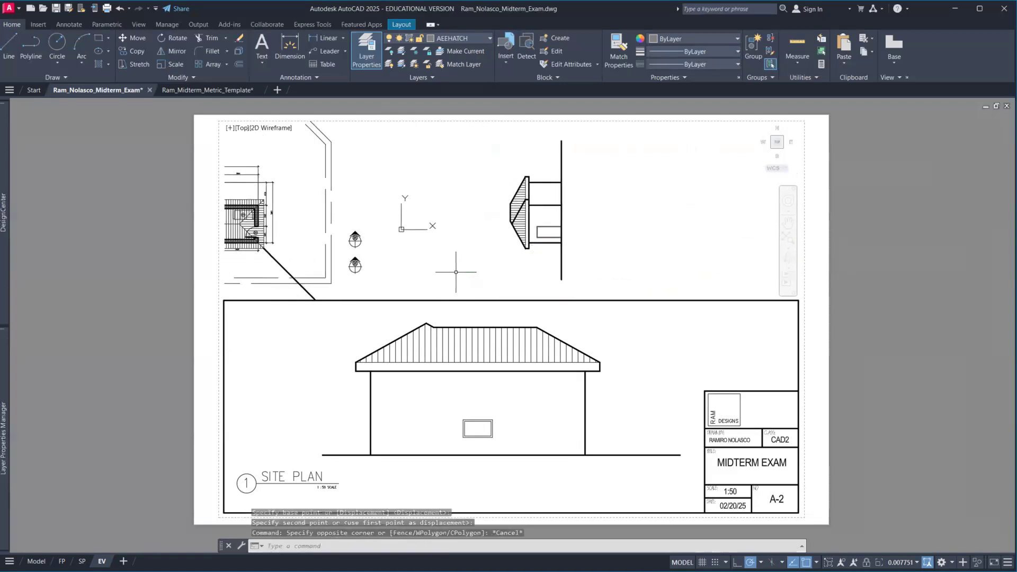
- Rotate the upper viewport's UCS by 90 degrees so its Y axis points horizontally toward the site plan
click(409, 218)
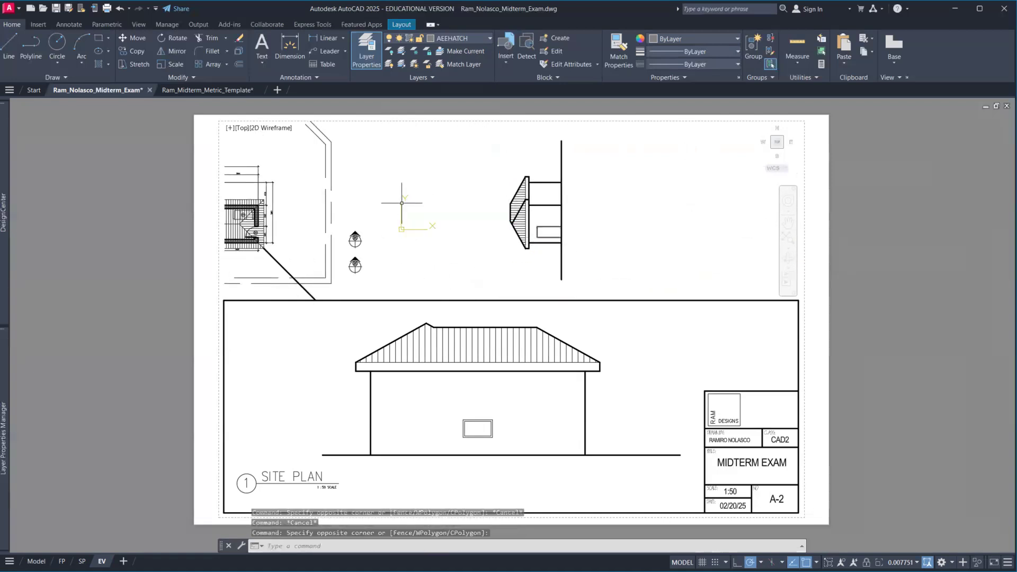
click(395, 211)
click(409, 218)
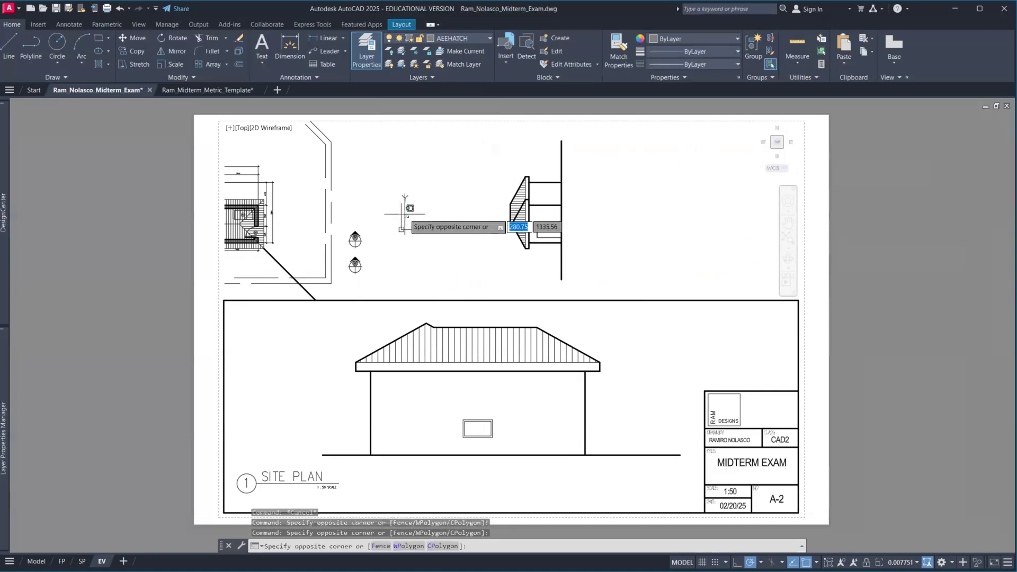
click(395, 205)
click(410, 218)
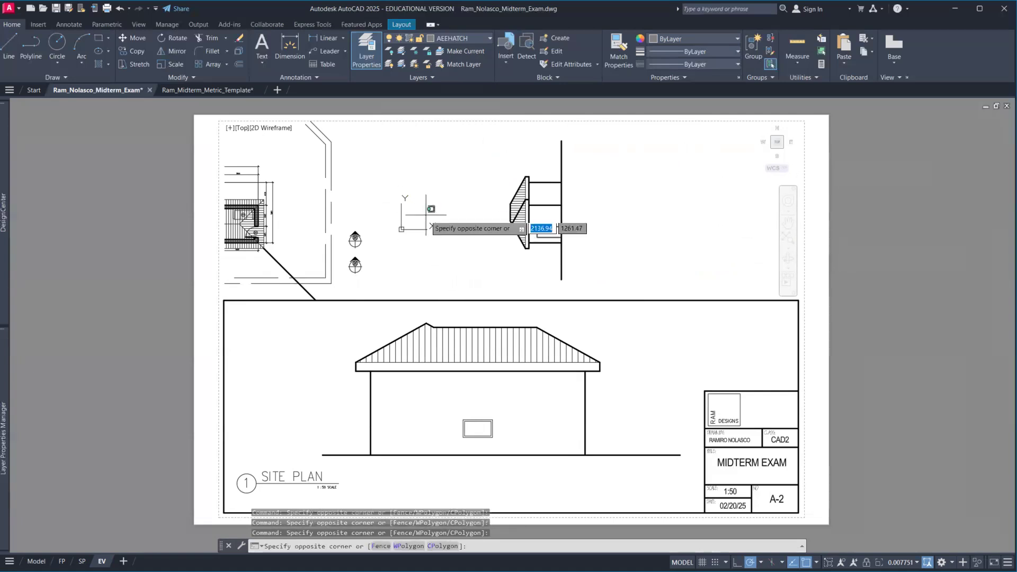
click(419, 236)
click(419, 230)
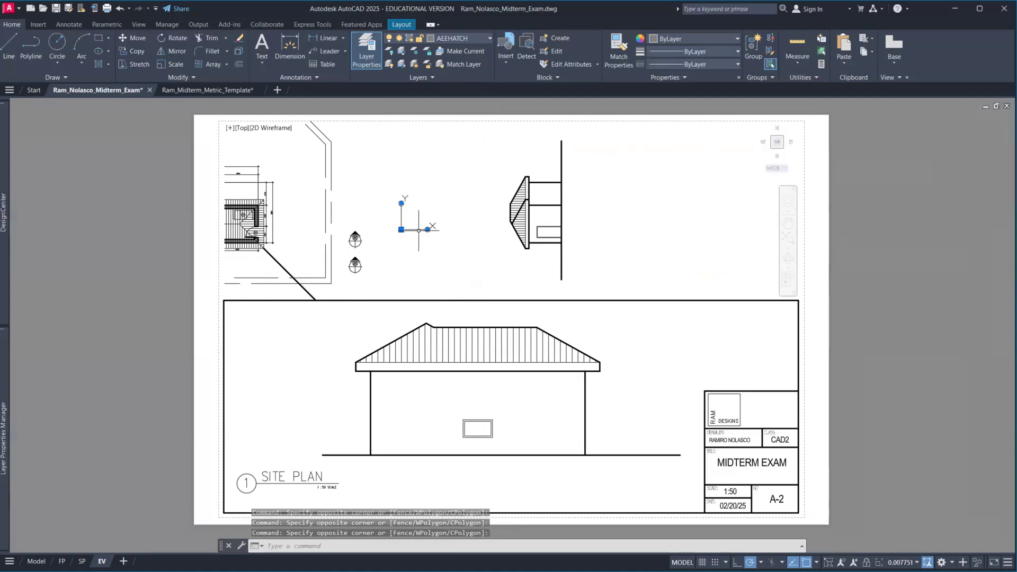
click(401, 203)
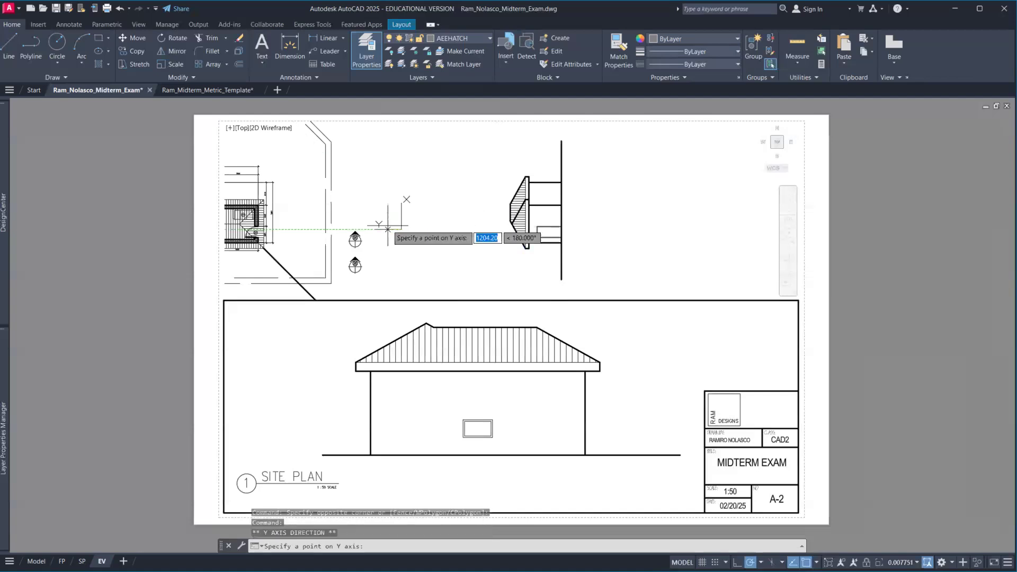
click(381, 229)
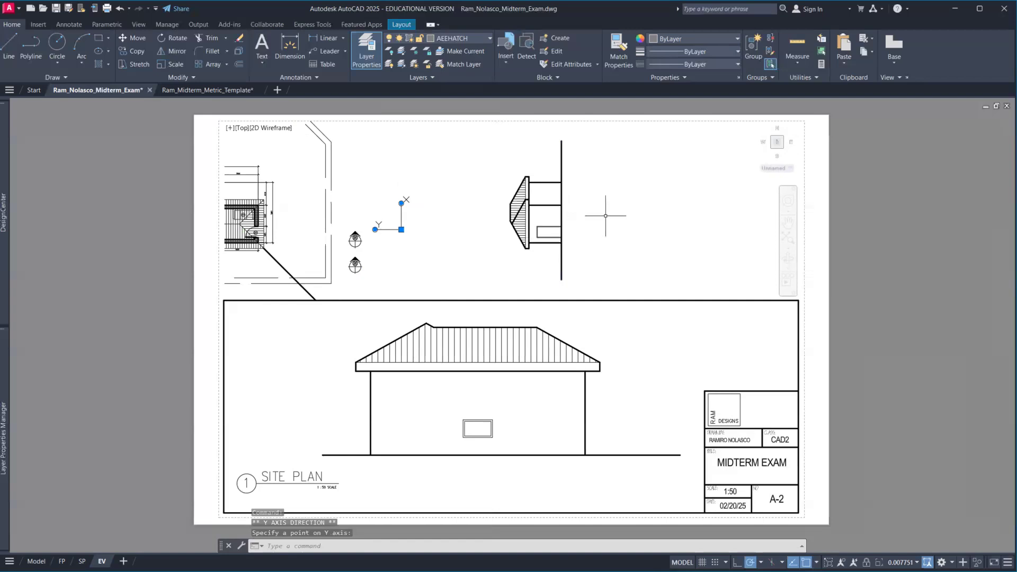
- Align the upper viewport's view to the current UCS with the PLAN command
text(PLAN)
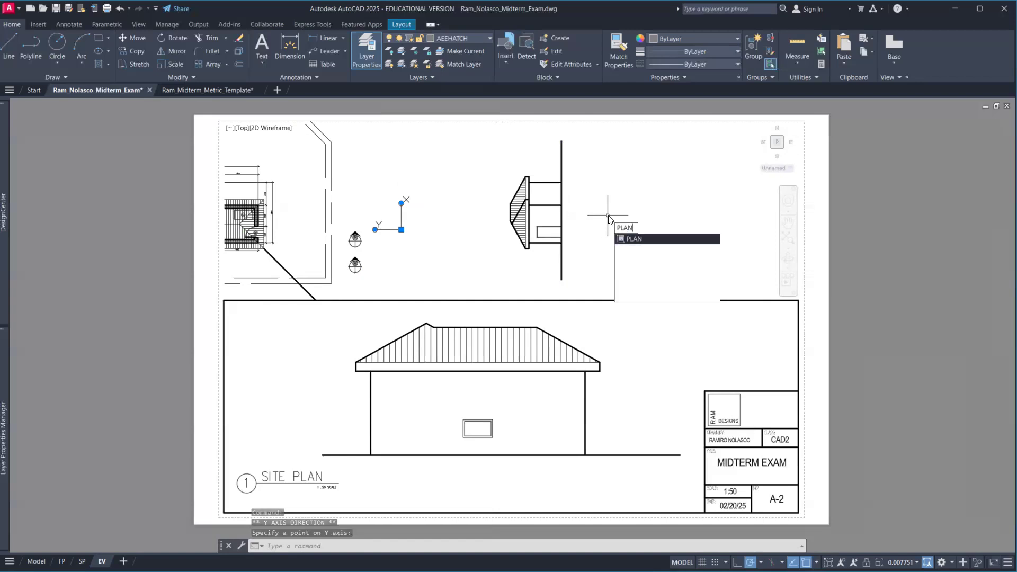
key(Return)
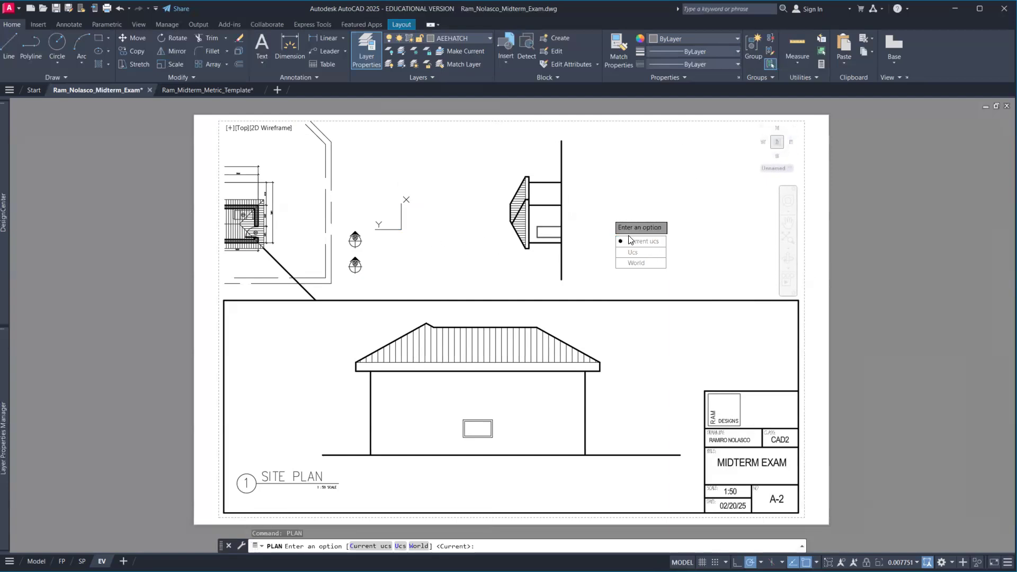
click(647, 246)
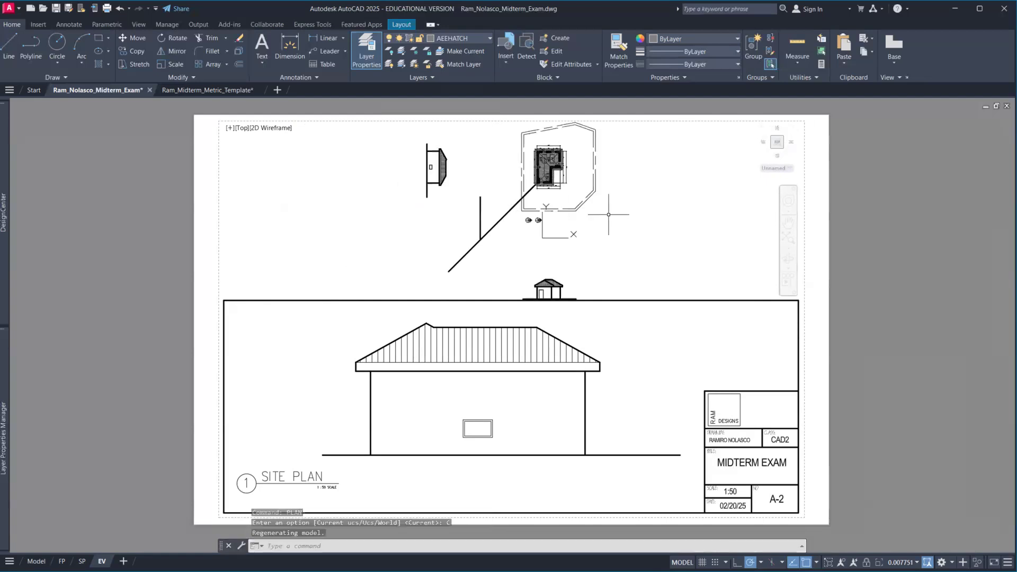
- Center the elevation with the door in the upper viewport at 1:50 scale and return to paper space
middle_drag(586, 246, 526, 191)
scroll(485, 232, up, 3)
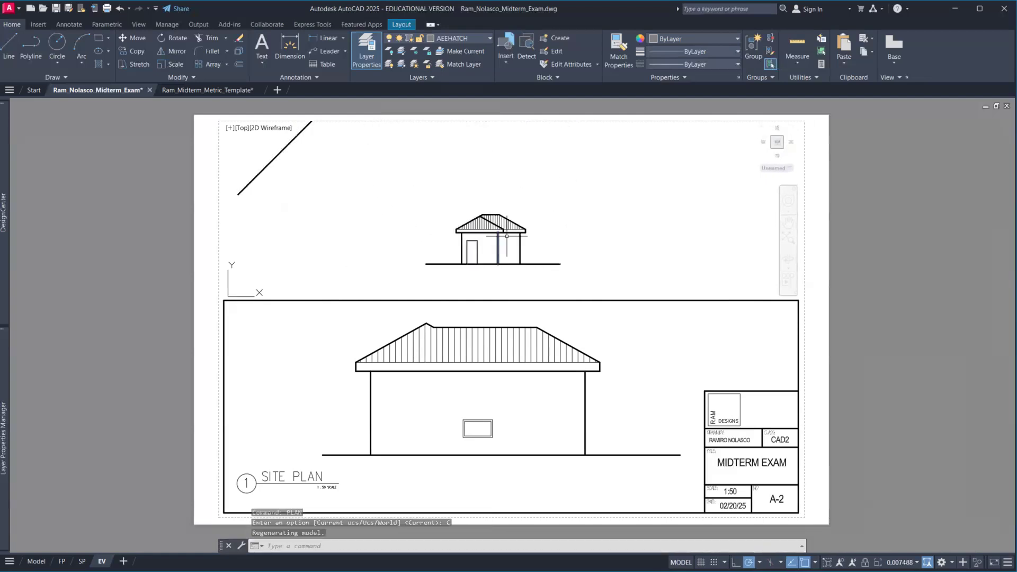
scroll(457, 278, up, 2)
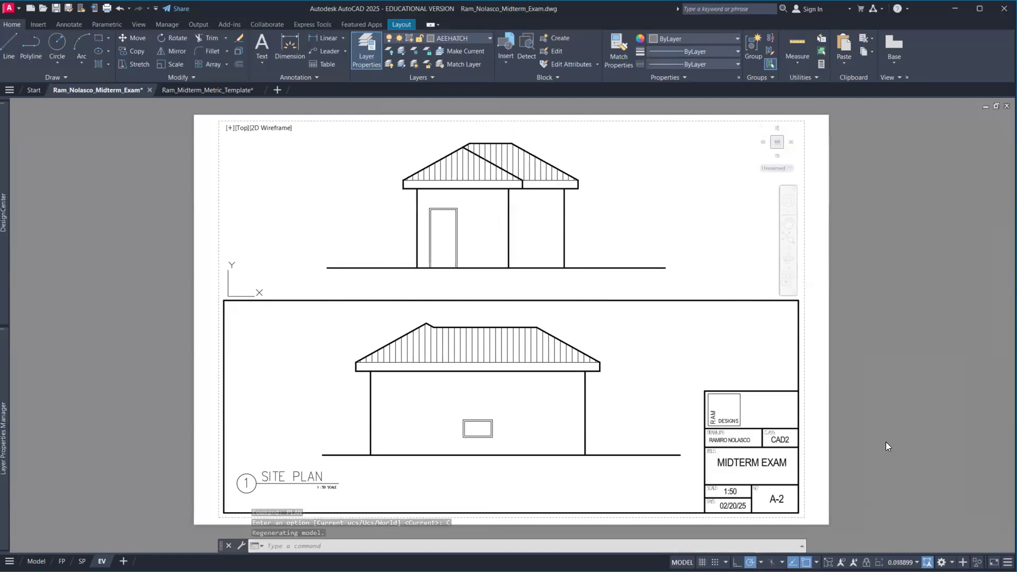
click(902, 562)
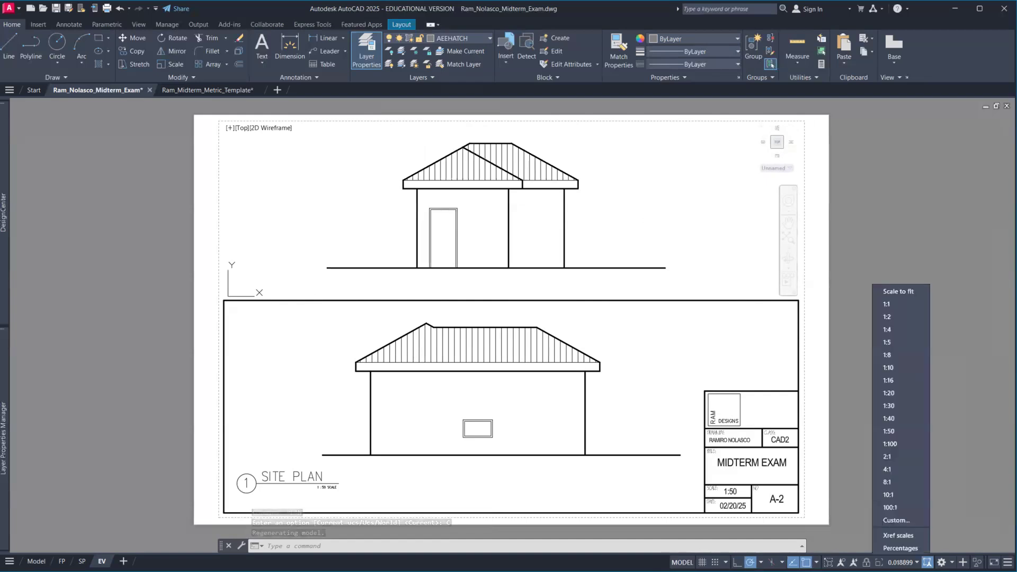
click(896, 432)
middle_drag(667, 215, 644, 208)
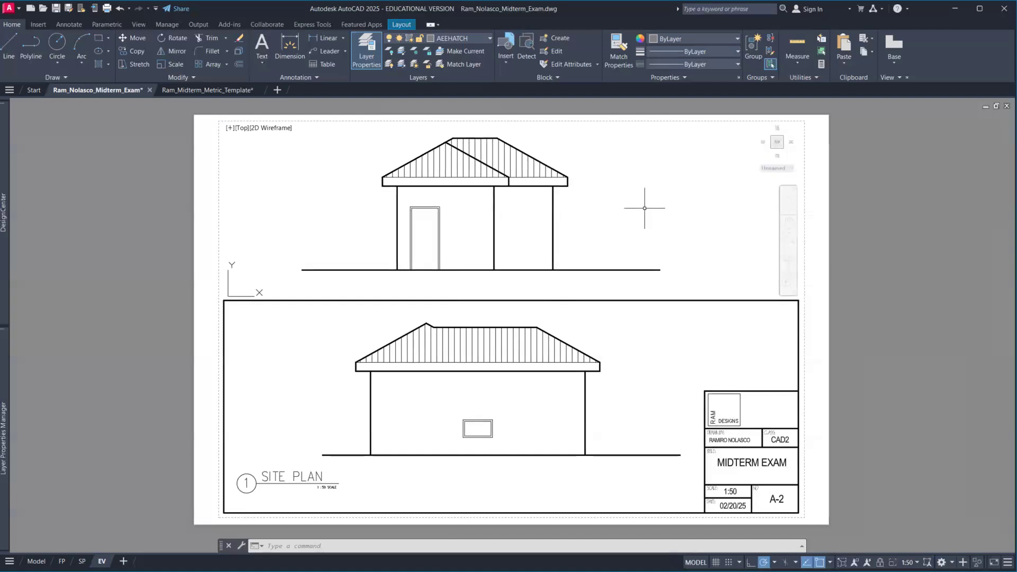
double_click(913, 273)
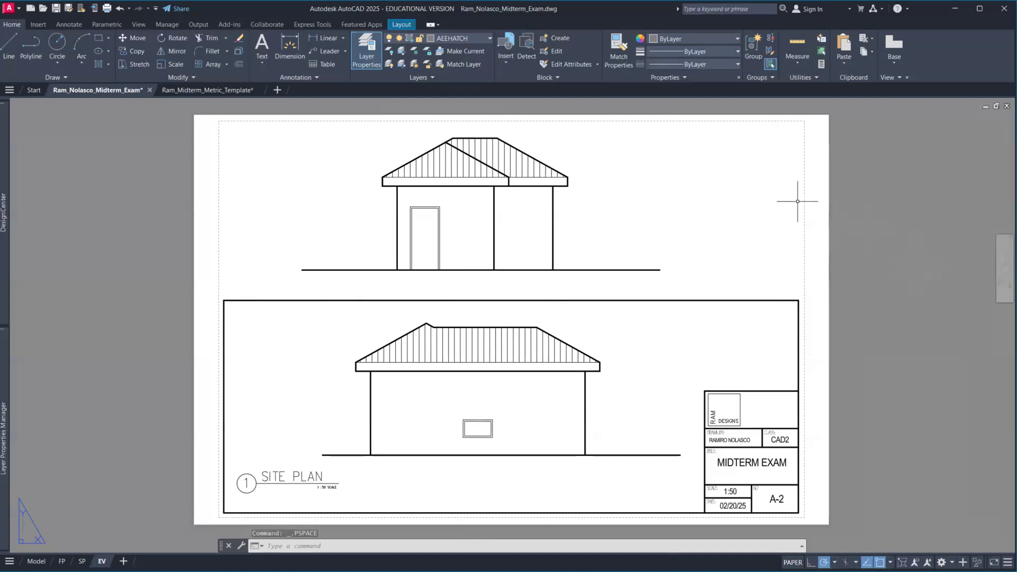
- Assign the lower viewport's frame to layer 0
click(746, 309)
click(741, 291)
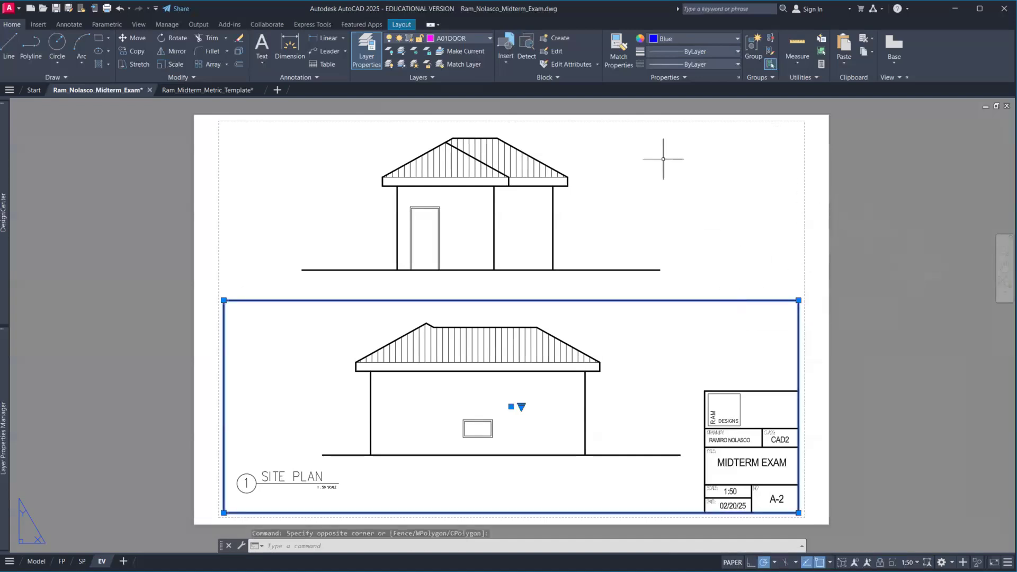
click(484, 38)
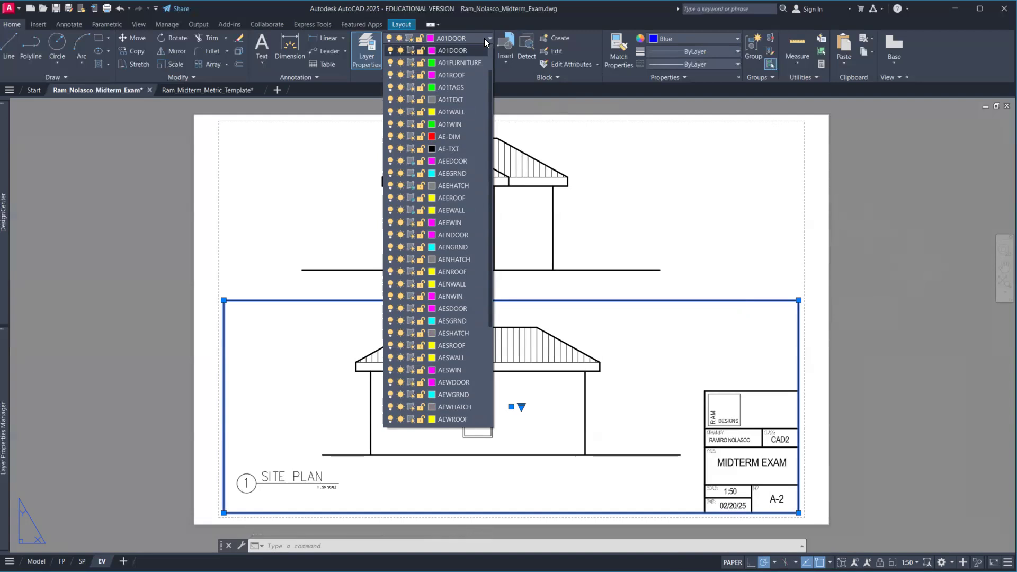
scroll(454, 253, down, 4)
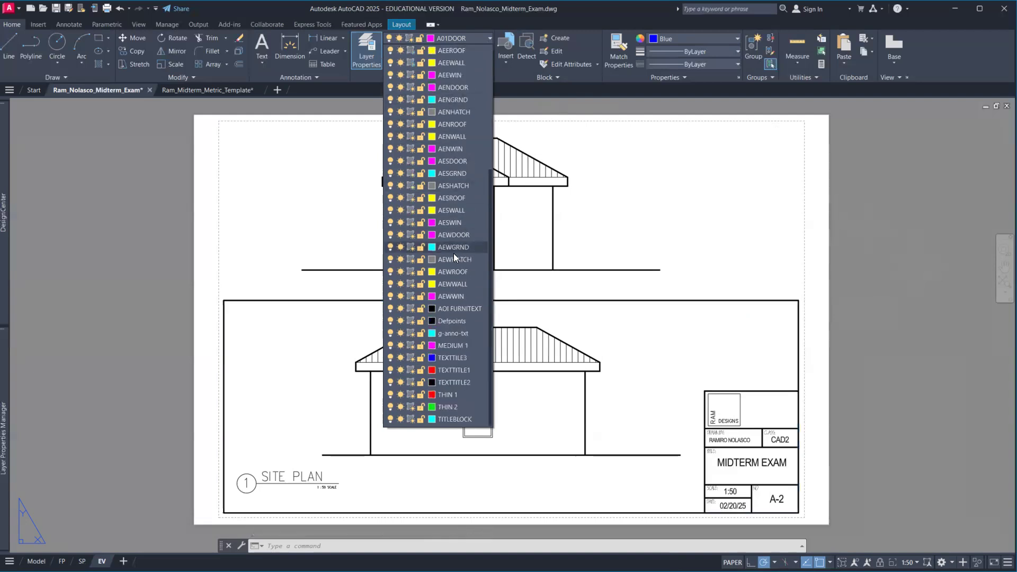
scroll(457, 278, up, 5)
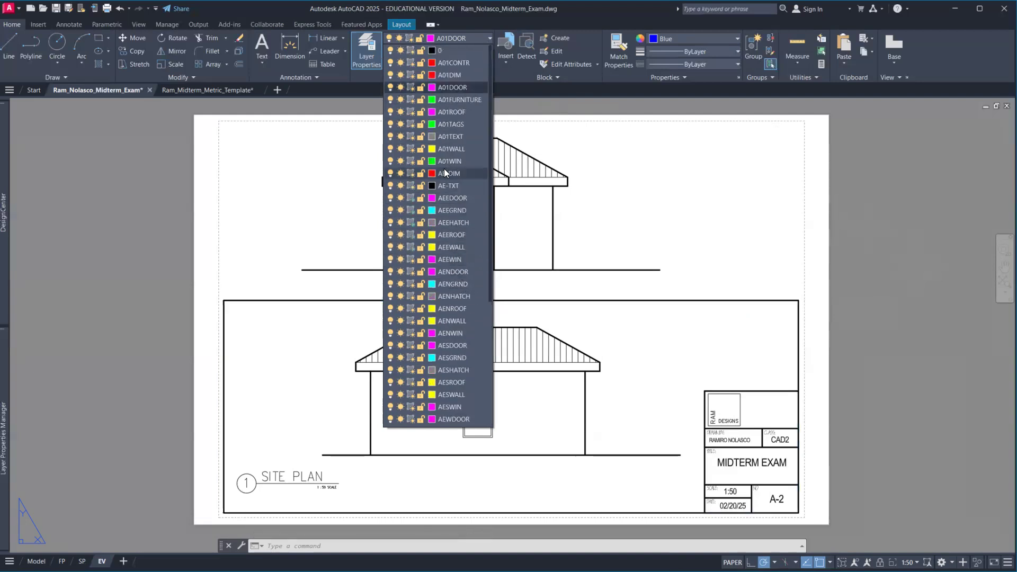
click(450, 50)
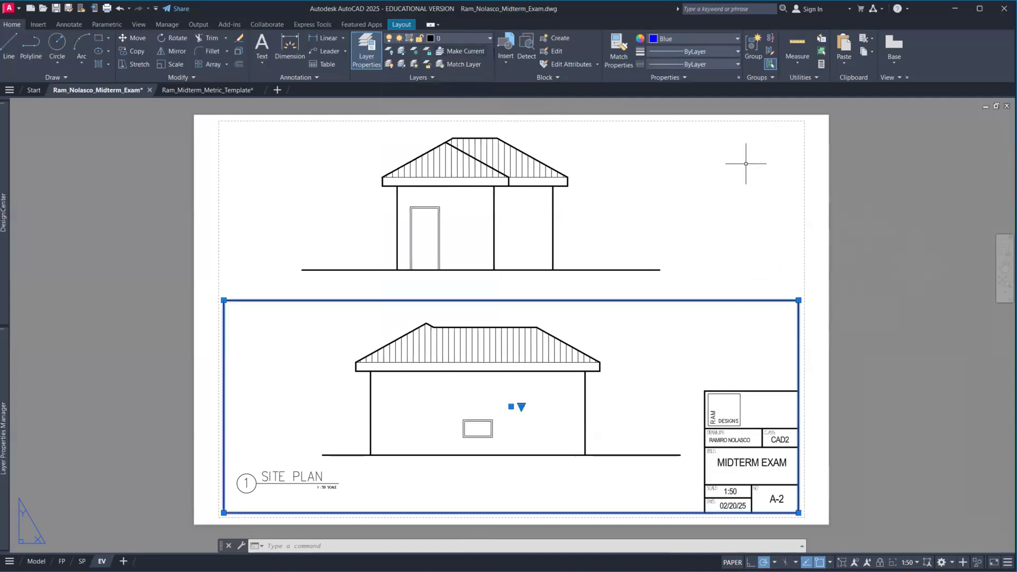
- Try to hide the lower viewport's frame by freezing layer 0, then undo the freeze
click(486, 39)
click(402, 49)
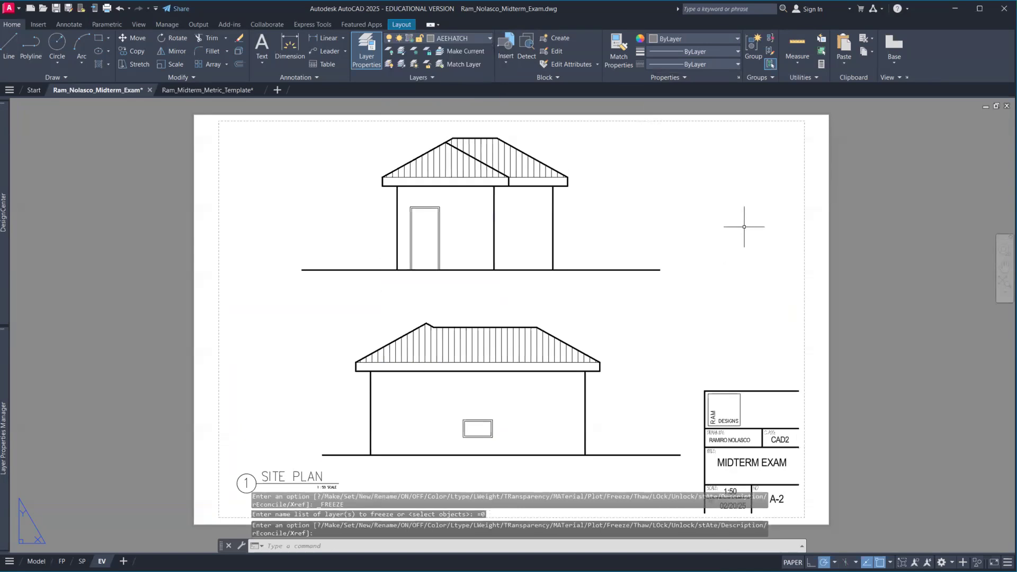
key(ctrl+z)
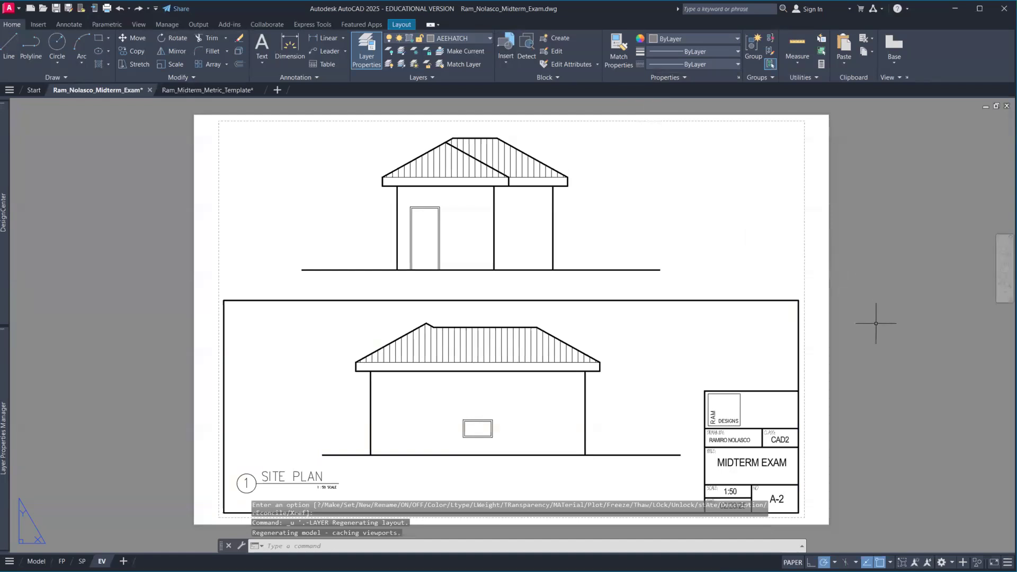
text(REC)
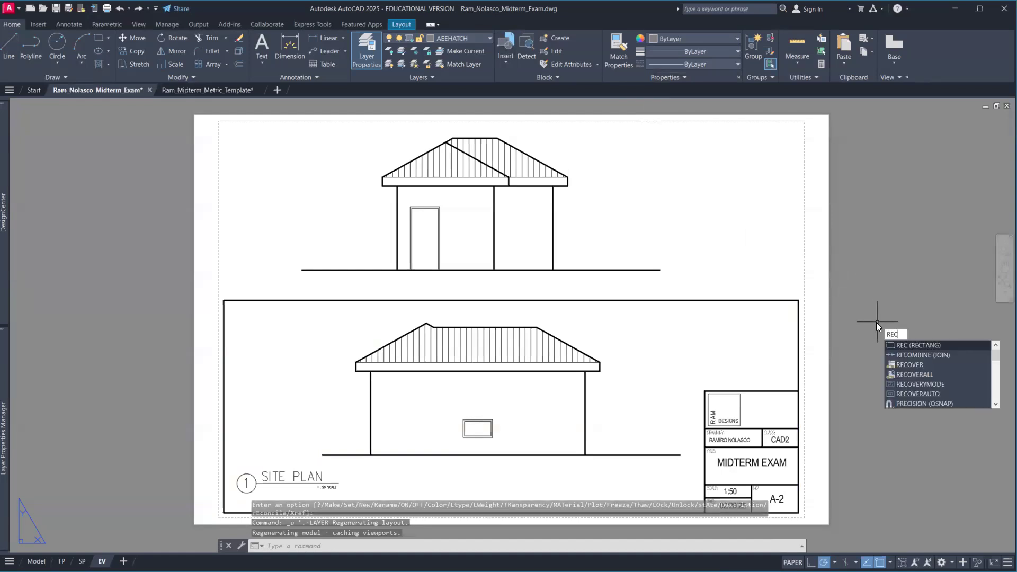
key(Return)
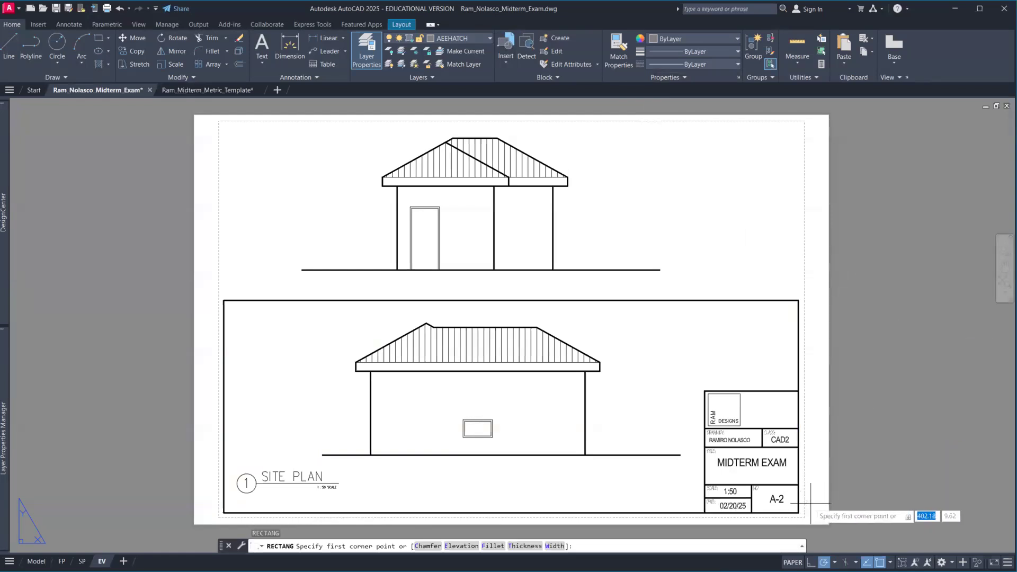
key(Escape)
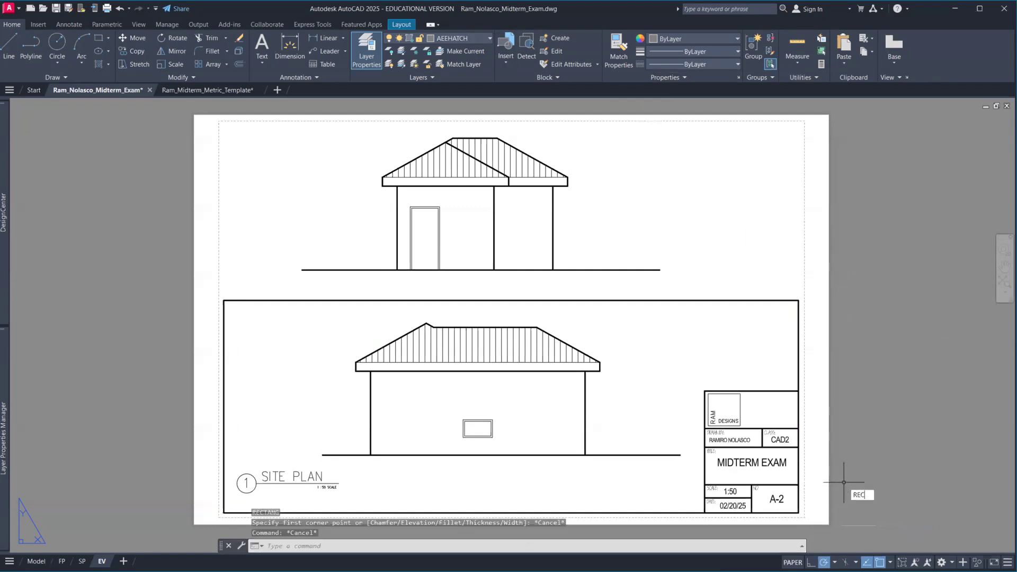
text(REC)
key(Return)
text(EN)
key(Return)
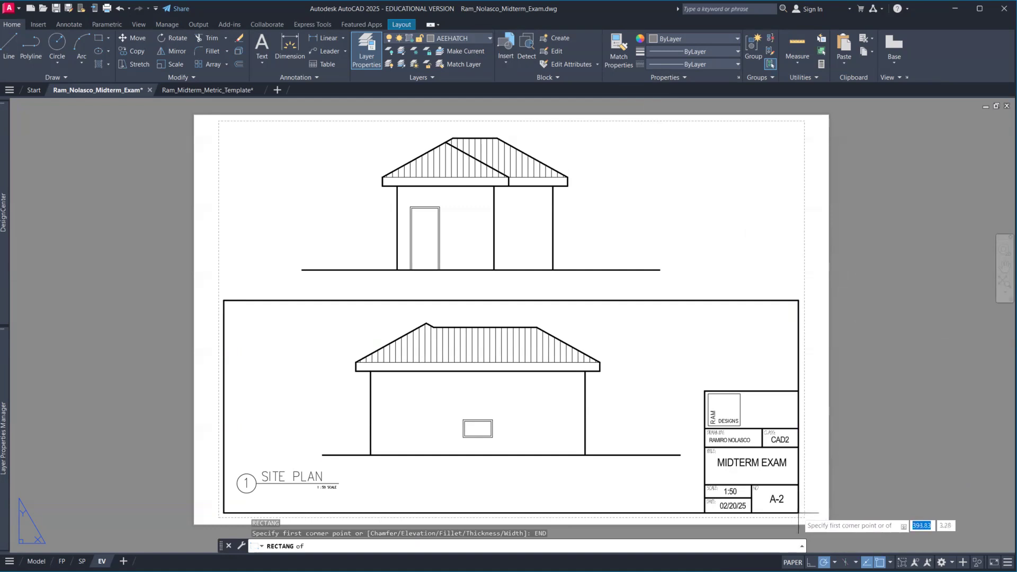
click(798, 513)
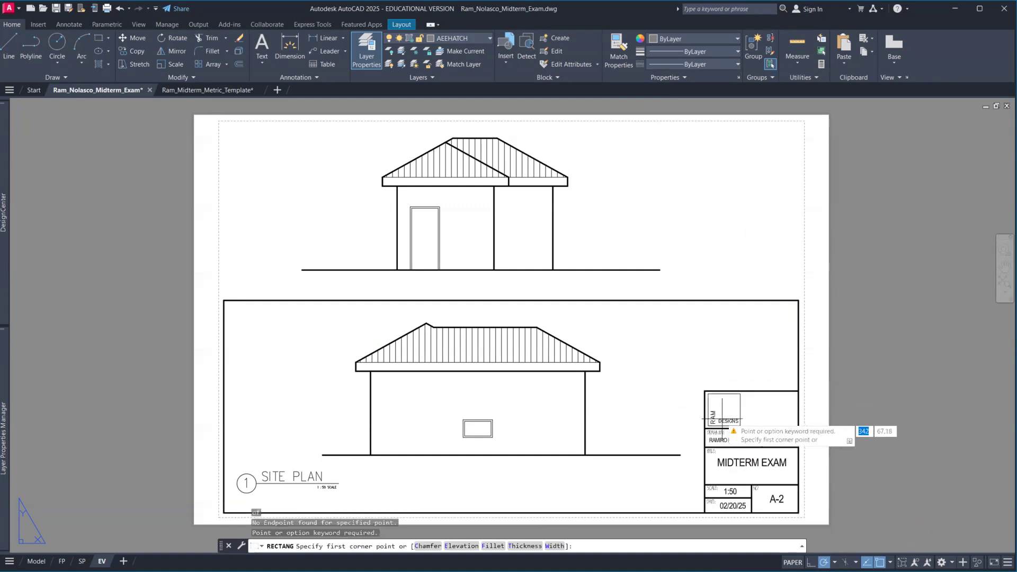
- Make TITLEBLOCK the current layer for the sheet border
click(478, 37)
scroll(471, 111, up, 5)
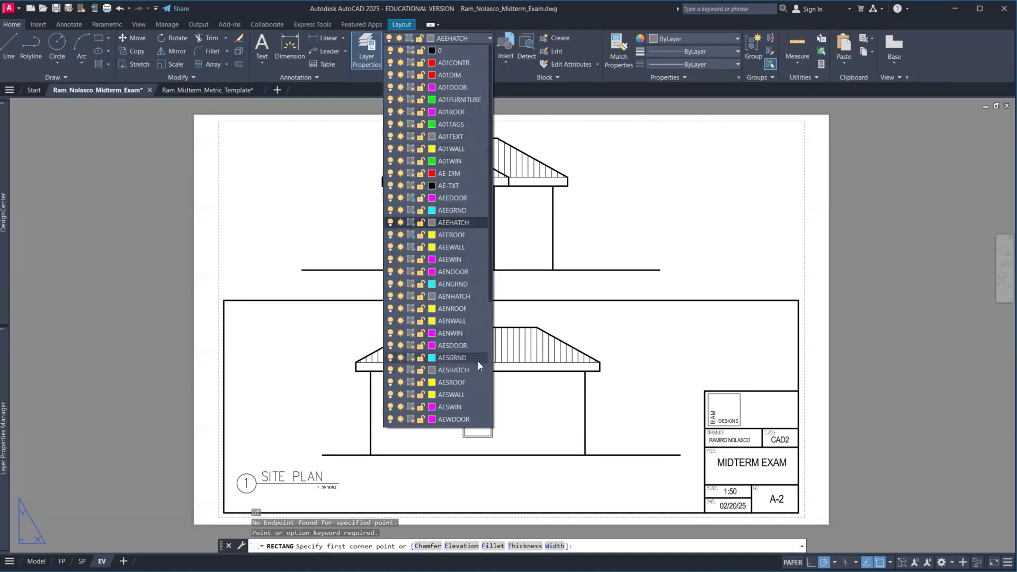
scroll(468, 367, down, 5)
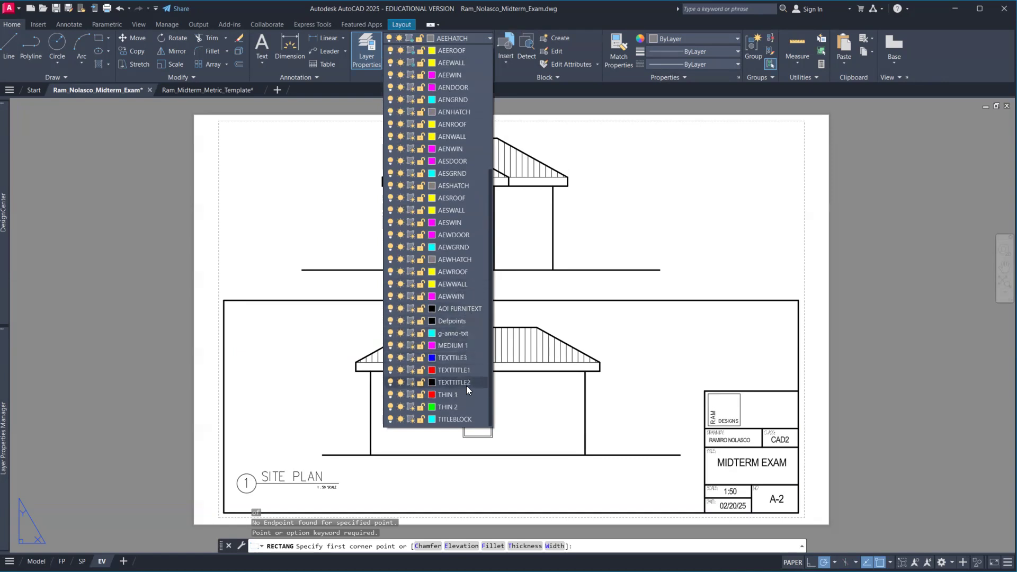
click(458, 419)
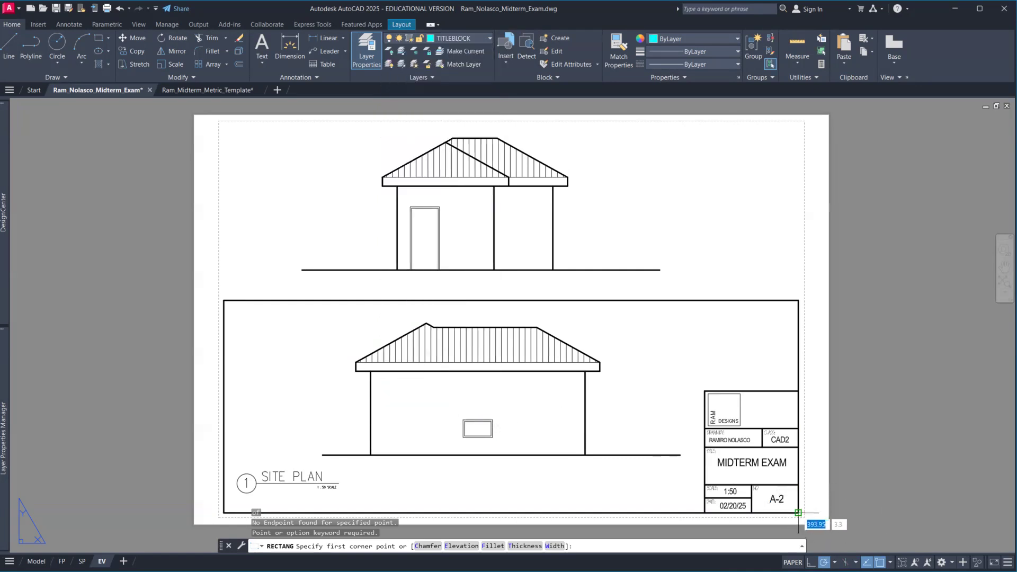
click(798, 513)
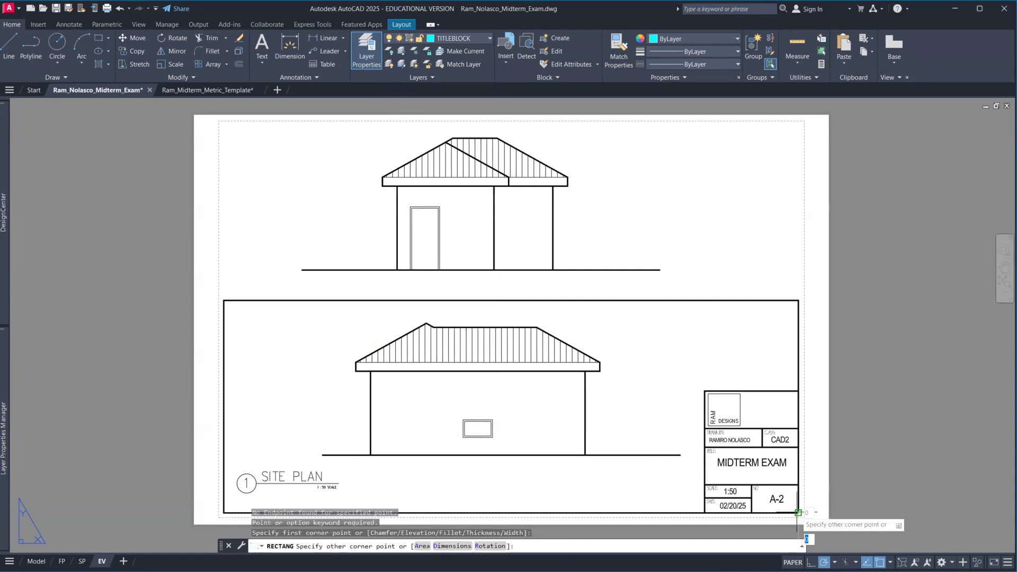
key(Escape)
key(Escape)
key(Escape)
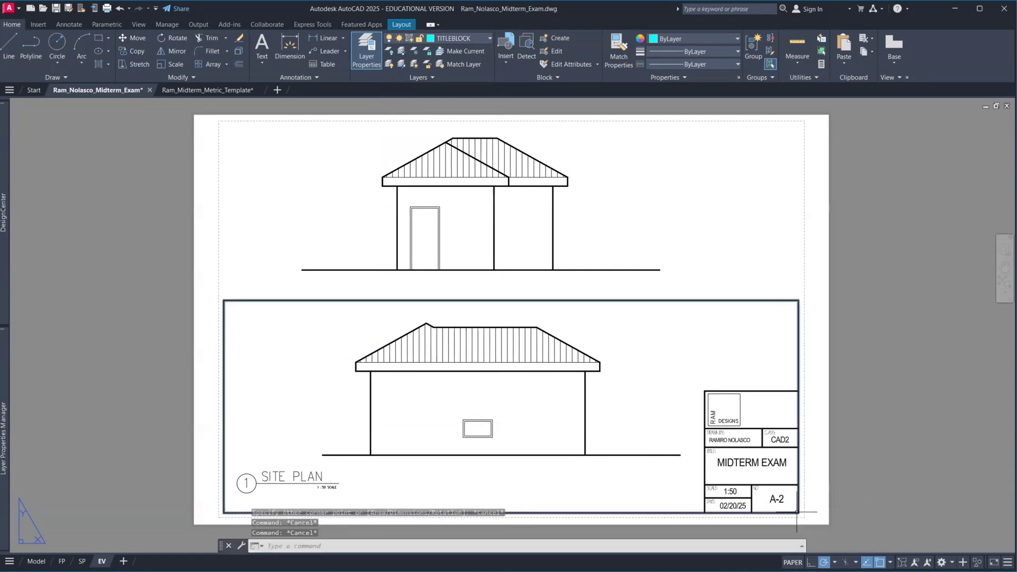
- Draw a rectangular border around both elevations, starting at the title block's outer lower corner and ending at the sheet's opposite upper corner
text(REC)
key(Return)
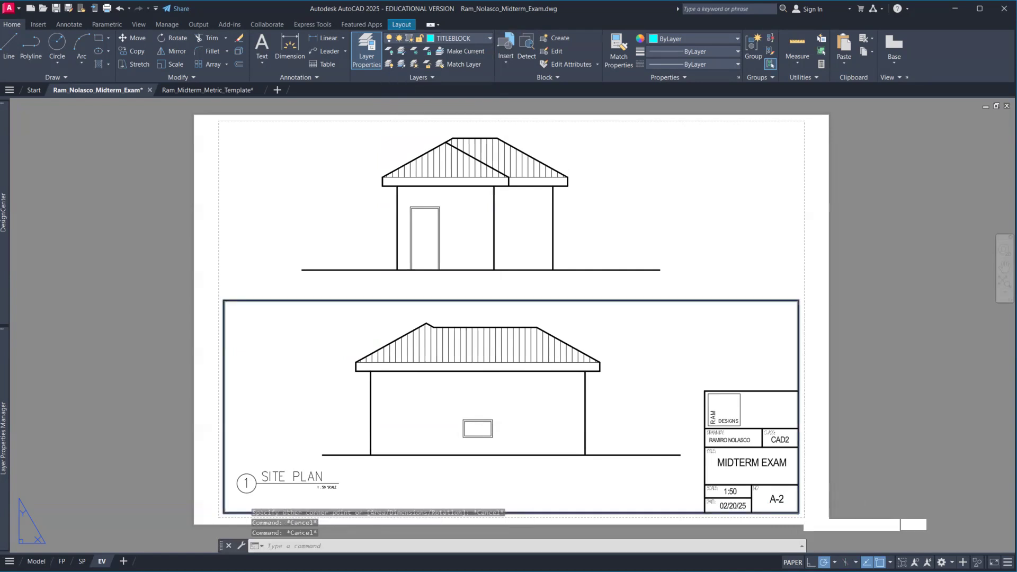
click(798, 512)
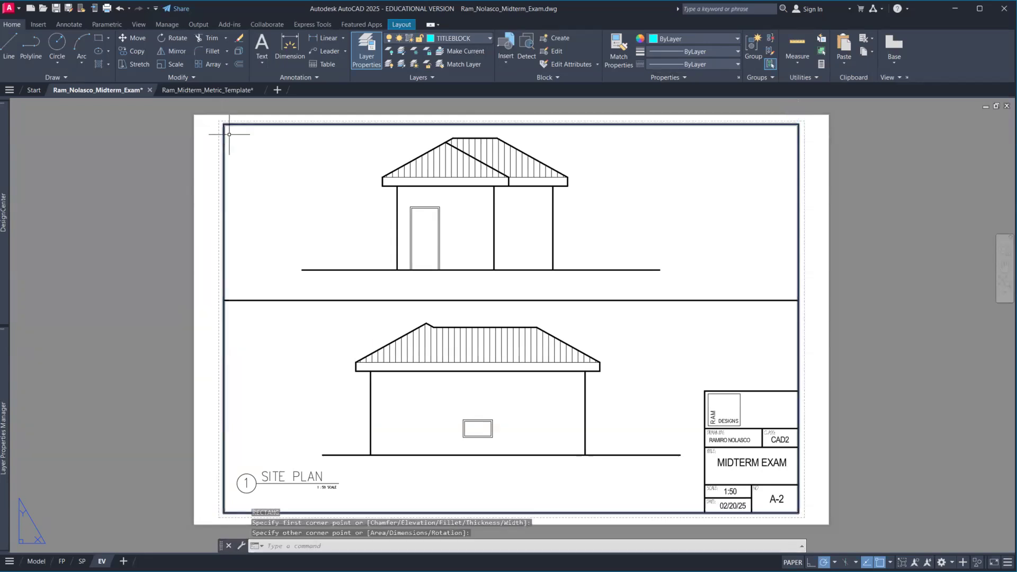
key(Escape)
key(Escape)
- Freeze layer 0 to hide the lower viewport's frame while keeping the title-block border
click(314, 320)
click(282, 287)
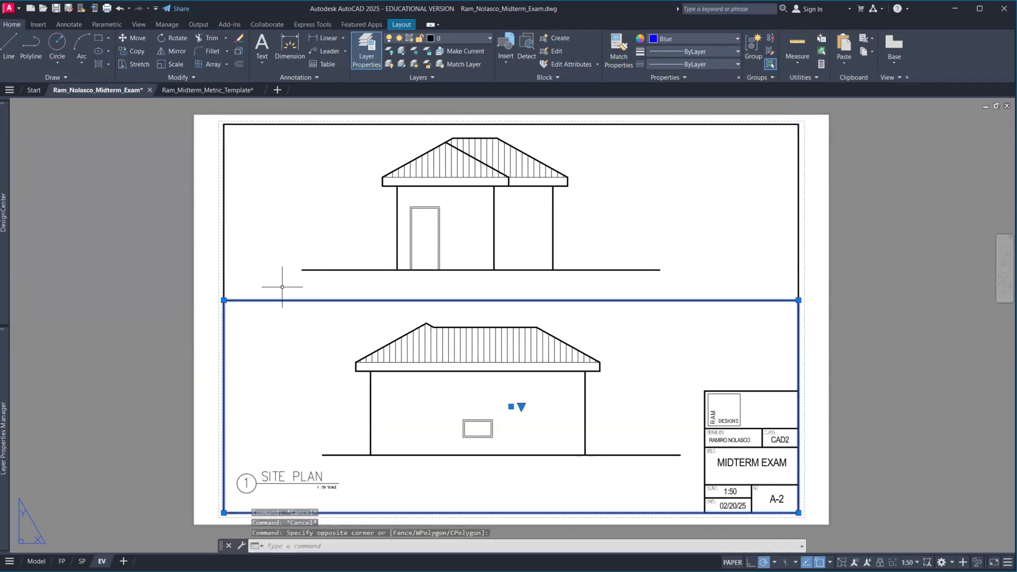
click(466, 39)
click(452, 39)
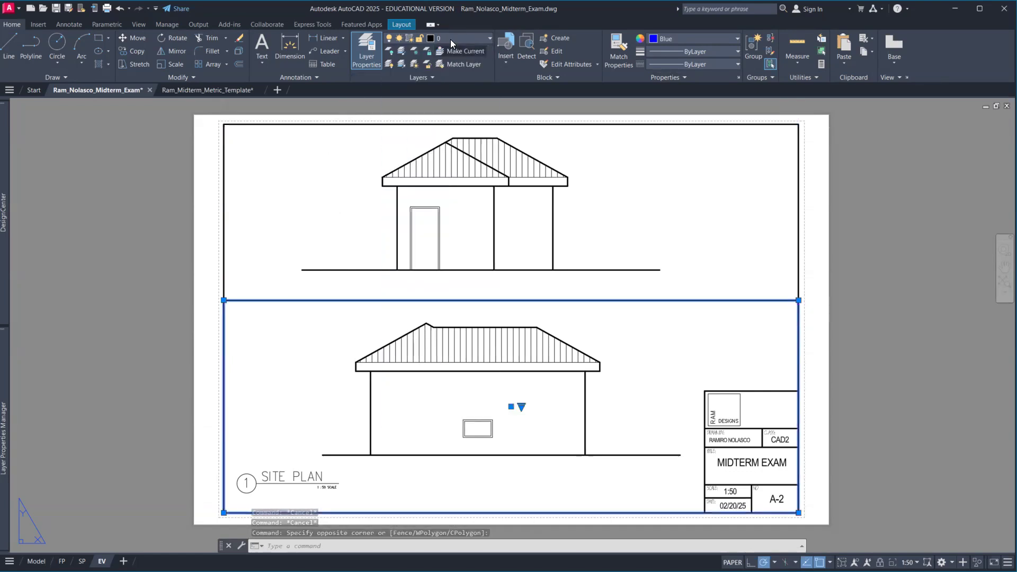
click(452, 38)
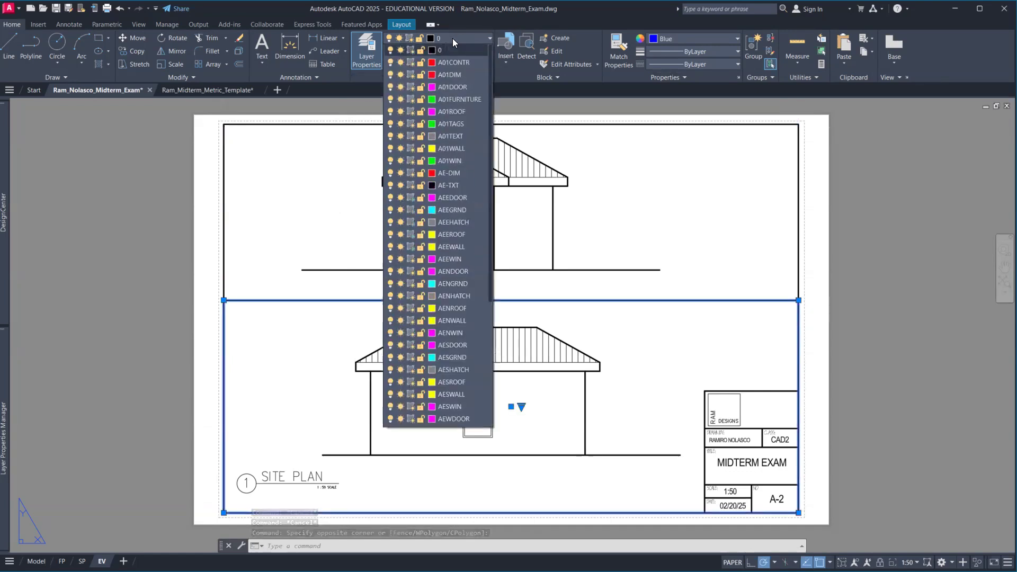
click(400, 51)
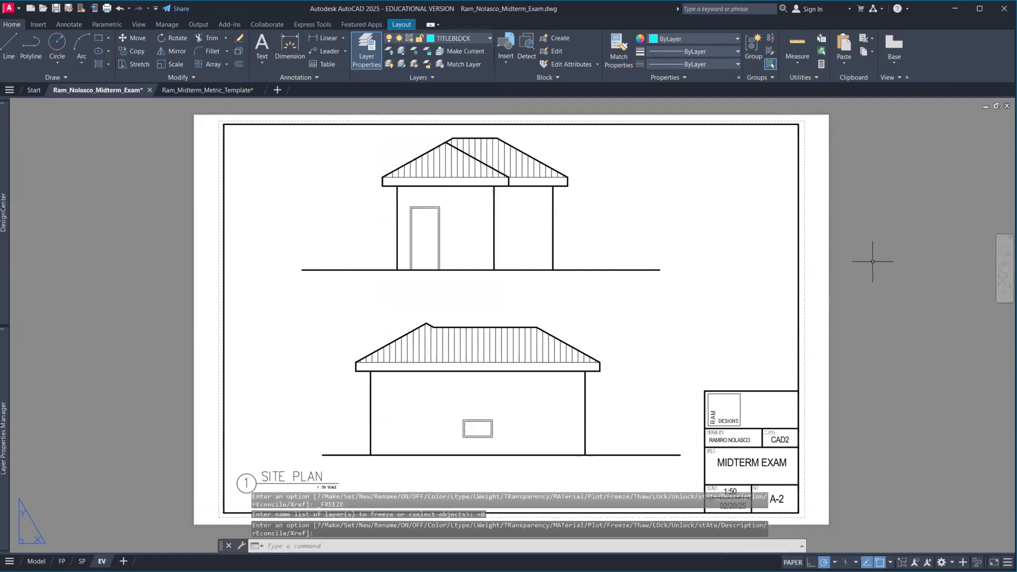
- Shift the upper elevation slightly down inside its viewport, leave the lower elevation in place, and return to paper space
double_click(620, 233)
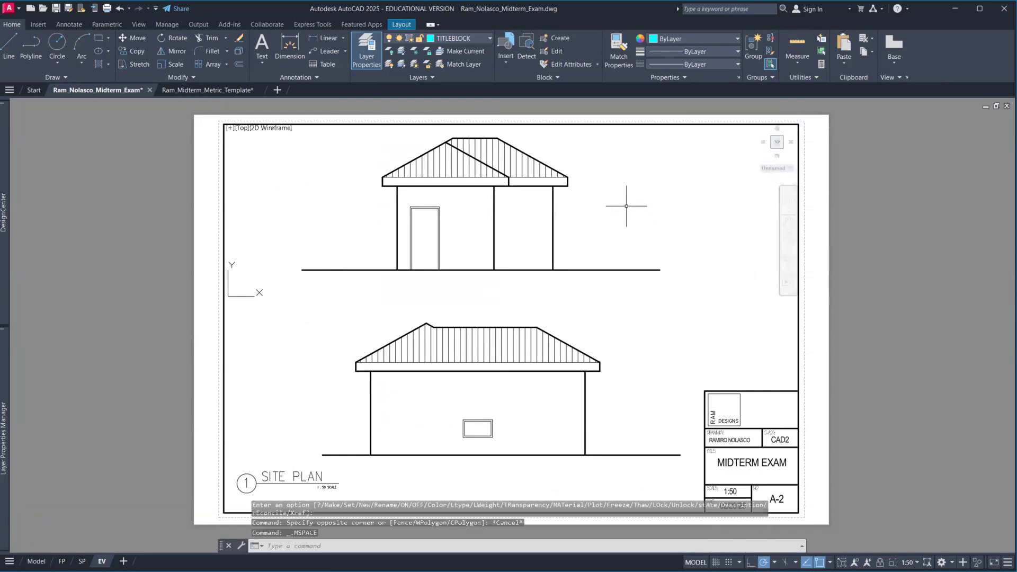
middle_drag(626, 205, 627, 220)
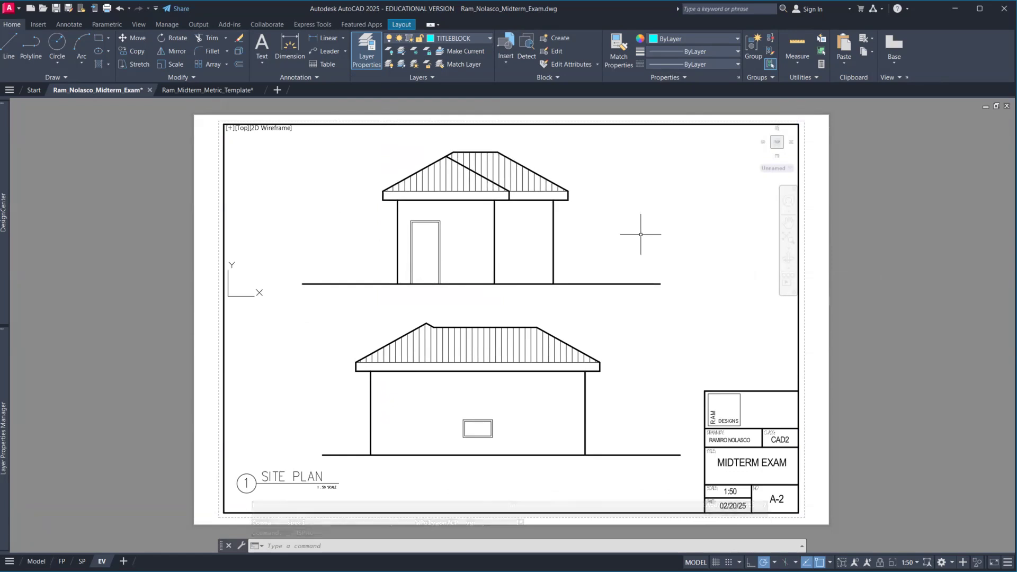
double_click(865, 293)
click(688, 397)
double_click(674, 386)
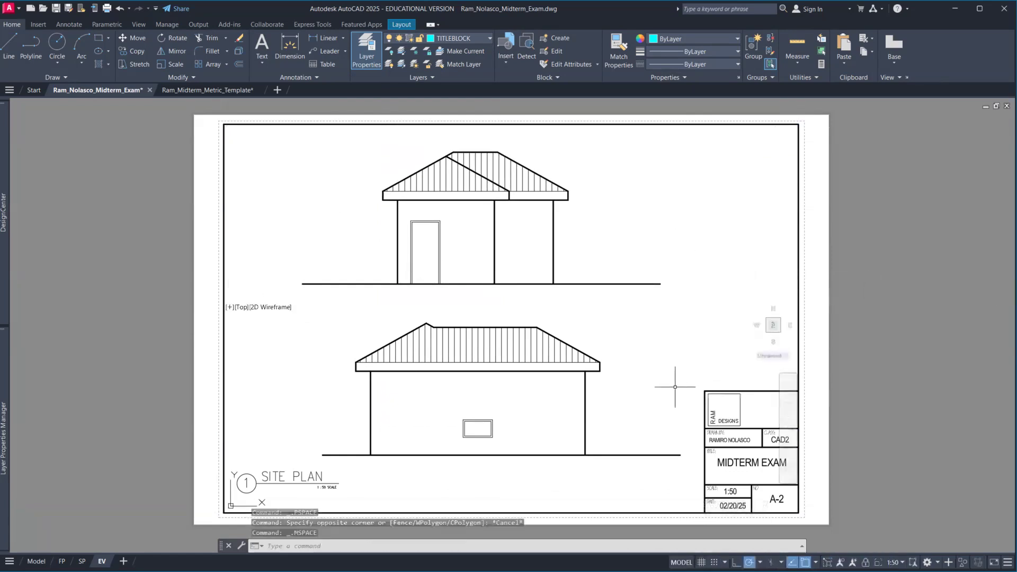
double_click(821, 330)
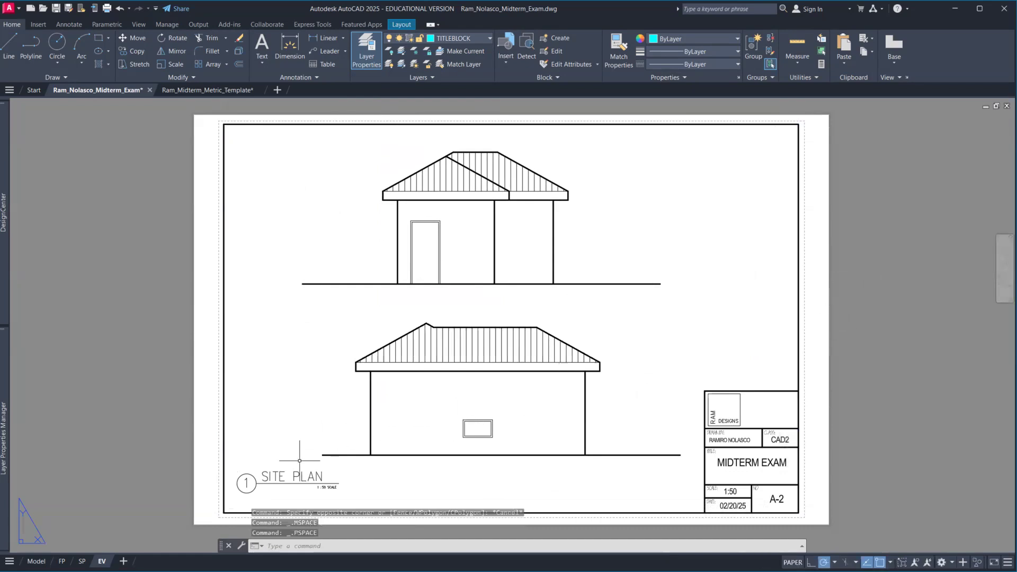
- Change the SITE PLAN title beneath the lower elevation to SOUTH ELEVATION
double_click(290, 478)
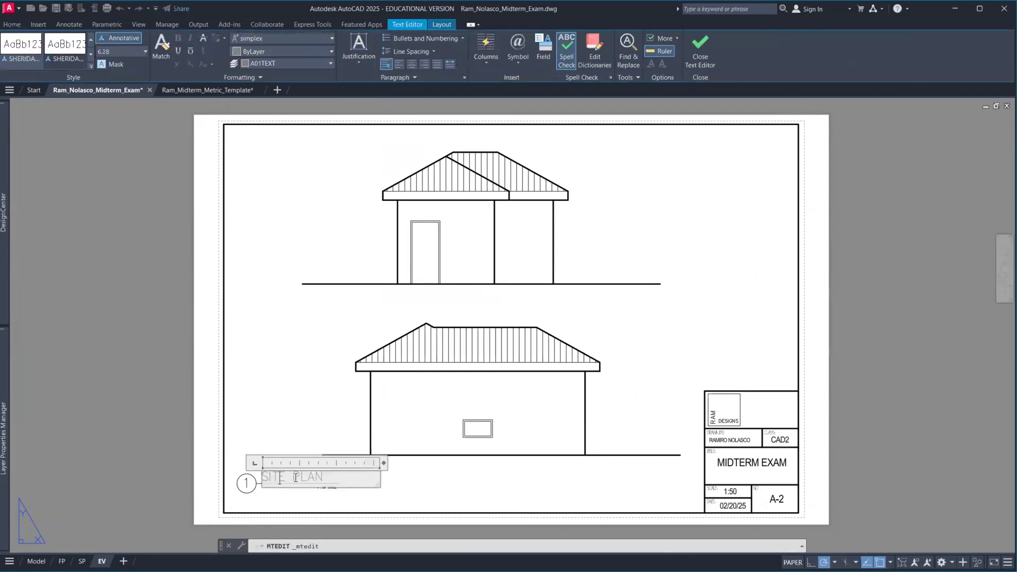
key(ctrl+a)
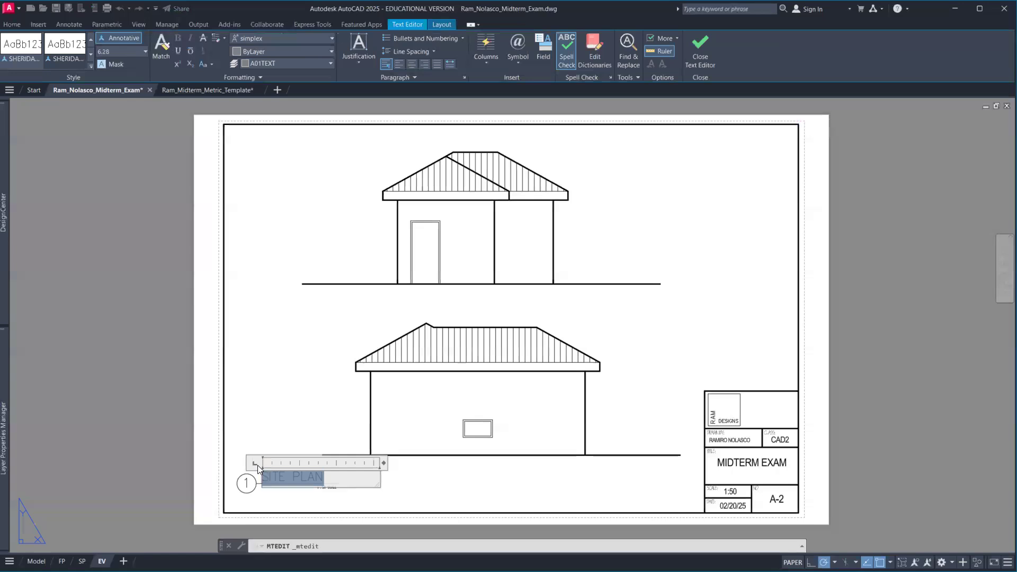
text(SOUTH ELEVSAT)
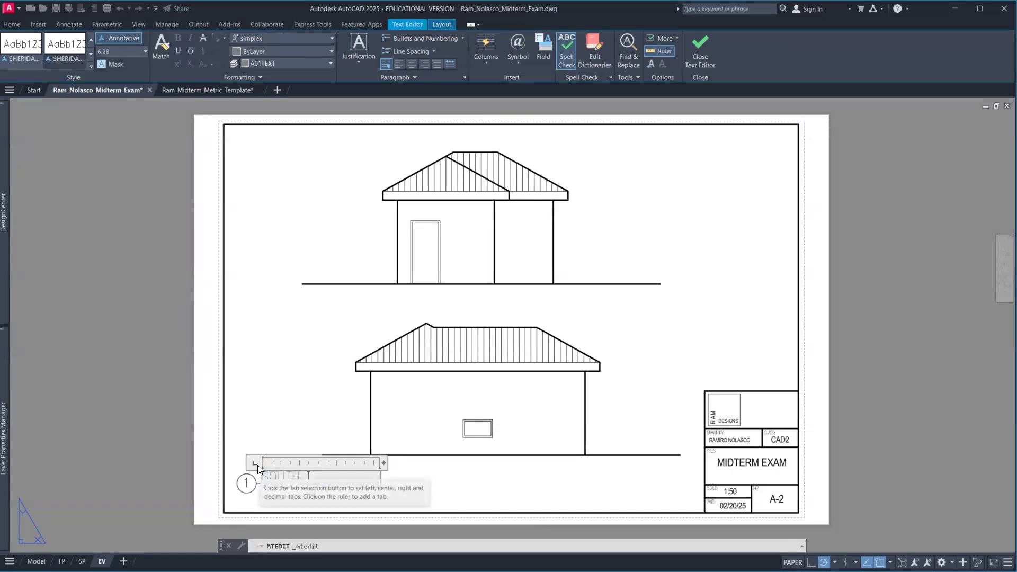
text(ION)
click(343, 480)
key(BackSpace)
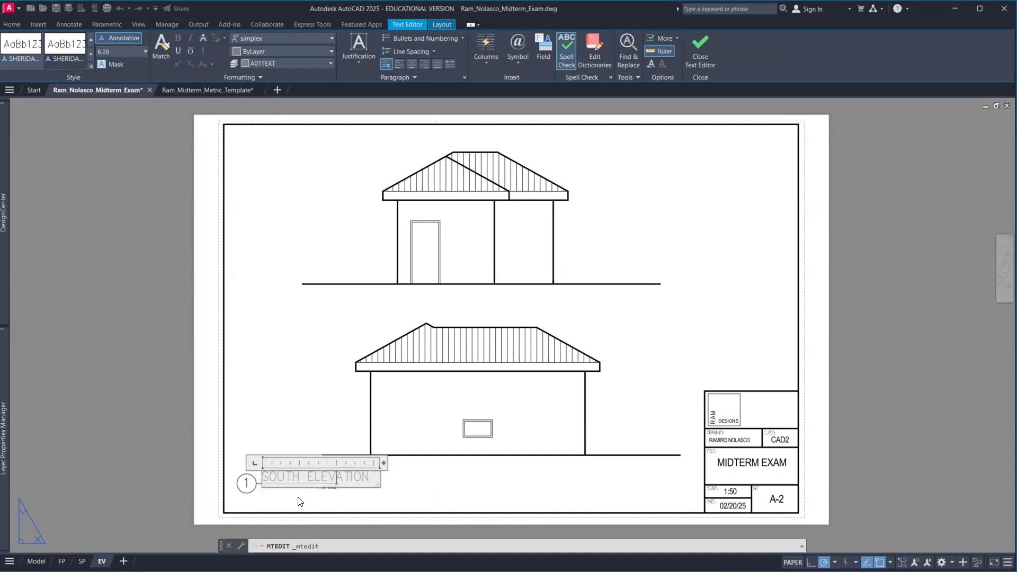
click(178, 446)
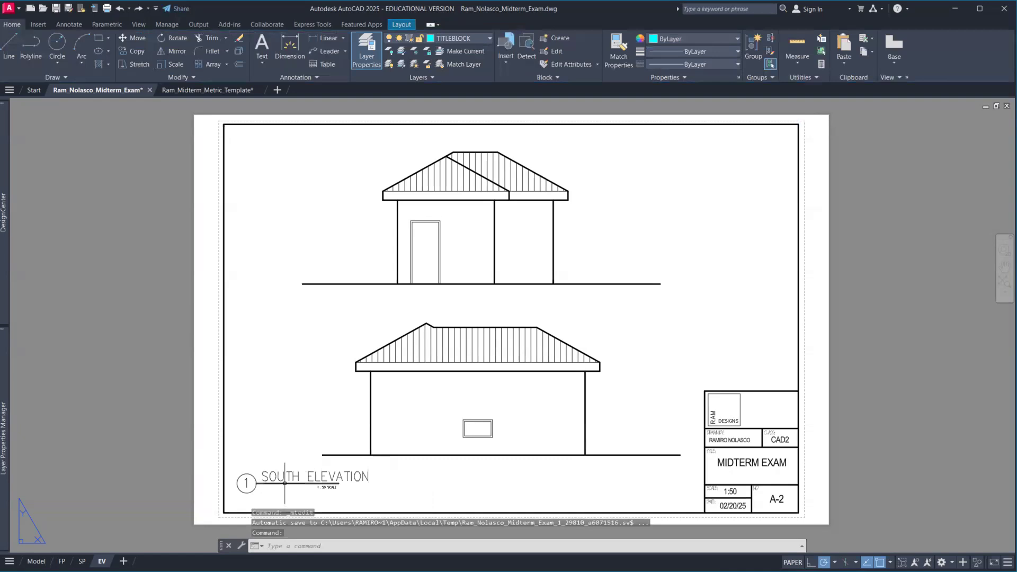
- Stretch the SOUTH ELEVATION title's underline horizontally to the end of the text
click(329, 483)
click(339, 483)
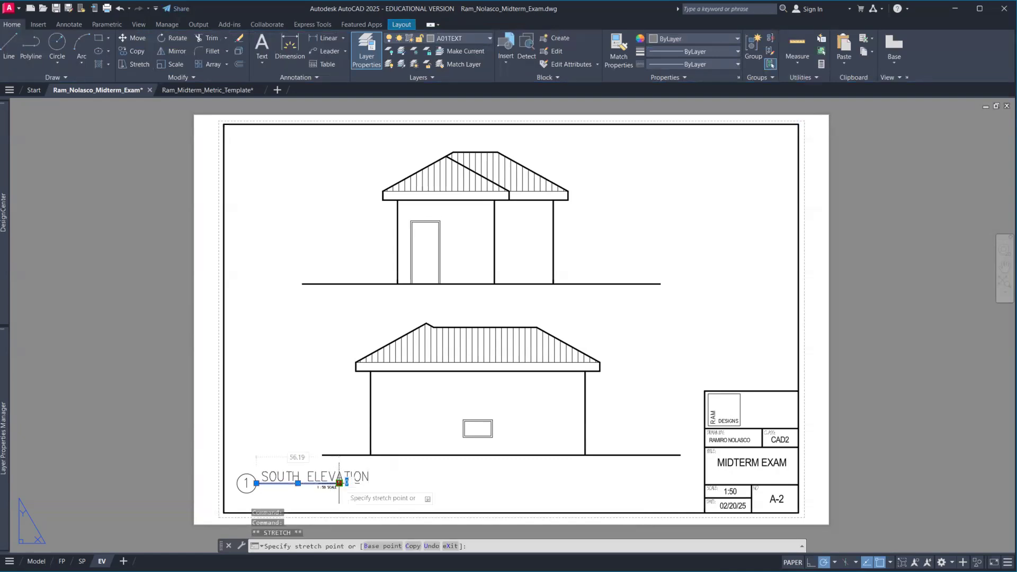
click(370, 483)
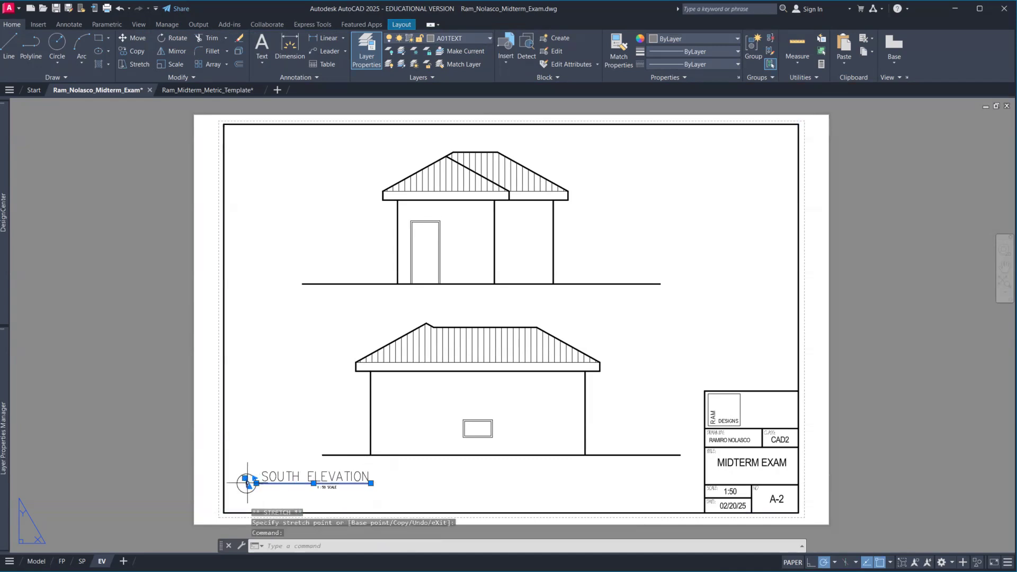
double_click(248, 482)
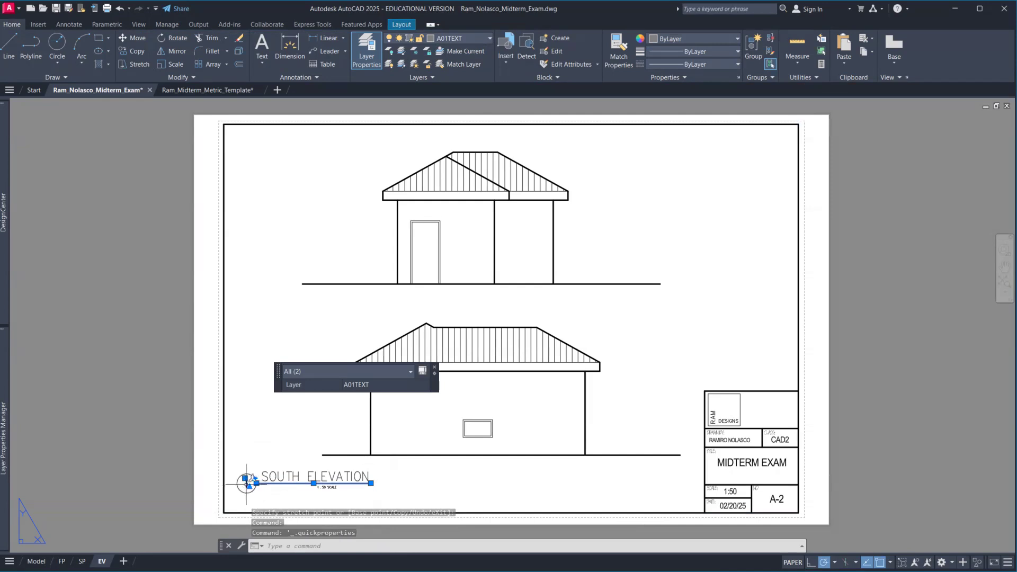
double_click(248, 482)
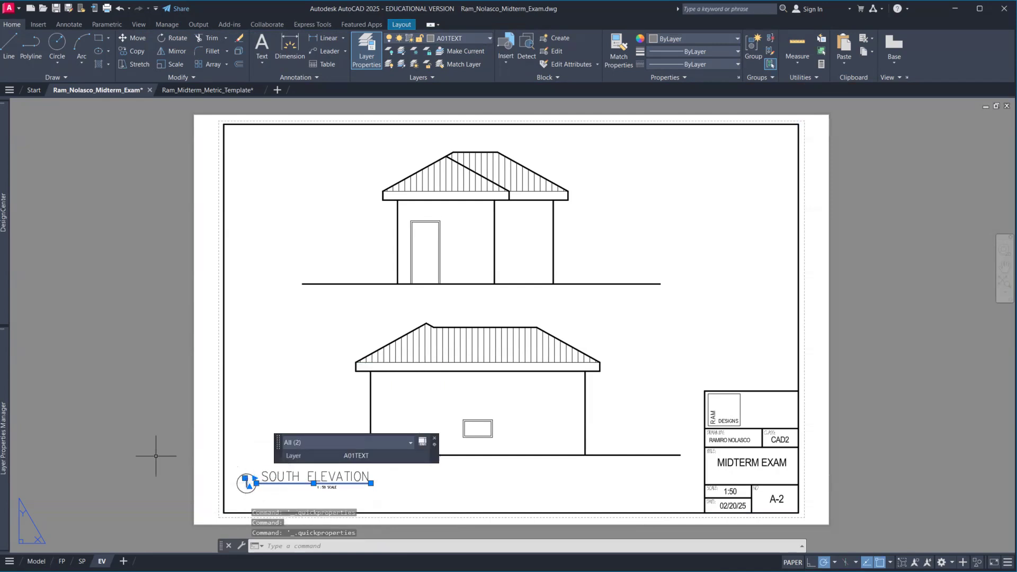
click(134, 430)
key(Escape)
key(Escape)
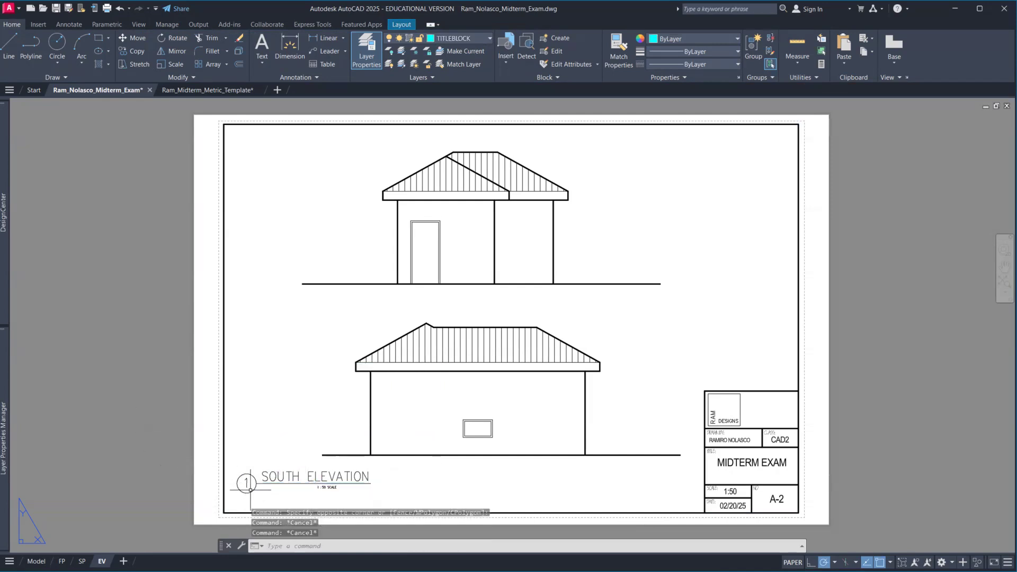
click(245, 481)
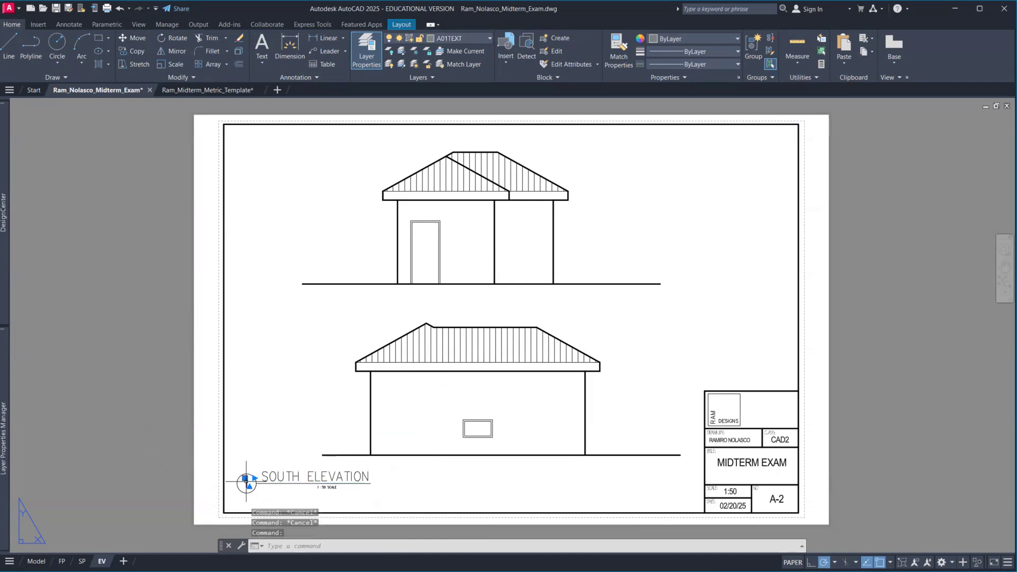
double_click(246, 482)
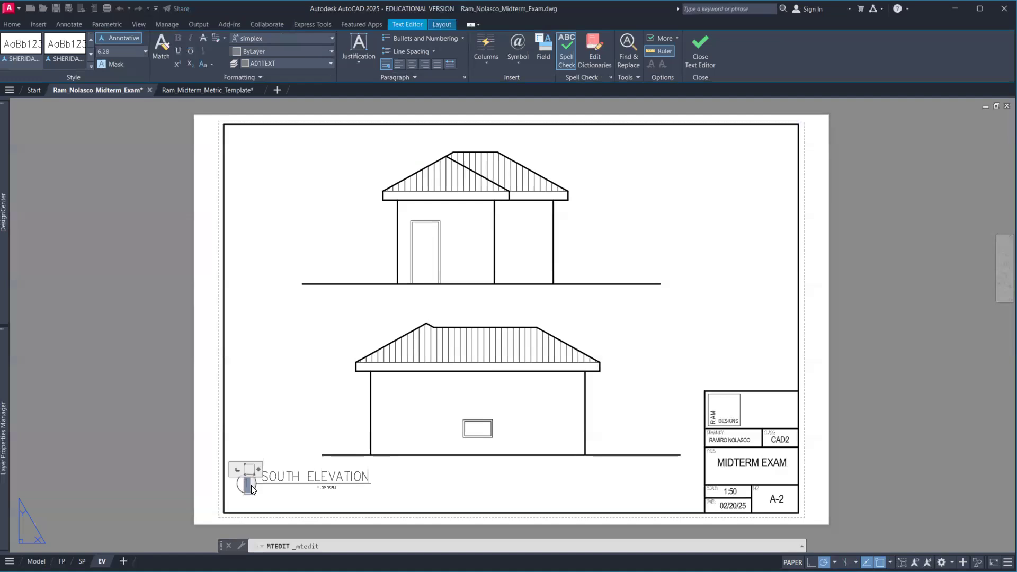
click(169, 462)
click(137, 444)
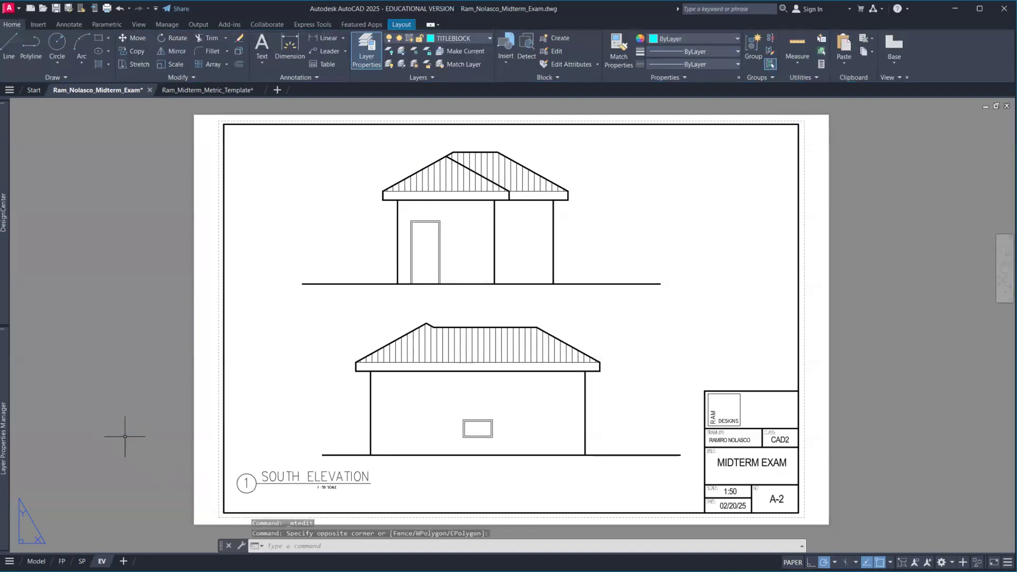
key(Escape)
text(co)
key(Return)
click(182, 439)
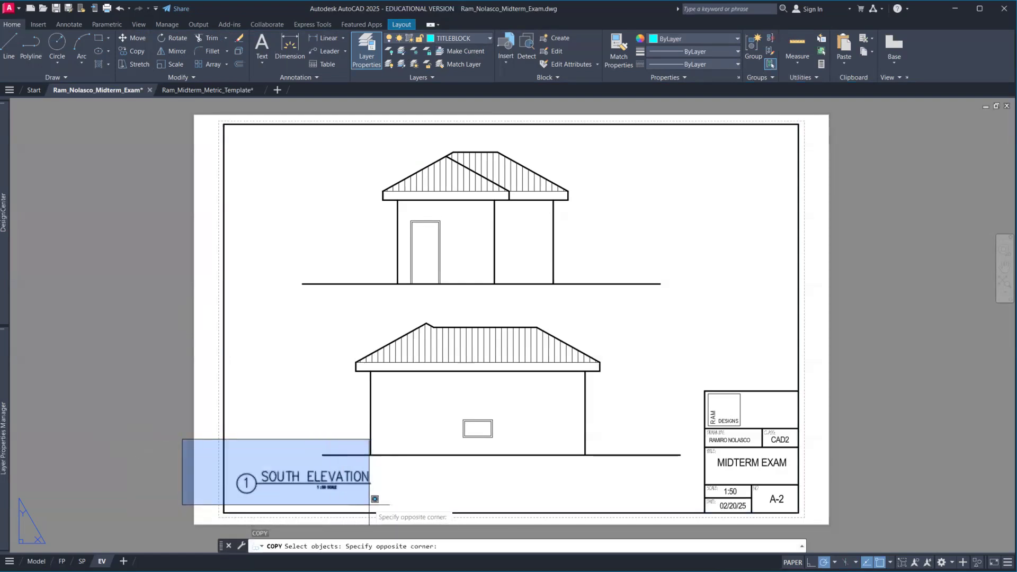
key(Escape)
key(Escape)
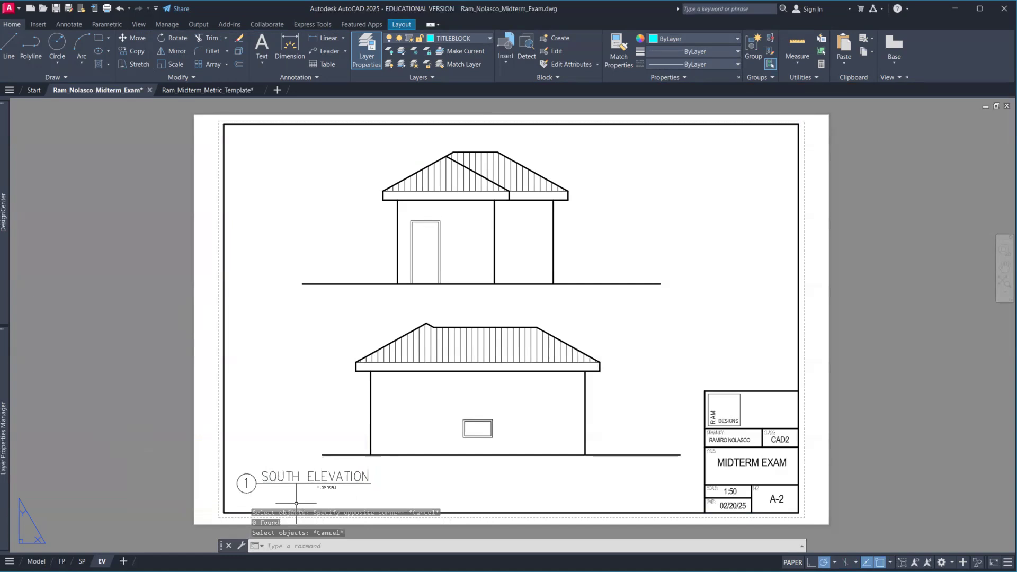
- Move the scale note horizontally to sit beneath the far end of the SOUTH ELEVATION underline
text(m)
key(Return)
click(326, 487)
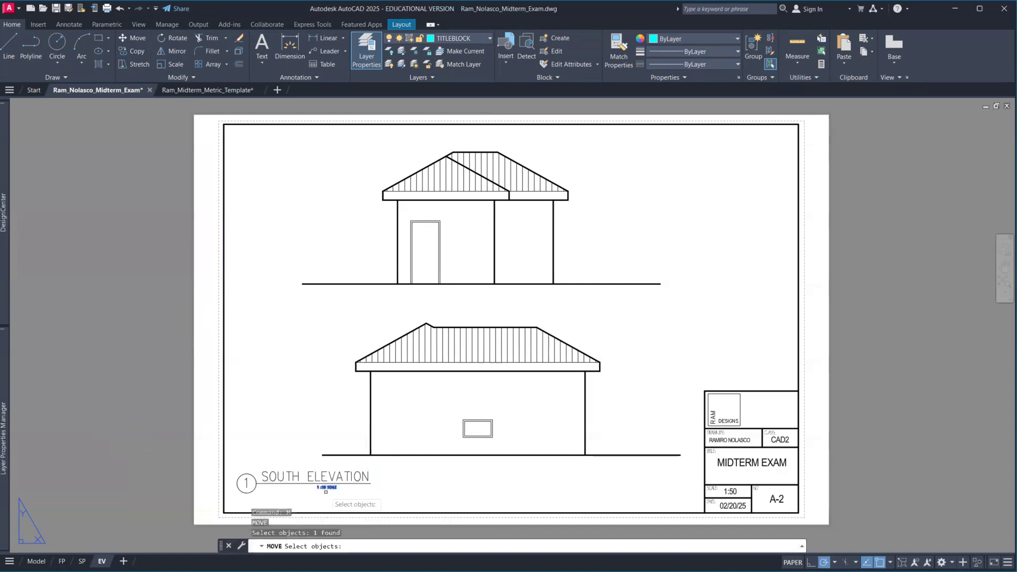
key(Return)
click(324, 497)
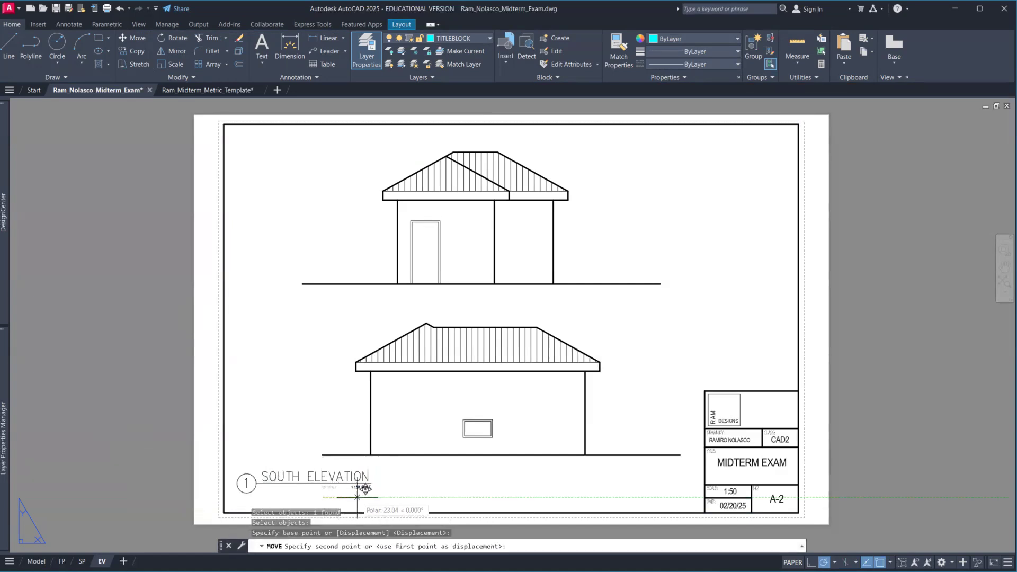
click(355, 497)
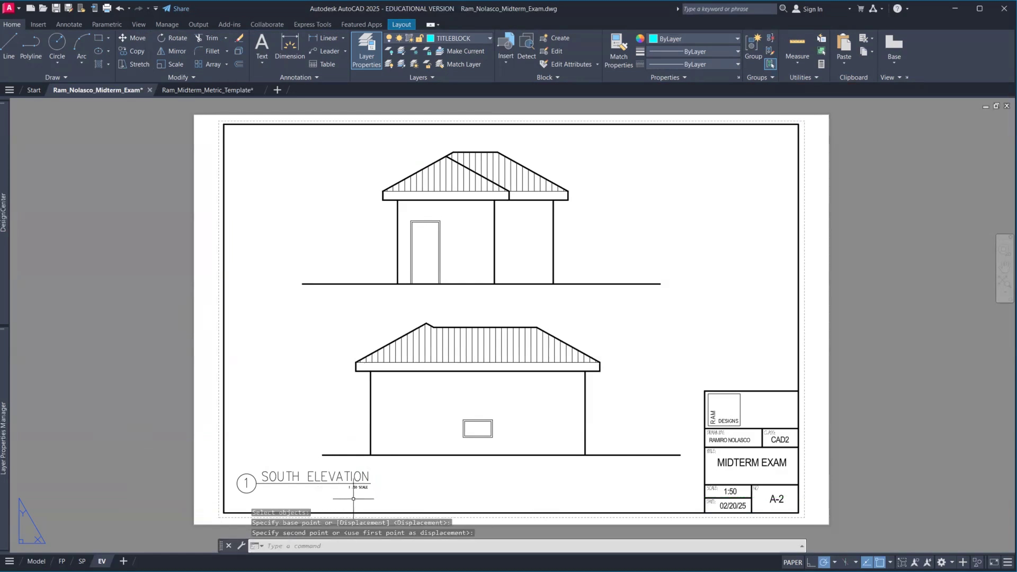
- Copy the complete SOUTH ELEVATION title with its bubble, underline and scale note straight up to just below the upper elevation
text(co)
key(Return)
click(162, 422)
click(428, 532)
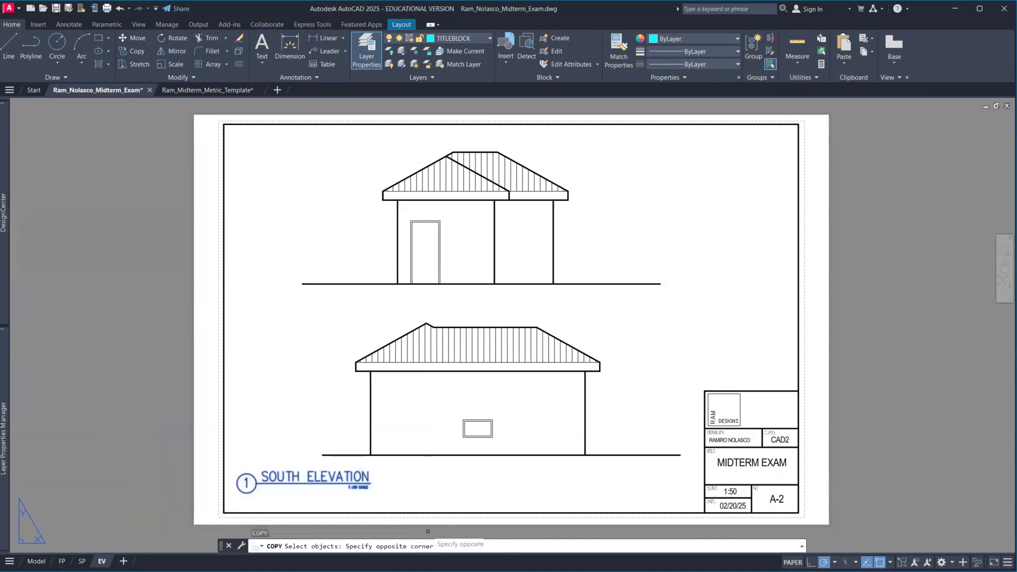
key(Return)
click(177, 483)
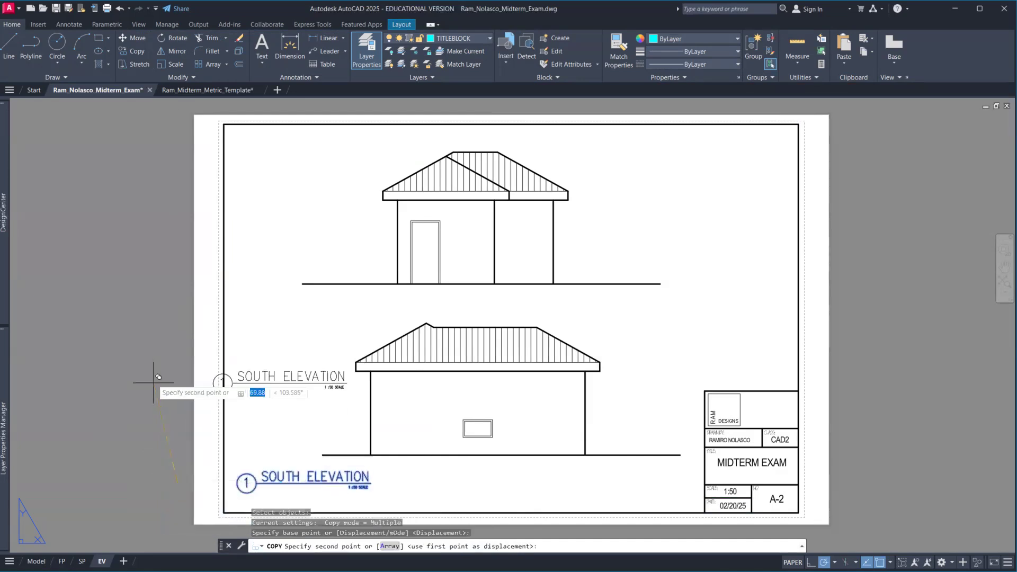
click(177, 307)
key(Escape)
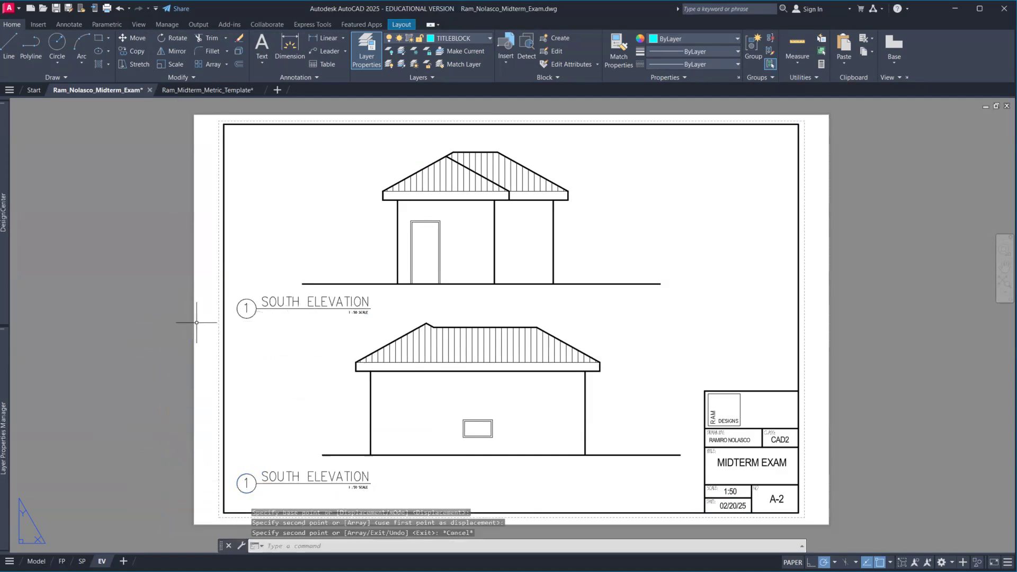
- Change the copied title below the upper elevation to EAST ELEVATION
double_click(262, 301)
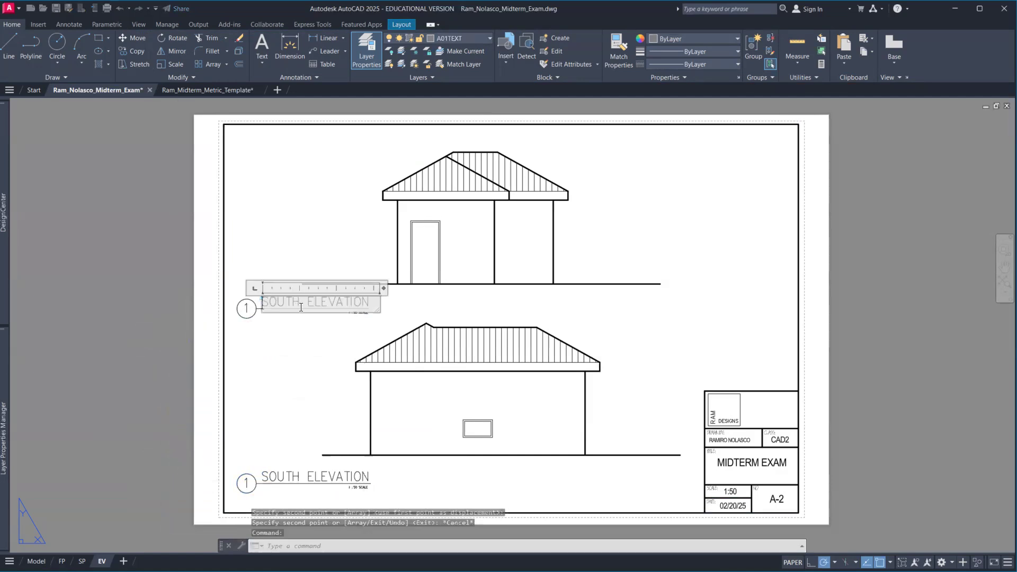
drag(301, 303, 253, 299)
text(EAST)
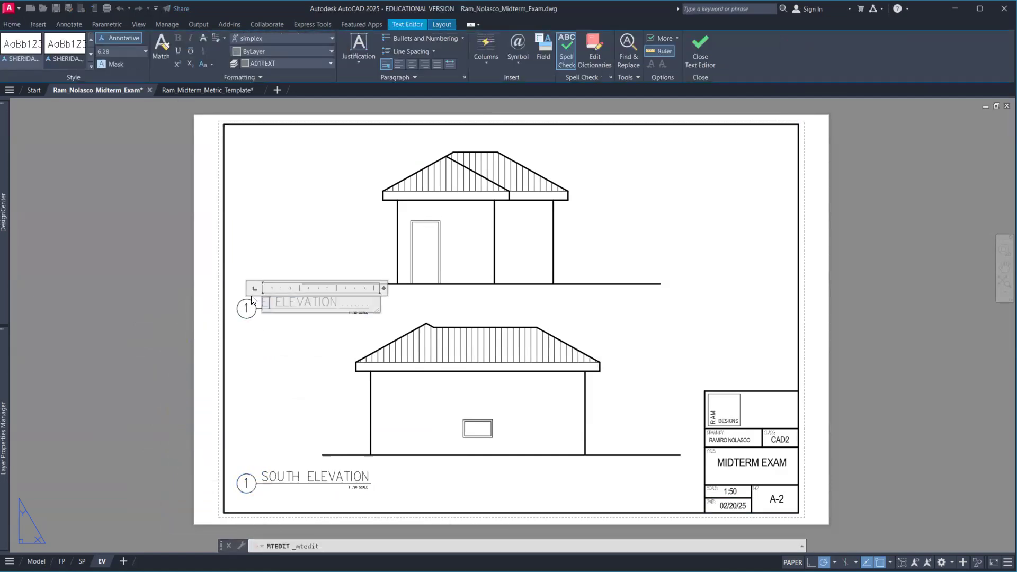
click(151, 334)
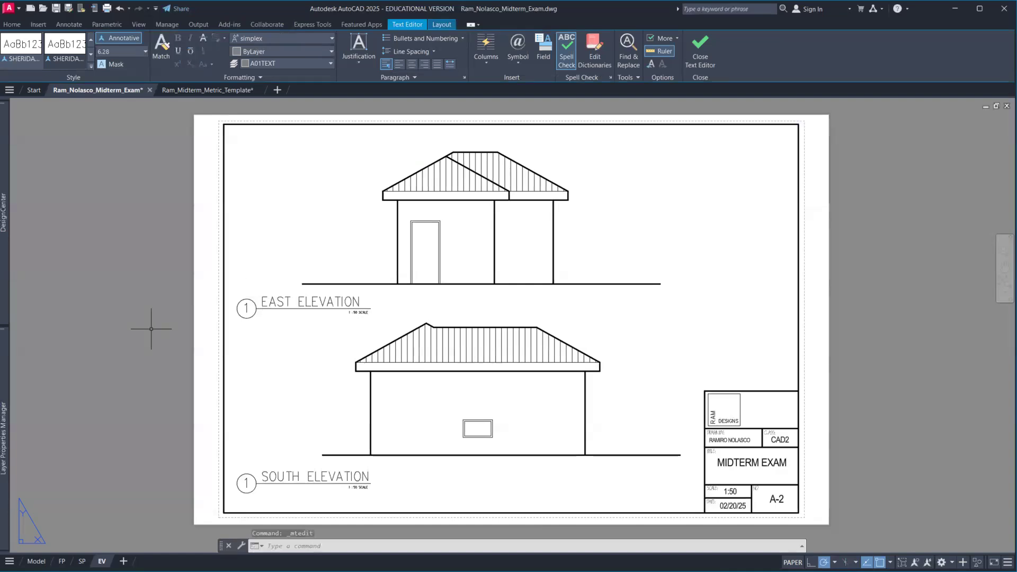
- Shorten the EAST ELEVATION title's underline to end with the text
click(320, 307)
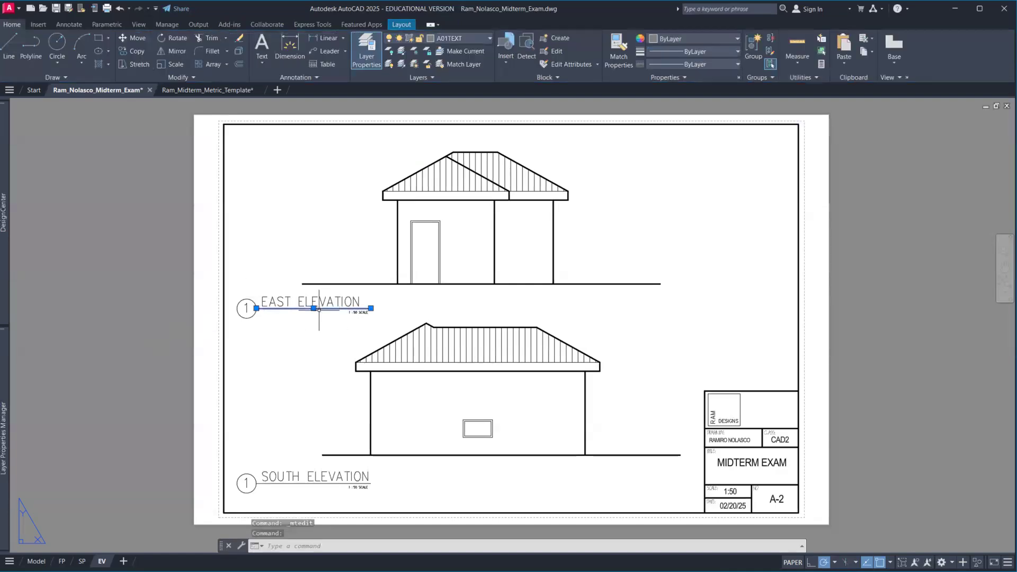
click(370, 307)
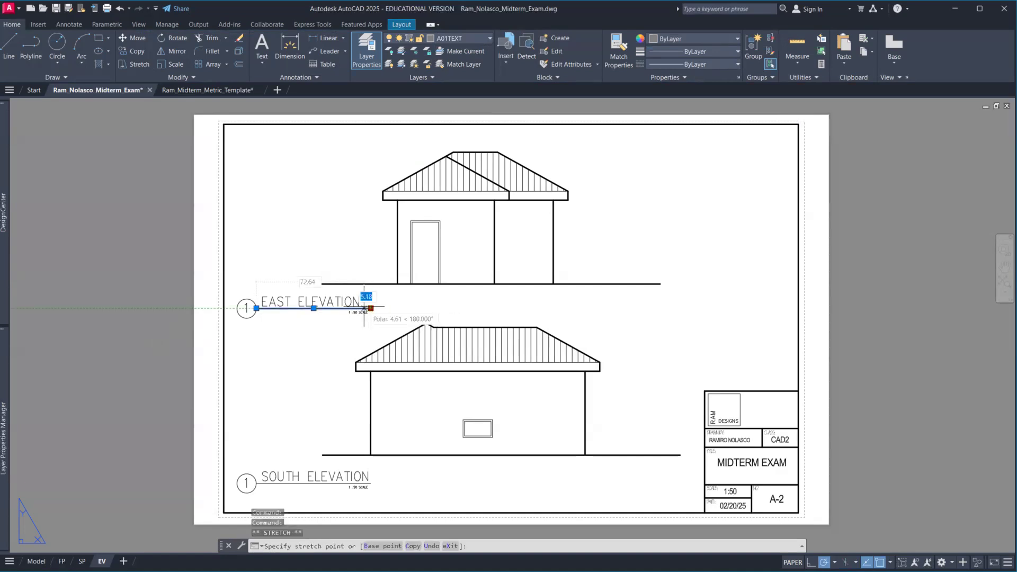
click(362, 307)
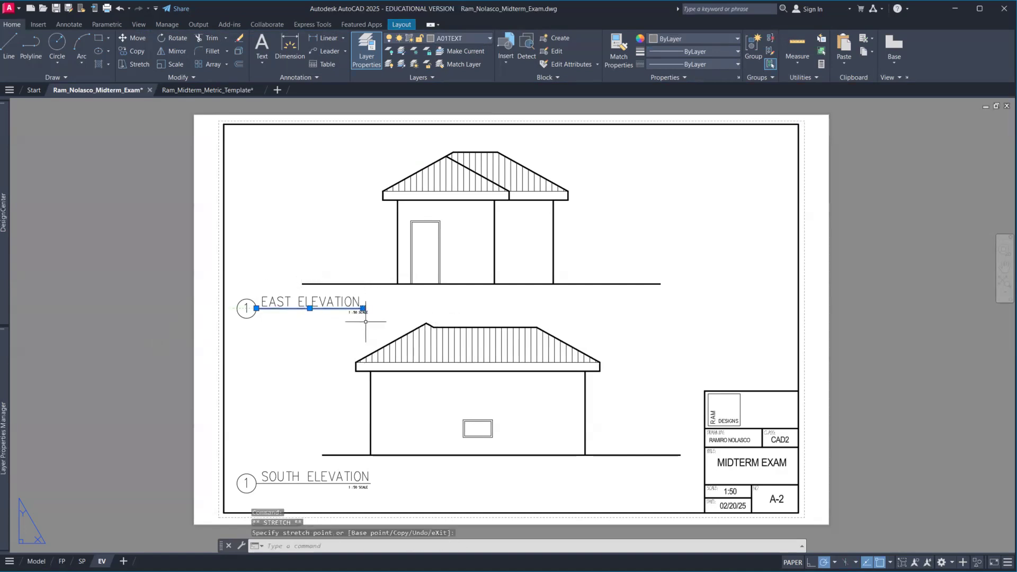
- Move the scale note under EAST ELEVATION horizontally so it sits beneath the end of the shortened underline
key(Escape)
text(m)
key(Return)
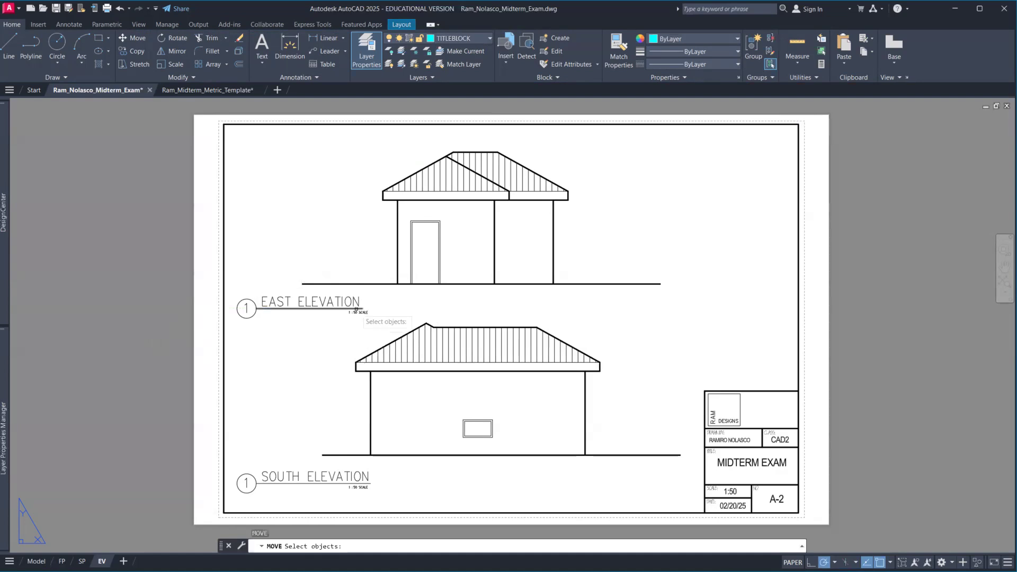
click(356, 310)
key(Return)
click(360, 336)
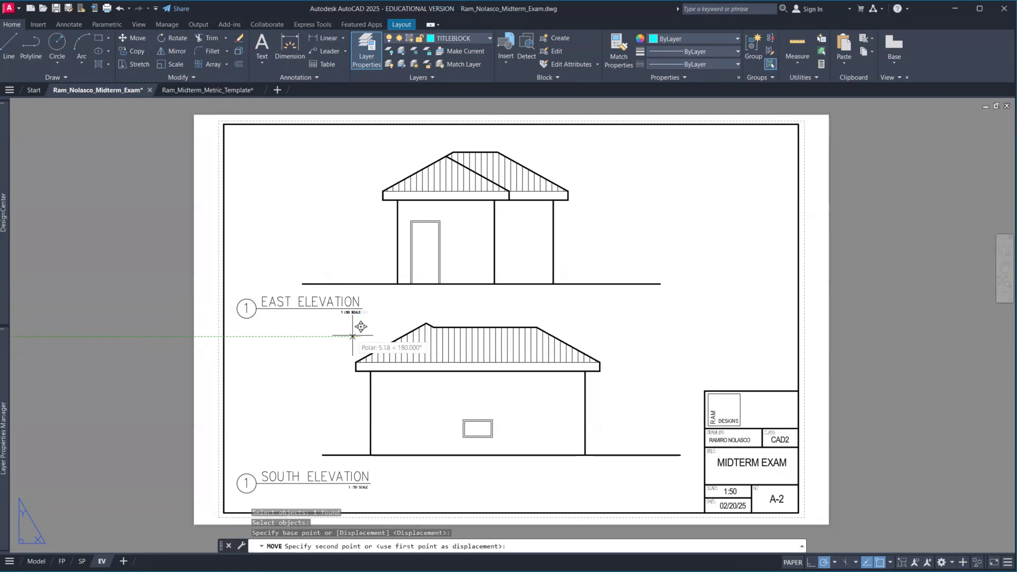
click(357, 335)
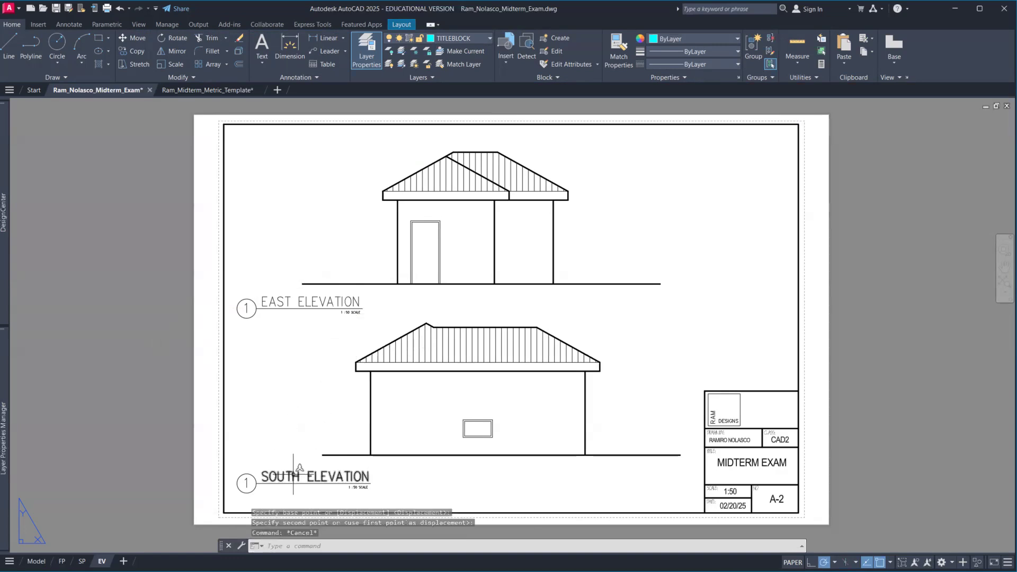
- Change the number in the SOUTH ELEVATION title bubble to 2
double_click(292, 476)
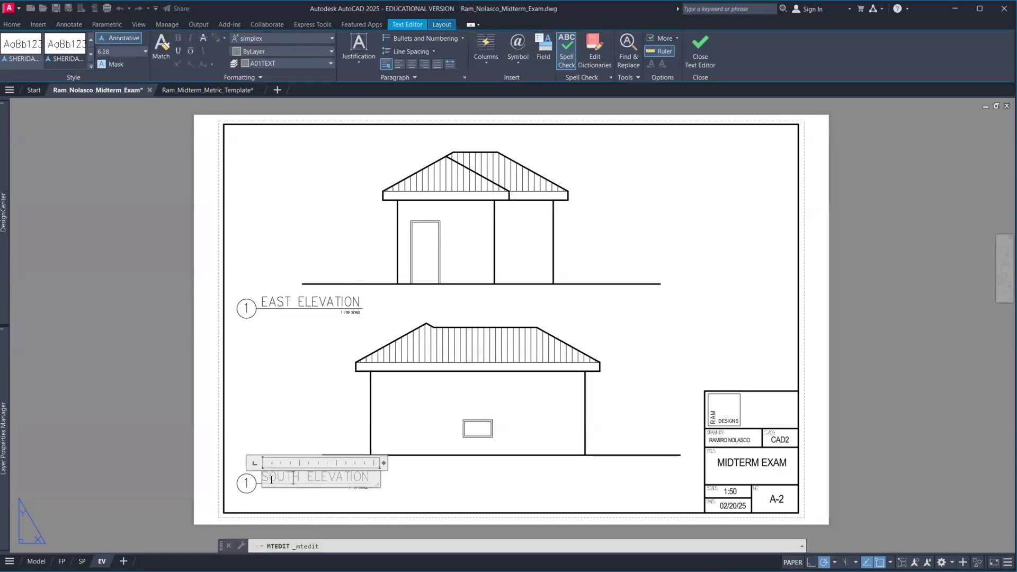
click(244, 479)
double_click(246, 479)
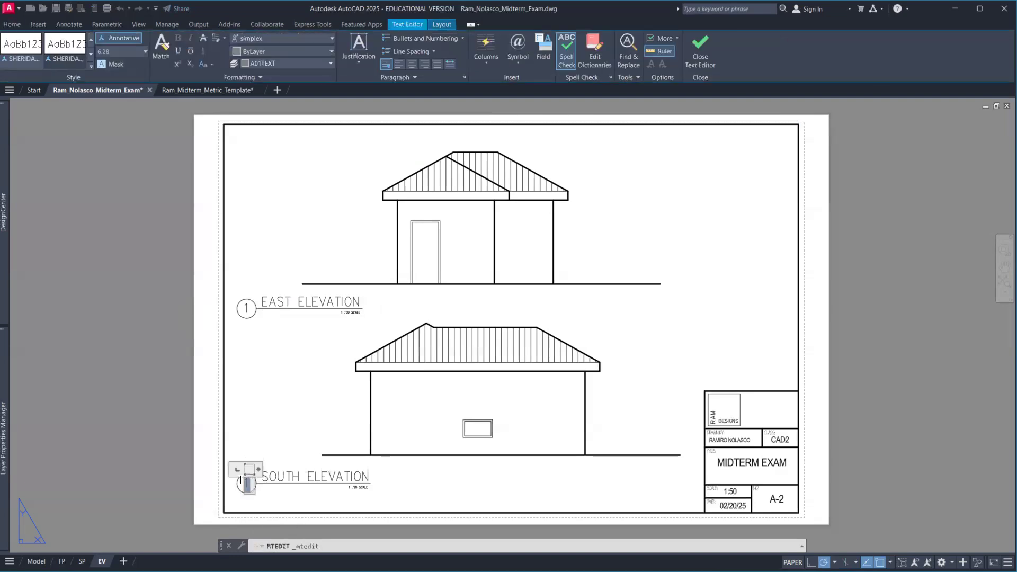
text(2)
click(136, 475)
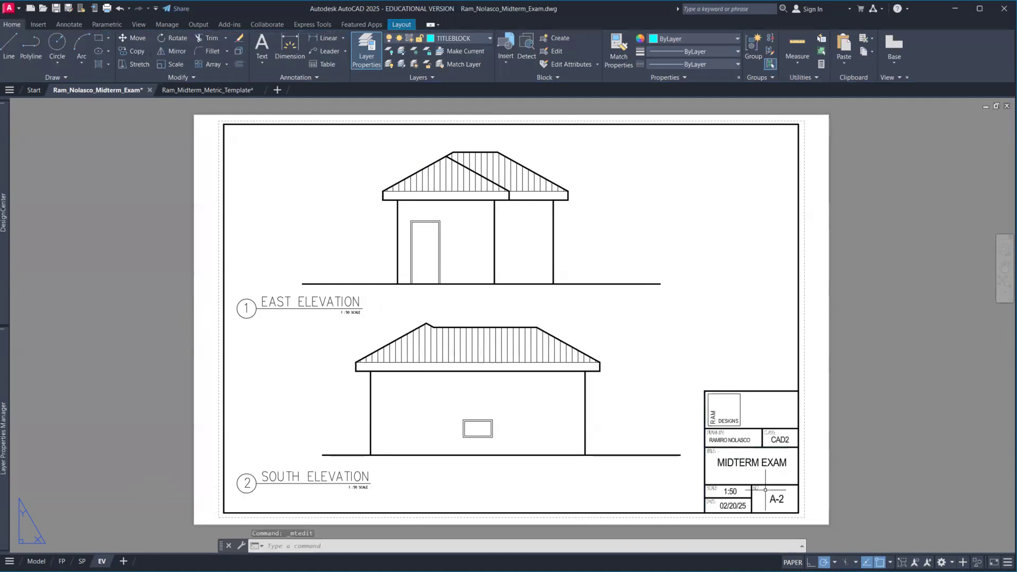
- Change the sheet number in the EV layout's title block to A-3
double_click(780, 498)
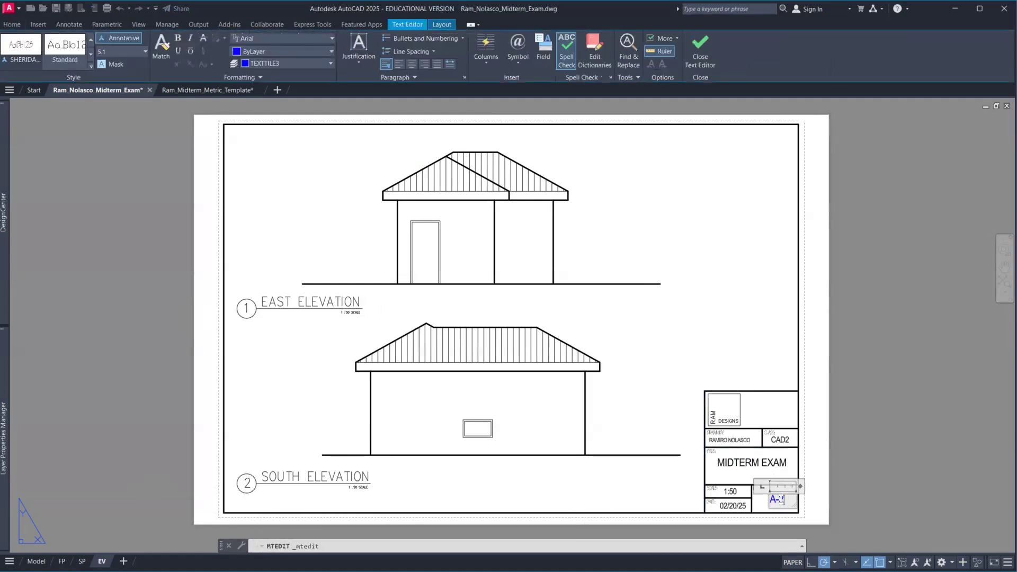
text(A-3)
click(833, 496)
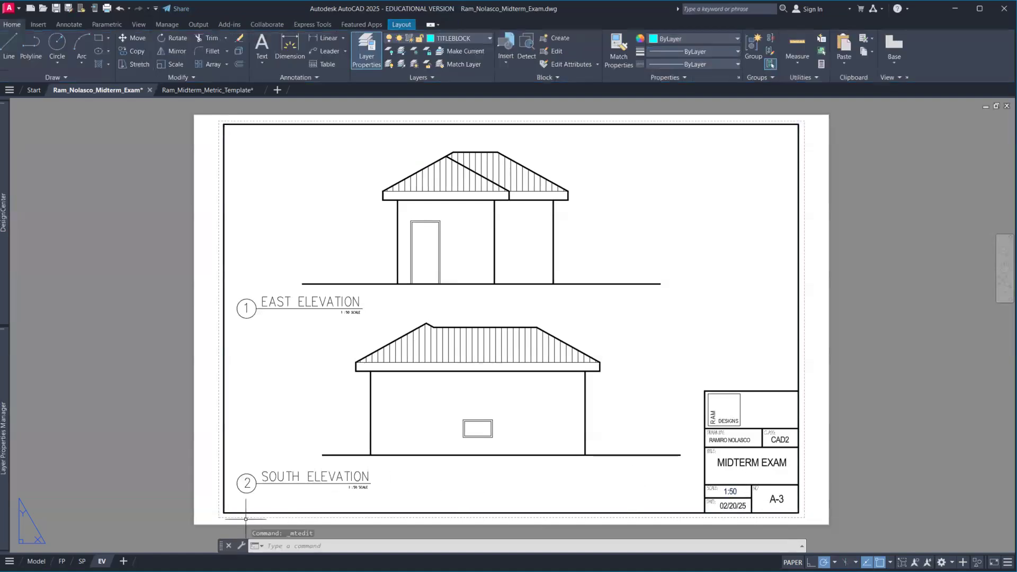
- On the SP layout, leave the viewport's model space and set the title block scale to 1:100
click(81, 561)
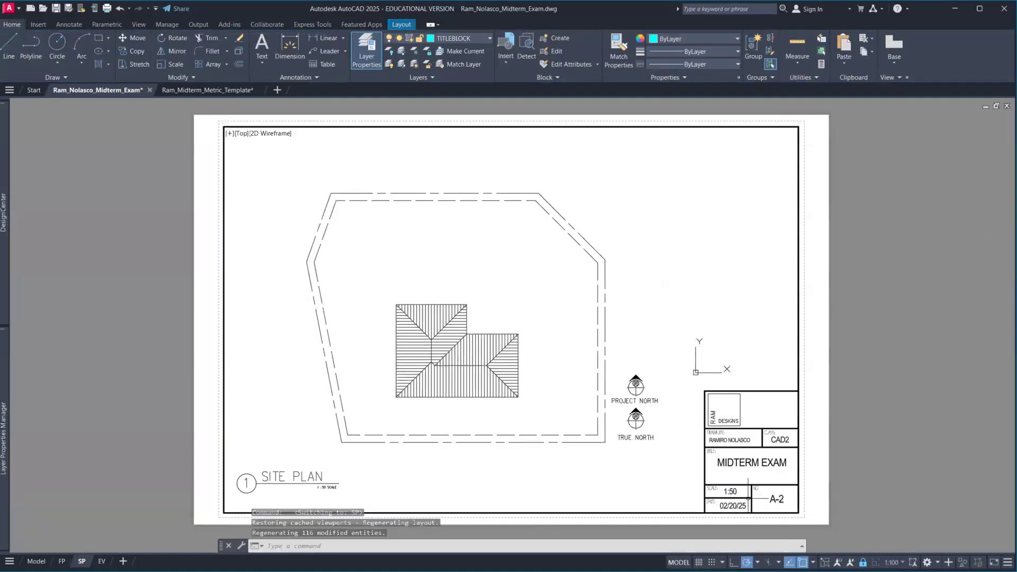
click(731, 492)
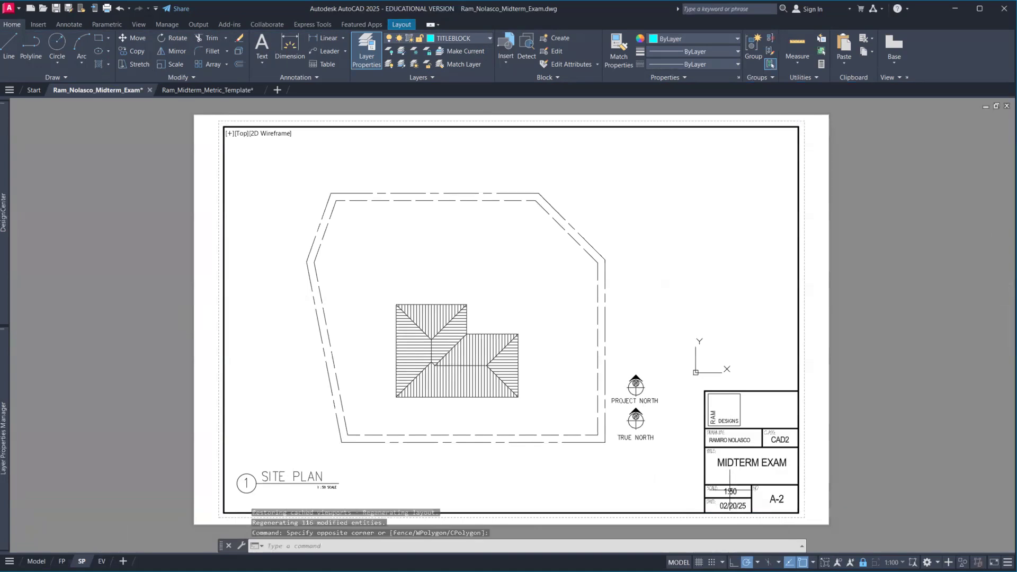
double_click(939, 446)
double_click(729, 491)
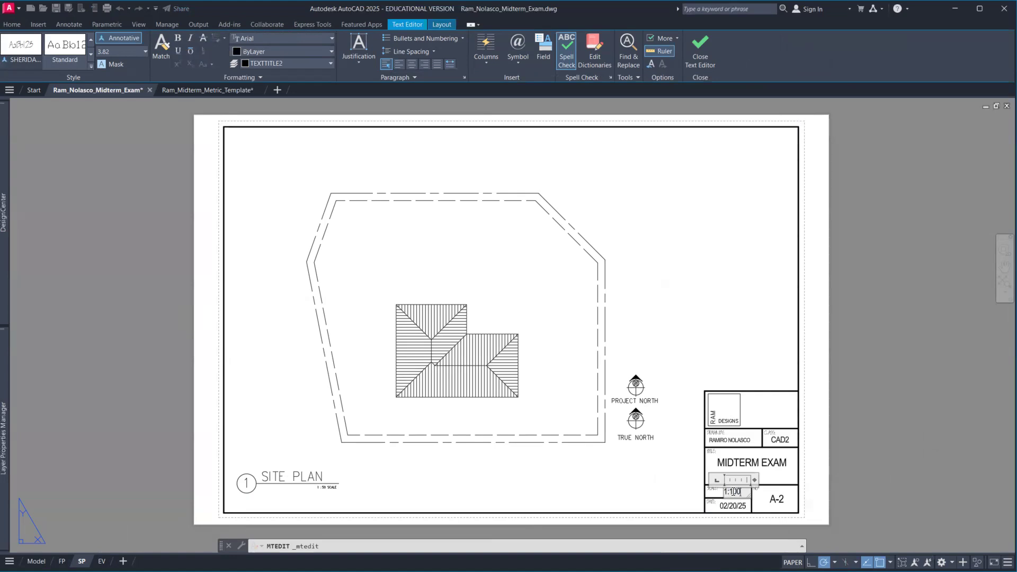
click(177, 456)
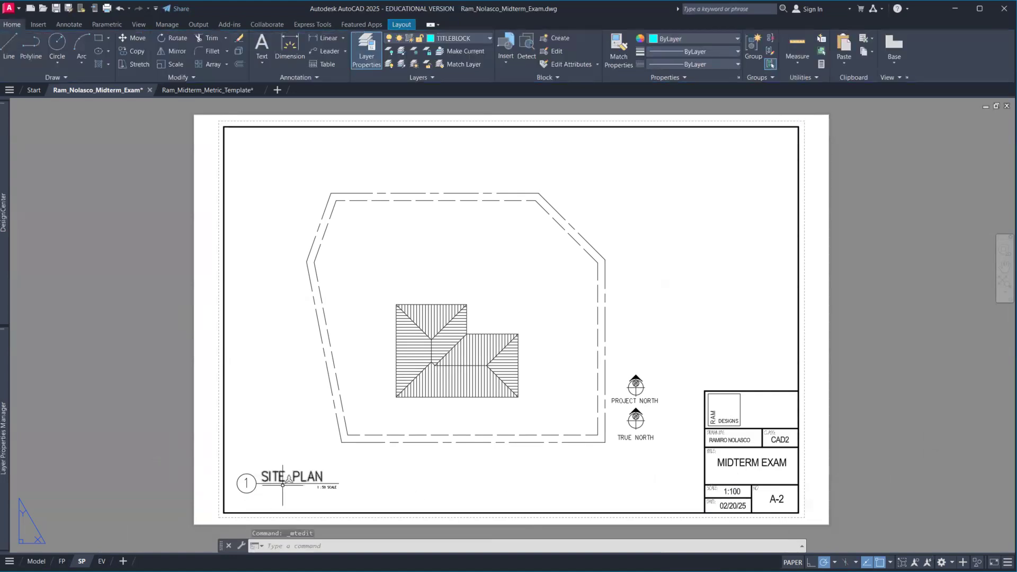
- Change the scale note beneath the SITE PLAN title to 1 :100 SCALE
scroll(297, 491, up, 8)
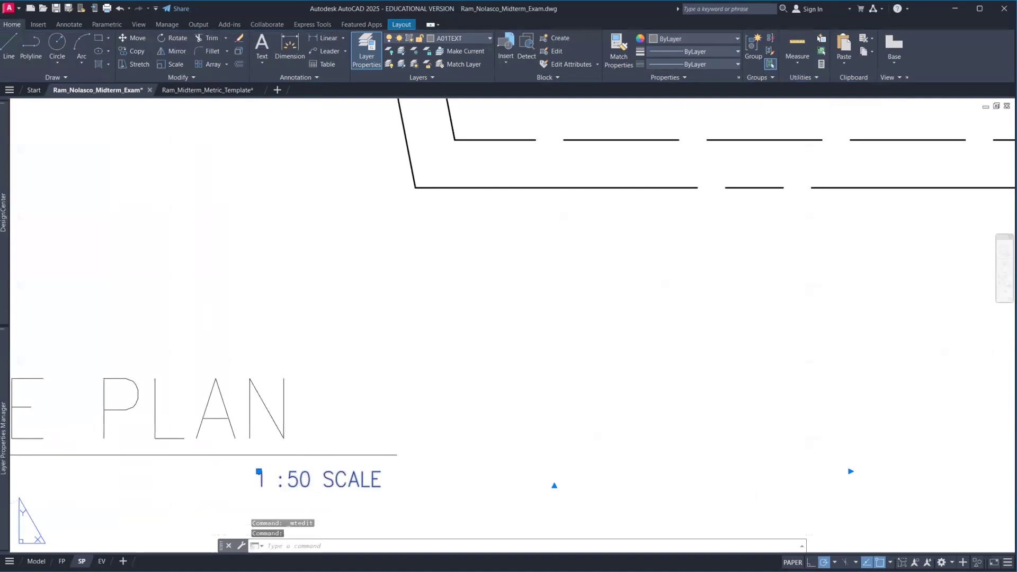
double_click(299, 482)
drag(300, 481, 291, 476)
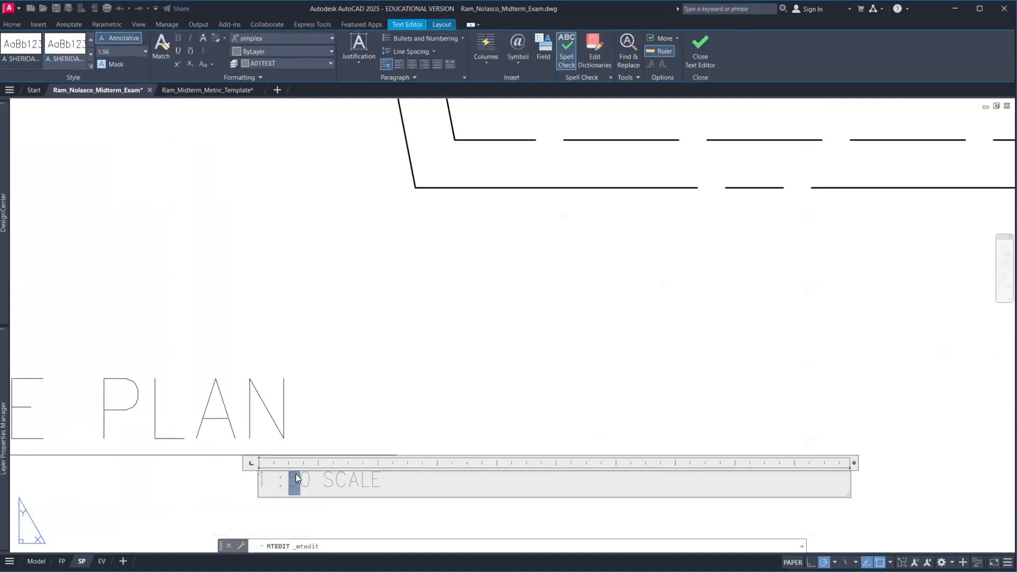
text(10)
click(383, 411)
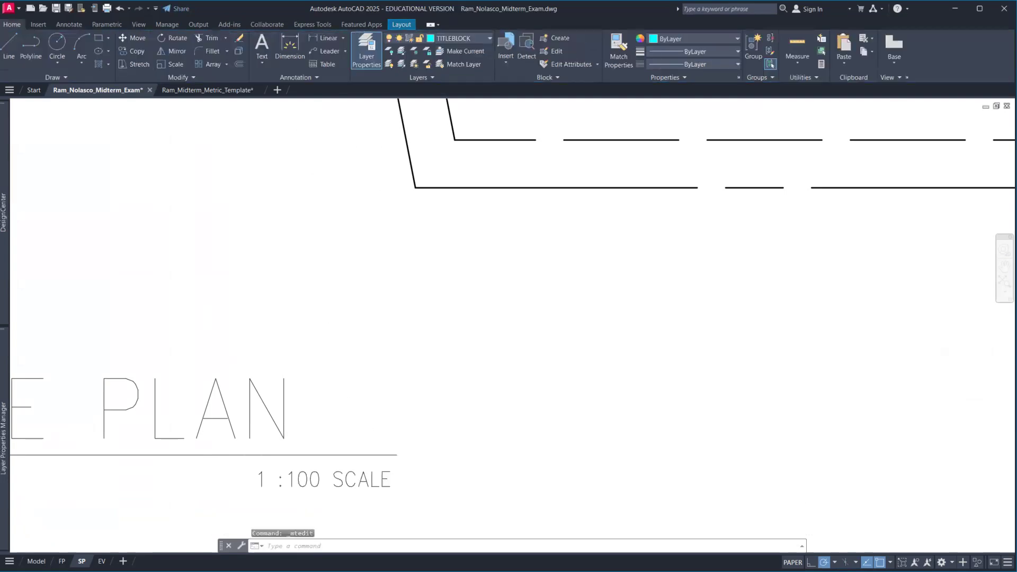
scroll(410, 417, down, 5)
scroll(410, 417, down, 3)
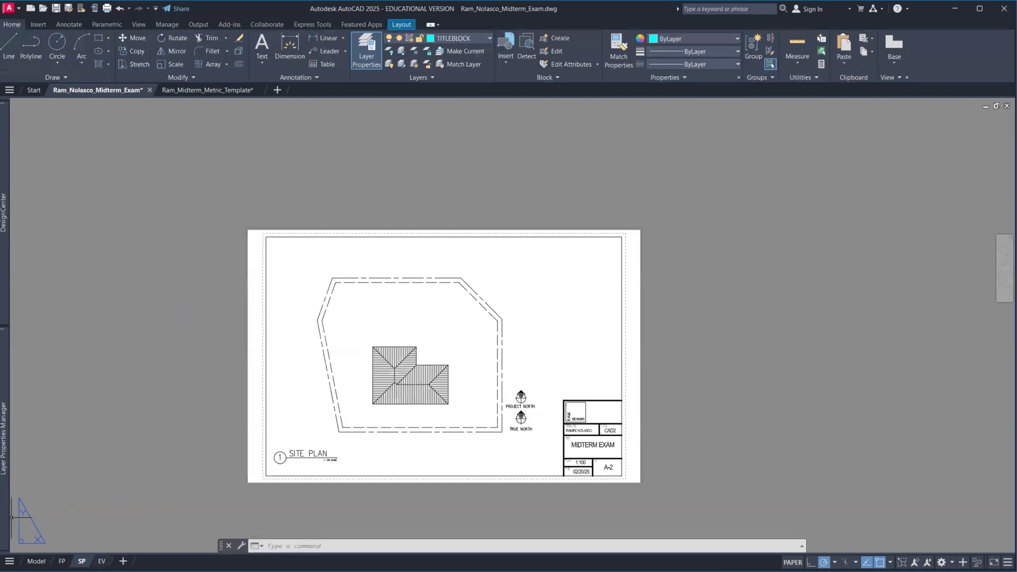
- Return to the EV layout and inspect the finished south elevation and sheet
key(ctrl+Page_Down)
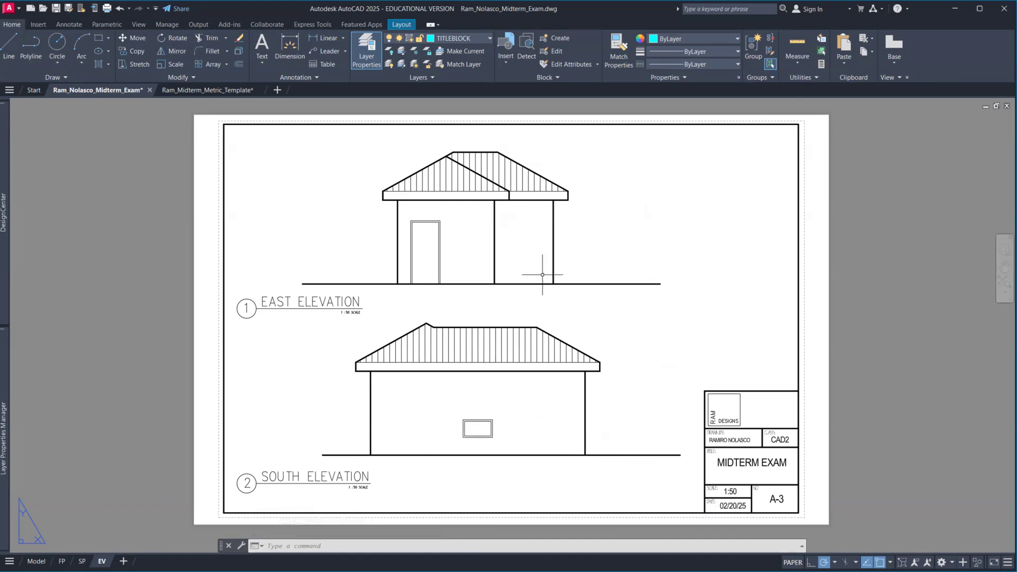
scroll(477, 427, up, 4)
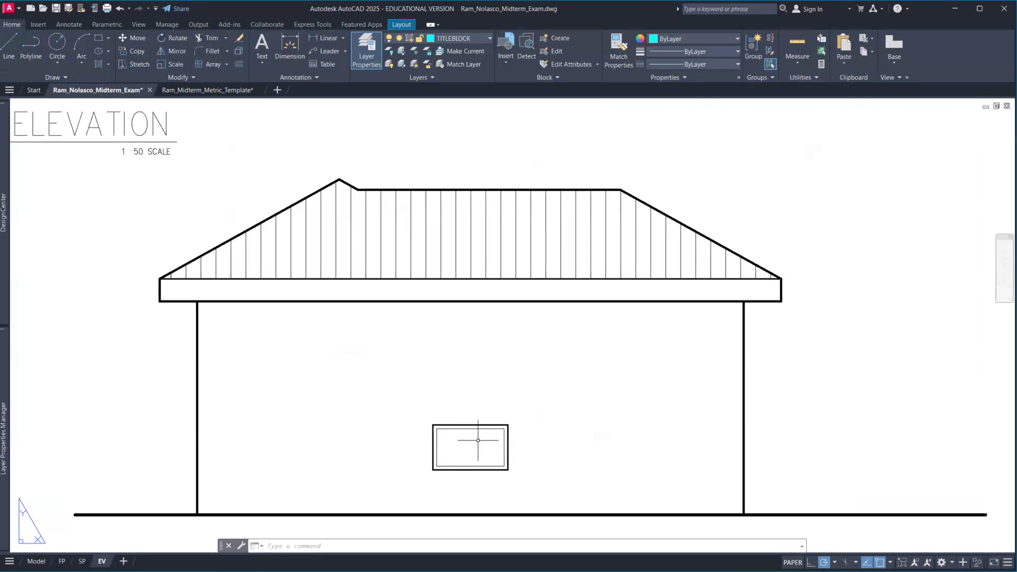
scroll(478, 440, down, 4)
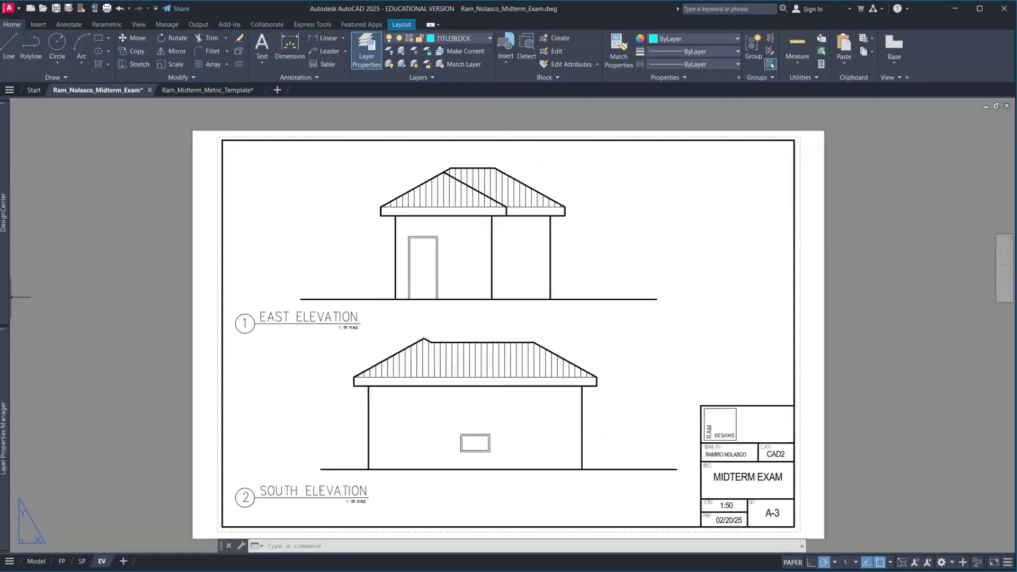